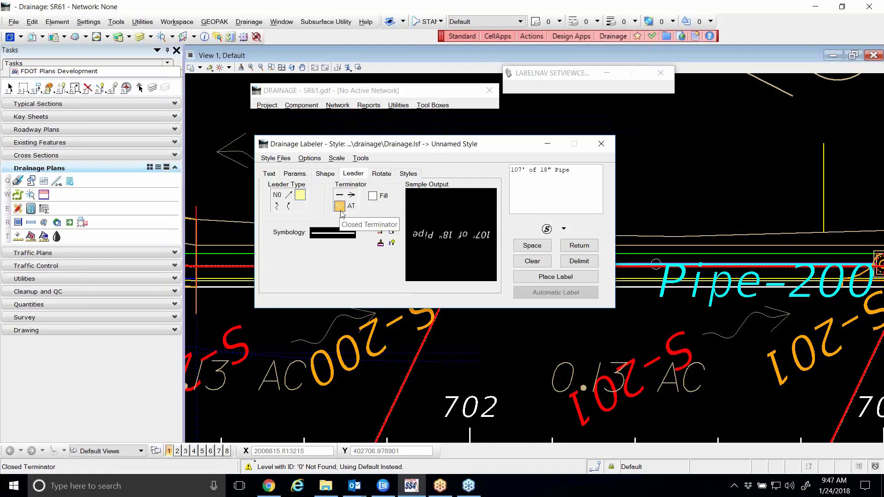
Step: Set the label's leader terminator to the closed arrowhead and enable its fill
left_click(340, 207)
left_click(373, 196)
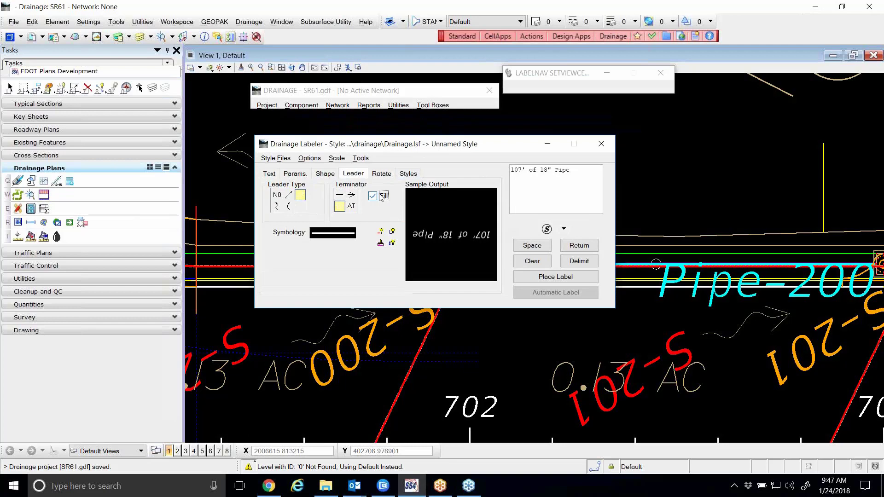
Step: Browse the cell library for a custom leader terminator, previewing several MES cells, and cancel the selection
left_click(352, 209)
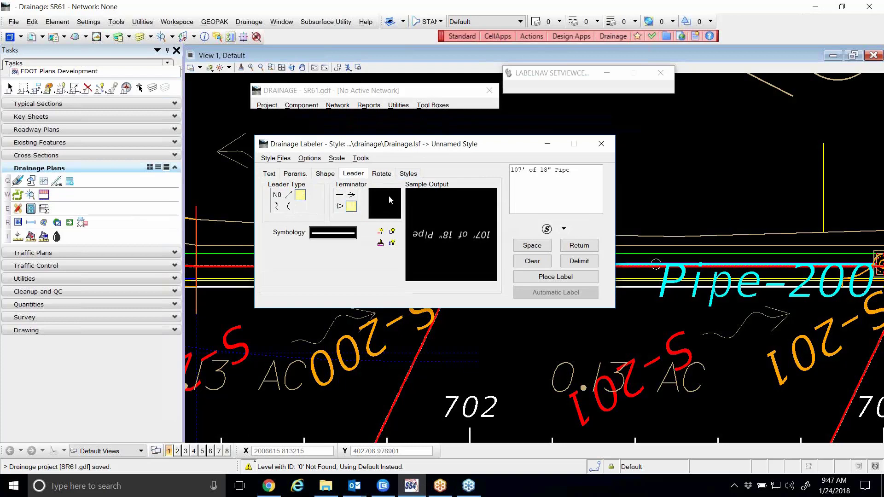
left_click(385, 208)
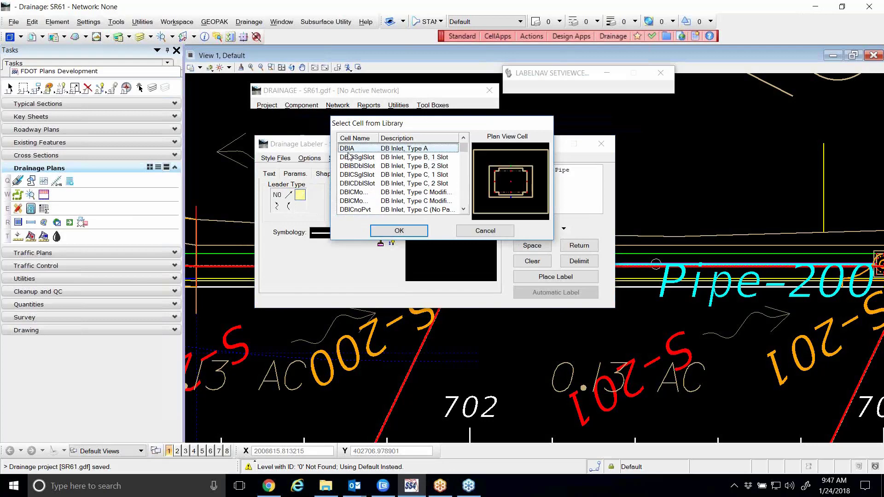
key("Down")
key("Down")
key("Down")
key("Down")
key("Down")
key("Down")
key("Down")
key("Down")
key("Down")
key("Down")
key("Down")
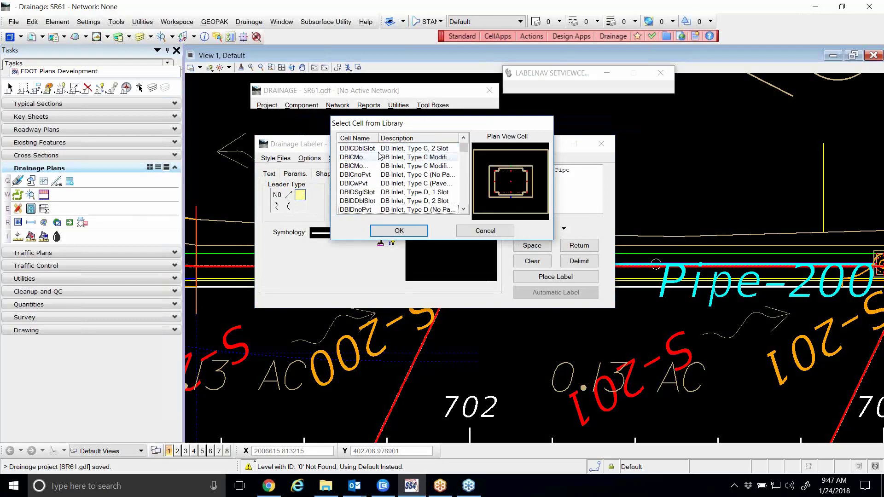
scroll(364, 173, "down", 10)
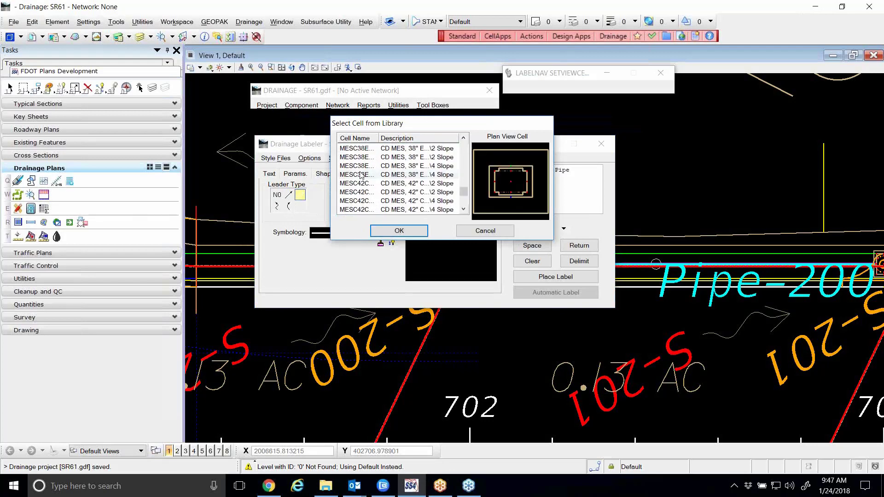
left_click(362, 176)
left_click(360, 184)
left_click(358, 193)
scroll(357, 206, "down", 1)
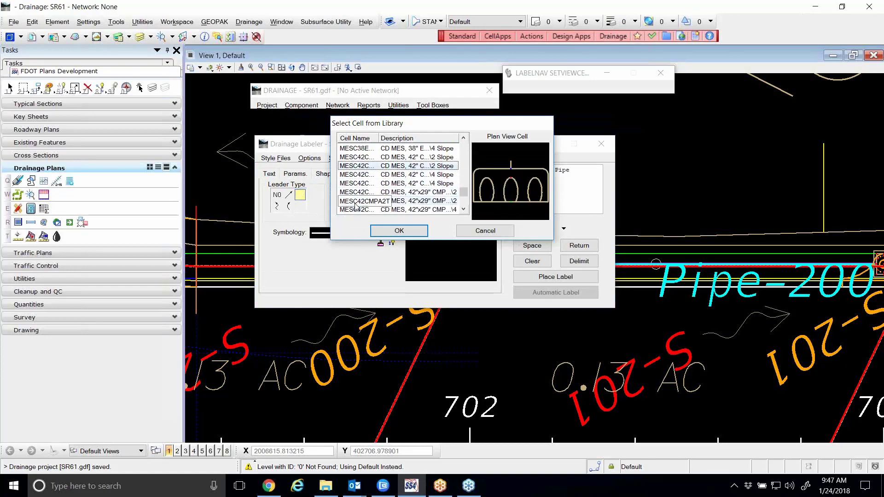
left_click(355, 203)
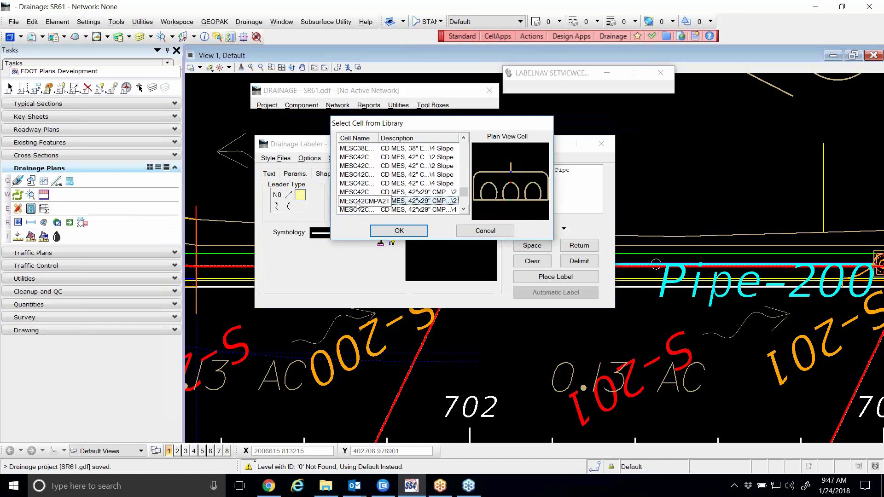
left_click(481, 231)
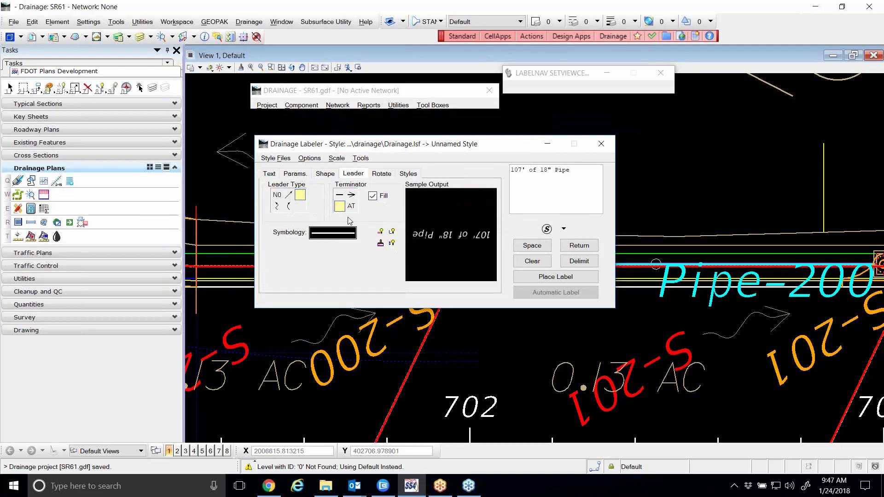
Step: Switch the label's text rotation to the manual angle mode and set the current angle to 0
left_click(380, 174)
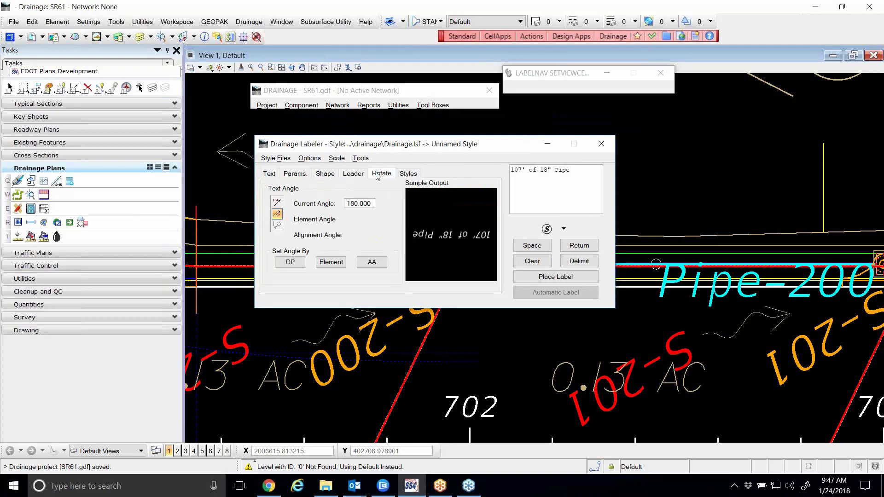
left_click(278, 203)
left_click_drag(372, 206, 338, 210)
type("0")
key("Return")
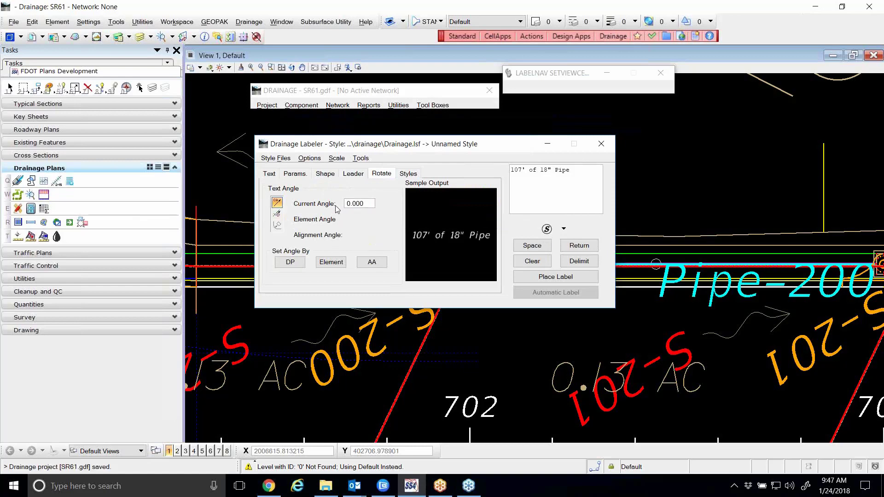
key("Tab")
Step: Select Pipe-200 as the element to label and start placing its label over the drawing
left_click_drag(388, 146, 498, 69)
left_click(283, 154)
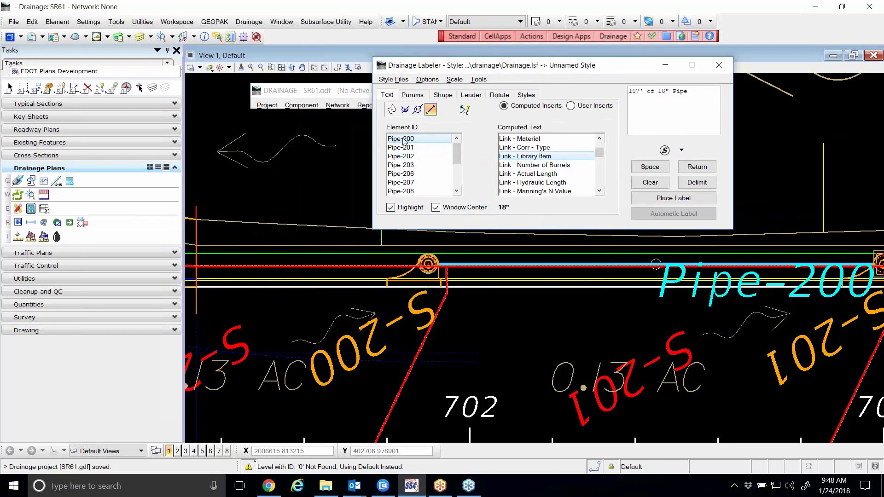
left_click(406, 139)
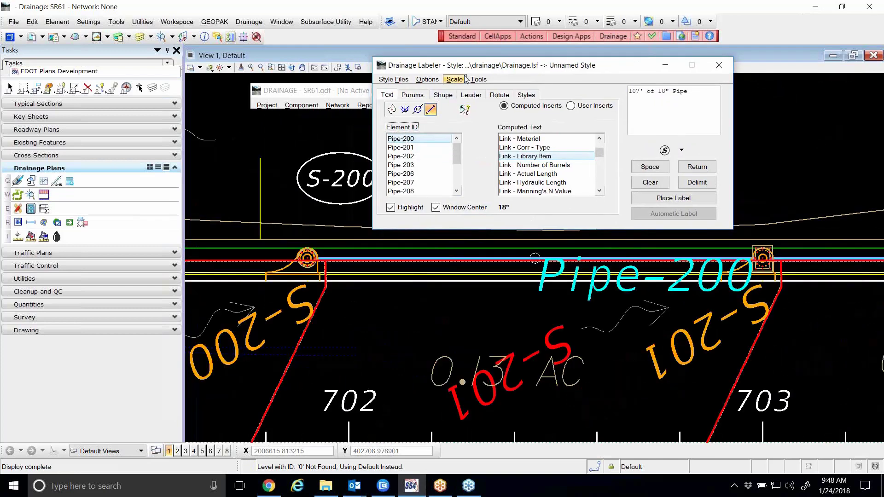
left_click_drag(462, 67, 490, 12)
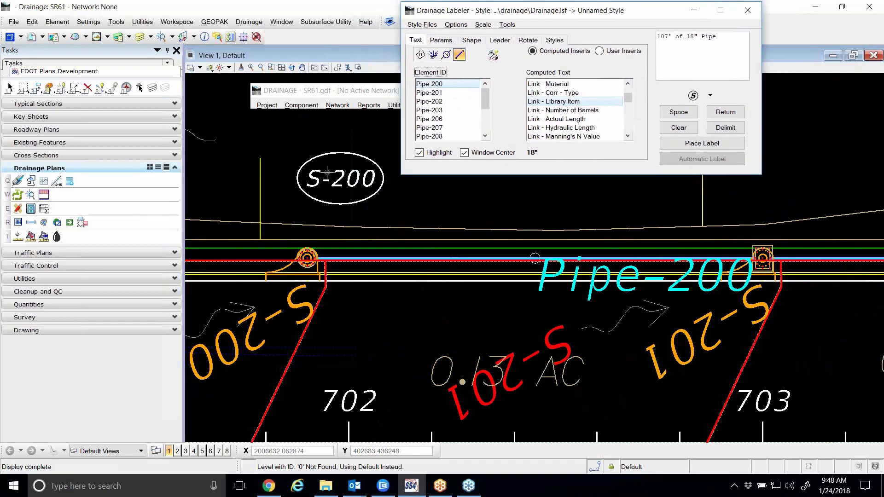
left_click(696, 145)
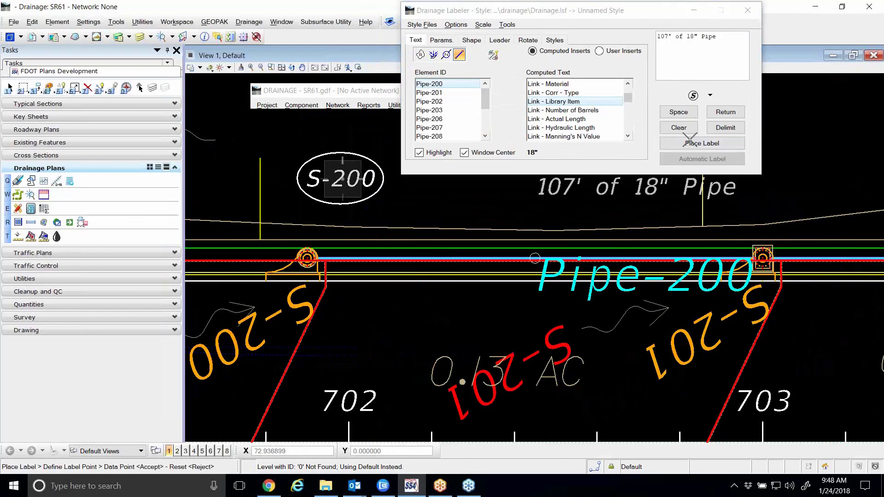
scroll(571, 308, "up", 2)
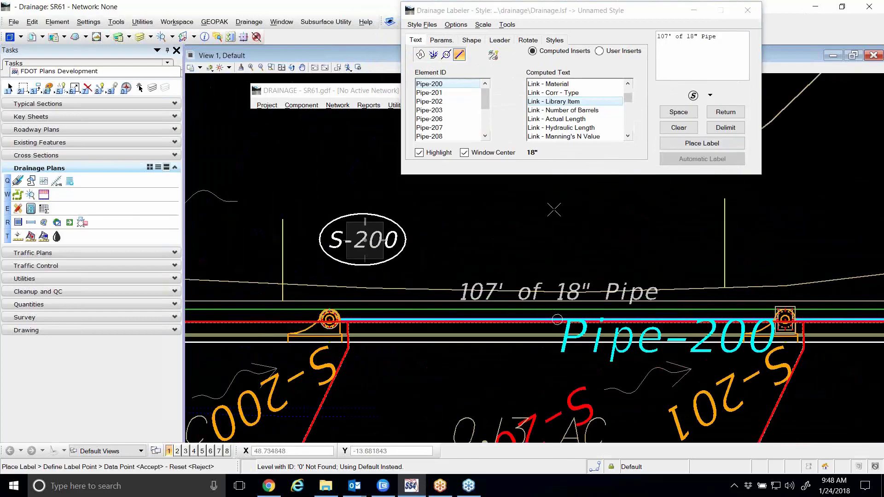
Step: Set the active element colour to 6 and the active line weight to 4
left_click_drag(553, 17, 474, 80)
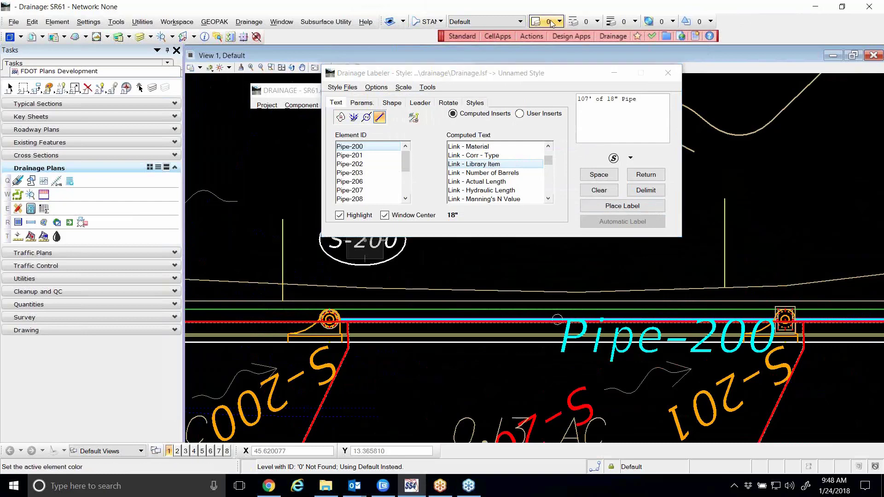
left_click(545, 22)
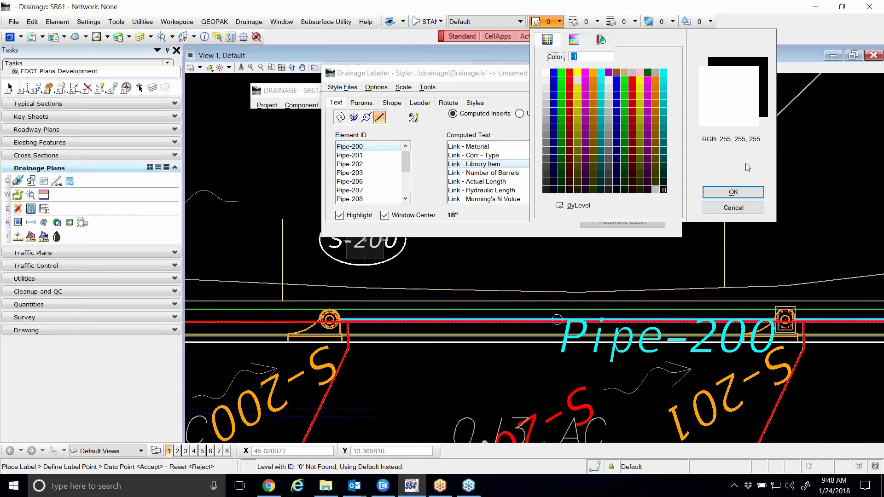
left_click(592, 73)
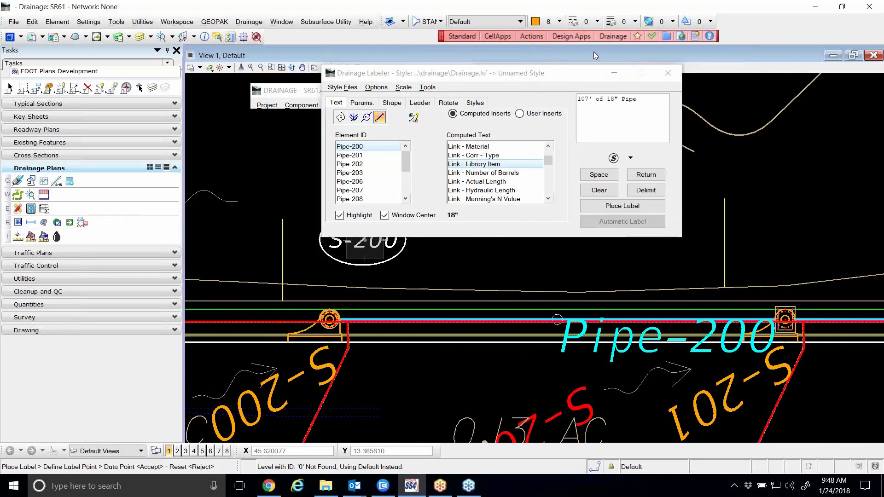
left_click(595, 22)
left_click(613, 21)
left_click(630, 86)
Step: Restart label placement and position the "107' of 18" Pipe" text above the S-200 bubble
left_click(614, 206)
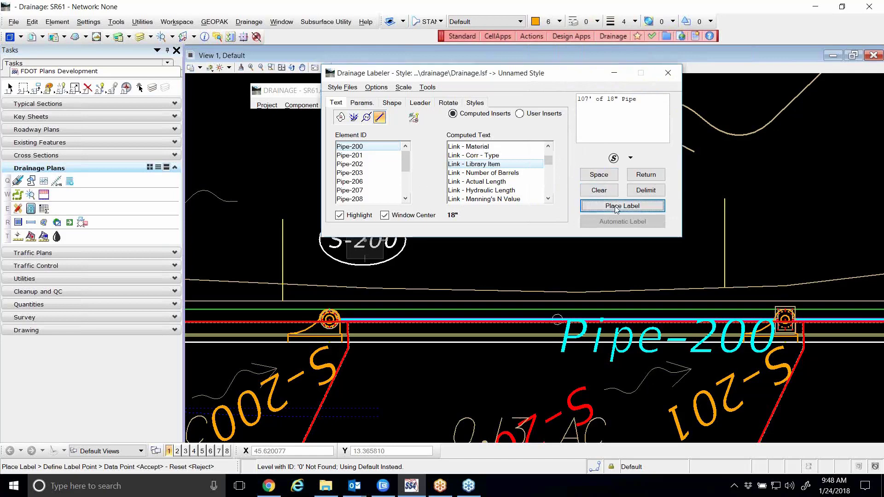
scroll(544, 292, "up", 3)
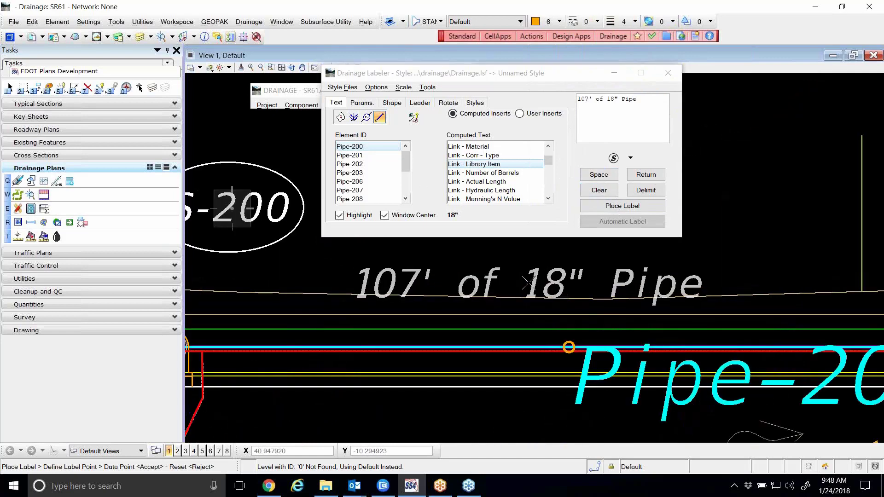
scroll(530, 285, "down", 3)
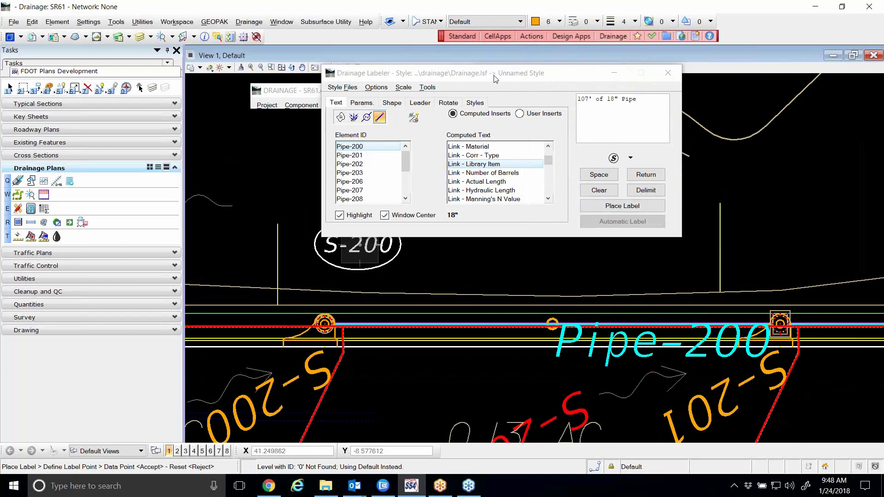
left_click_drag(519, 73, 640, 23)
scroll(414, 202, "down", 2)
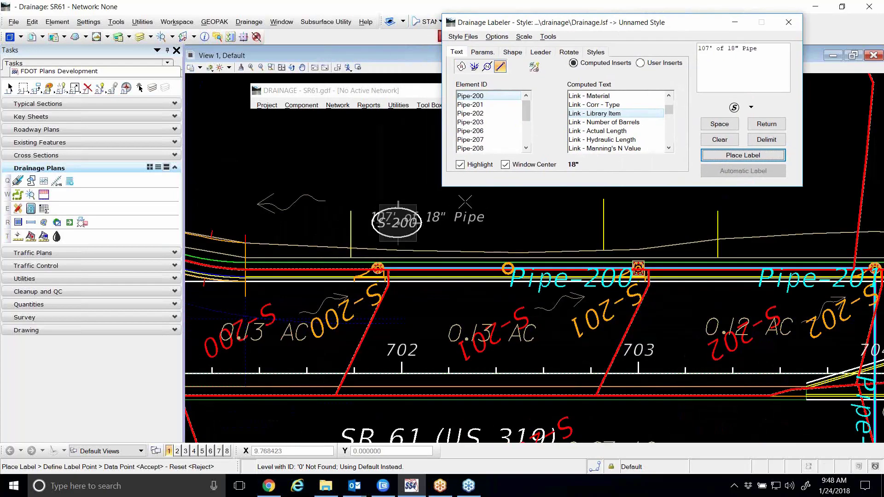
scroll(505, 203, "up", 2)
scroll(477, 216, "down", 2)
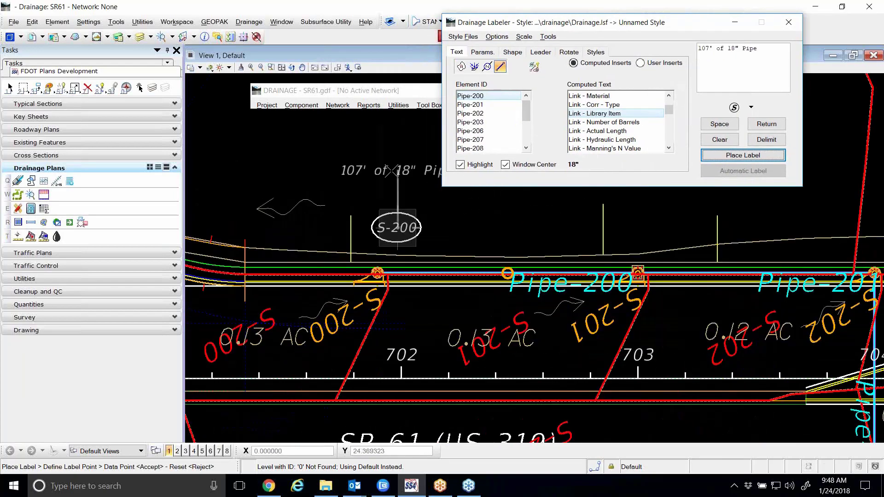
scroll(378, 184, "up", 4)
left_click_drag(525, 24, 642, 43)
scroll(347, 189, "down", 2)
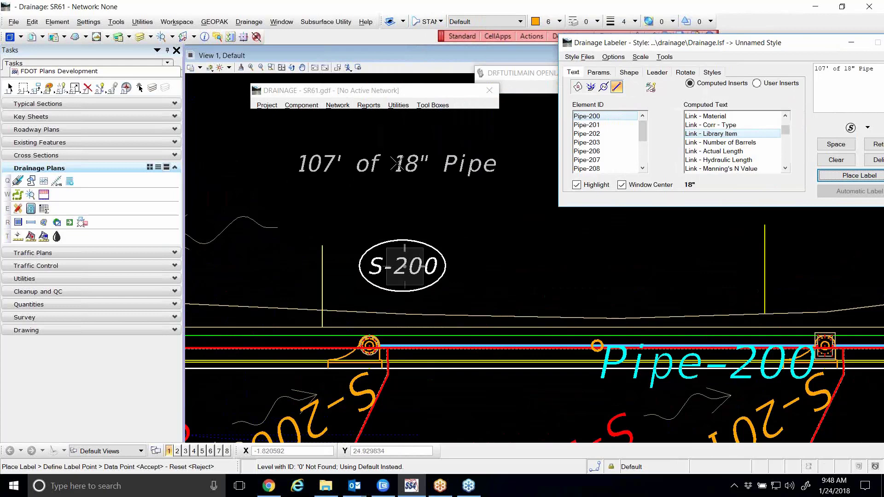
left_click(398, 163)
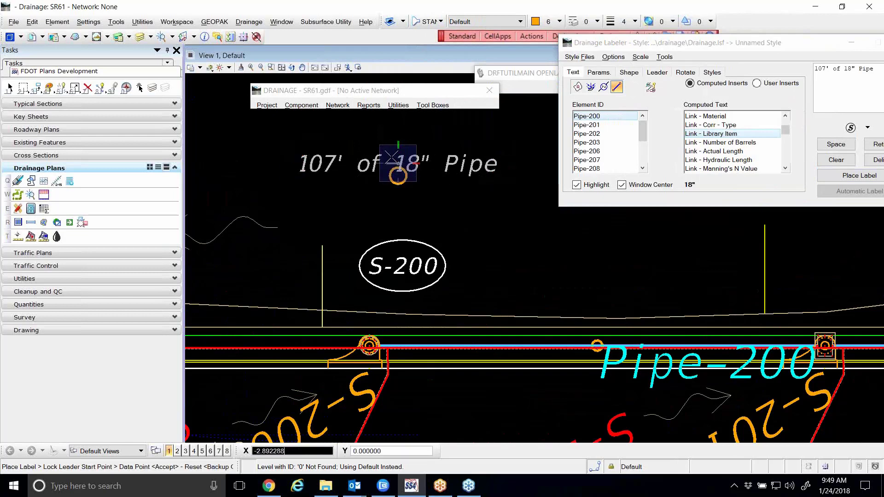
Step: Anchor the leader at the right end of the Pipe-200 label text and begin routing its vertices to the pipe
left_click(506, 163)
scroll(509, 165, "down", 3)
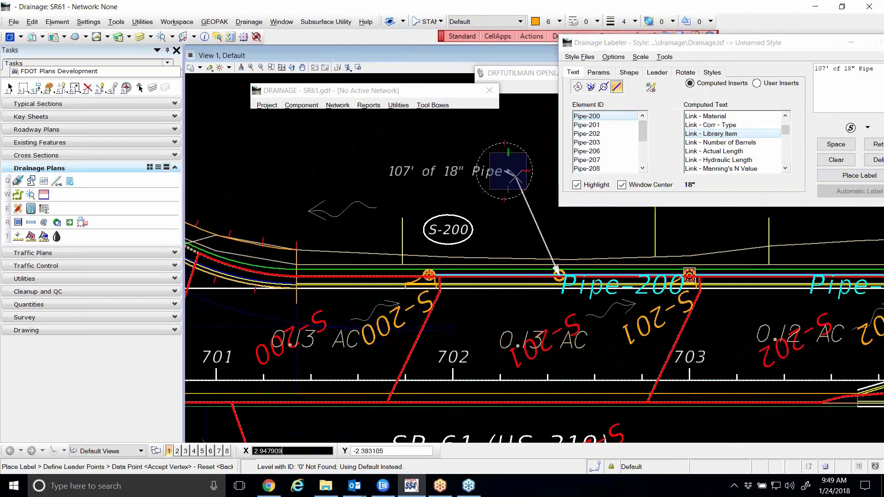
scroll(513, 173, "up", 5)
scroll(441, 197, "down", 3)
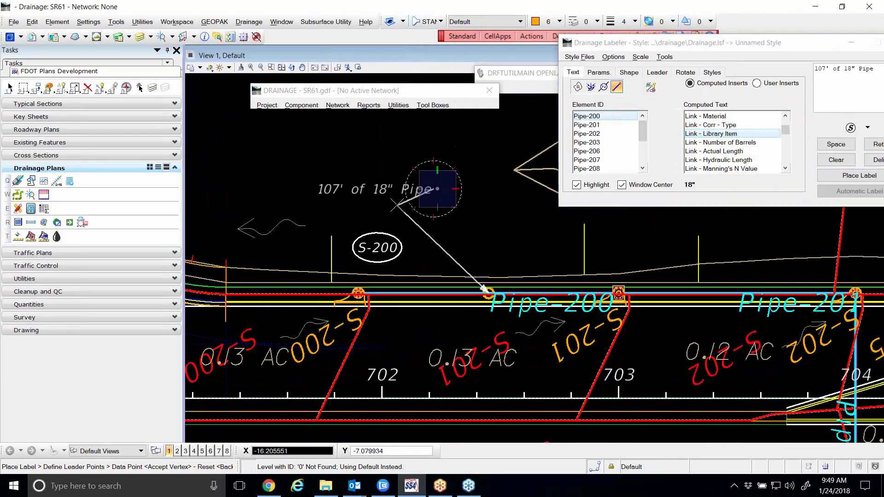
scroll(474, 173, "up", 3)
scroll(448, 180, "down", 2)
scroll(525, 171, "up", 3)
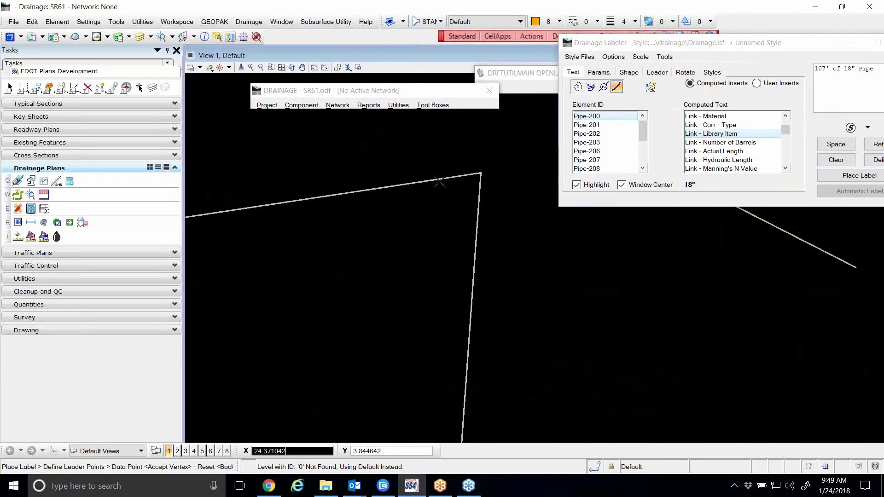
scroll(463, 183, "down", 3)
scroll(431, 188, "up", 2)
scroll(432, 188, "down", 2)
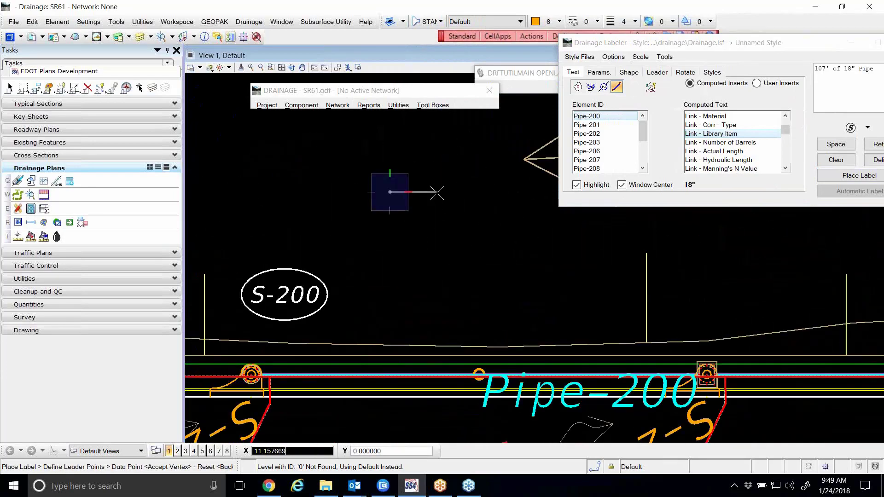
scroll(432, 192, "up", 3)
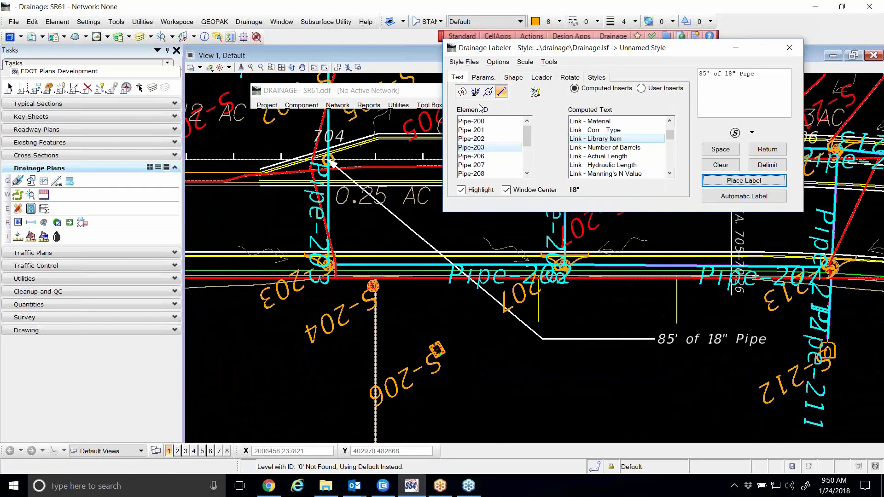
Step: Save the current label settings as a new style named "Link Length" at the Labels root of the style list
left_click(595, 78)
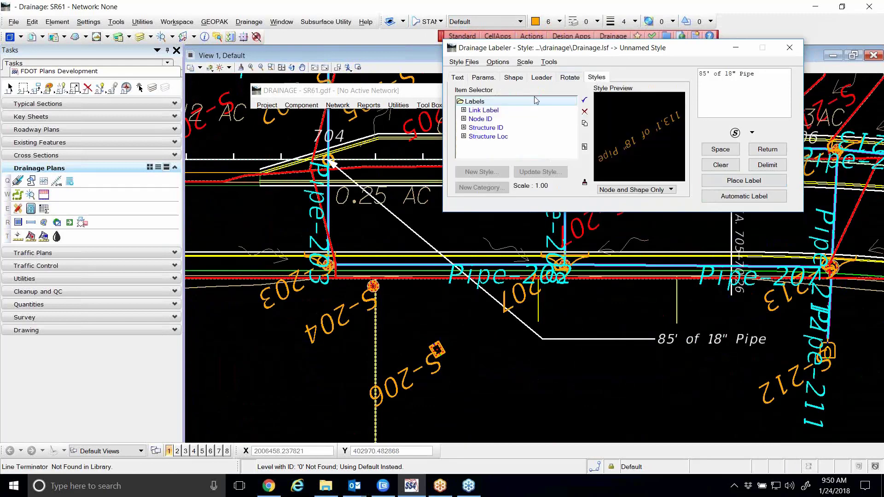
left_click(476, 104)
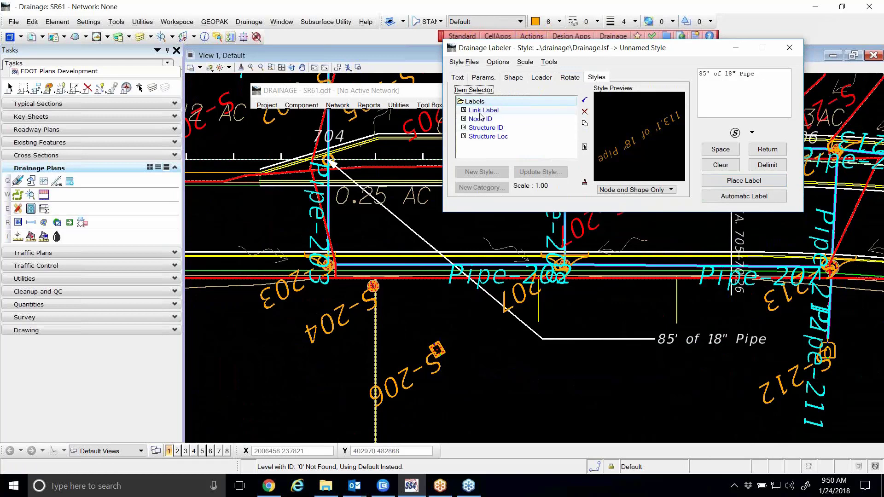
left_click(480, 102)
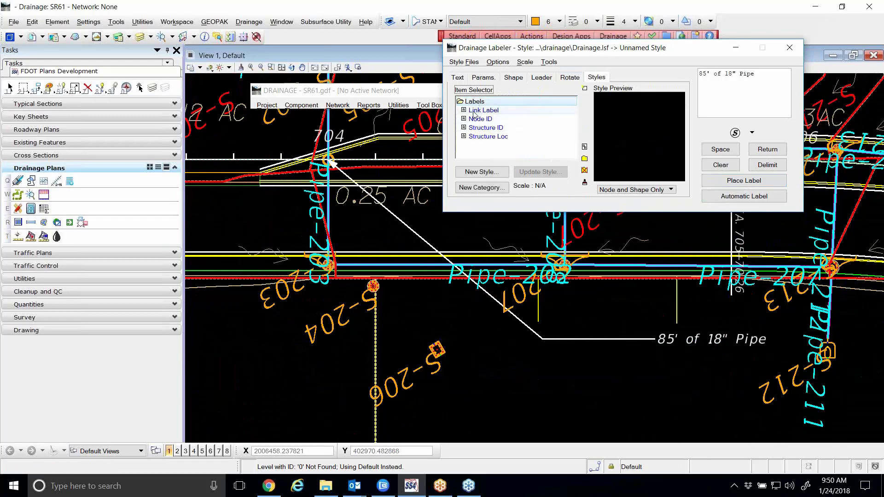
left_click(483, 129)
left_click(476, 102)
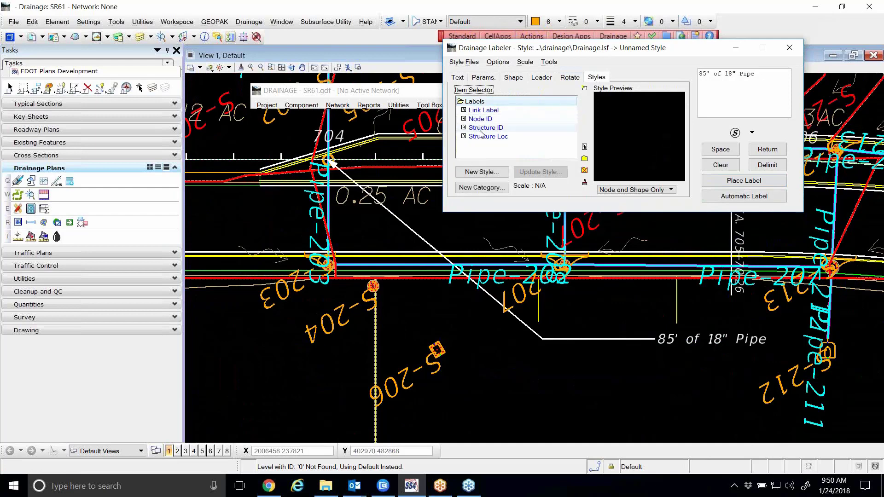
left_click(481, 172)
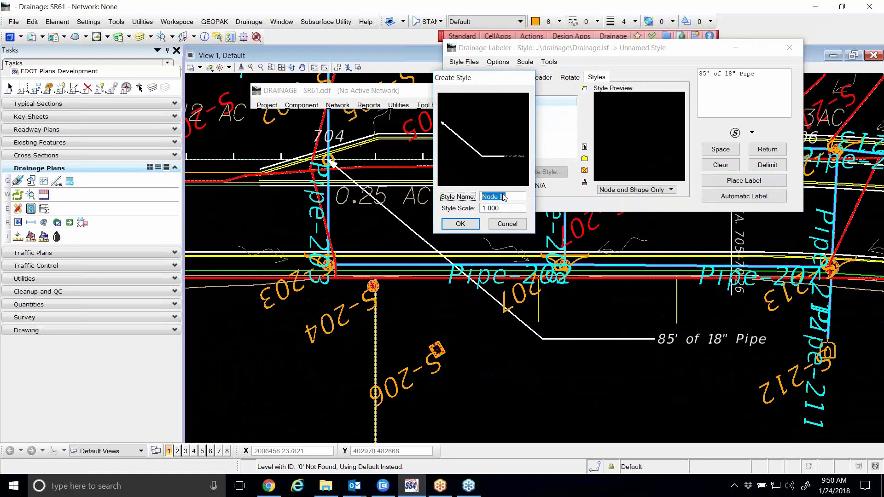
type("Link Length")
left_click(477, 225)
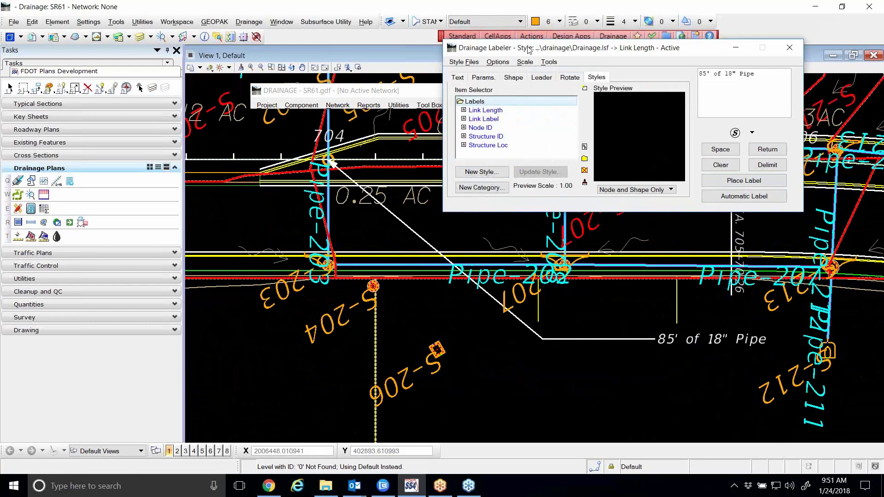
Step: Set the scale of the Link Length label style to 2
left_click_drag(529, 50, 508, 48)
left_click(504, 60)
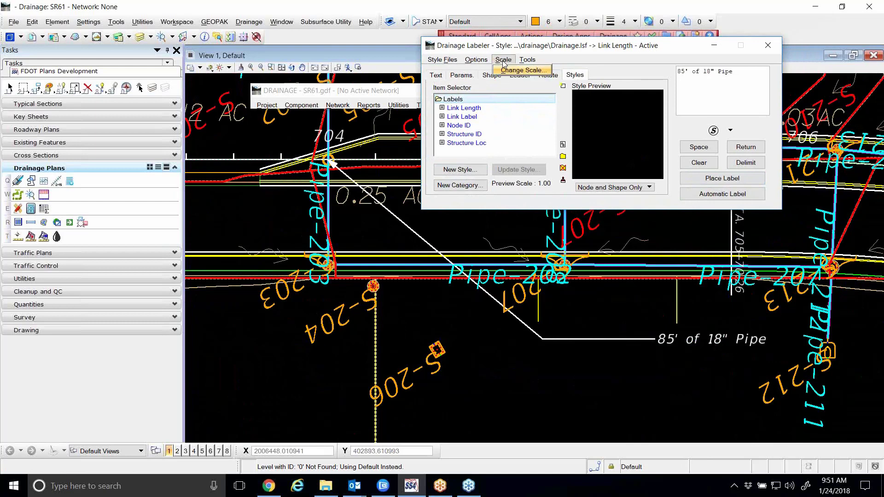
left_click(513, 70)
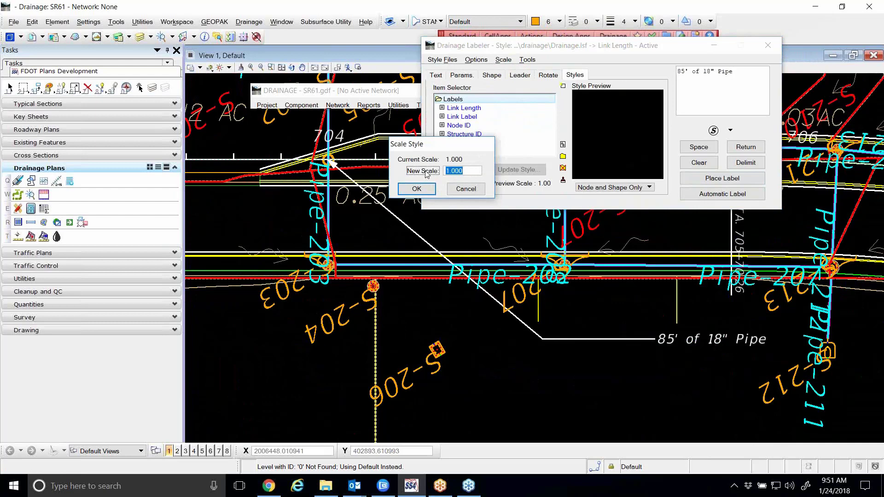
type("2")
left_click(418, 188)
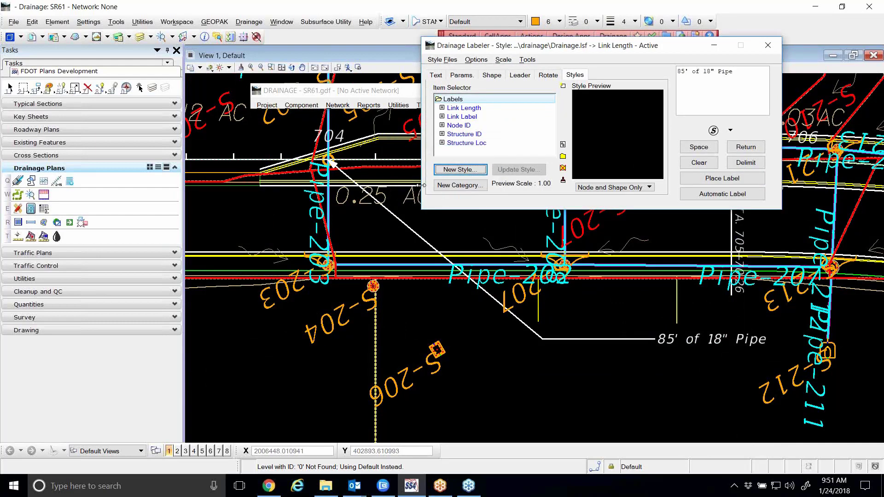
Step: Select Pipe-208 and start label placement to examine the scaled text size over the drawing
left_click(436, 76)
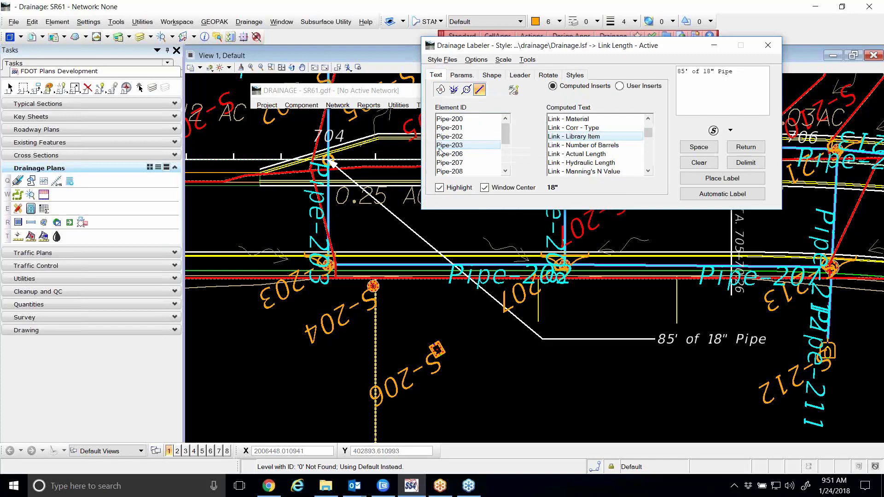
left_click(449, 172)
left_click(721, 178)
scroll(506, 333, "down", 3)
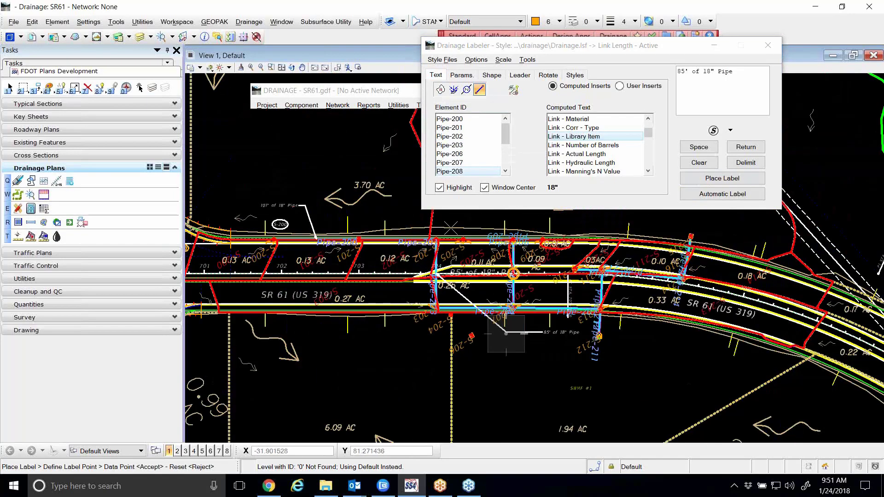
scroll(460, 276, "up", 4)
scroll(404, 230, "down", 1)
scroll(405, 226, "up", 1)
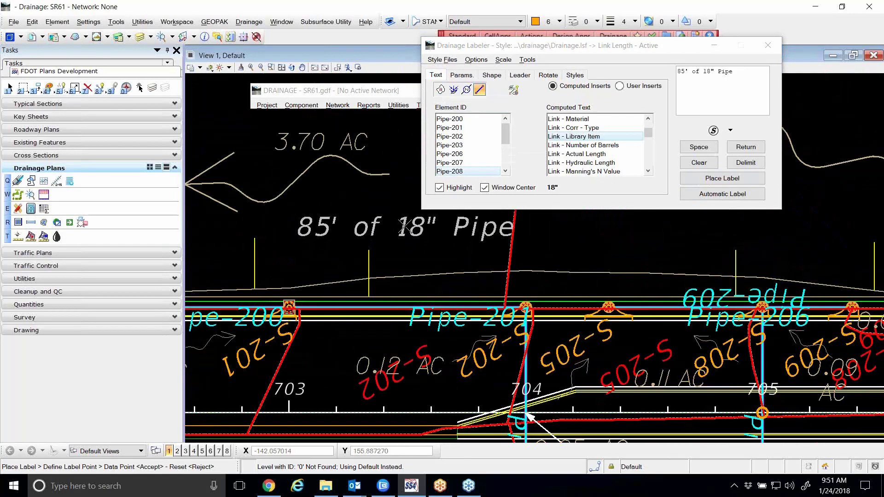
Step: Change the label style scale to 0.5 and check the text size over the drawing
left_click(503, 59)
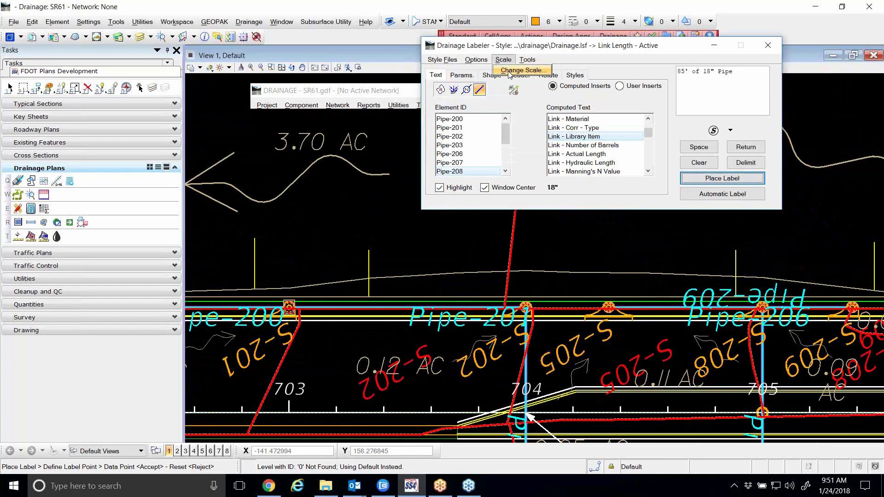
left_click(510, 74)
type(".5")
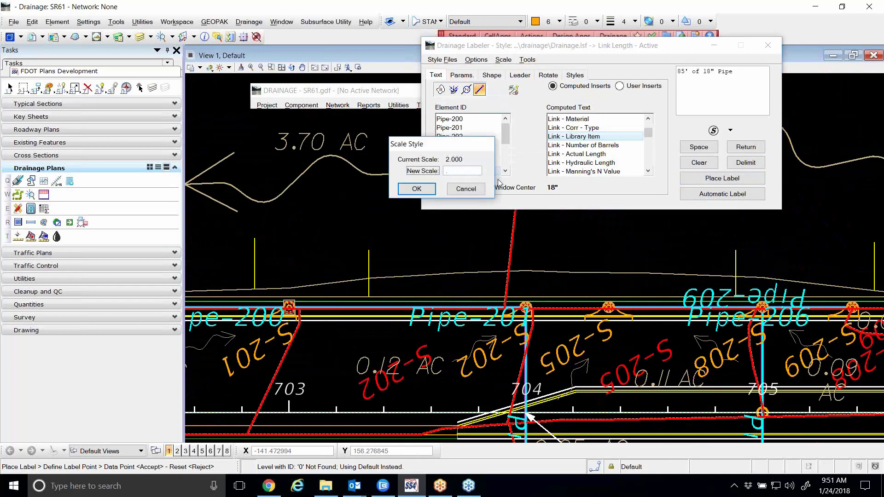
left_click(416, 189)
scroll(386, 240, "down", 2)
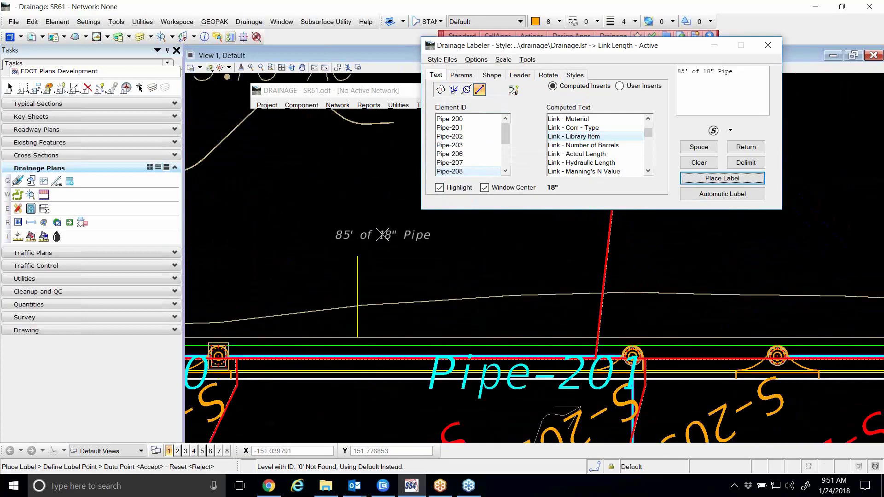
Step: Preview the saved label styles, including Link Length, Link Label, Node ID, Structure ID and Structure Loc
left_click_drag(576, 54, 509, 87)
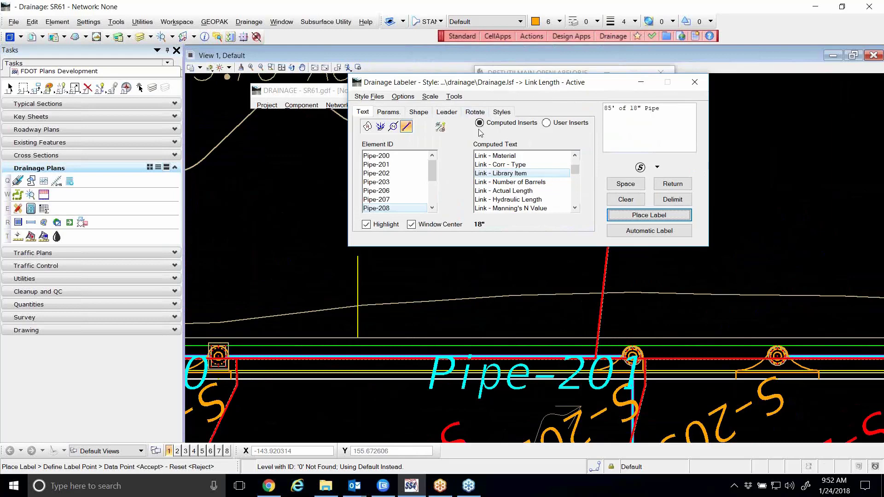
left_click(498, 113)
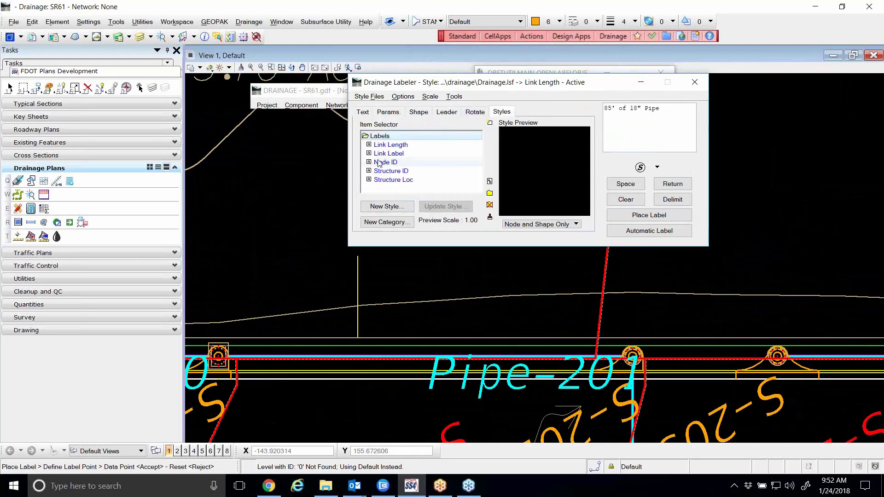
left_click(389, 153)
left_click(386, 162)
left_click(391, 171)
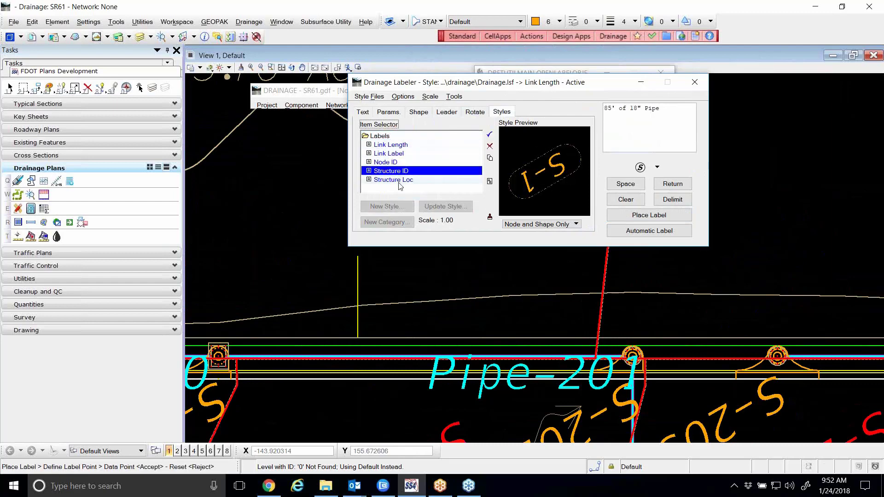
left_click(397, 180)
left_click(398, 146)
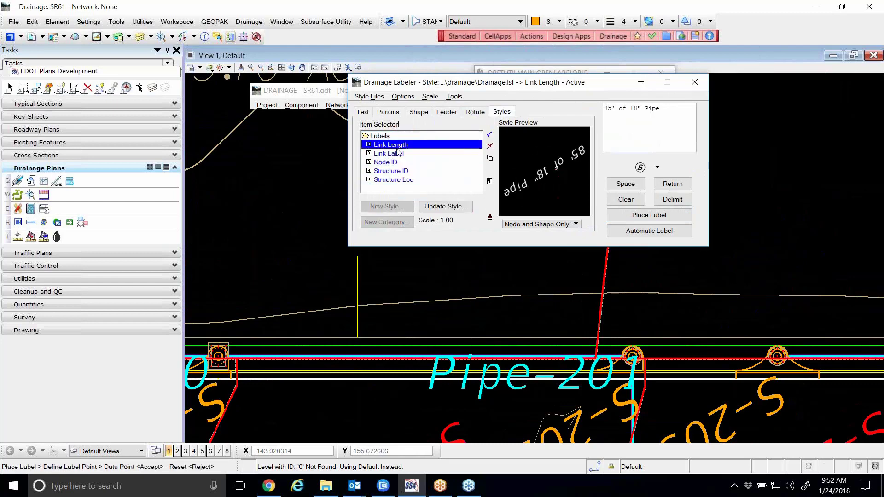
left_click(395, 153)
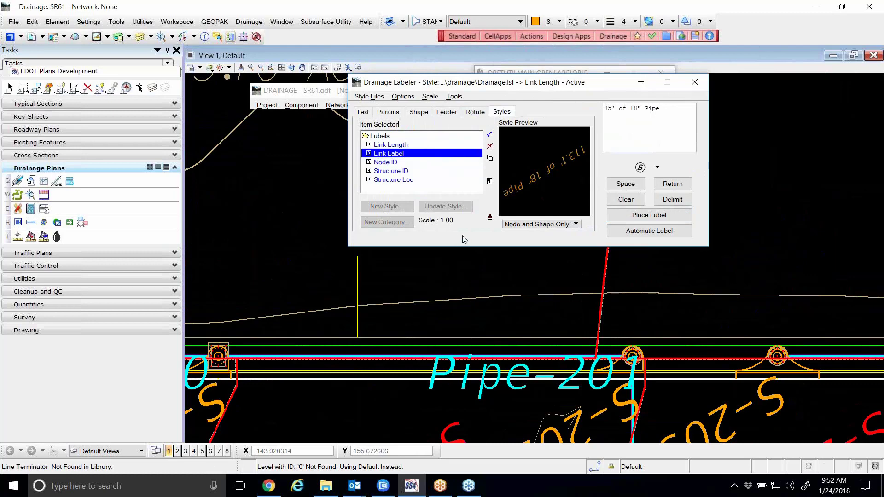
Step: Examine the label's shape symbology and look through the level list in the element selection settings
left_click_drag(525, 87, 523, 131)
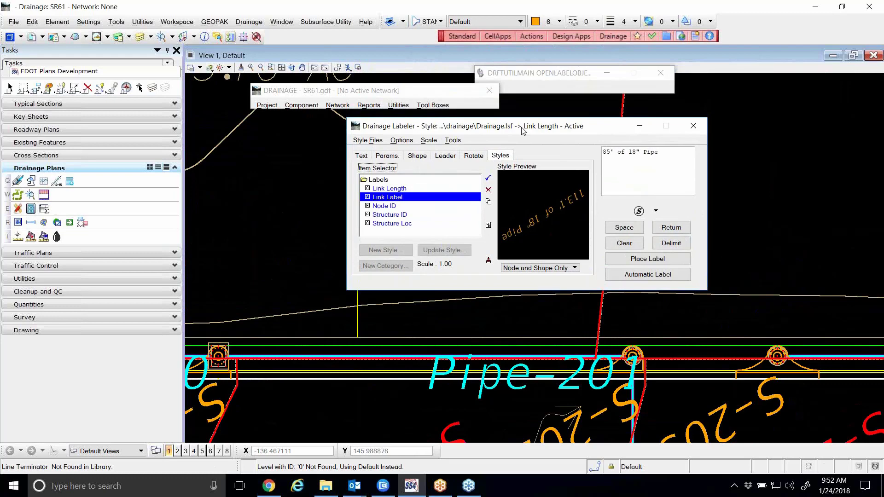
left_click(415, 157)
mouse_move(410, 219)
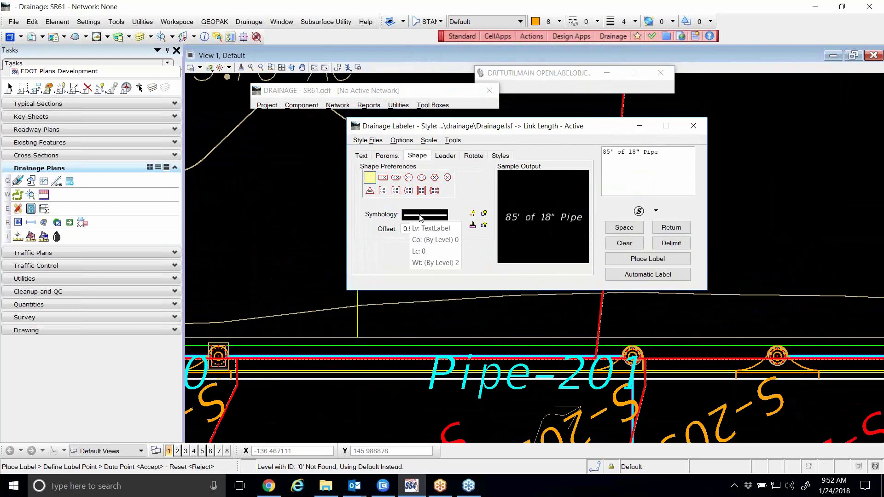
left_click(420, 215)
scroll(592, 223, "down", 5)
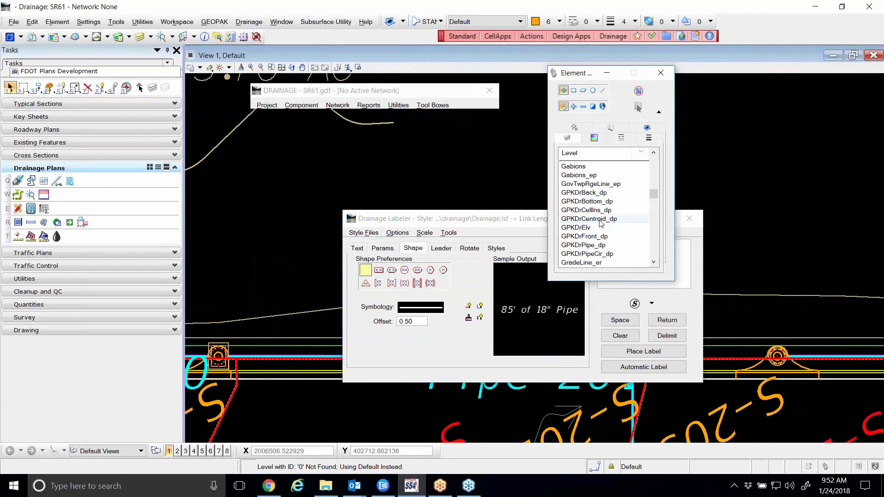
scroll(599, 225, "down", 3)
scroll(598, 230, "down", 12)
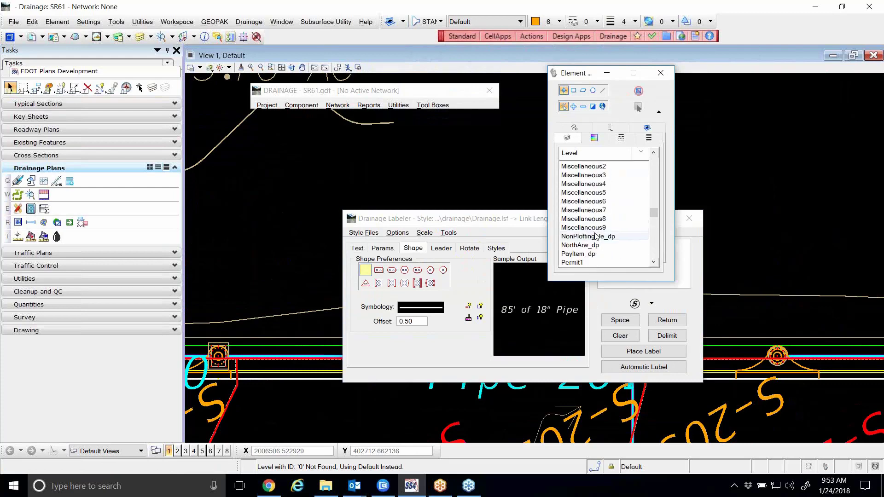
scroll(597, 236, "down", 12)
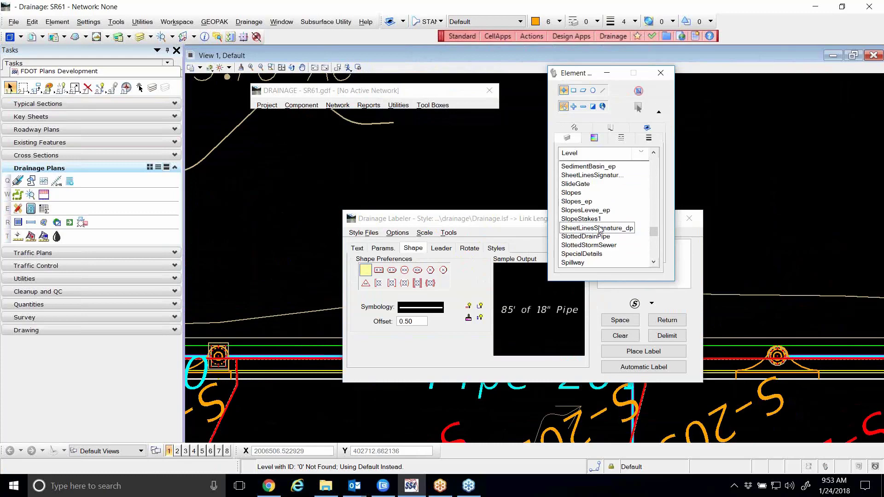
left_click(658, 112)
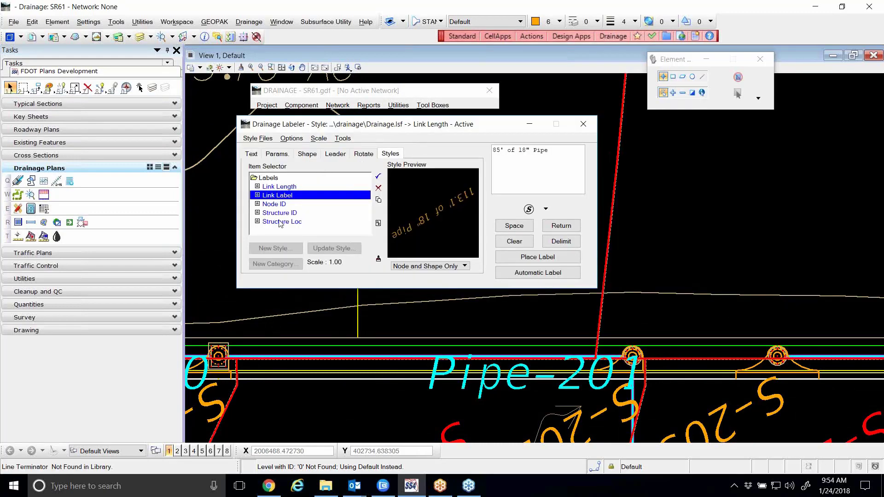
Step: Save the Drainage.lsf label style file and close the Drainage Labeler
left_click(257, 138)
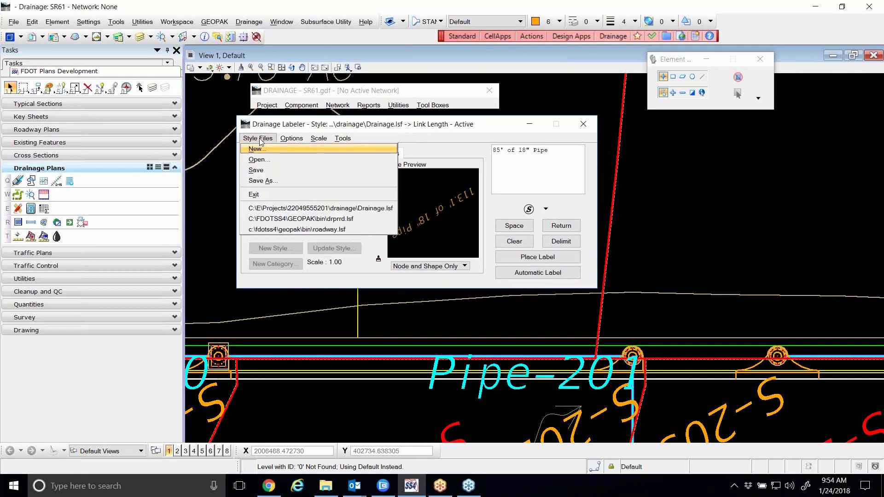
left_click(256, 170)
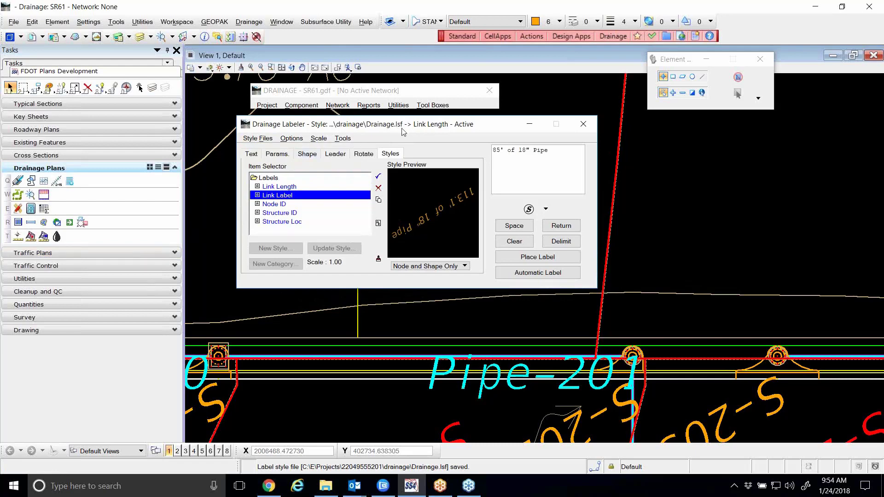
left_click_drag(398, 132, 407, 133)
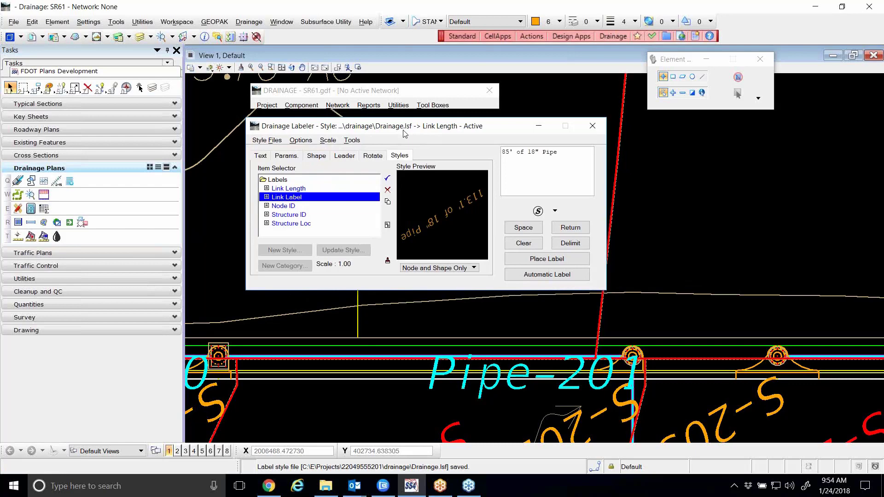
left_click(592, 126)
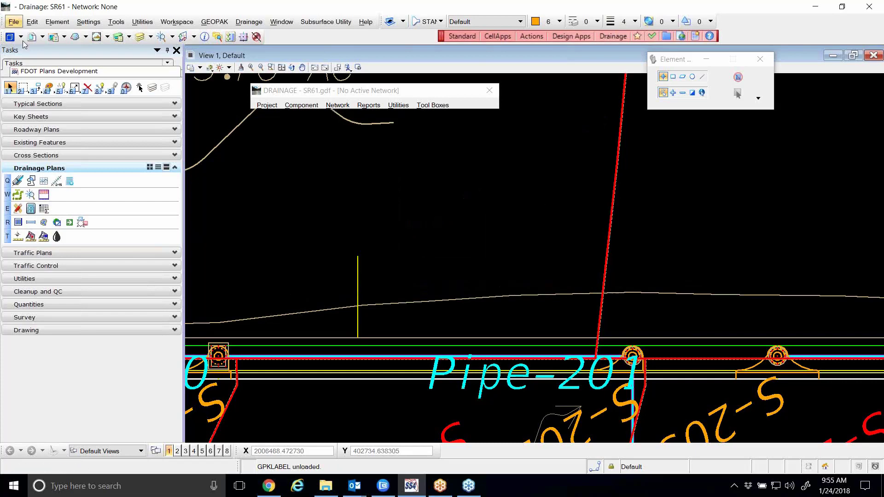
Step: Open the design file DSPFRD01.DGN from the project's roadway folder
left_click(14, 22)
left_click(29, 45)
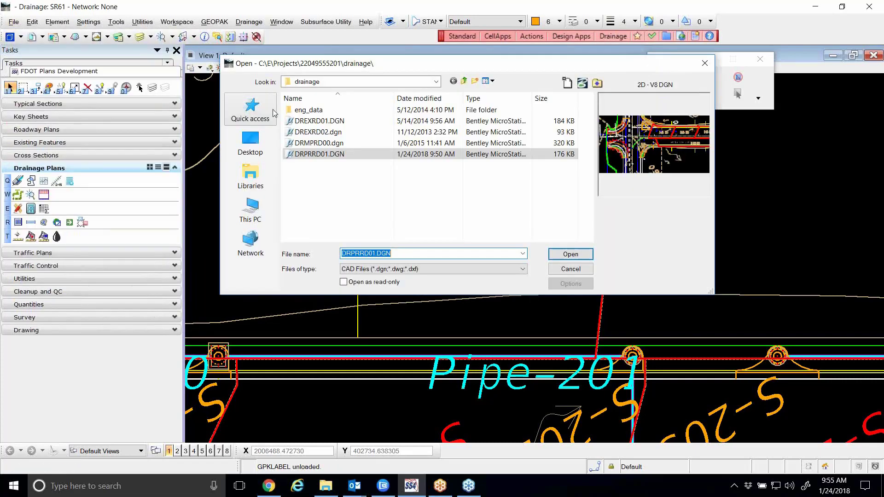
left_click(463, 81)
scroll(413, 159, "down", 6)
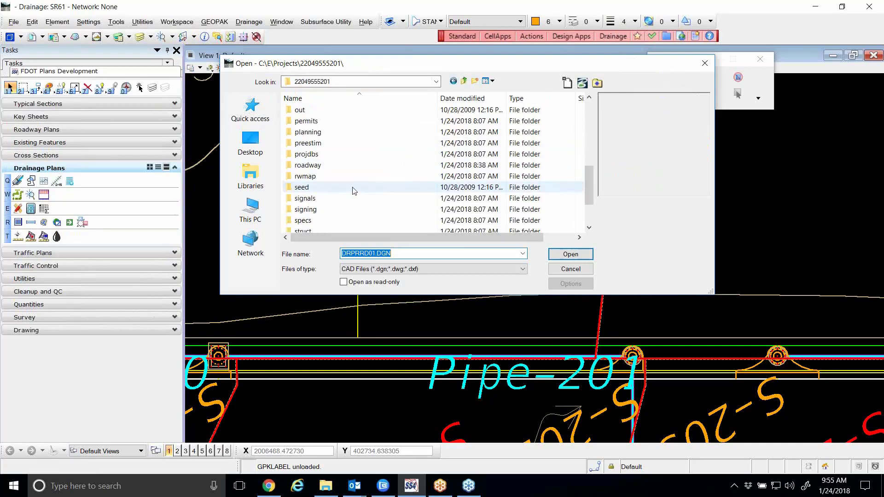
double_click(307, 165)
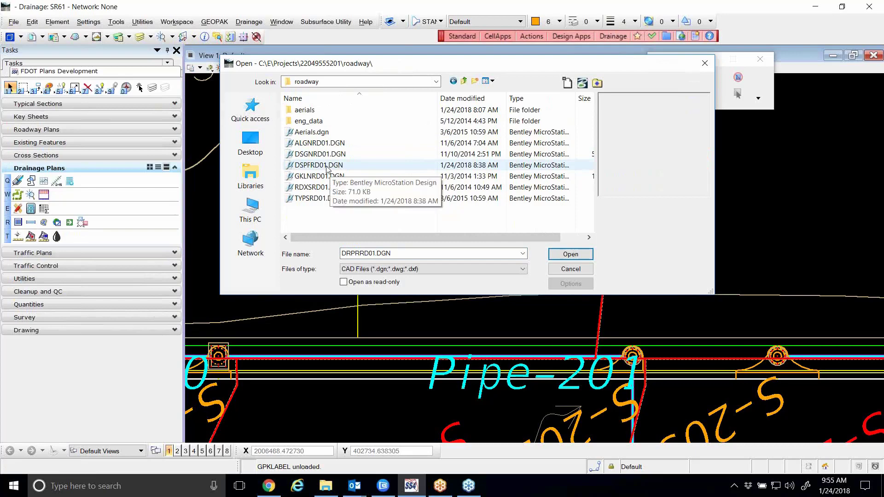
left_click(327, 167)
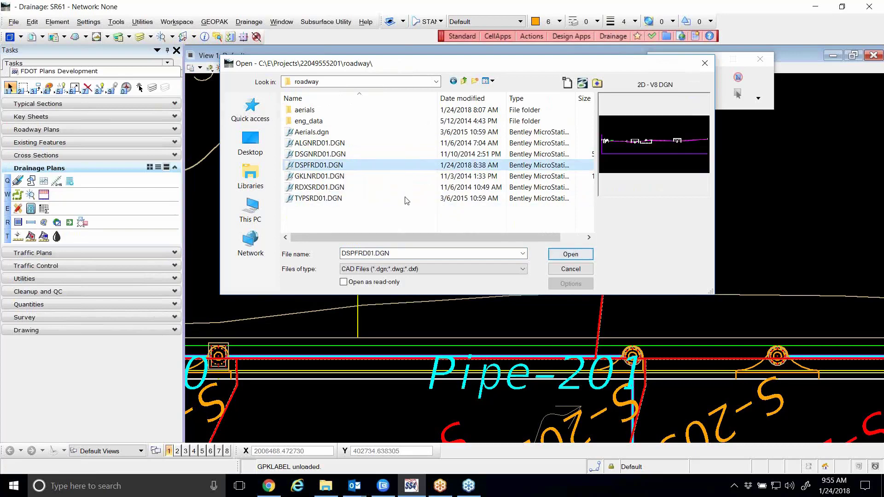
left_click(575, 254)
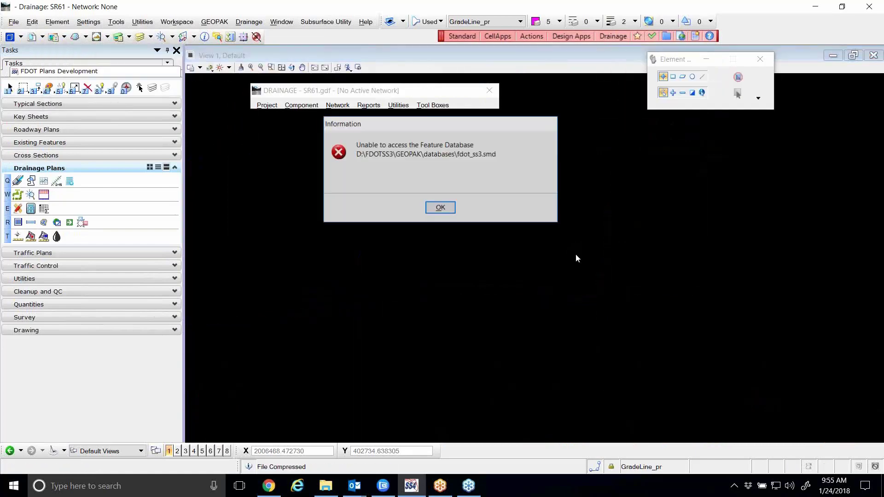
Step: Dismiss the feature database error and start the Draw Drainage Profiles tool, placing its dialog within the view
left_click(440, 208)
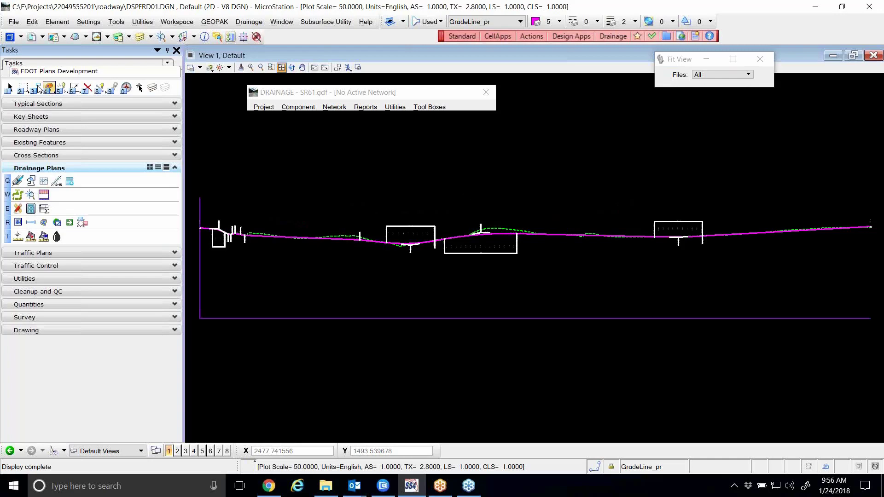
left_click(10, 88)
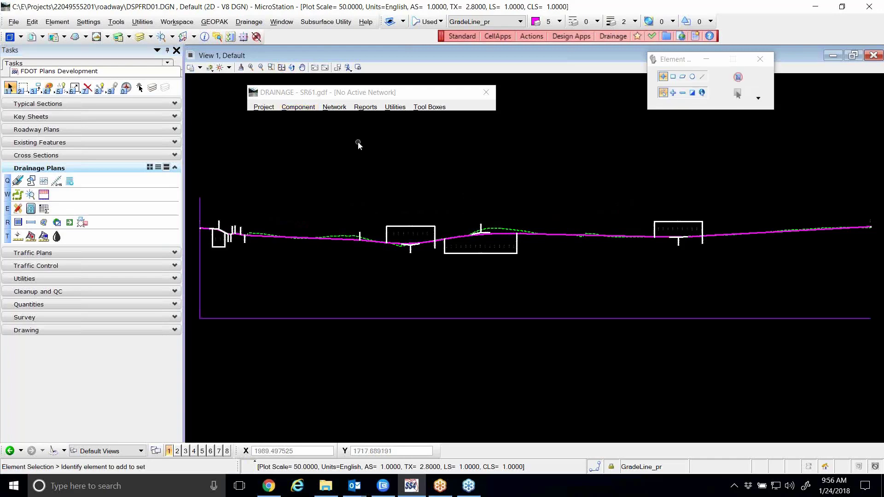
left_click_drag(750, 53, 713, 80)
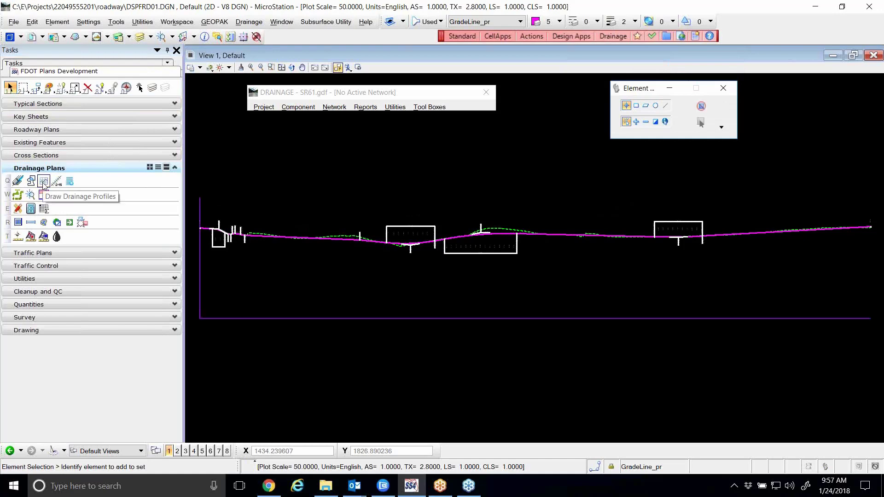
left_click(43, 182)
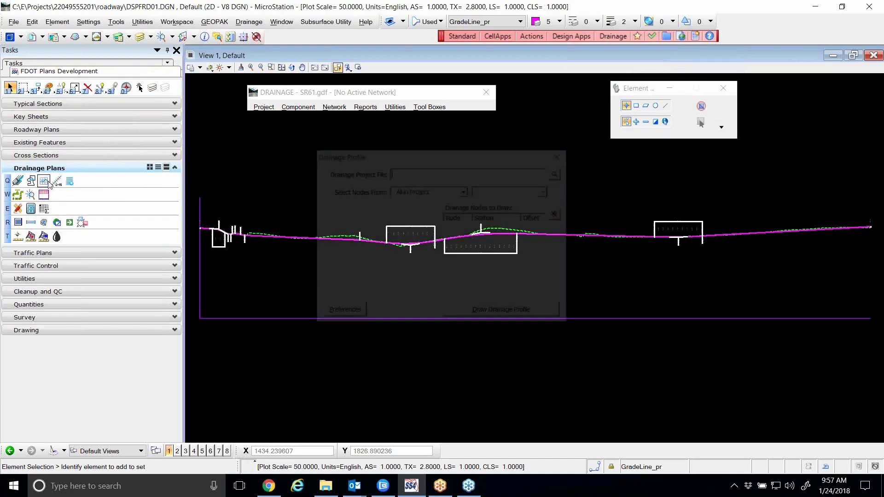
left_click_drag(391, 158, 377, 139)
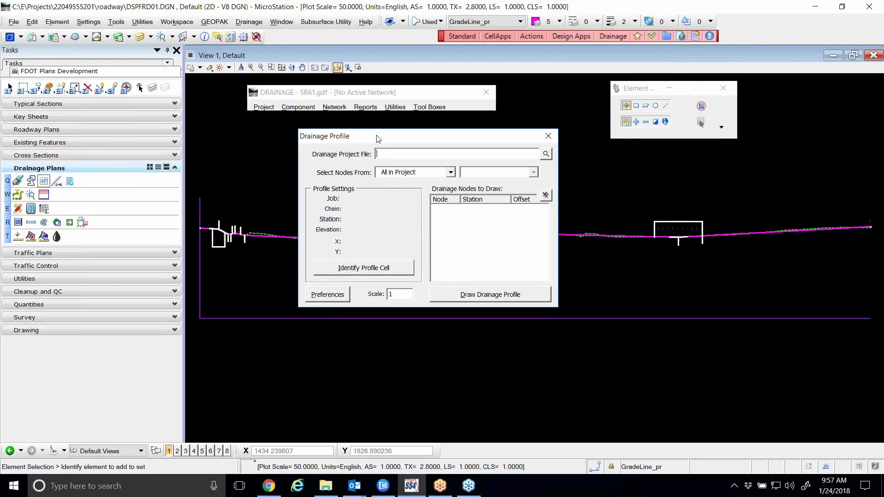
left_click_drag(402, 139, 355, 128)
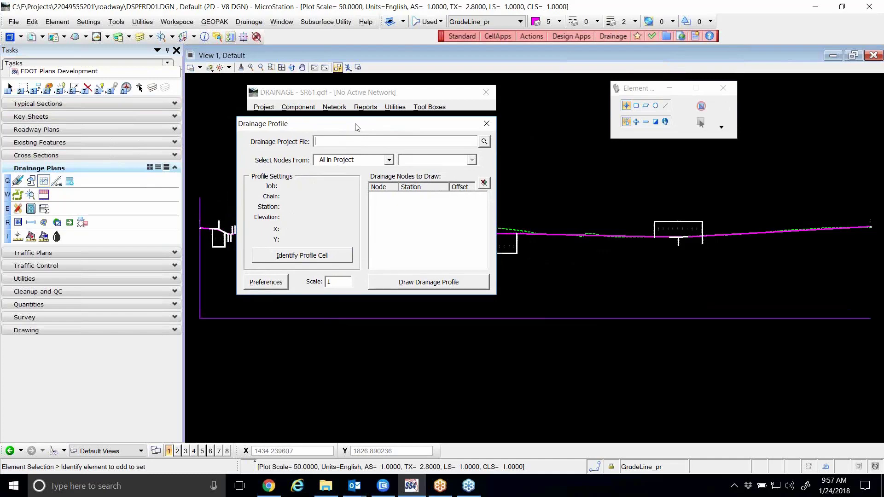
Step: Load SR61.gdf from the project's drainage folder as the drainage project file for the profile
left_click(484, 142)
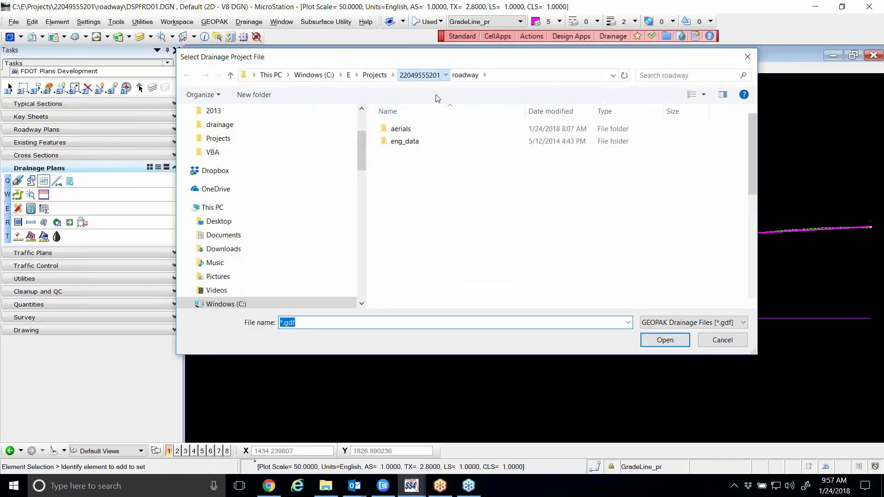
left_click(419, 74)
double_click(405, 128)
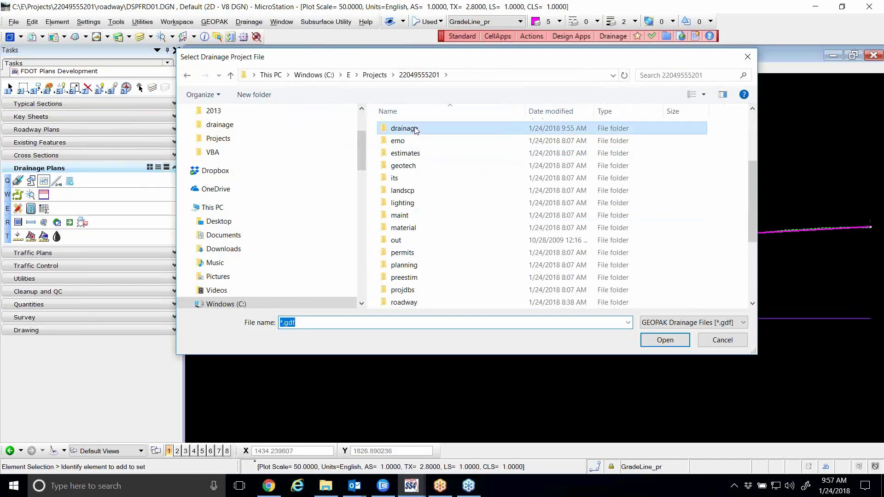
left_click(404, 142)
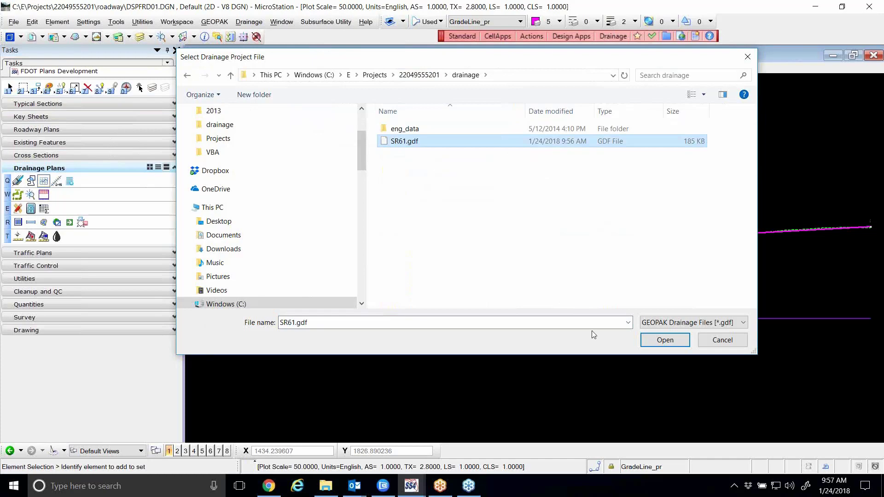
left_click(653, 340)
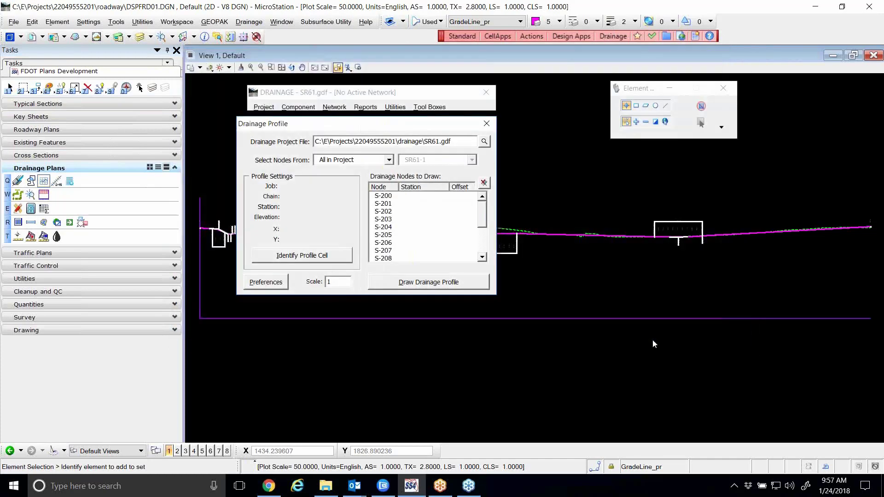
Step: Switch the node source between All in Project and the SR61-1 network to compare their lists of drainage nodes
mouse_move(488, 215)
left_mouse_down()
mouse_move(488, 246)
mouse_move(484, 208)
left_mouse_up()
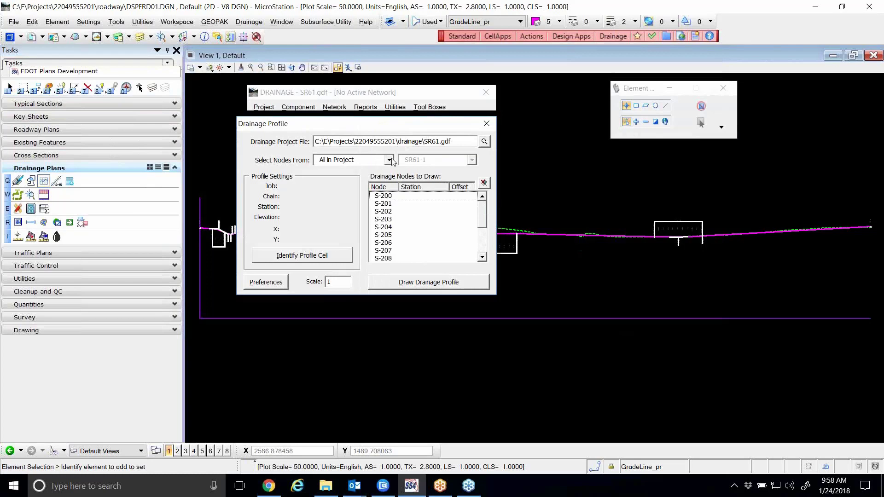
left_click(375, 161)
left_click(367, 178)
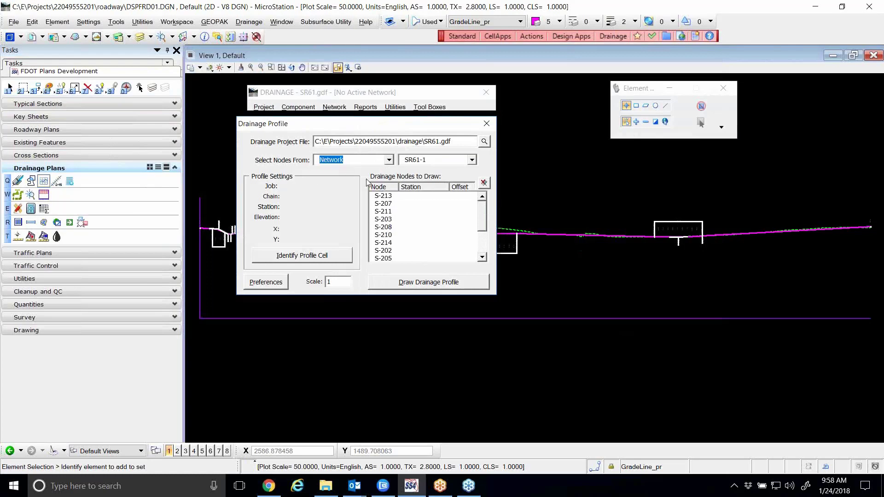
left_click(472, 160)
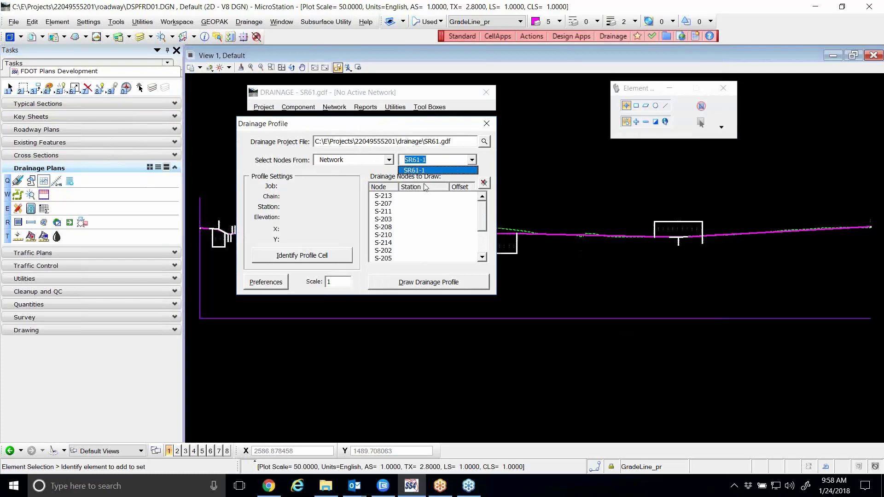
left_click(389, 160)
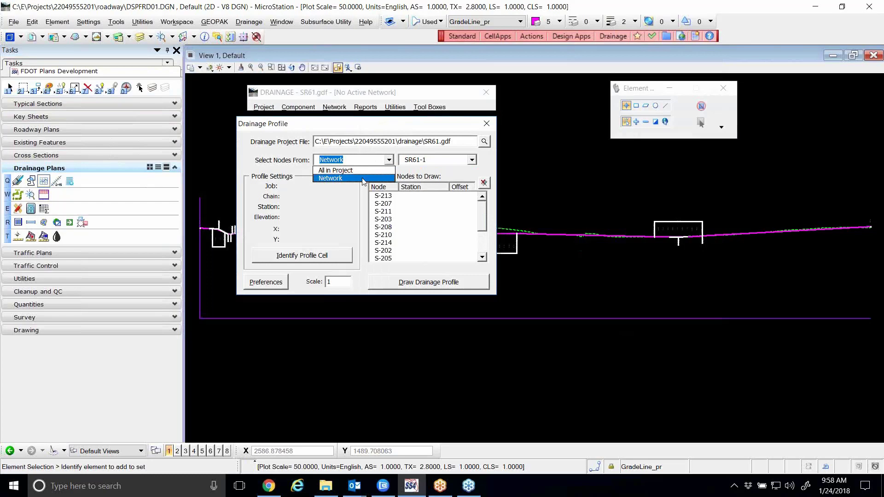
left_click(335, 170)
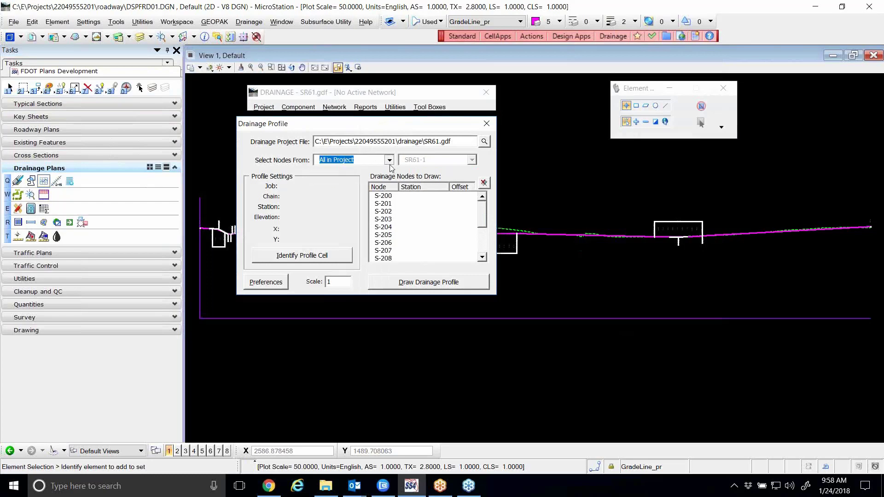
left_click(389, 160)
left_click(330, 179)
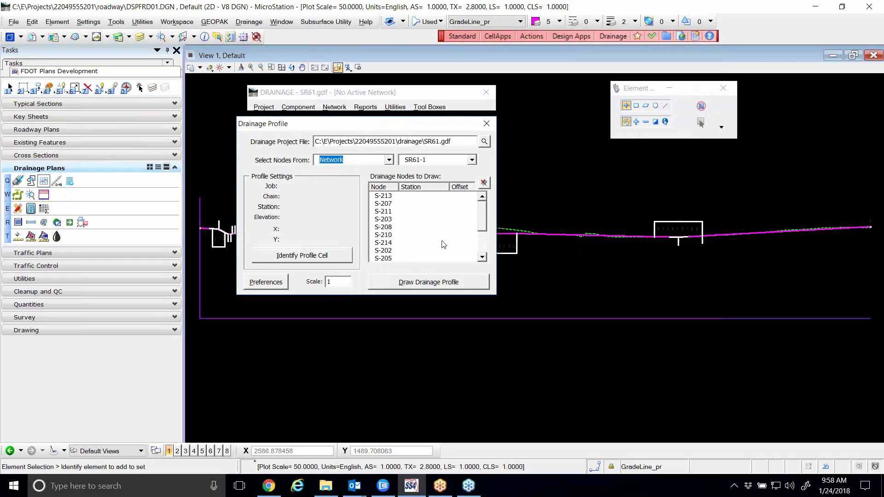
left_click_drag(482, 214, 483, 193)
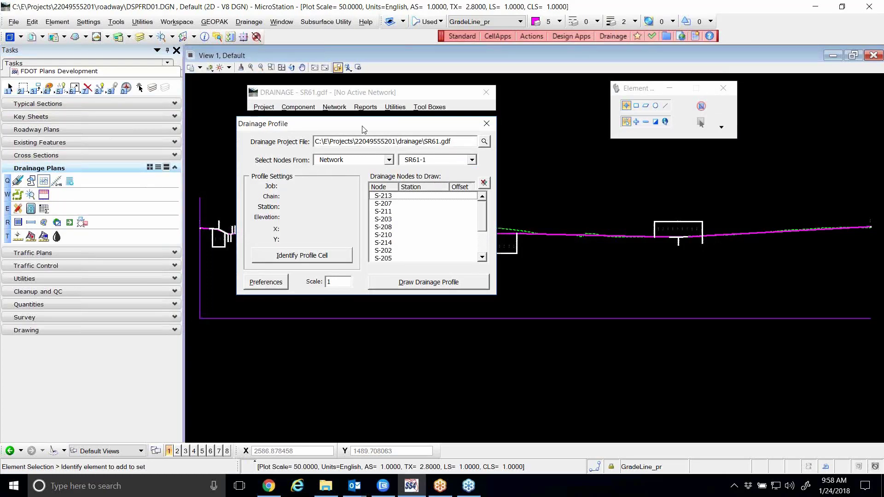
Step: Identify the SR61 profile cell by its baseline to fill in the profile settings and node stations
left_click_drag(364, 129, 616, 160)
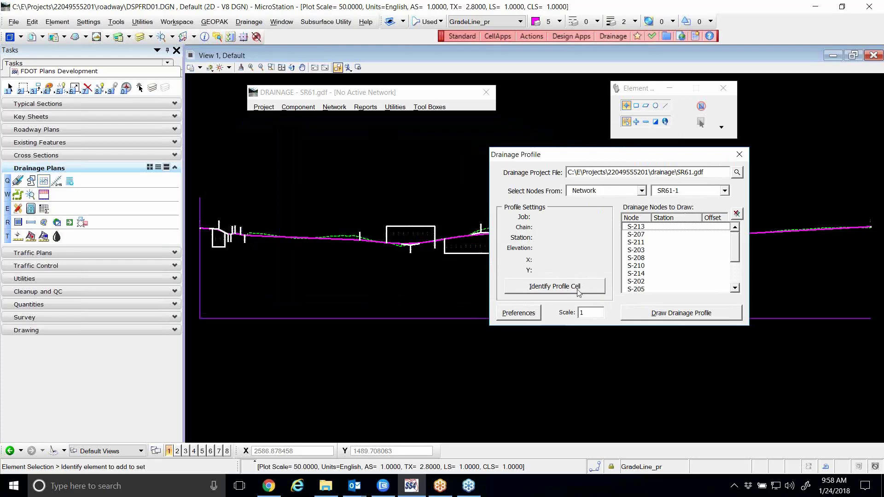
left_click(578, 291)
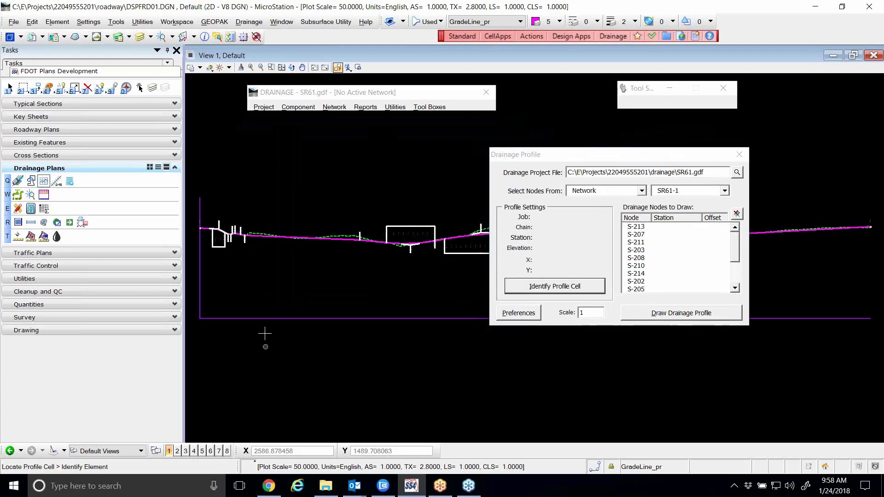
left_click(259, 318)
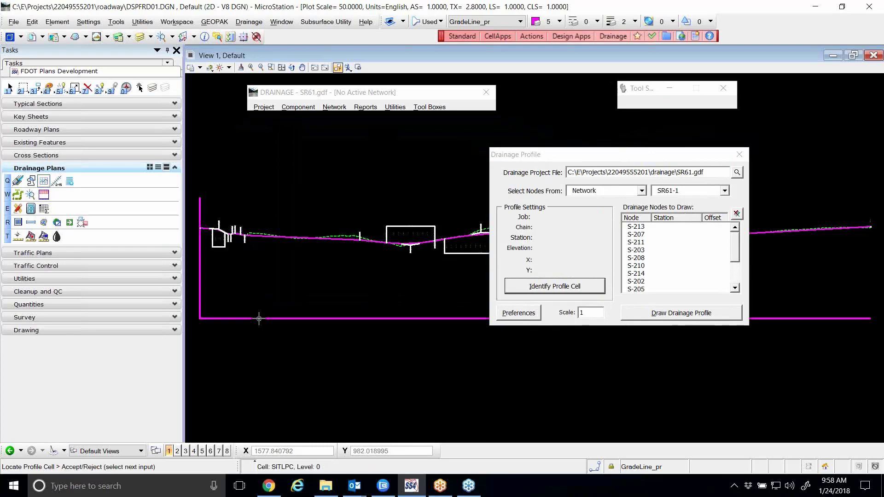
left_click(259, 318)
scroll(198, 316, "up", 5)
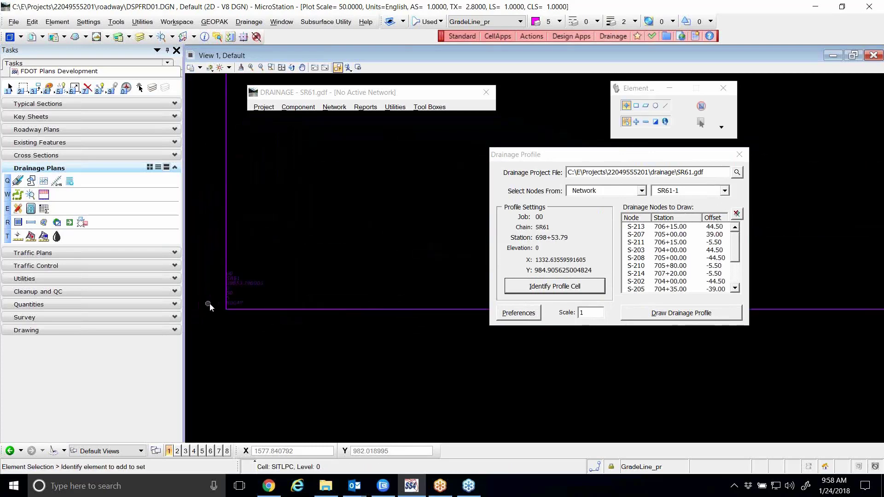
scroll(233, 307, "down", 3)
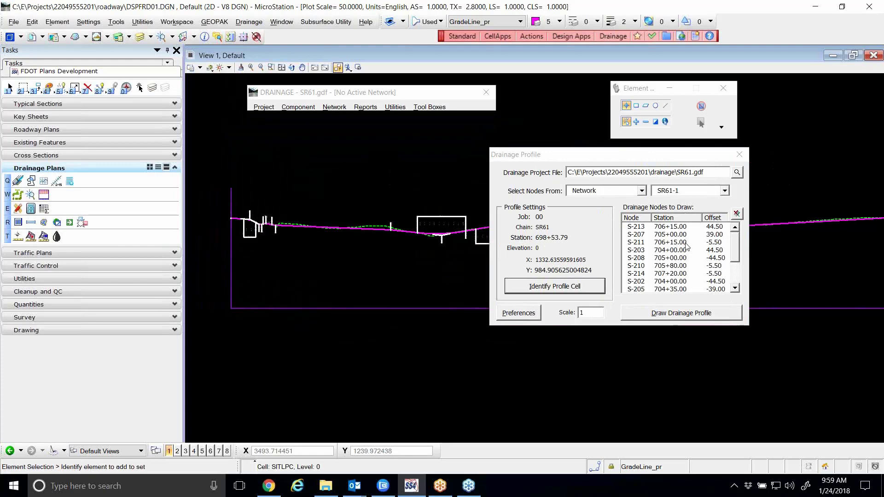
Step: Set the drainage nodes to come from All in Project and reposition the Drainage Profile dialog over the profile view
left_click_drag(562, 158, 459, 166)
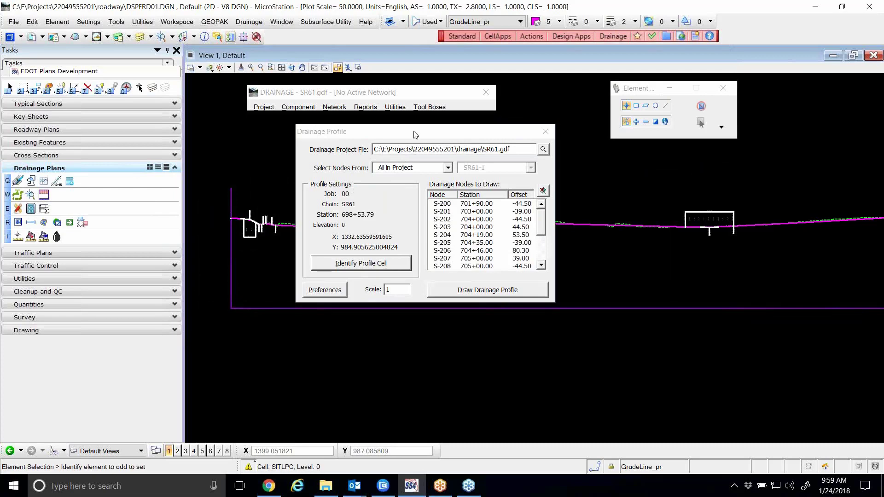
left_click_drag(414, 133, 467, 210)
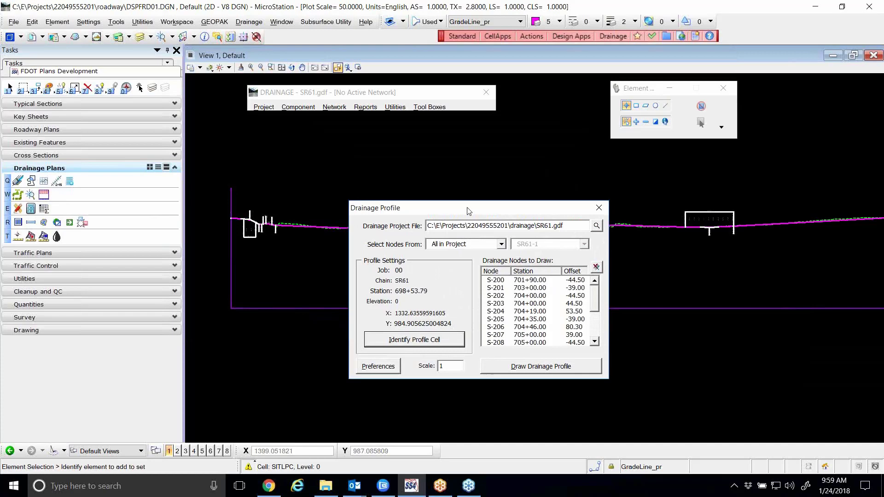
left_click_drag(467, 210, 470, 215)
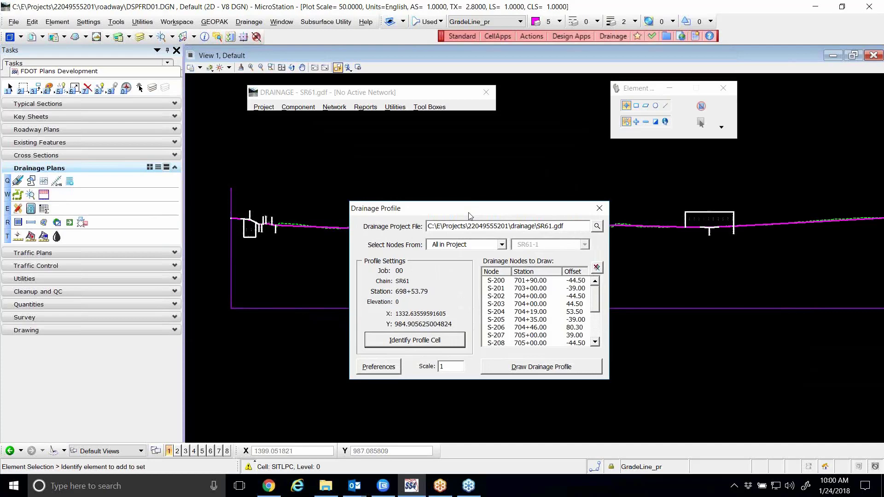
left_click_drag(474, 213, 424, 136)
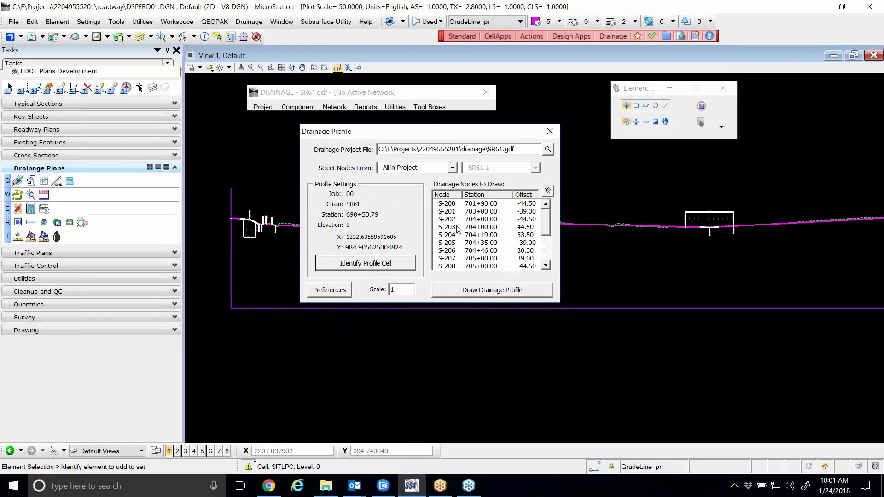
Step: Select nodes S-200 through S-216 for drawing, leaving out S-208, S-212 and S-213
left_click(450, 203)
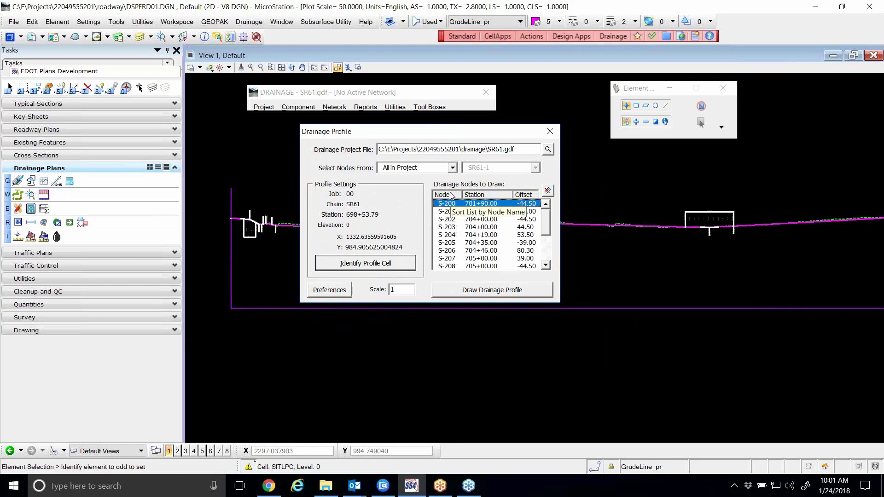
left_click_drag(545, 217, 547, 249)
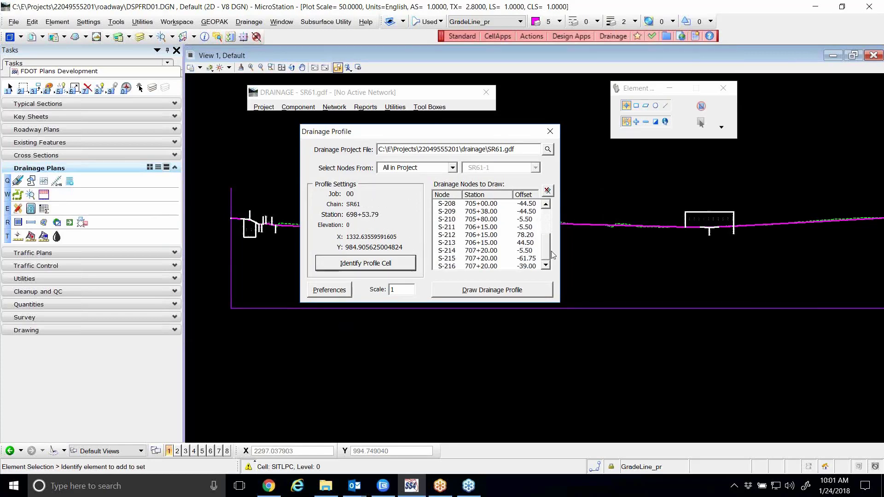
left_click(464, 267, "shift")
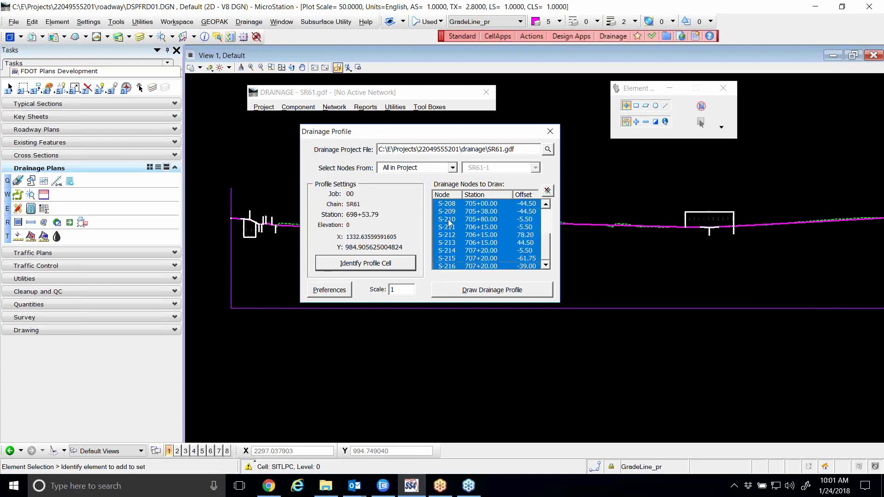
left_click(449, 205, "ctrl")
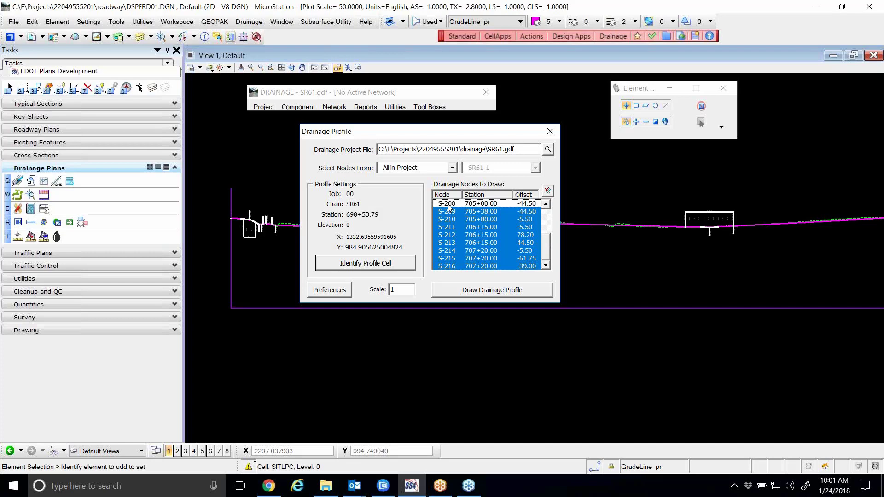
left_click(445, 236, "ctrl")
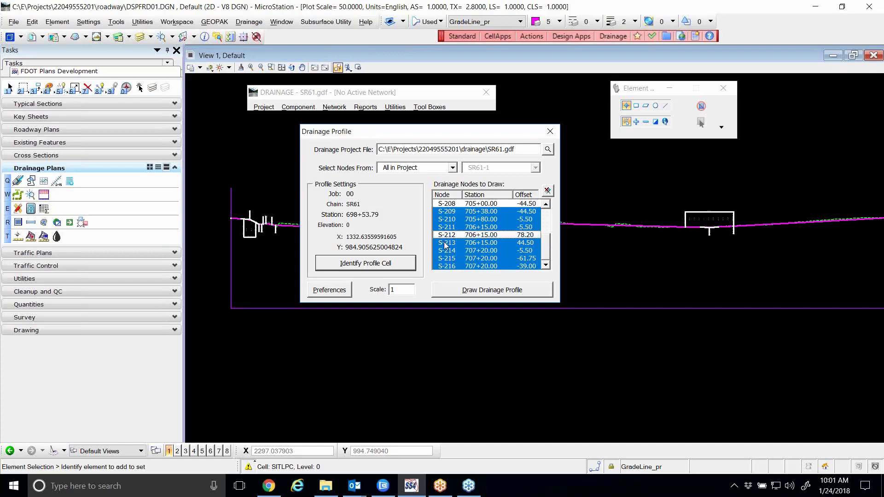
left_click(445, 243, "ctrl")
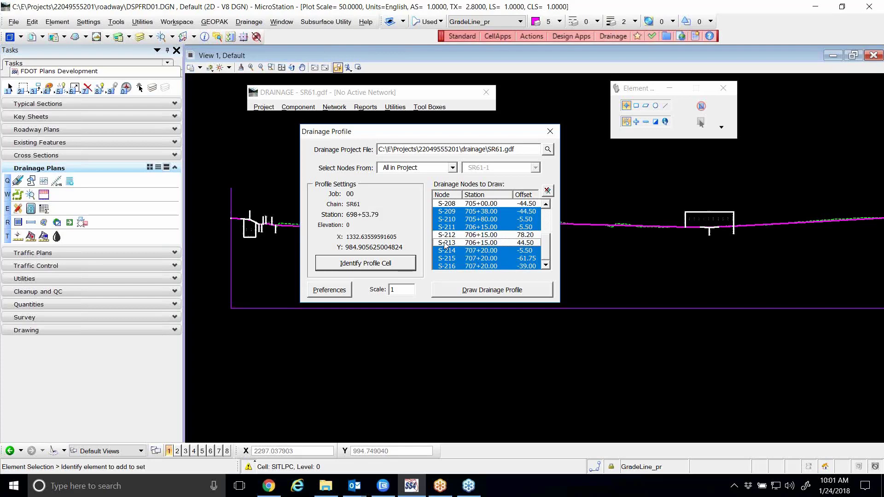
Step: Draw the selected drainage nodes in the roadway profile at scale 1
left_click_drag(451, 137, 537, 218)
scroll(420, 154, "down", 3)
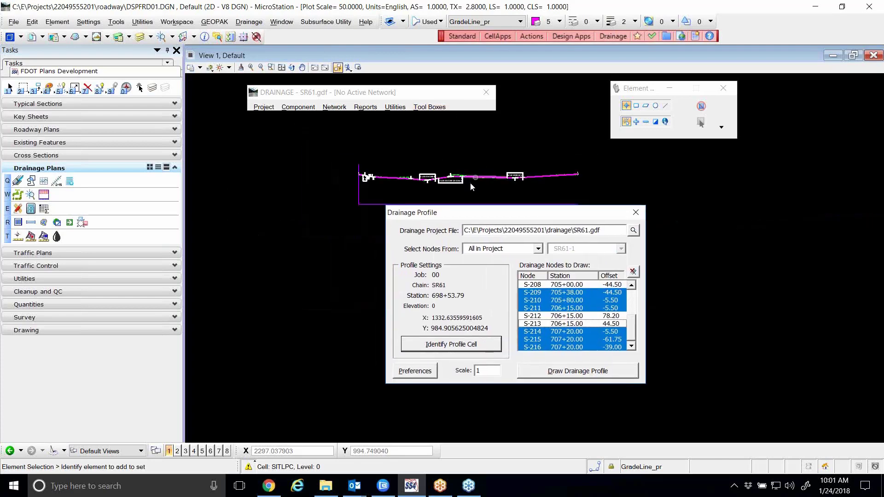
scroll(466, 183, "up", 3)
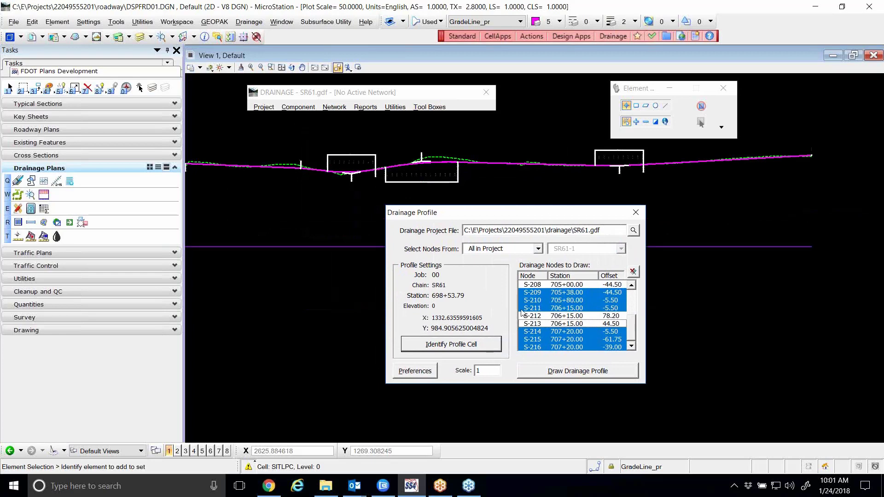
left_click(602, 377)
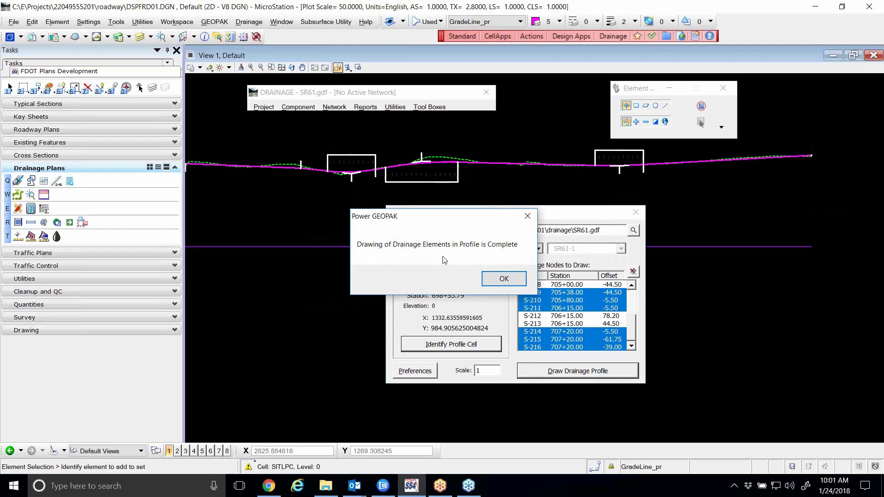
Step: Dismiss the completion message and examine the drainage structures, pipes and flow line labels drawn along the roadway profile
left_click(498, 282)
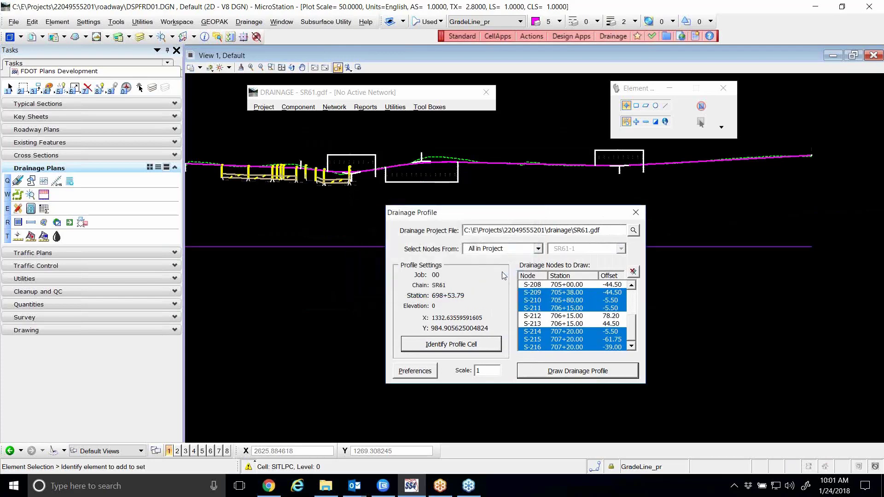
scroll(233, 167, "up", 5)
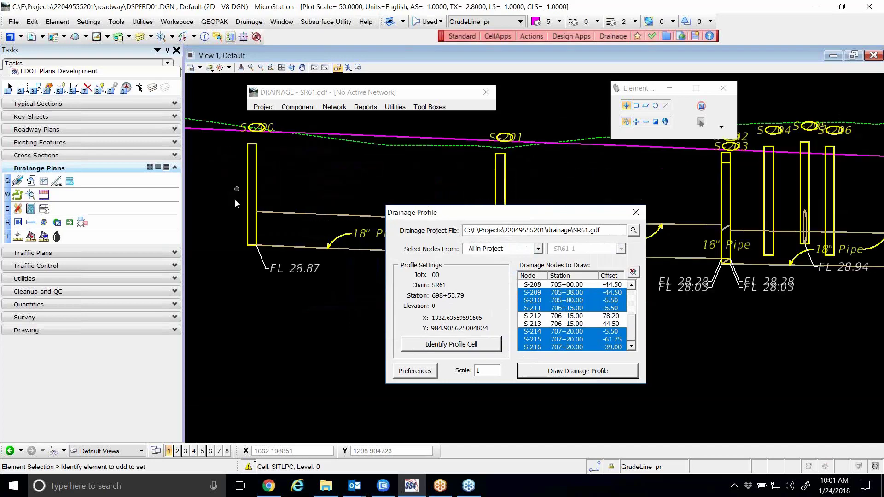
scroll(231, 216, "down", 2)
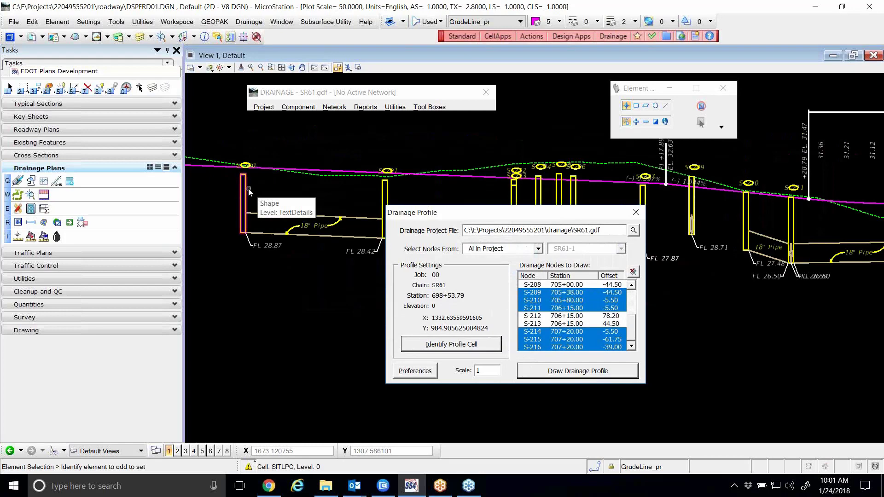
scroll(256, 190, "up", 5)
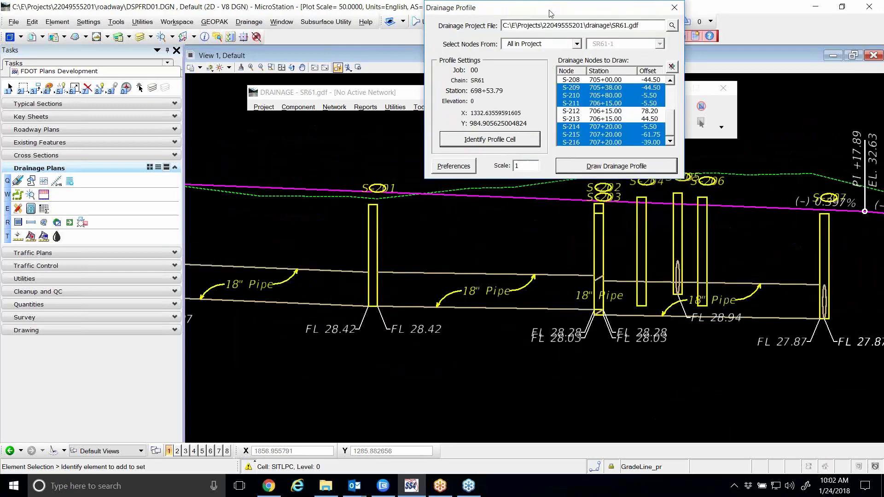
left_click_drag(549, 5, 543, 67)
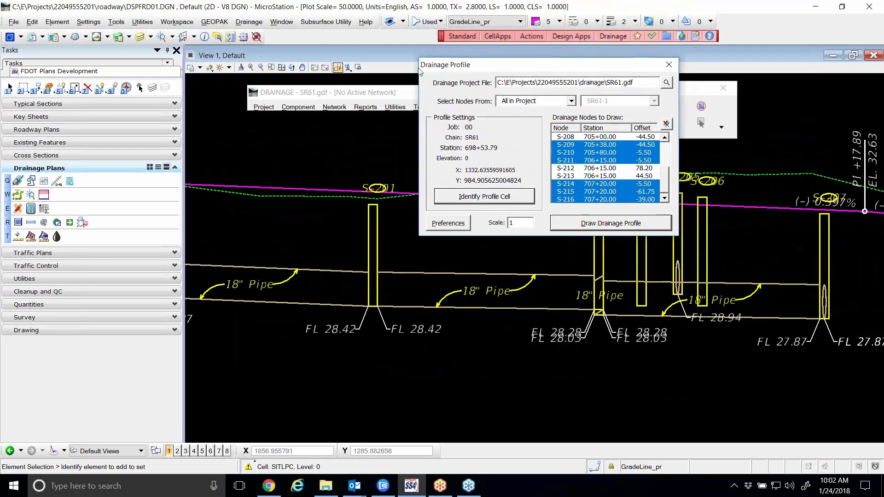
Step: Check the levels used in DSPFRD01.DGN in Level Display and look through the available level filters
left_click(141, 40)
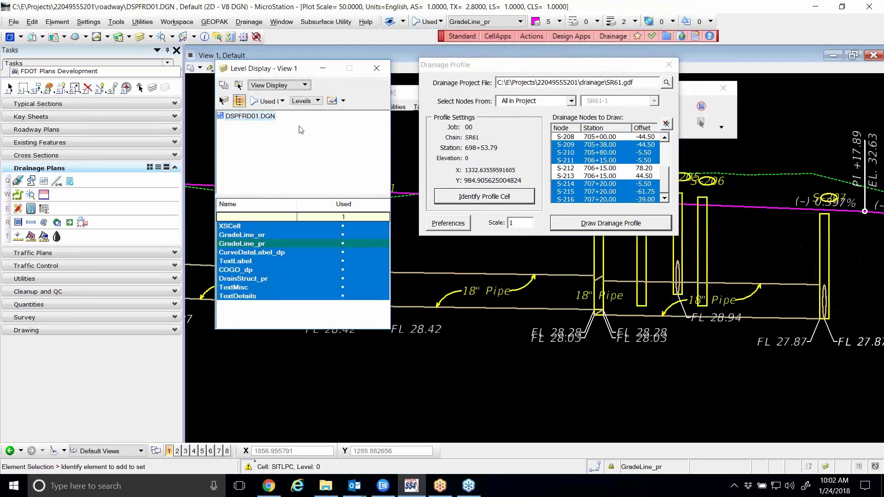
left_click(274, 108)
scroll(276, 135, "down", 3)
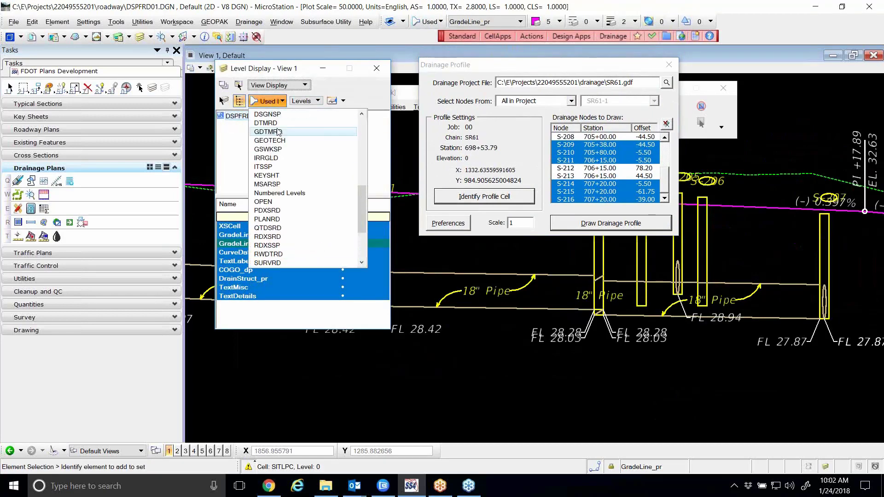
scroll(276, 137, "down", 1)
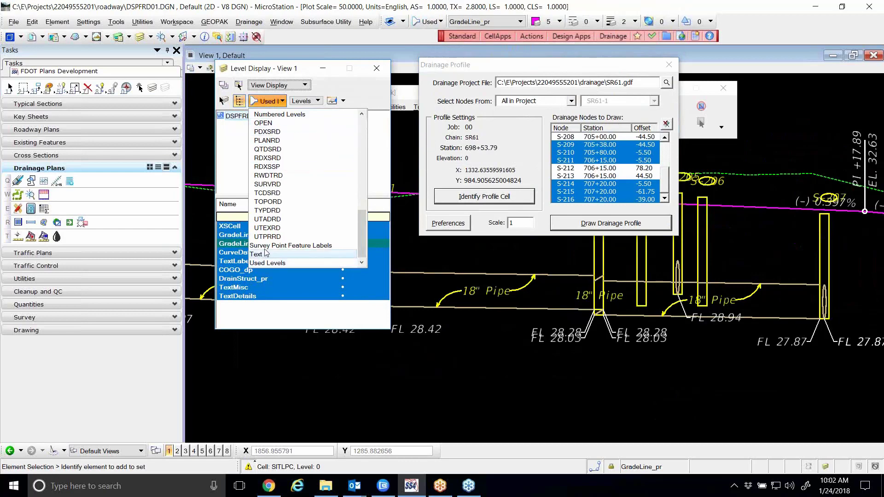
scroll(264, 146, "up", 3)
scroll(265, 145, "up", 6)
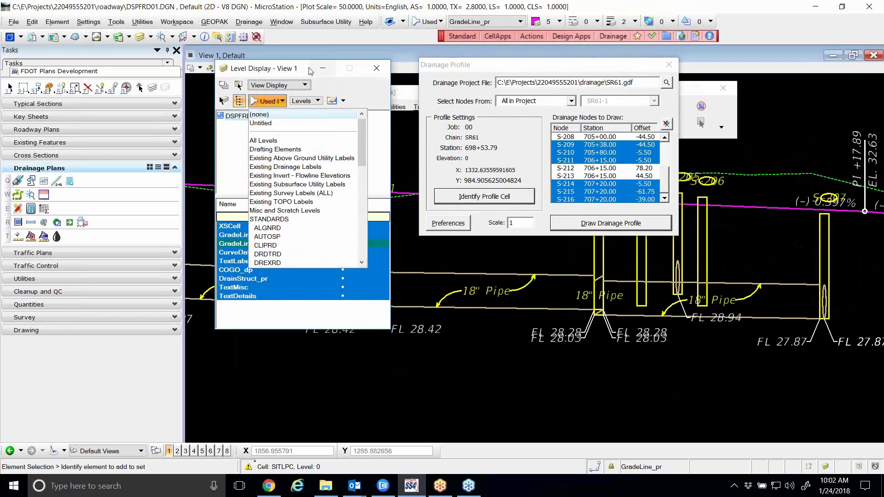
left_click(292, 69)
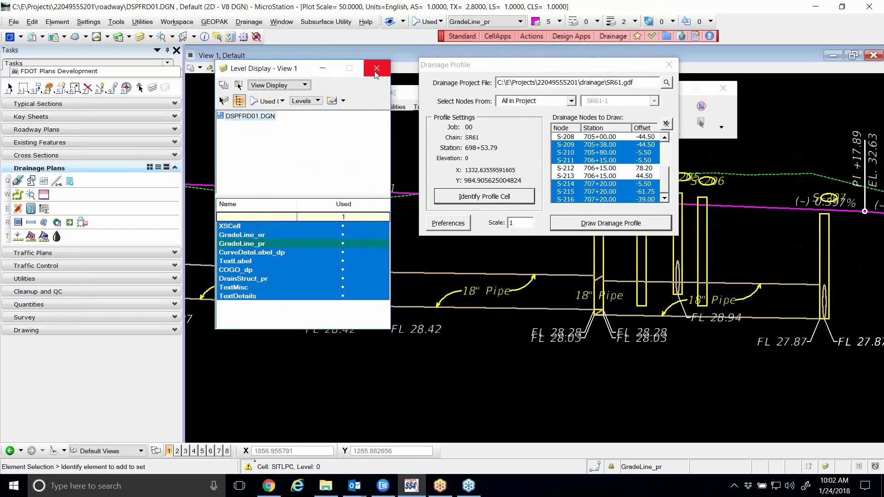
left_click(376, 69)
Step: Examine structure S-201 and its label up close, keeping the Drainage Profile dialog clear of it
left_click_drag(504, 68, 494, 124)
scroll(378, 229, "up", 2)
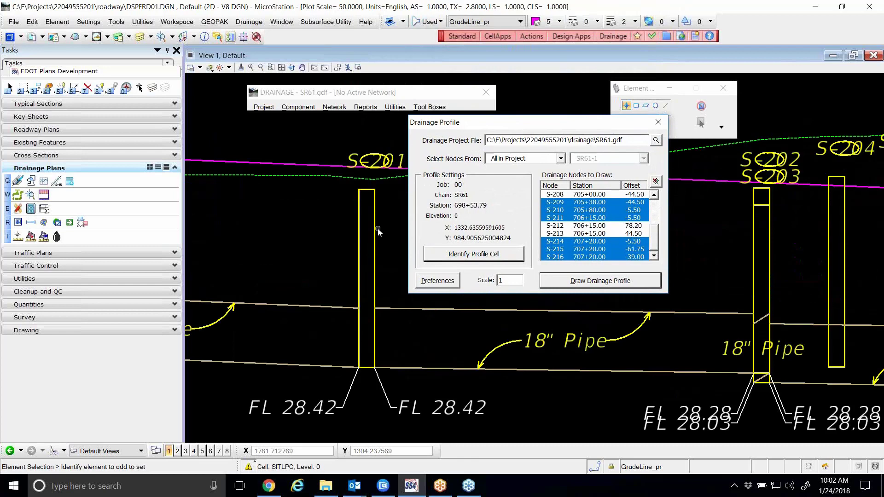
scroll(363, 175, "up", 2)
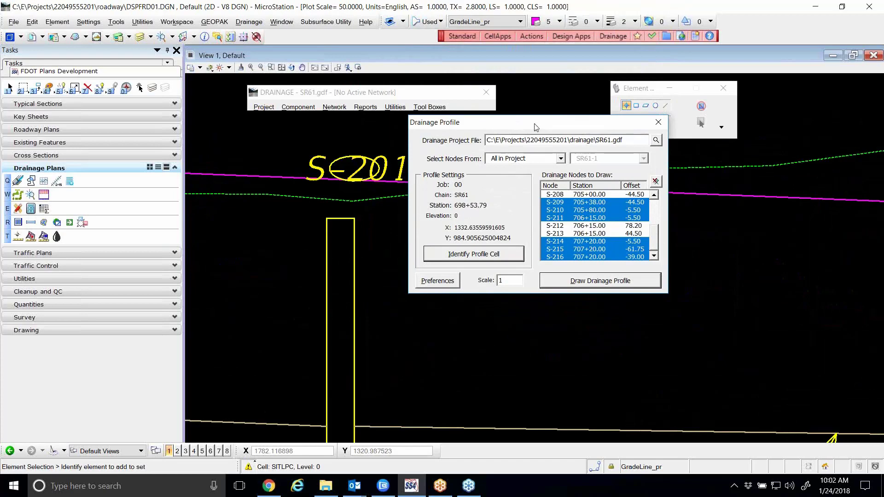
left_click_drag(536, 123, 614, 168)
scroll(429, 167, "down", 4)
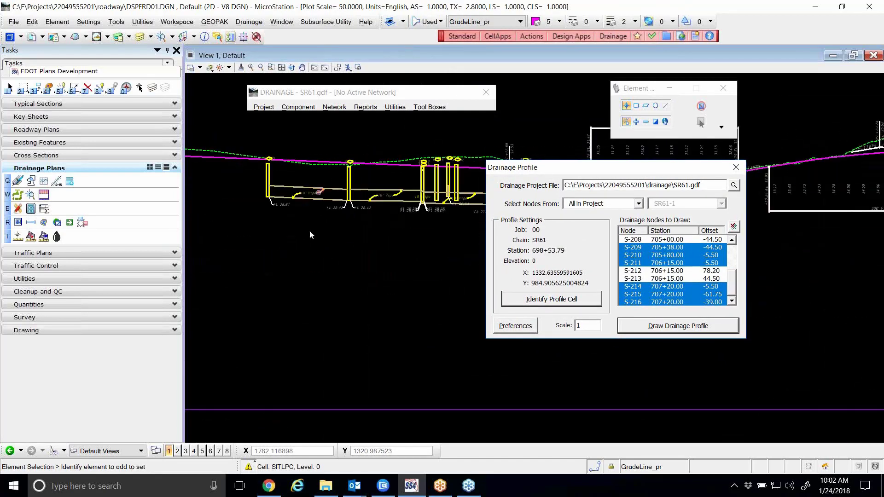
Step: Undo the drawing of the drainage structures and pipes in the roadway profile
left_click_drag(582, 170, 610, 220)
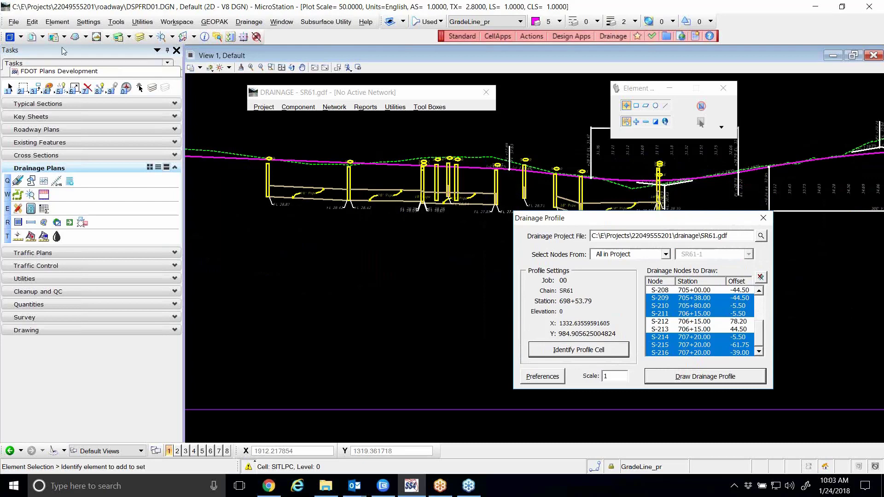
left_click(34, 26)
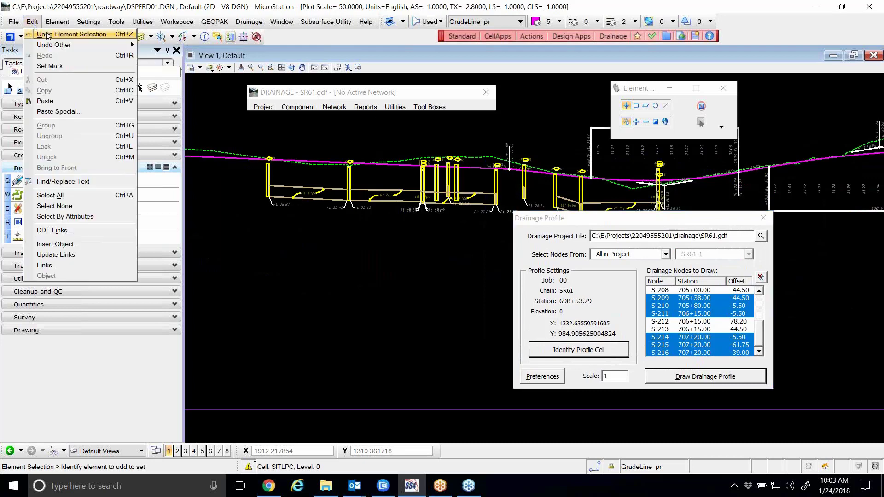
left_click(48, 35)
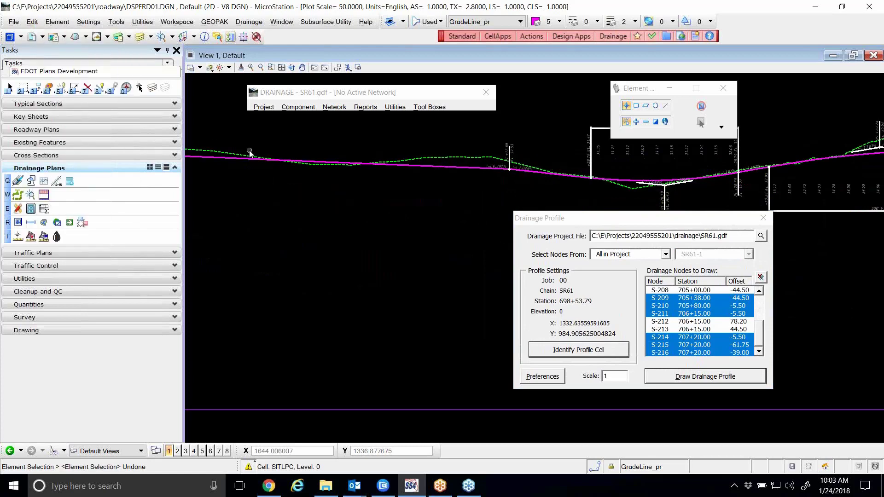
Step: Open the drainage profile preferences and review the node dimensions and the node, flow line and pipe symbology
left_click_drag(544, 214, 364, 139)
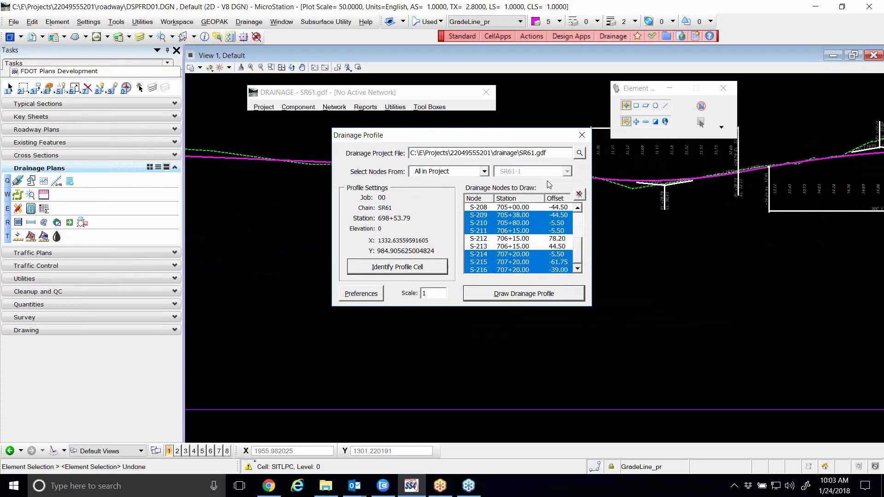
left_click_drag(460, 136, 476, 135)
left_click(382, 294)
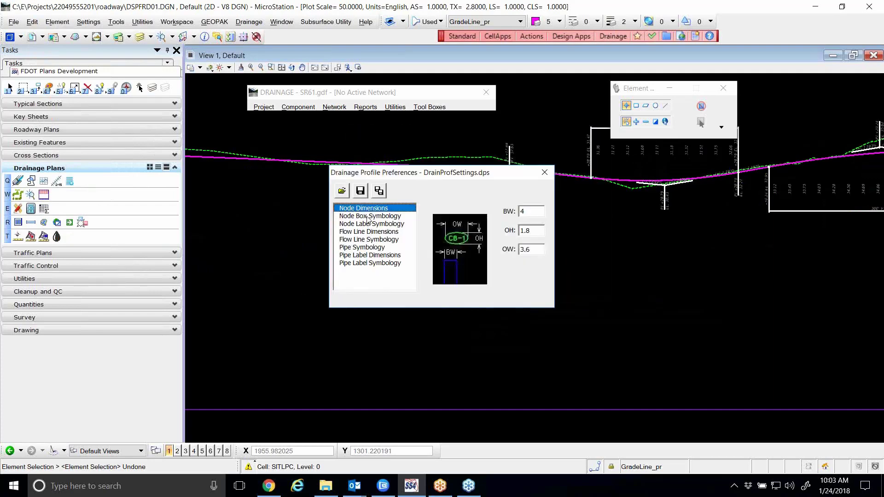
left_click(367, 216)
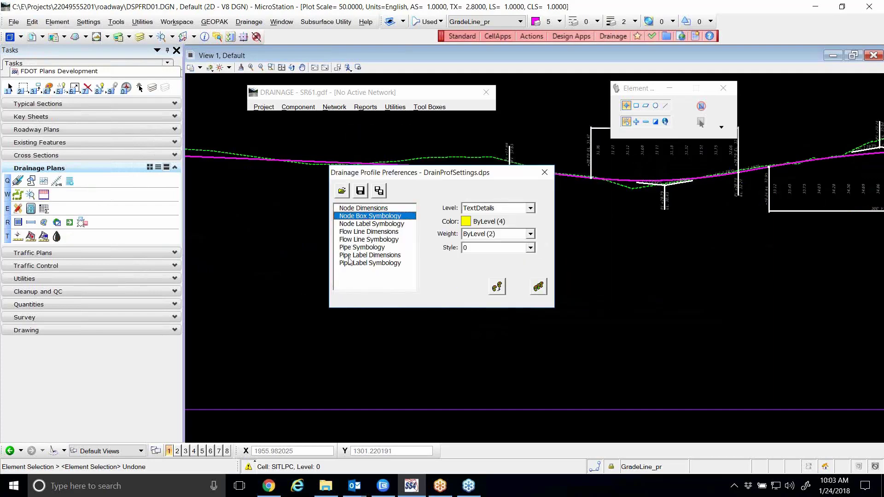
left_click(369, 227)
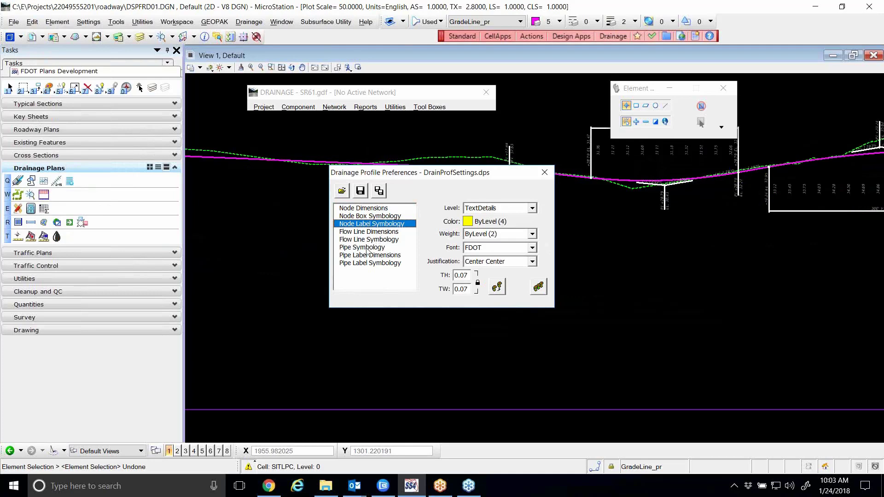
left_click(363, 217)
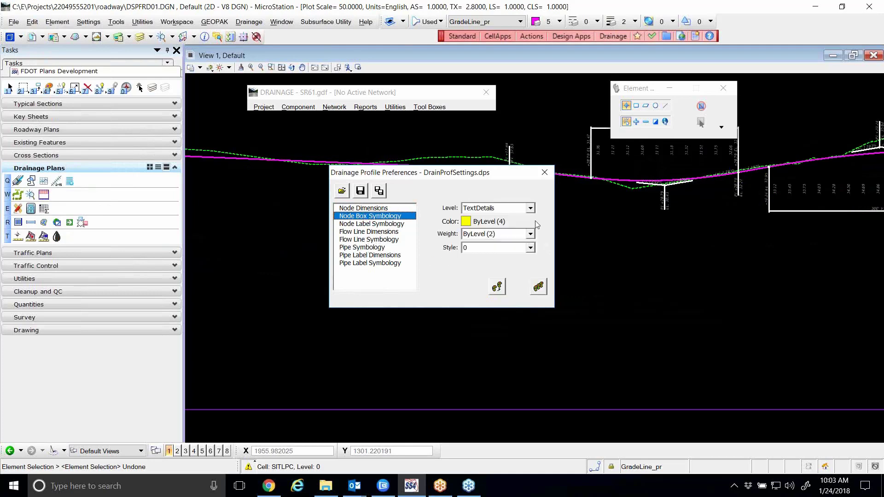
left_click_drag(431, 179, 434, 193)
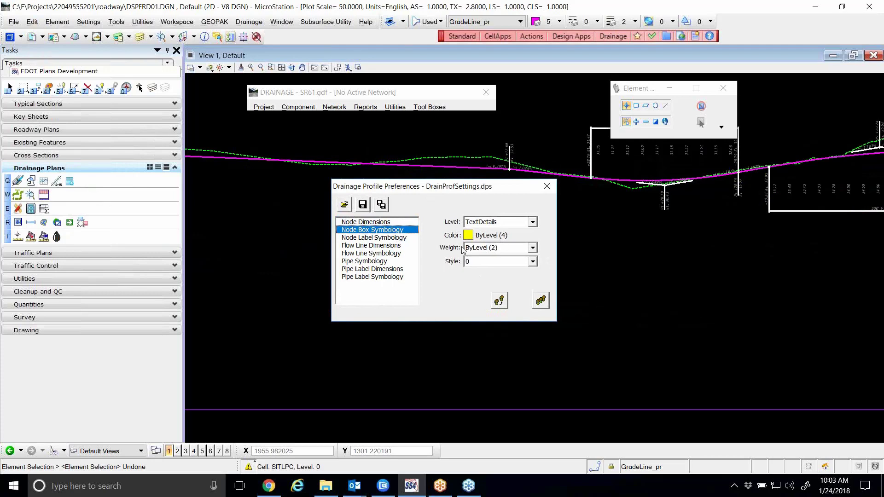
left_click(373, 222)
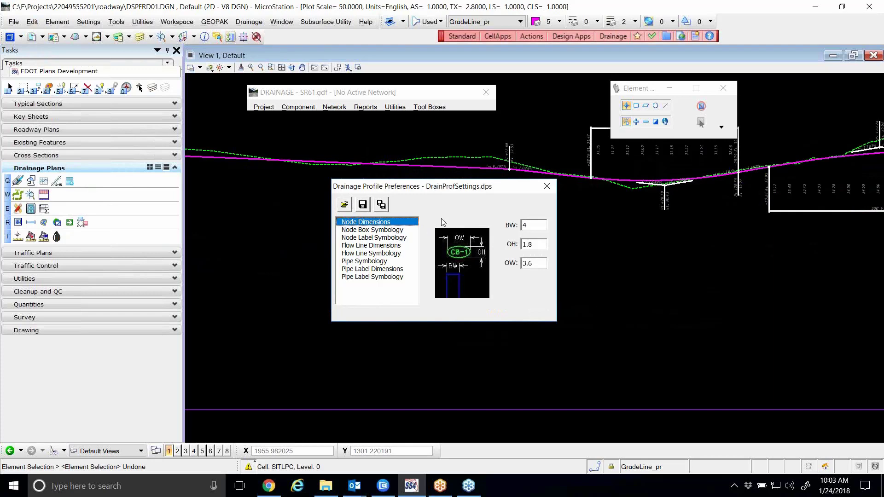
left_click(382, 230)
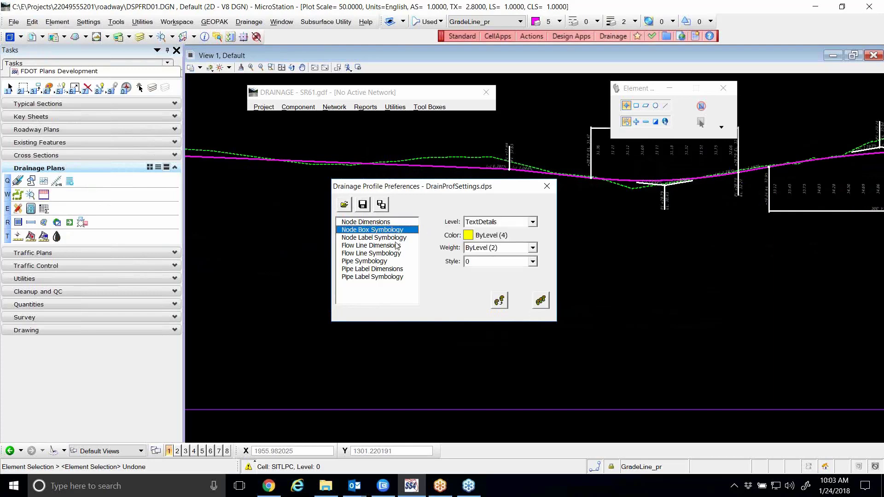
left_click(372, 246)
left_click(370, 255)
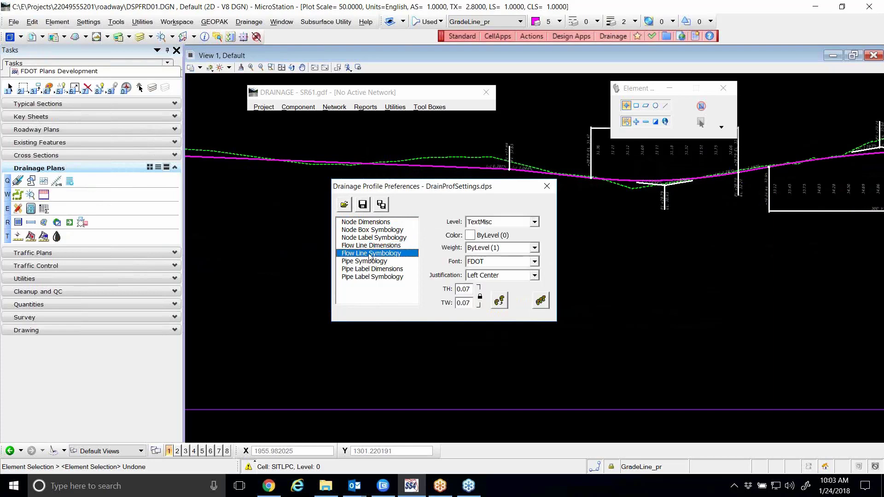
left_click(365, 261)
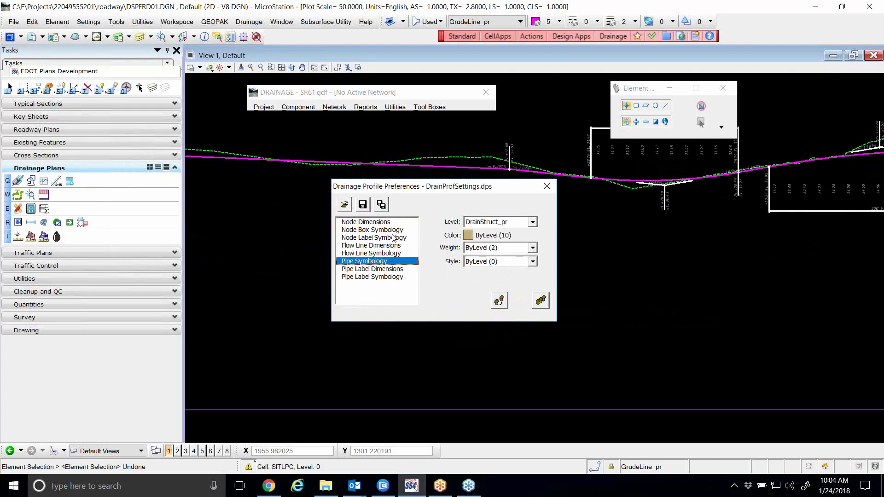
Step: Set the node box symbology to level DrainStruct_pr with line style 0
left_click(372, 230)
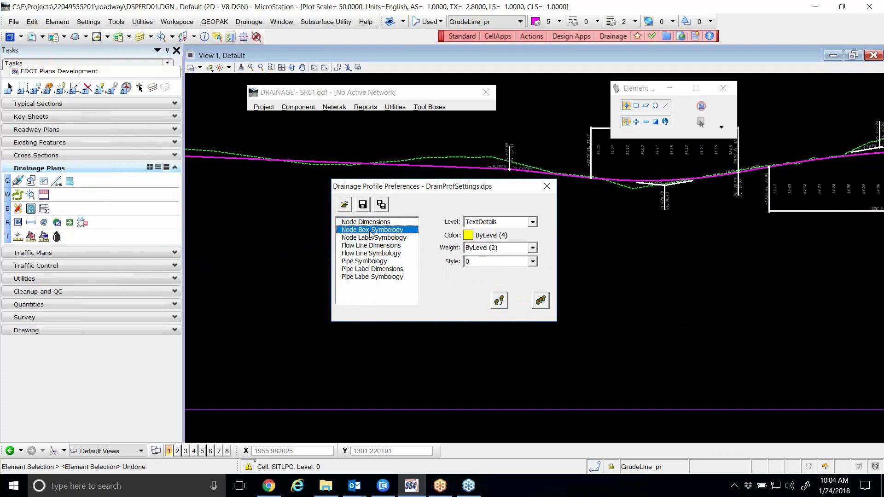
left_click(532, 221)
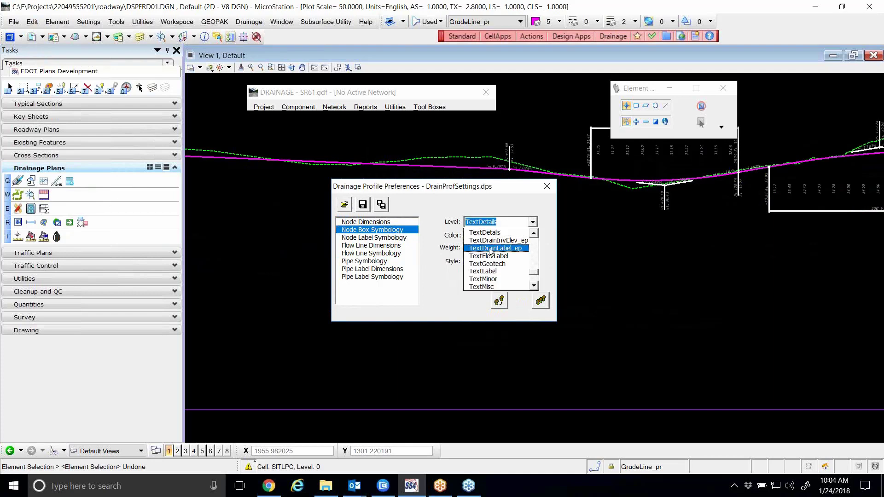
scroll(534, 267, "up", 10)
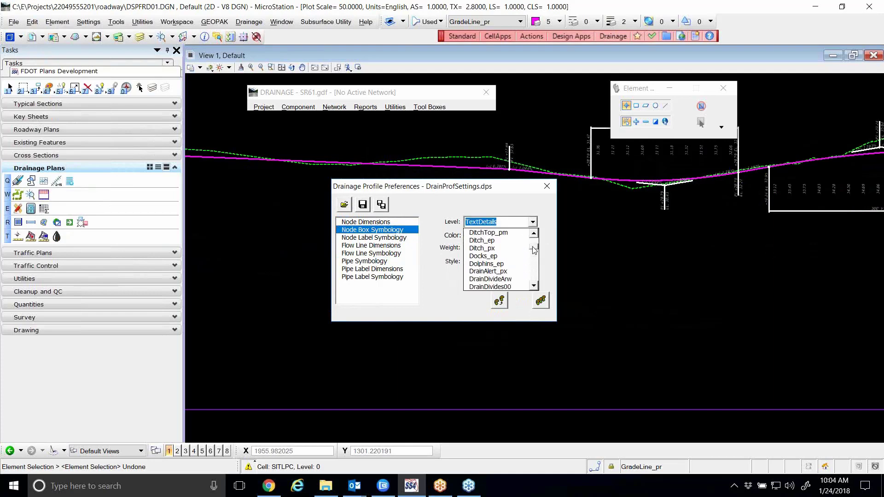
scroll(533, 286, "down", 3)
left_click(534, 287)
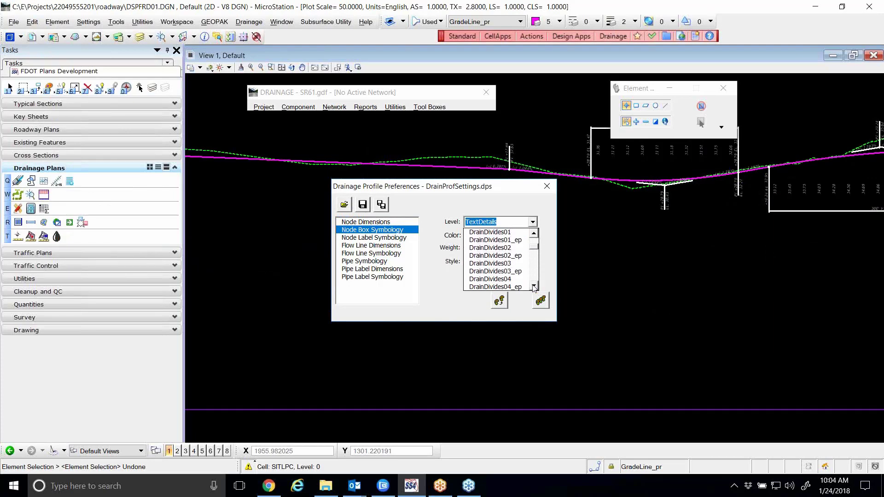
left_click(533, 287)
left_click(533, 288)
left_click(534, 287)
left_click(534, 287)
left_click(534, 287)
left_click(533, 287)
left_click(534, 287)
left_click(534, 287)
left_click(534, 287)
left_click(534, 287)
left_click(534, 287)
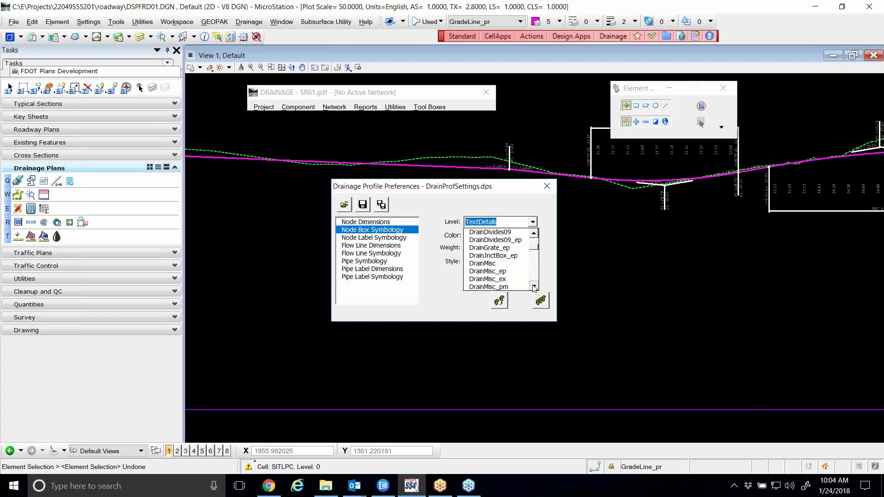
left_click(534, 287)
left_click(534, 288)
left_click(534, 287)
left_click(534, 287)
left_click(534, 288)
left_click(534, 287)
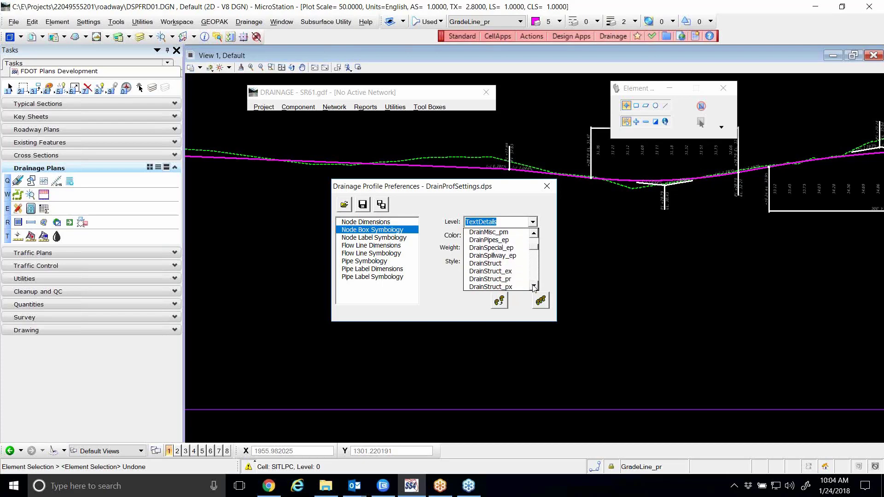
left_click(534, 287)
left_click(494, 271)
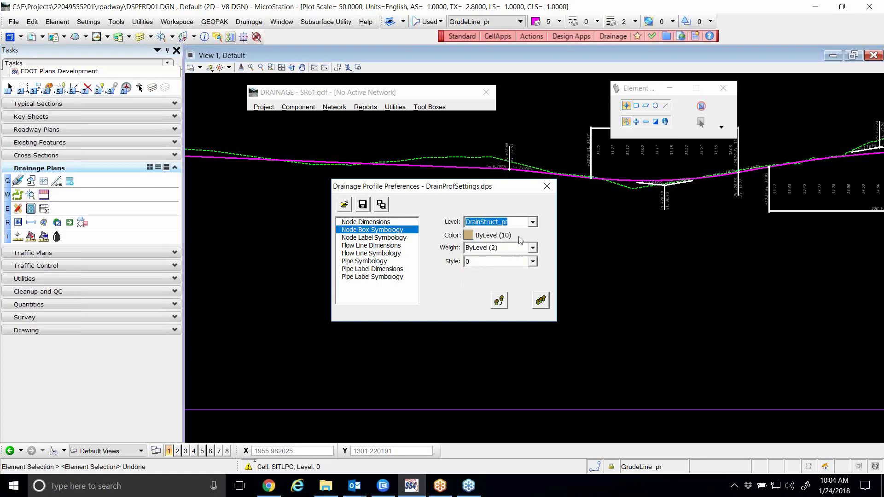
left_click(525, 263)
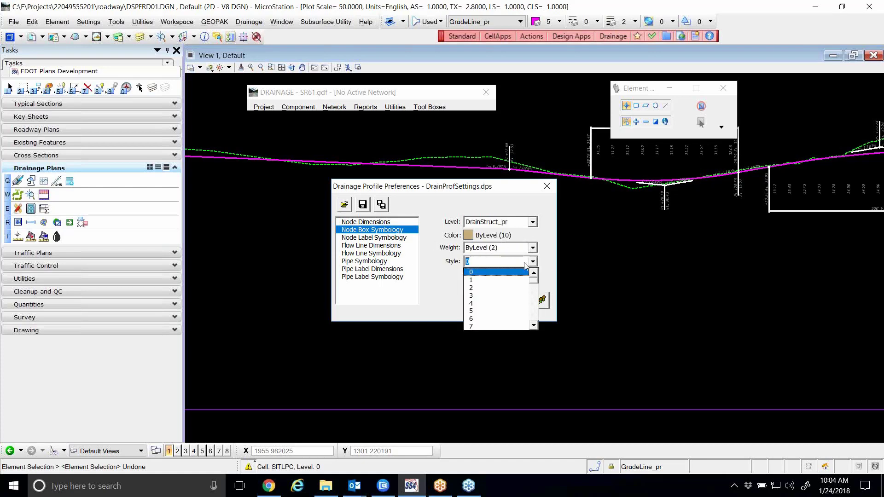
left_click(486, 275)
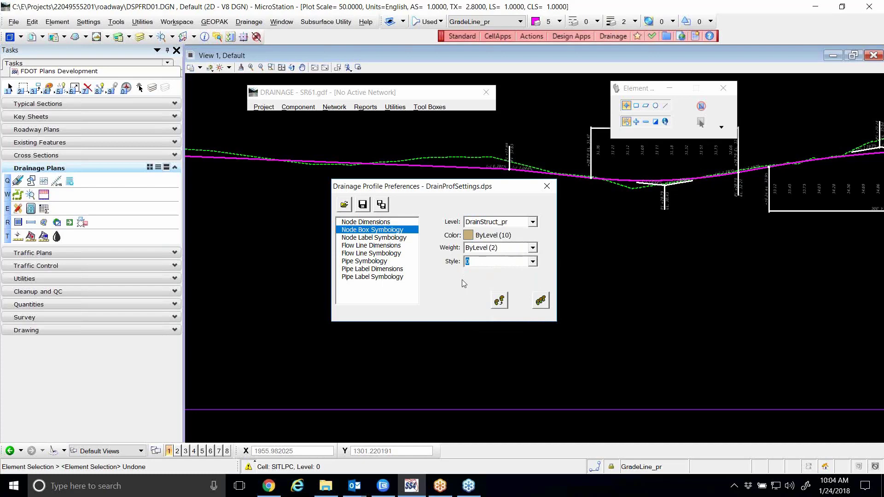
Step: Set the node dimensions in the drainage profile preferences to BW 12, OH 4 and OW 8
left_click_drag(441, 194, 471, 230)
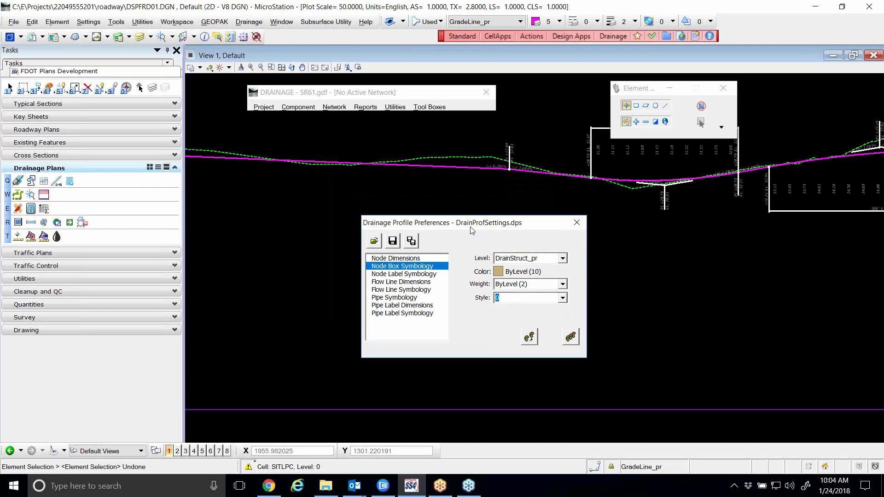
left_click(422, 259)
left_click_drag(568, 257, 545, 262)
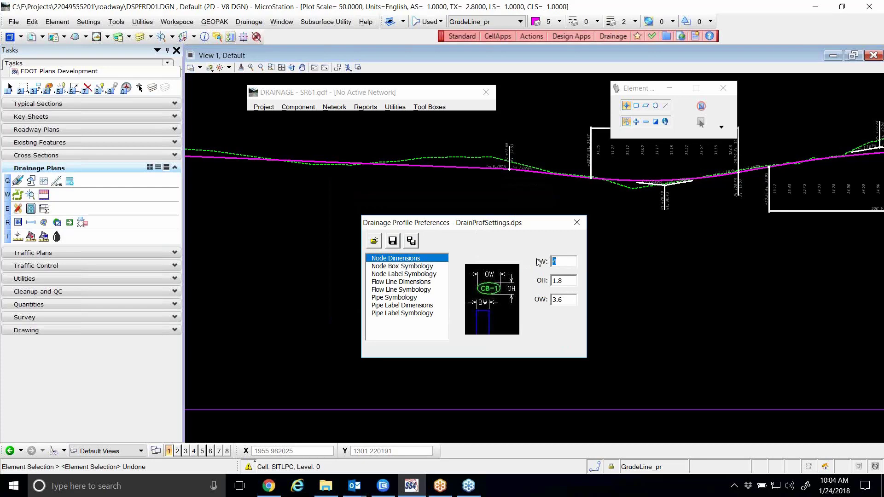
type("12")
key("Tab")
left_click_drag(569, 281, 551, 281)
type("4")
key("Tab")
type("8")
left_click_drag(513, 227, 510, 139)
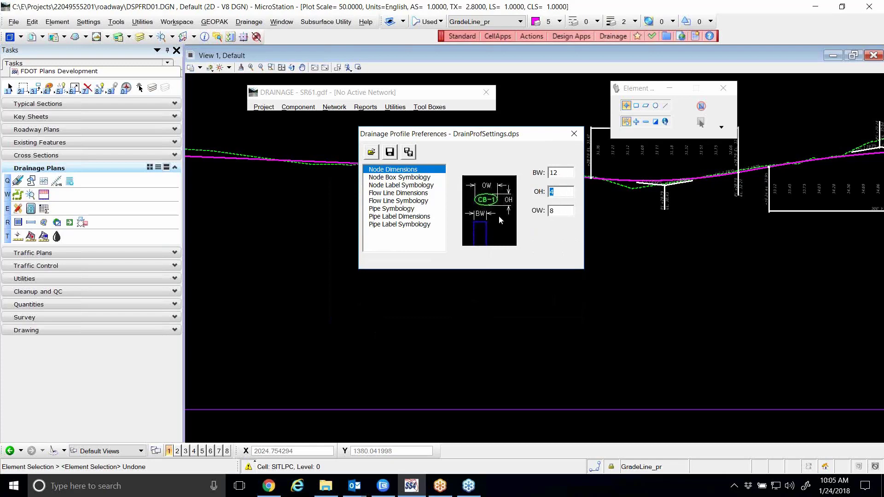
Step: Check the node box symbology and save the drainage profile preferences to DrainProfSettings.dps
left_click(413, 178)
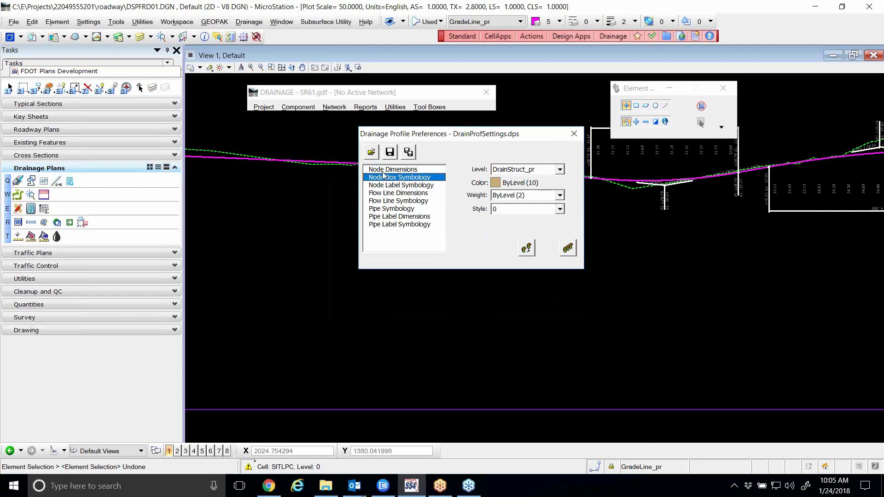
left_click(388, 153)
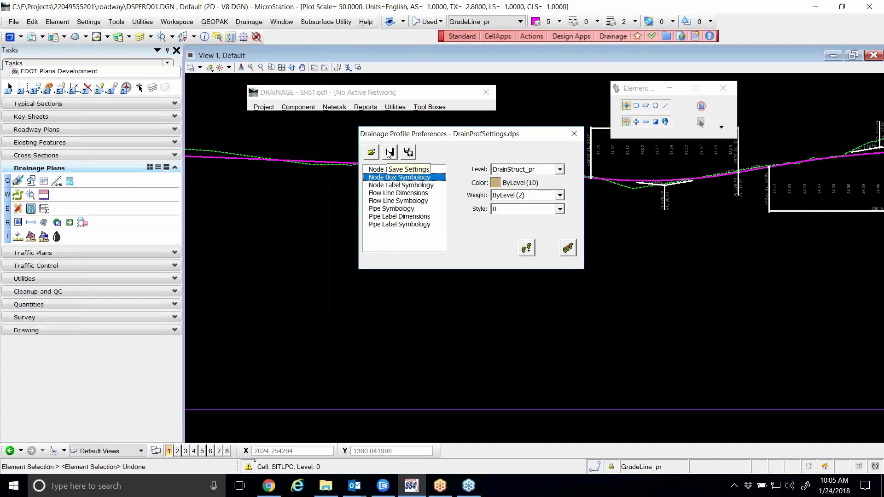
left_click(390, 154)
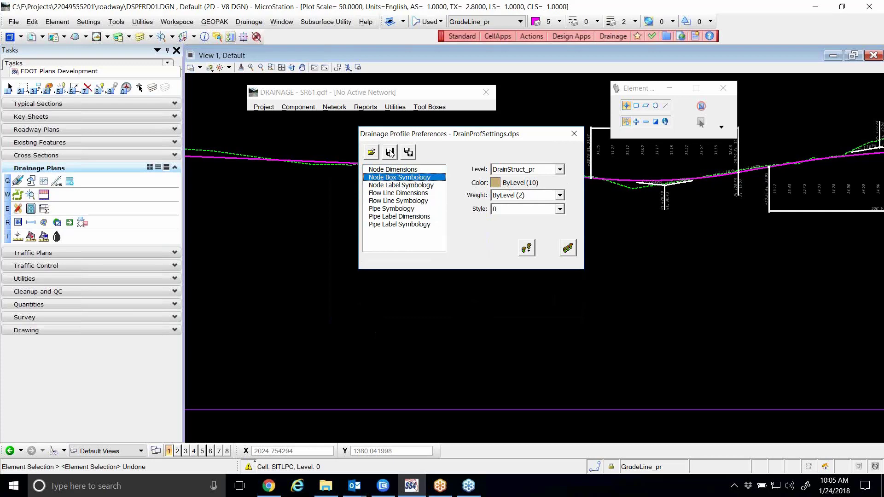
left_click(573, 133)
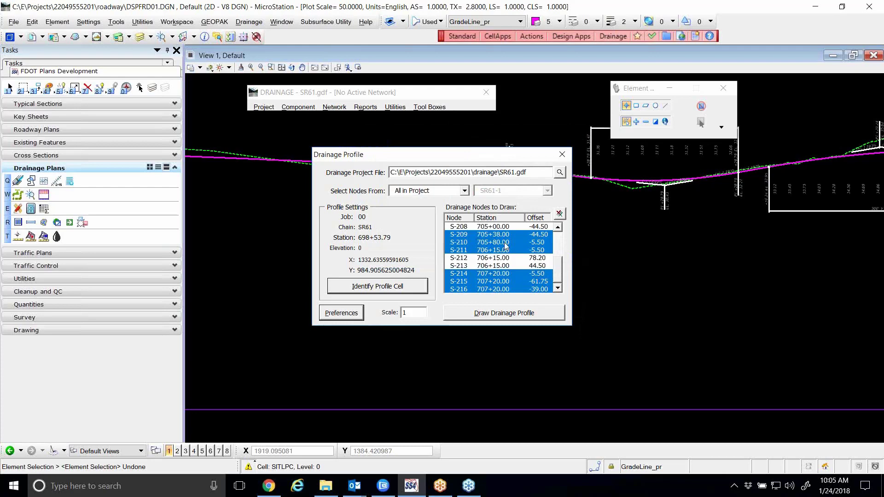
Step: Draw the selected drainage nodes in the roadway profile and inspect the size of the structure labels around S-200
scroll(554, 258, "up", 3)
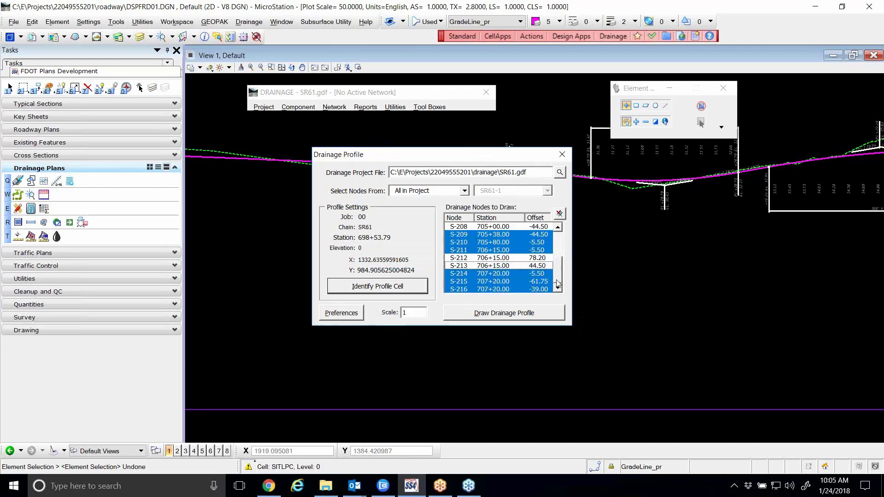
scroll(554, 254, "down", 3)
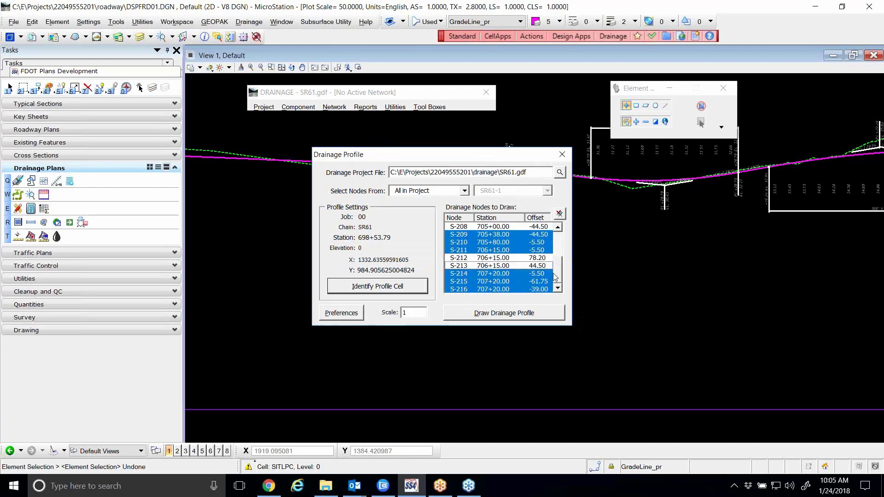
left_click(494, 314)
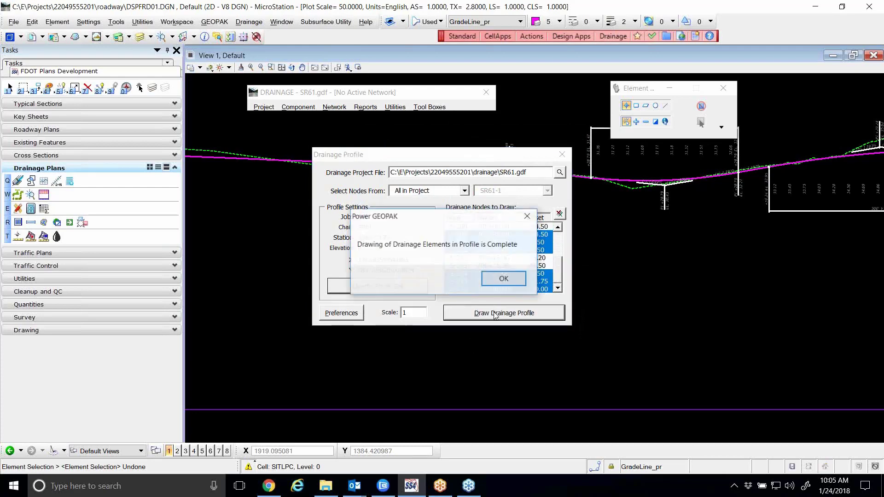
left_click(504, 278)
scroll(275, 151, "up", 5)
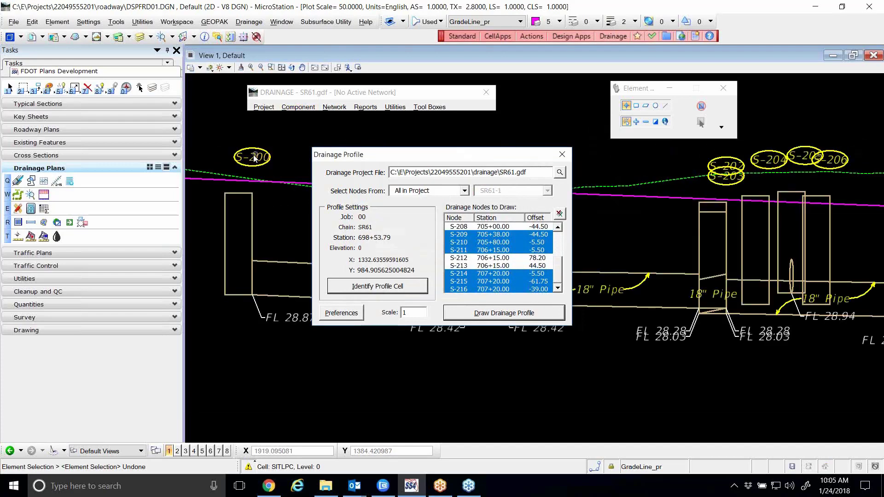
scroll(224, 244, "down", 5)
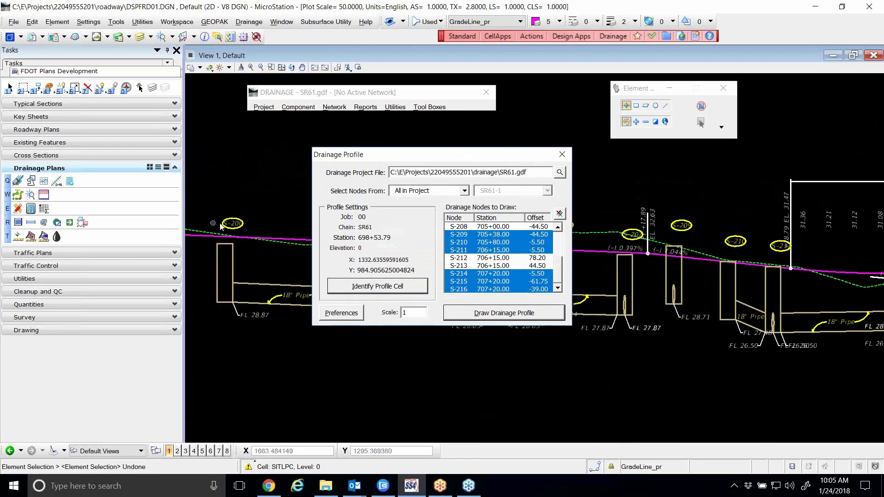
scroll(232, 230, "up", 3)
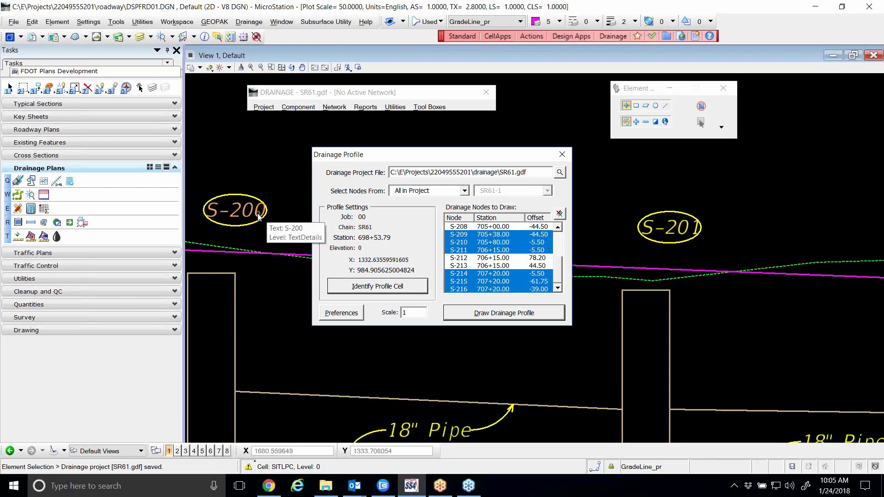
Step: Set the node label dimensions to OH 6 and OW 10, and undo the previous drainage drawing in the profile
left_click(343, 317)
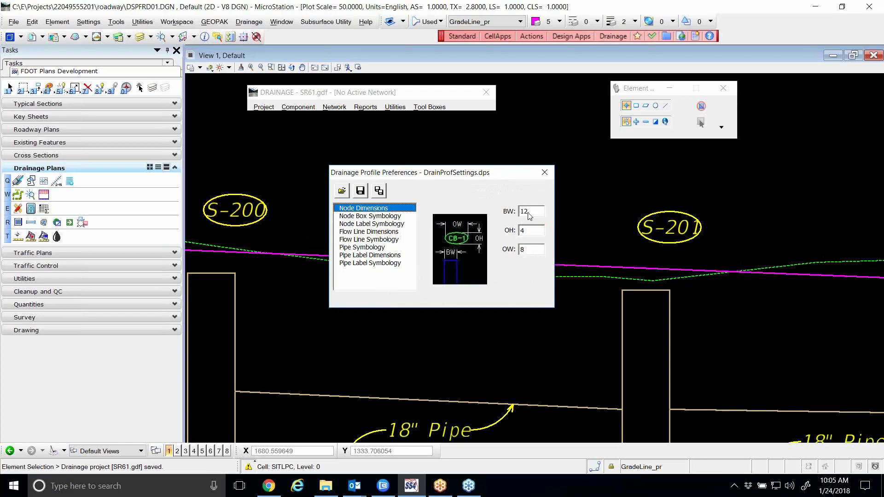
double_click(529, 248)
type("10")
key("shift+Tab")
type("6")
left_click(296, 164)
key("ctrl+z")
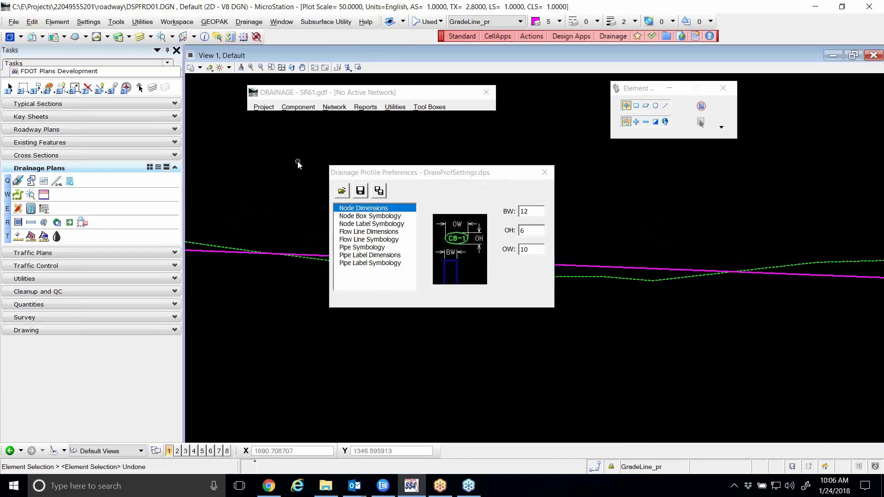
Step: Save the changed profile preferences and redraw the selected drainage nodes in the roadway profile
left_click(359, 190)
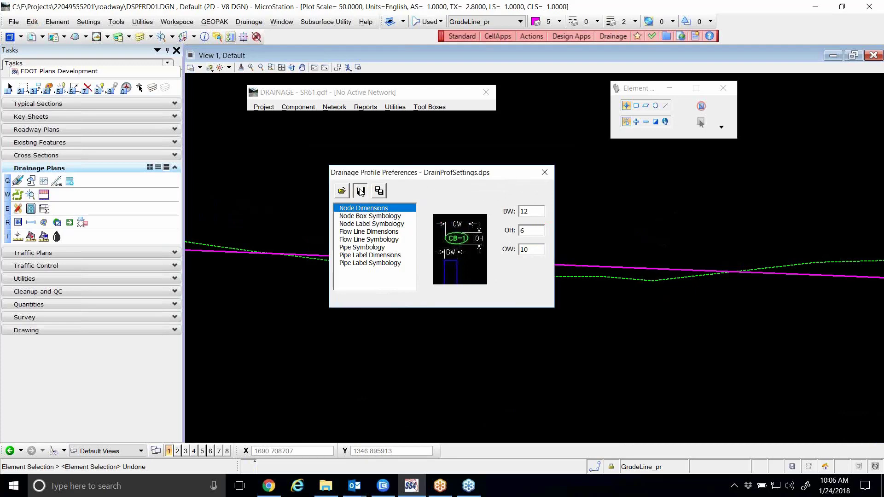
left_click(544, 173)
left_click(526, 313)
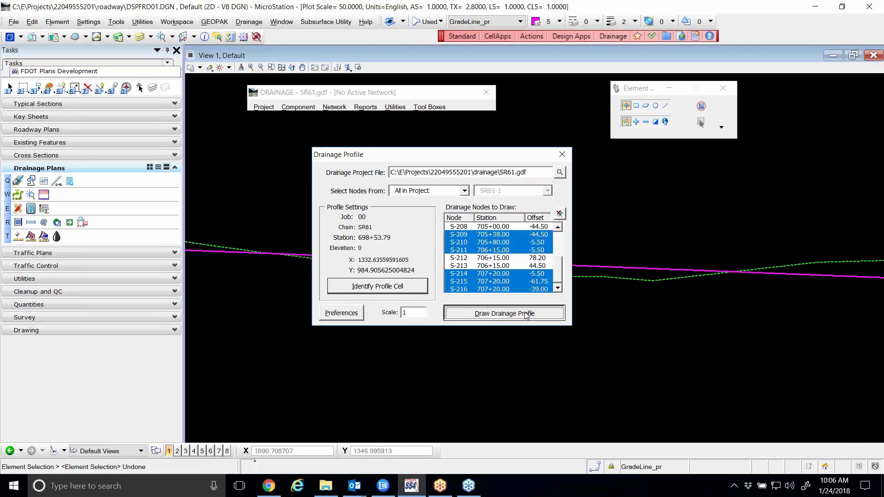
key("Return")
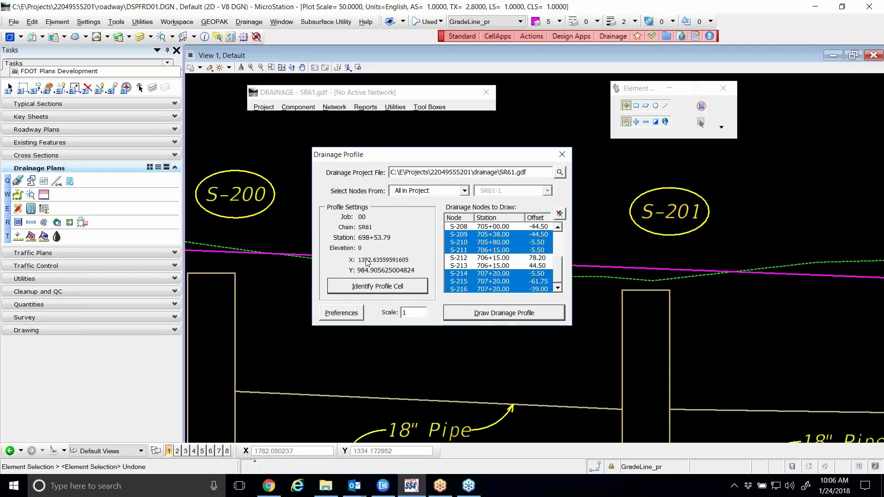
Step: Undo the redrawn drainage nodes and save the profile preferences with the node label height OH set to 5
left_click(353, 312)
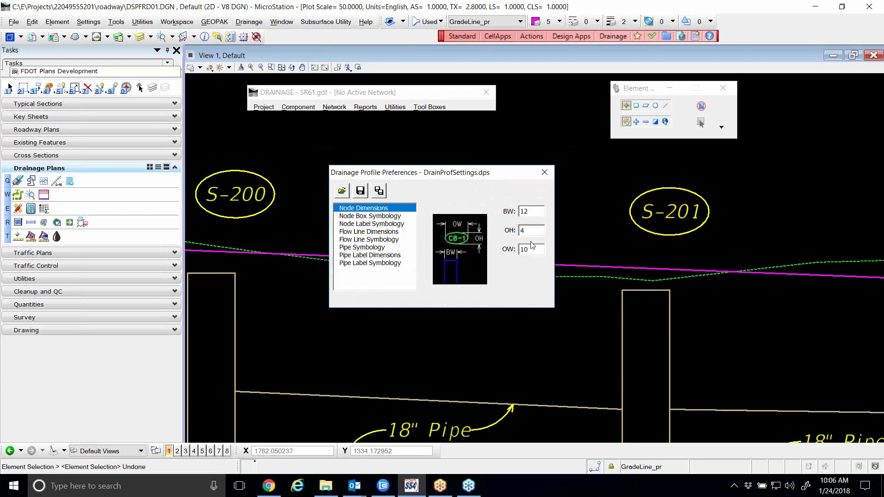
left_click(585, 227)
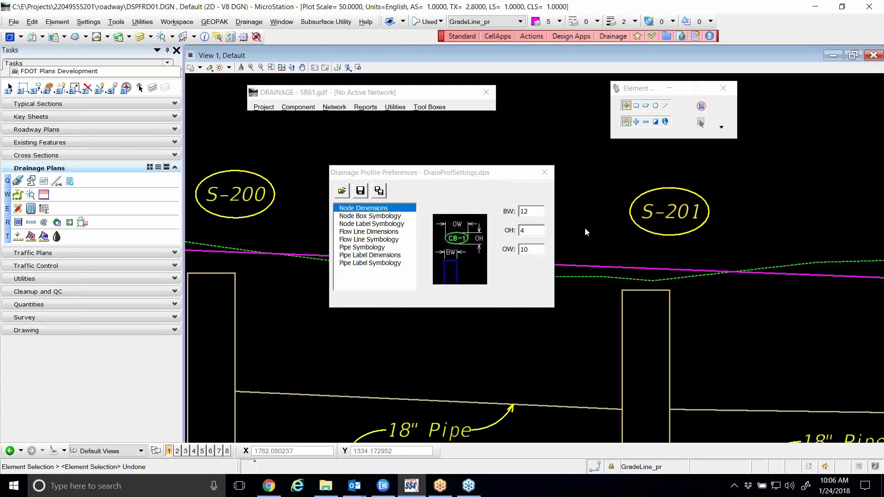
key("ctrl+z")
double_click(537, 232)
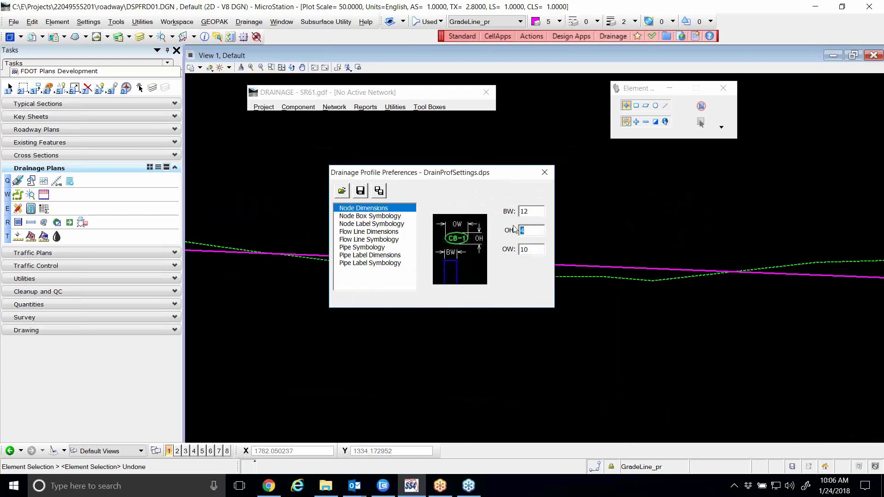
type("5")
left_click(360, 191)
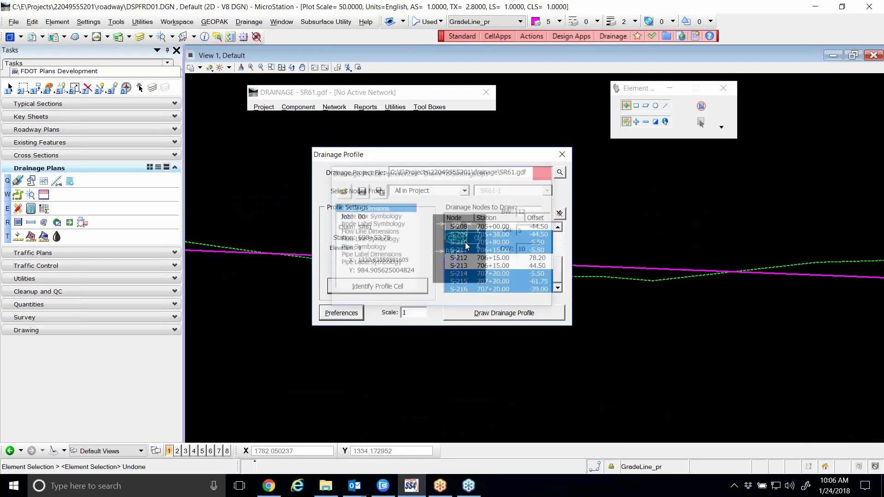
Step: Draw the selected drainage nodes in the roadway profile again, keeping the Drainage Profile dialog between labels S-200 and S-201
left_click(501, 313)
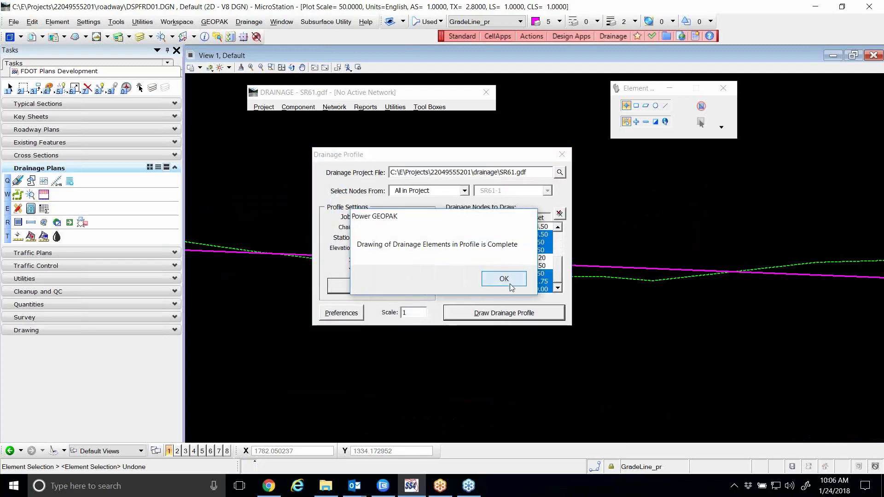
left_click(542, 282)
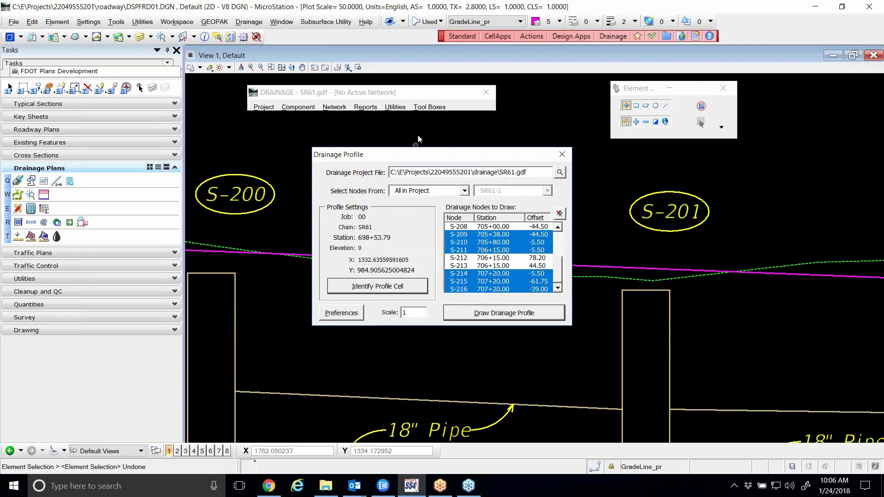
left_click_drag(437, 154, 514, 125)
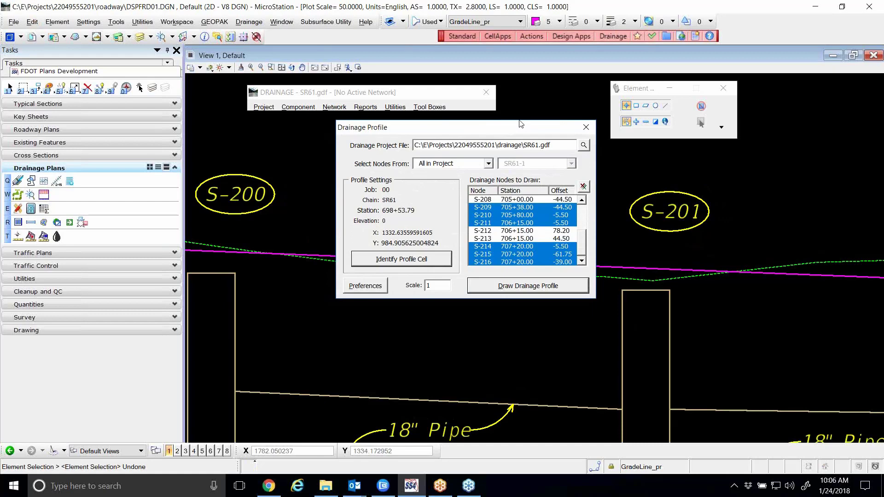
left_click_drag(535, 133, 536, 150)
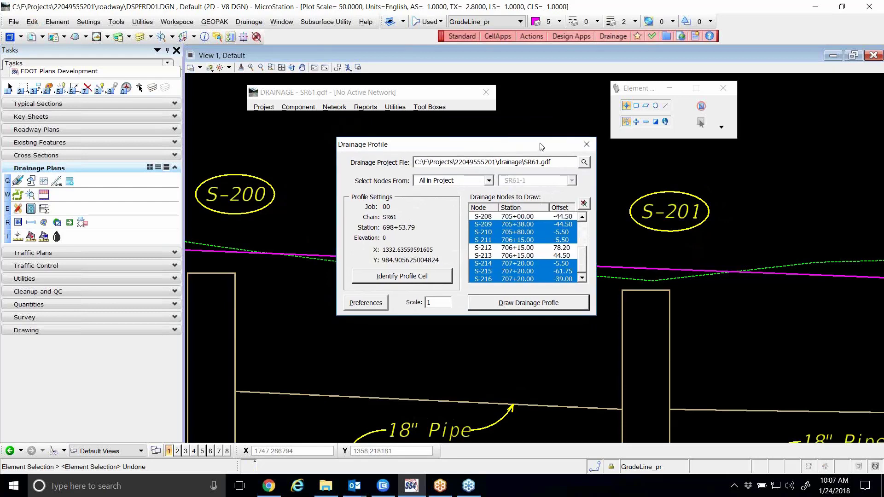
Step: Examine the drawn structures, pipe labels and flow line labels around S-201 to S-207, moving the Drainage Profile dialog out of the way
scroll(710, 219, "down", 3)
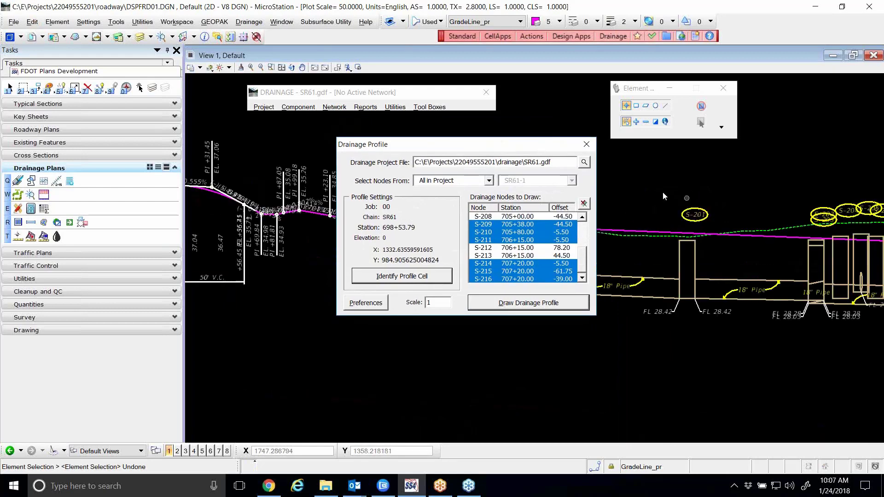
left_click_drag(476, 146, 466, 311)
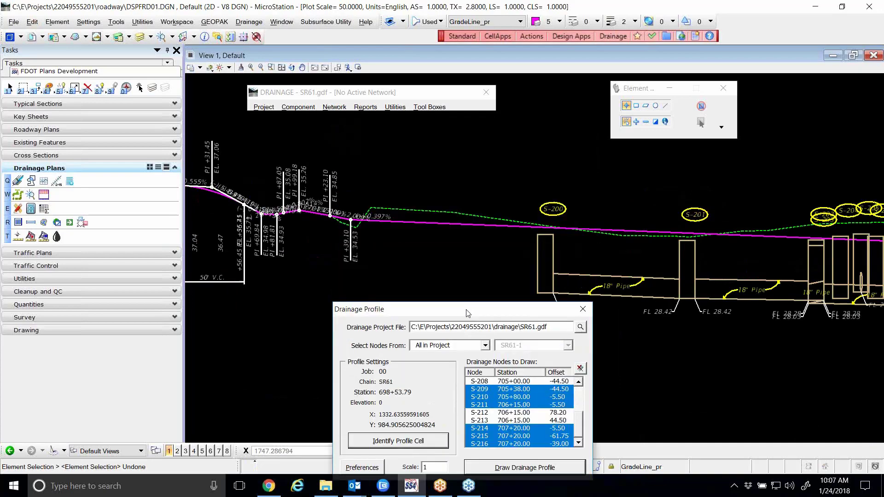
scroll(463, 237, "down", 1)
scroll(704, 258, "up", 2)
scroll(651, 296, "up", 2)
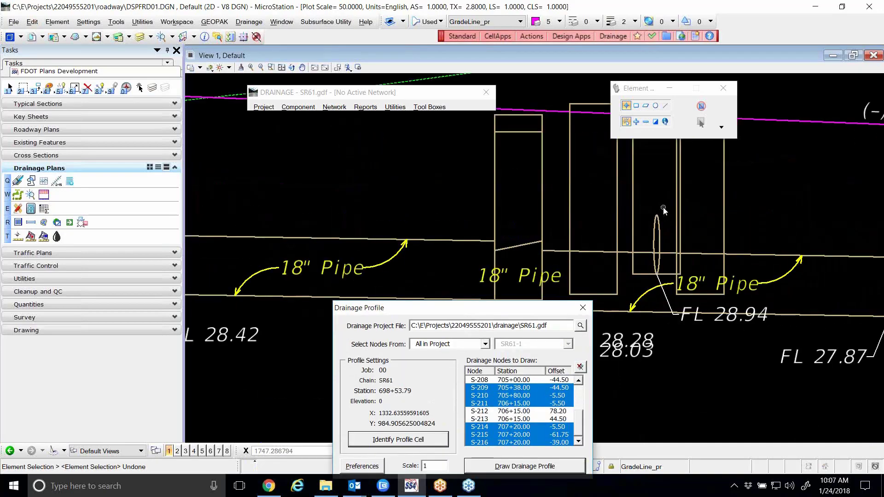
scroll(673, 212, "down", 1)
scroll(651, 288, "up", 2)
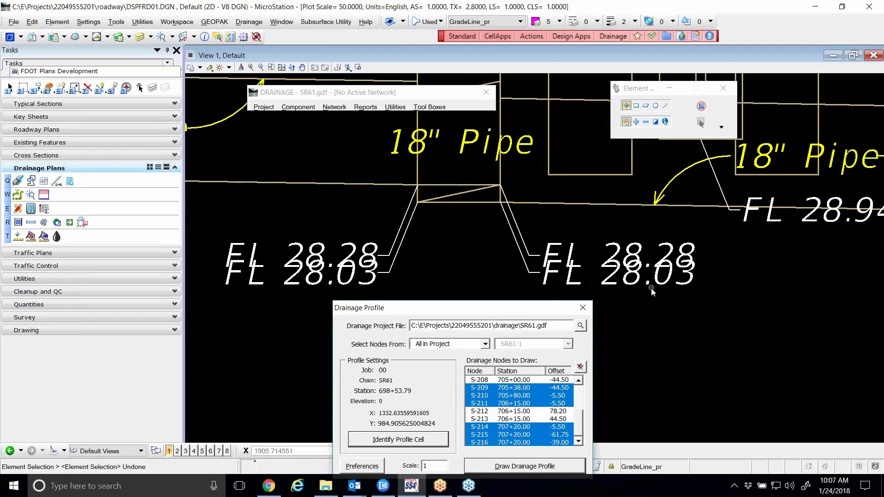
scroll(650, 288, "down", 1)
scroll(647, 281, "down", 2)
scroll(597, 178, "up", 2)
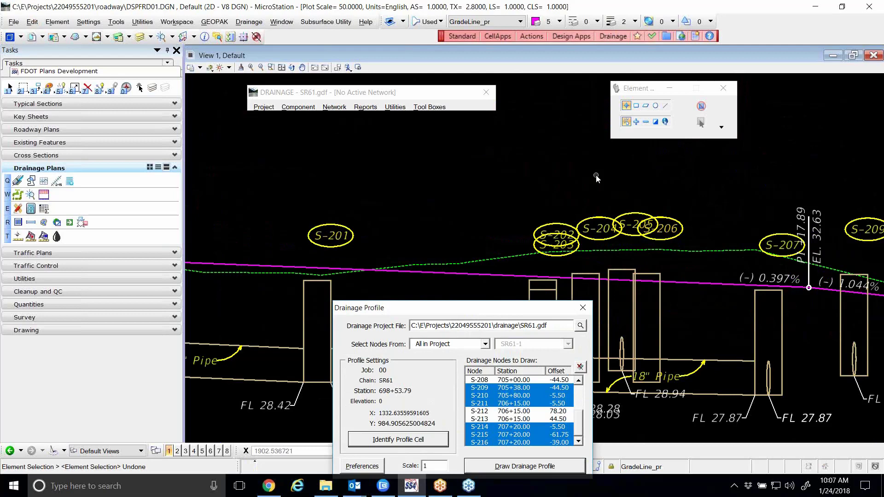
left_click_drag(435, 306, 349, 150)
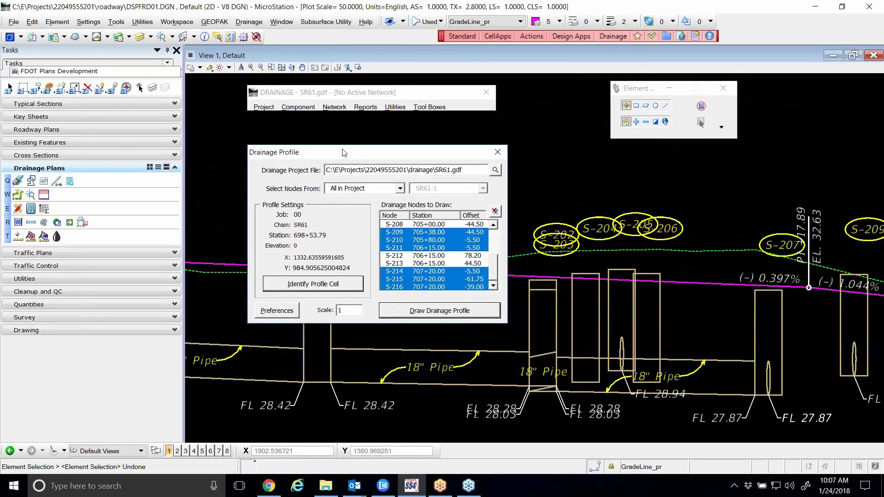
right_click(521, 157)
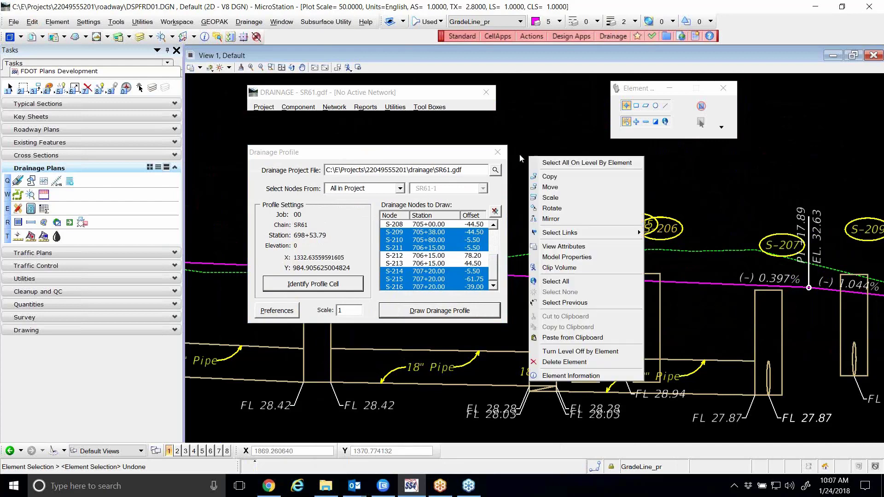
left_click(550, 186)
scroll(619, 210, "up", 3)
left_click(702, 229)
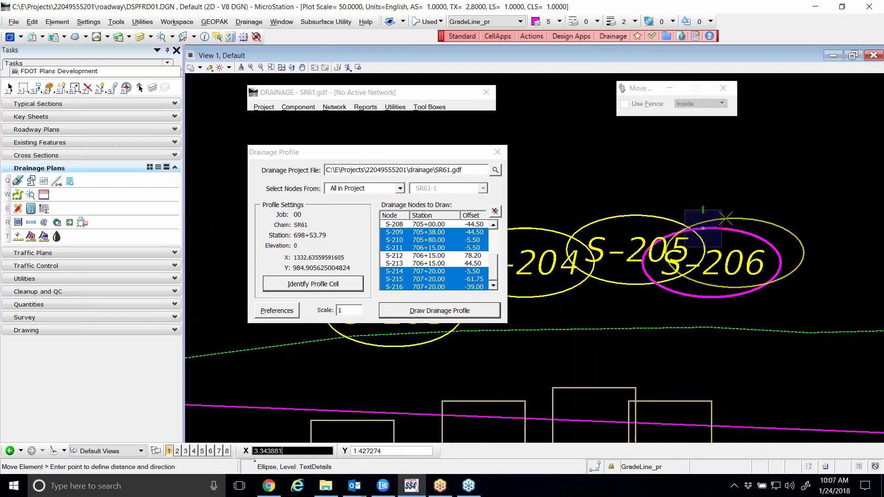
right_click(725, 208)
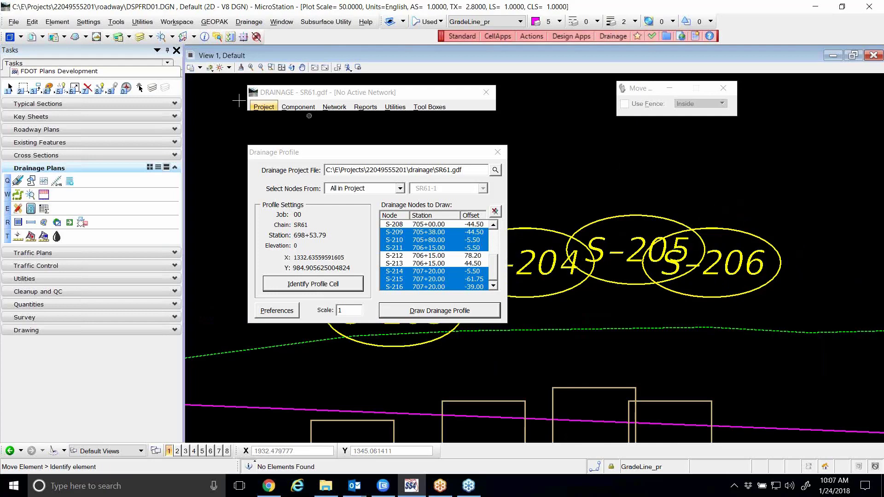
Step: Move the S-206 structure label with its ellipse up and away from the overlapping S-205 label, and deselect it
left_click(10, 88)
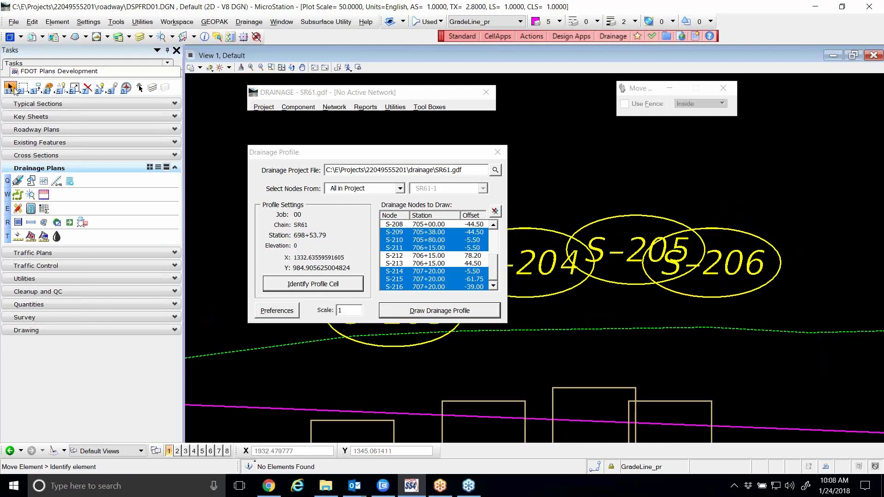
left_click(723, 233)
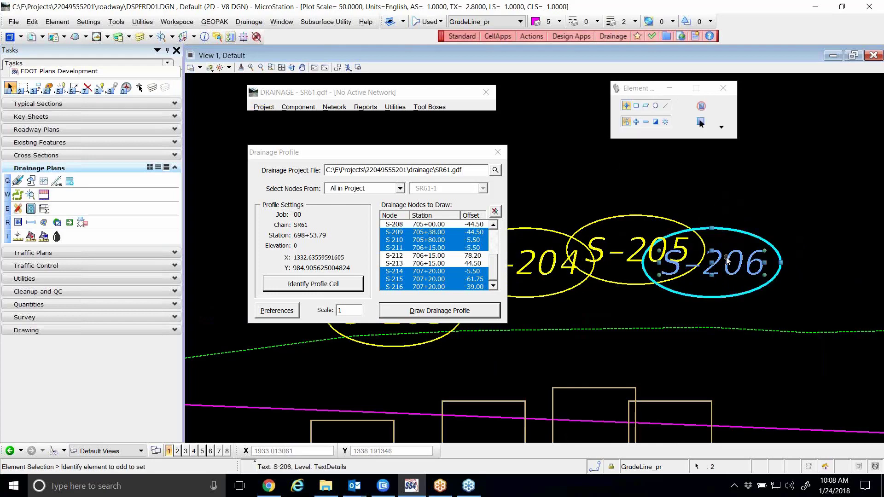
right_click(725, 260)
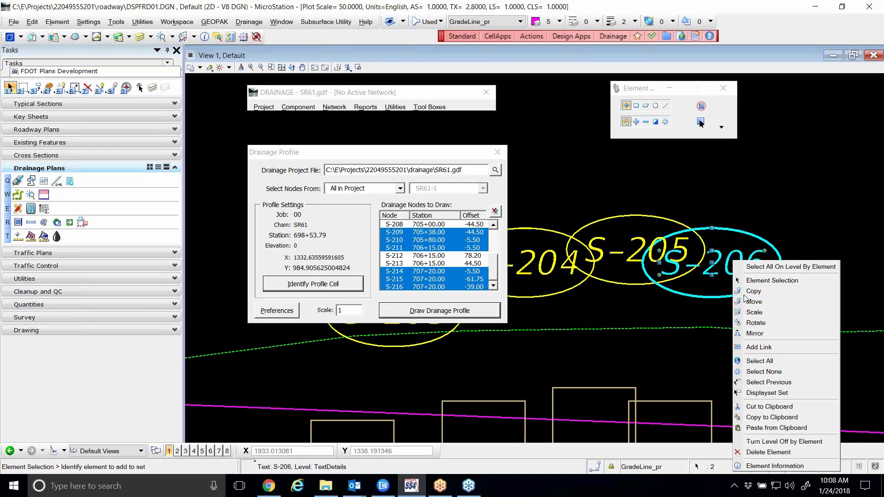
left_click(736, 305)
left_click(792, 207)
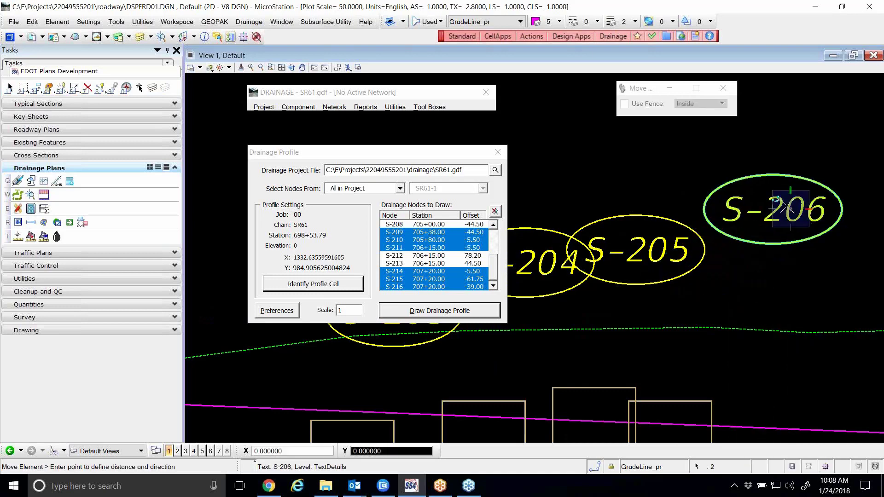
scroll(740, 215, "down", 2)
right_click(754, 173)
scroll(731, 220, "down", 3)
scroll(724, 243, "up", 2)
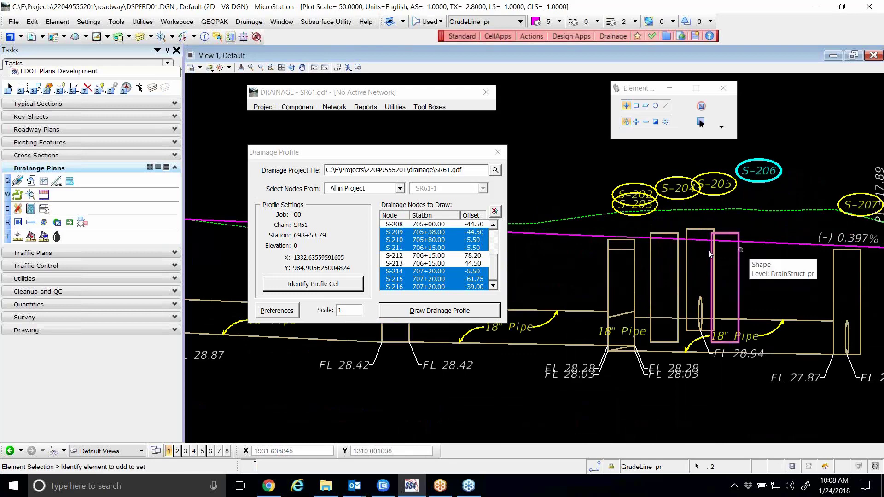
left_click(548, 173)
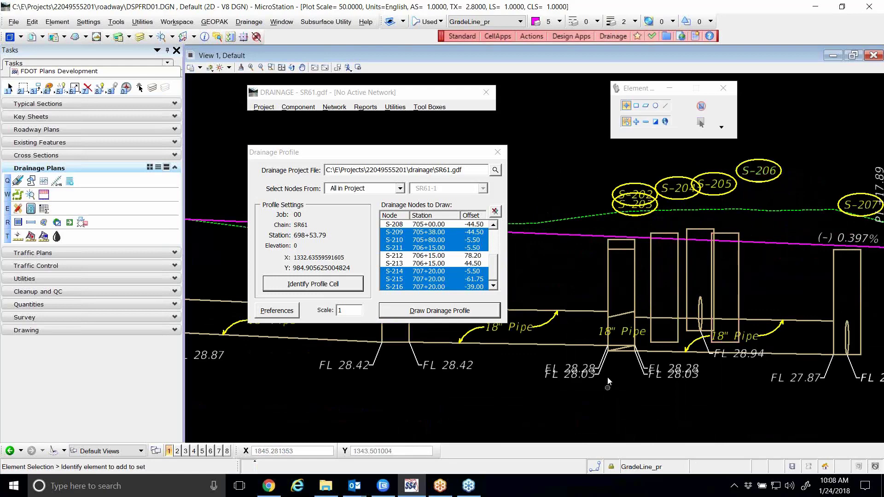
Step: Examine the overlapping flow line labels and the short pipe between structures S-202 and S-203, along with their labels
scroll(607, 377, "up", 3)
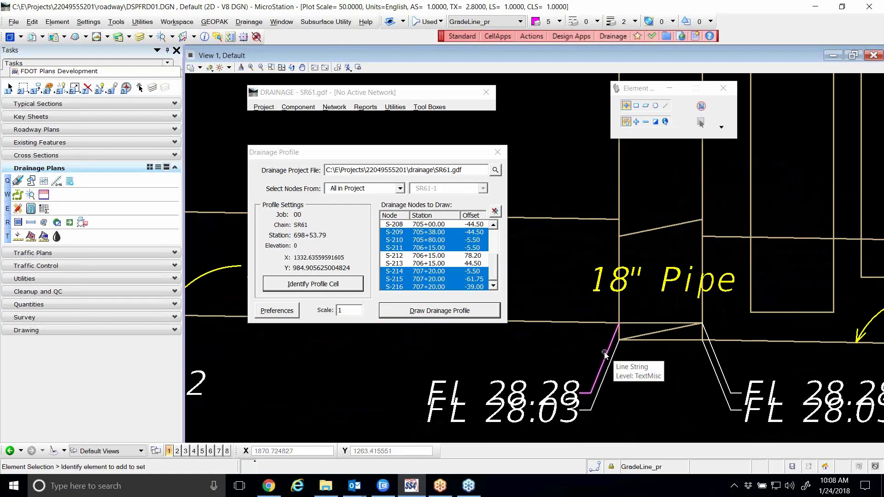
scroll(607, 354, "down", 2)
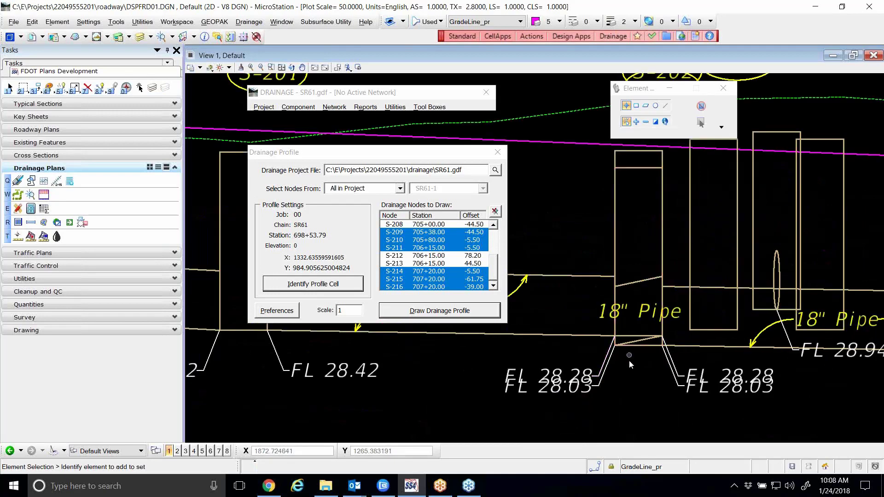
scroll(629, 362, "down", 1)
scroll(626, 350, "up", 1)
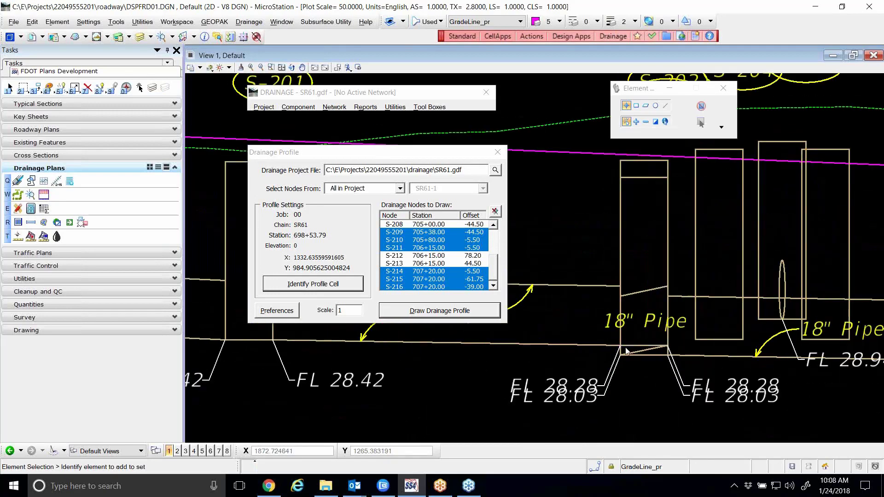
scroll(626, 351, "up", 2)
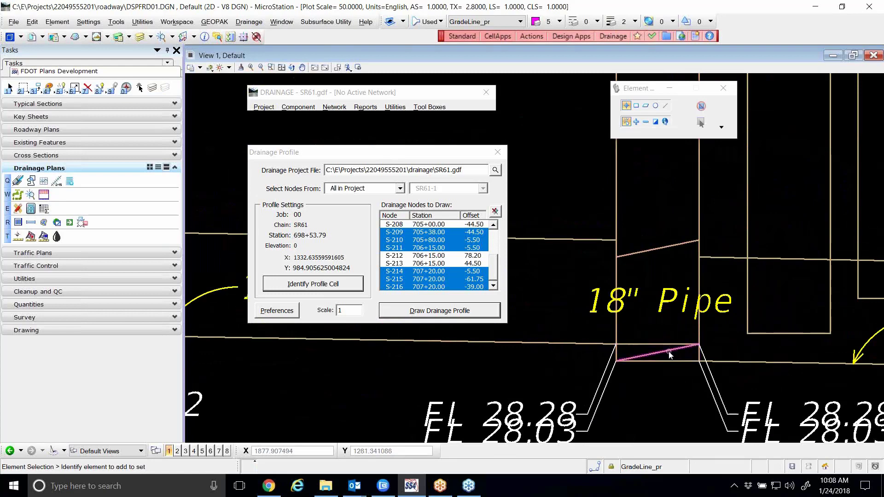
scroll(670, 355, "down", 2)
scroll(651, 239, "up", 2)
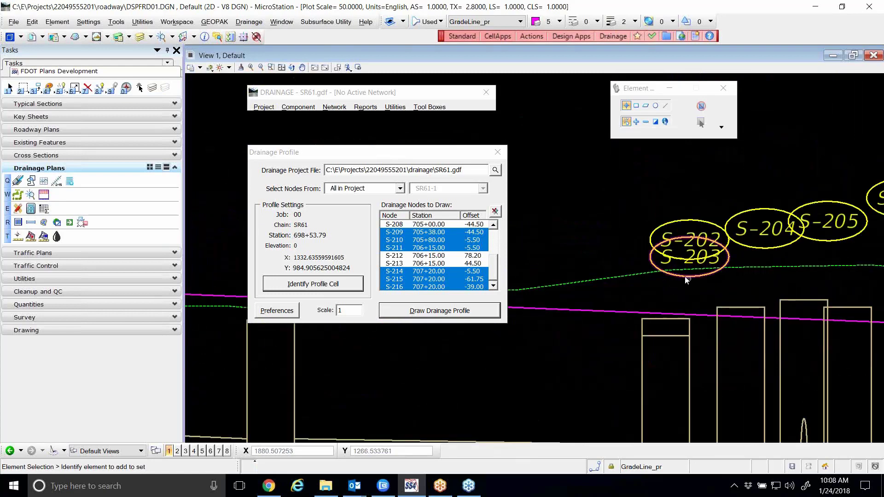
scroll(651, 237, "down", 2)
scroll(566, 317, "up", 2)
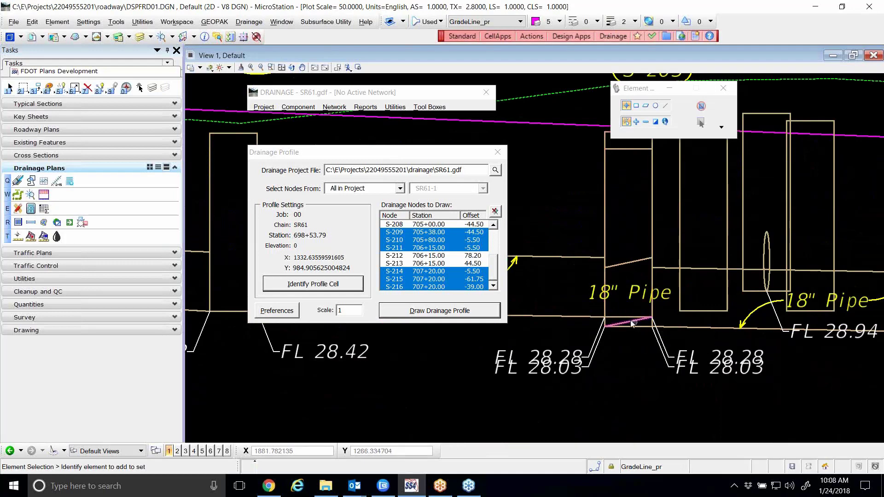
scroll(629, 323, "down", 1)
scroll(681, 351, "up", 1)
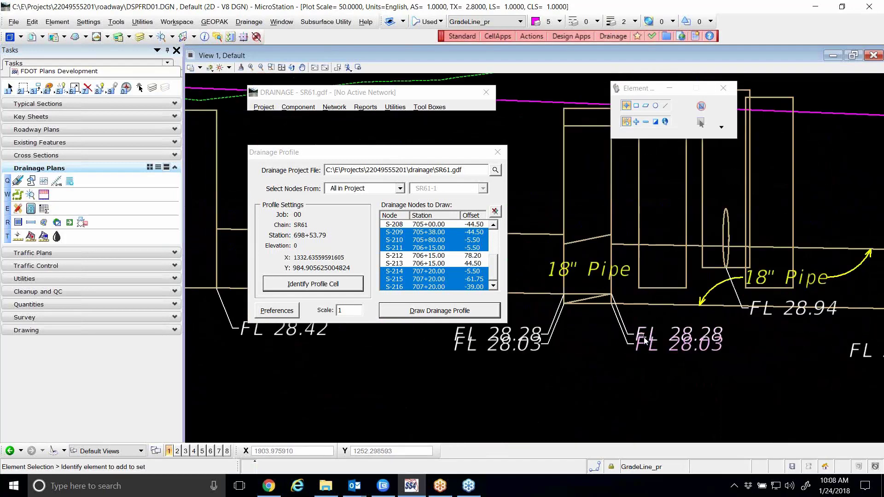
scroll(617, 356, "down", 1)
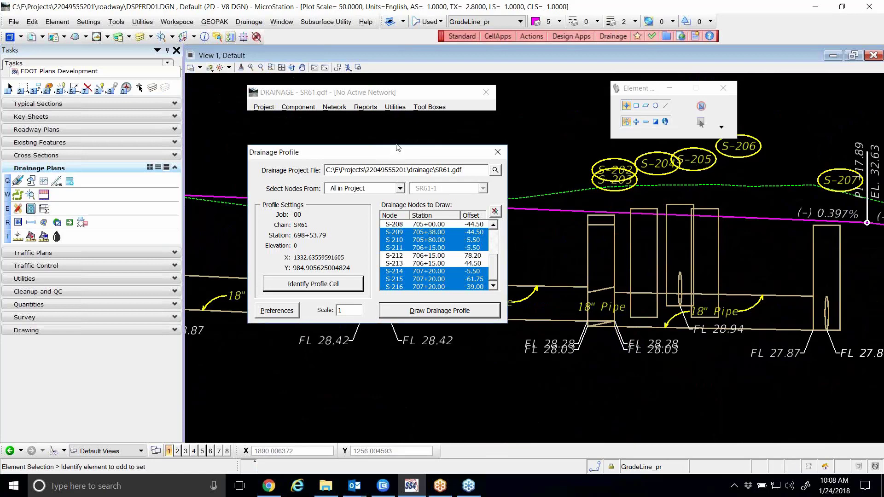
Step: Review the Node Dimensions preferences against the drawn S-207 and S-209 labels, and bring up the Node Box Symbology settings
left_click_drag(396, 153, 506, 84)
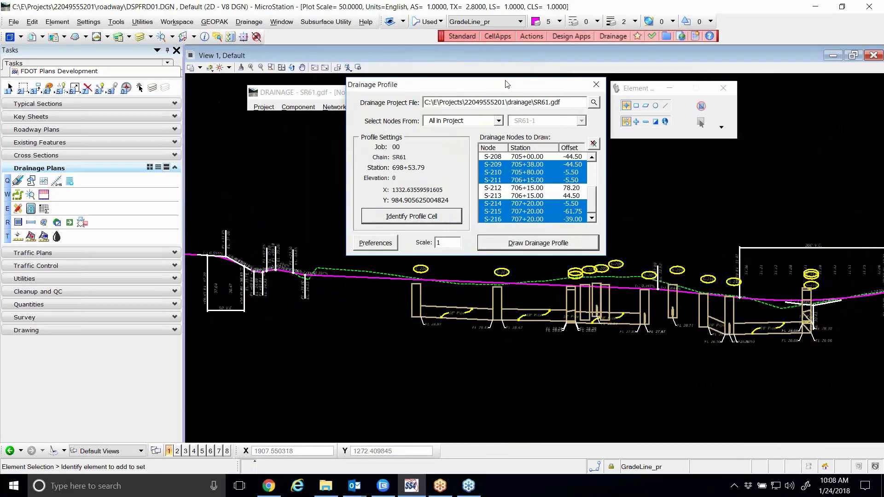
left_click(387, 242)
left_click_drag(441, 172, 487, 127)
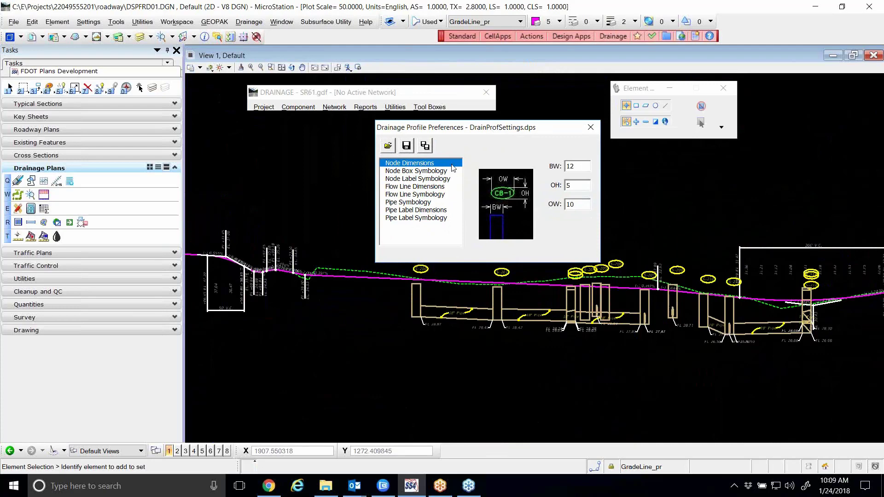
scroll(686, 276, "up", 5)
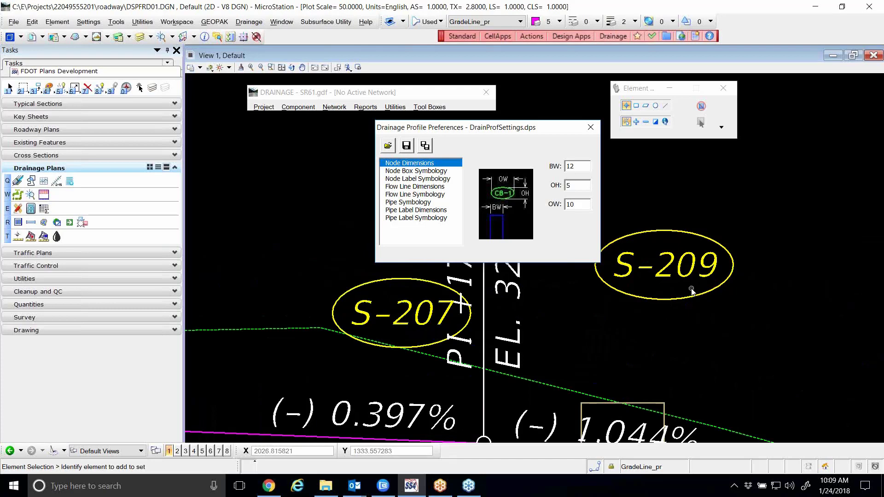
left_click(429, 171)
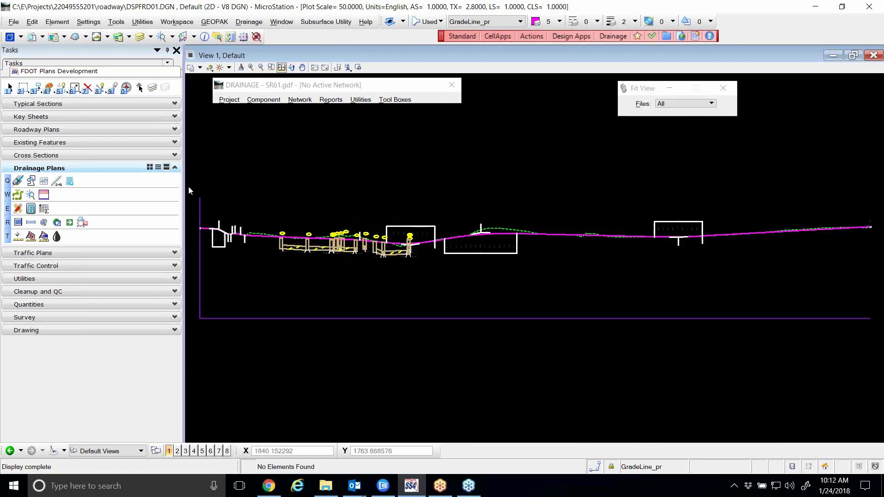
Step: Reopen the Drainage Profile tool, load SR61.gdf from the project's drainage folder, and identify the SR61 roadway profile cell
left_click(43, 181)
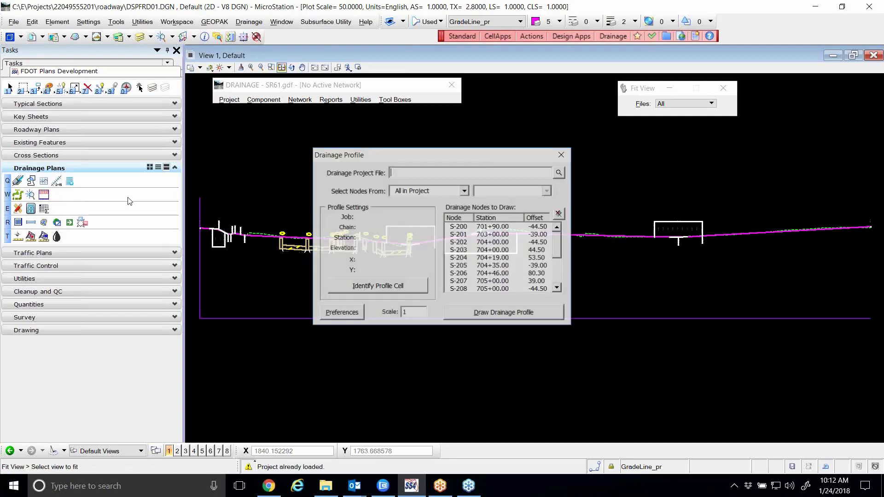
left_click_drag(486, 152, 644, 84)
scroll(299, 254, "up", 5)
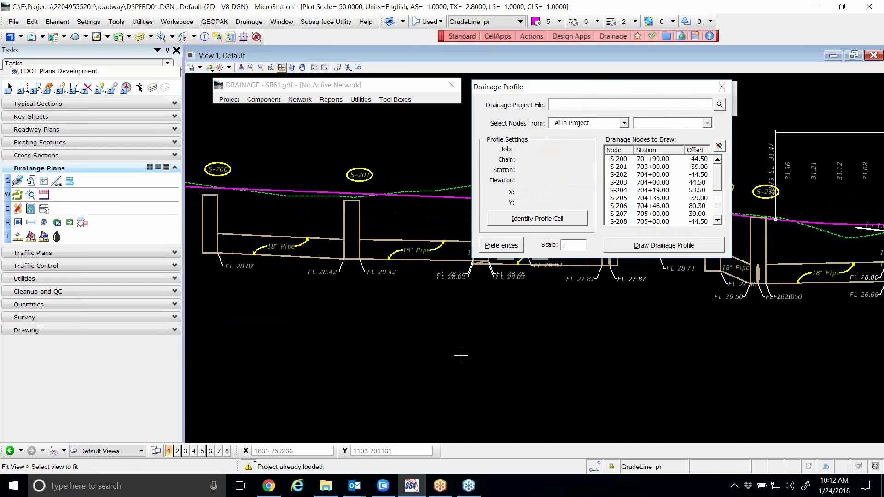
left_click(719, 105)
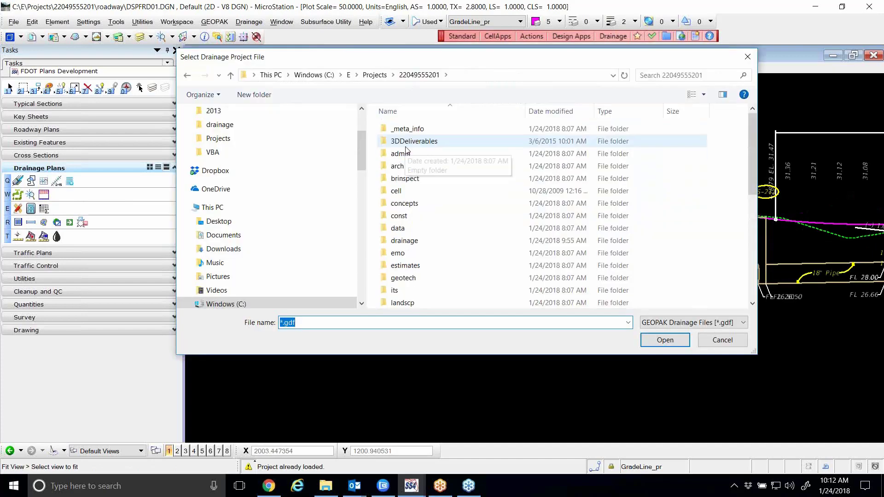
double_click(404, 240)
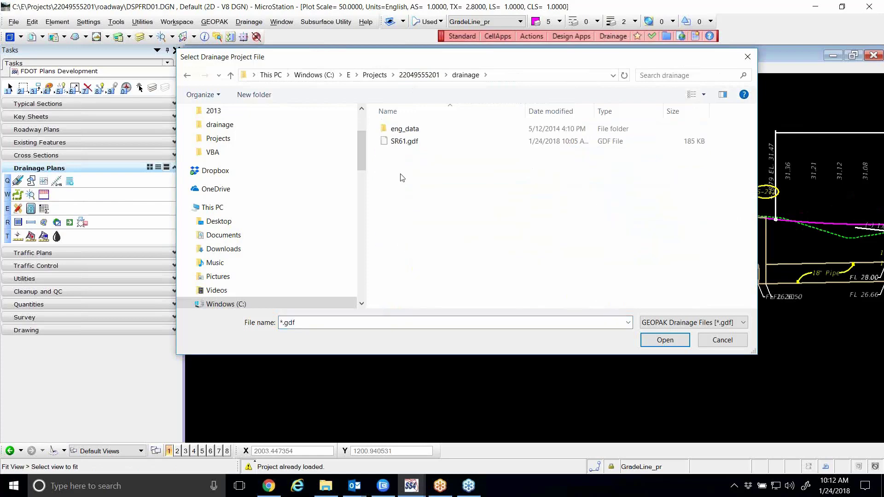
double_click(403, 141)
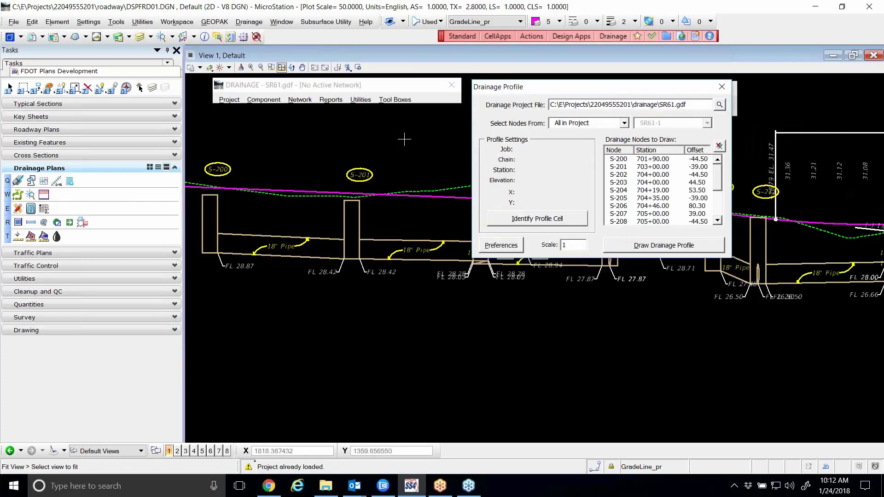
left_click(522, 219)
left_click(366, 330)
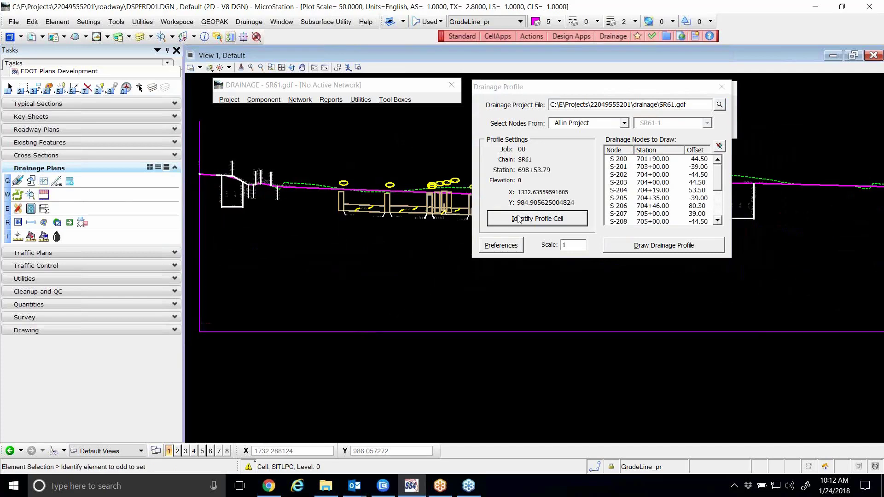
Step: Check the Node Dimensions, Node Box Symbology and Node Label Symbology settings in the drainage profile preferences
left_click(501, 245)
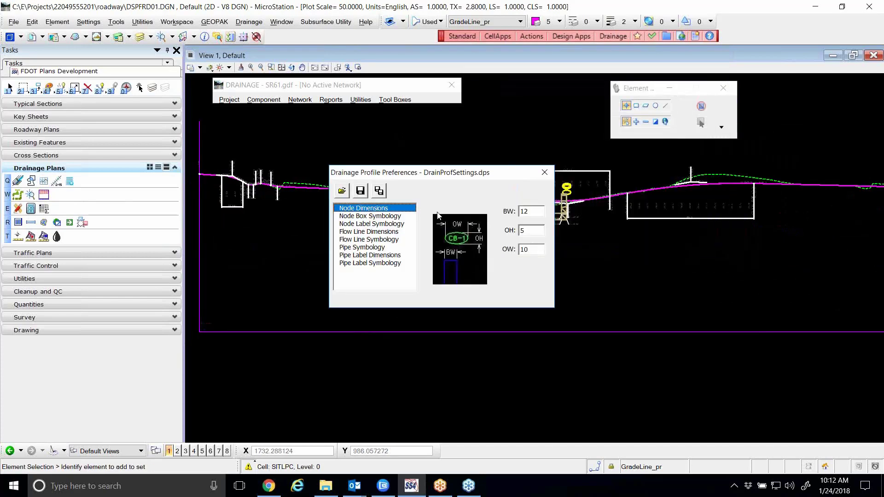
left_click(372, 217)
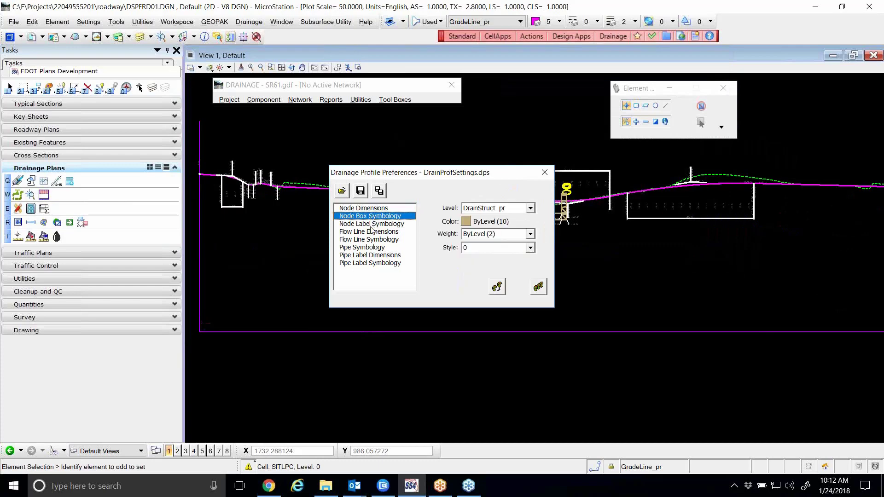
left_click(371, 224)
left_click(544, 173)
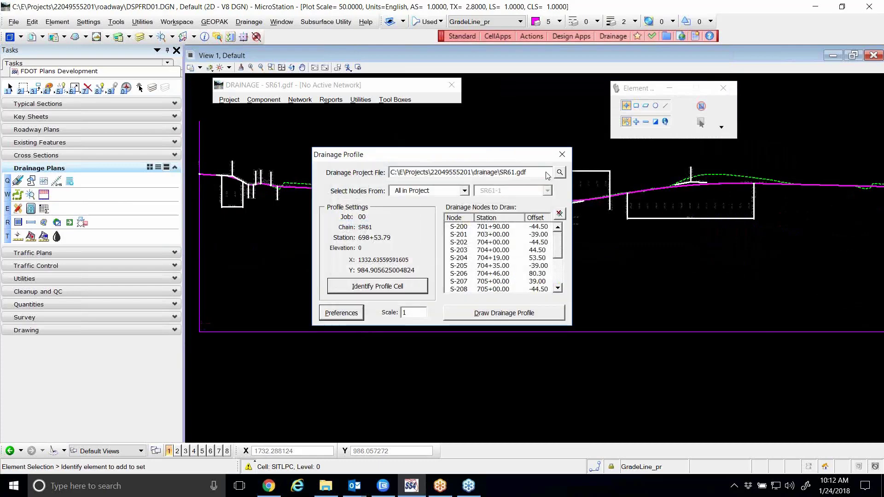
Step: Draw all drainage nodes from S-200 to S-216 in the roadway profile and move the Drainage Profile dialog below the drawing
left_click(466, 227)
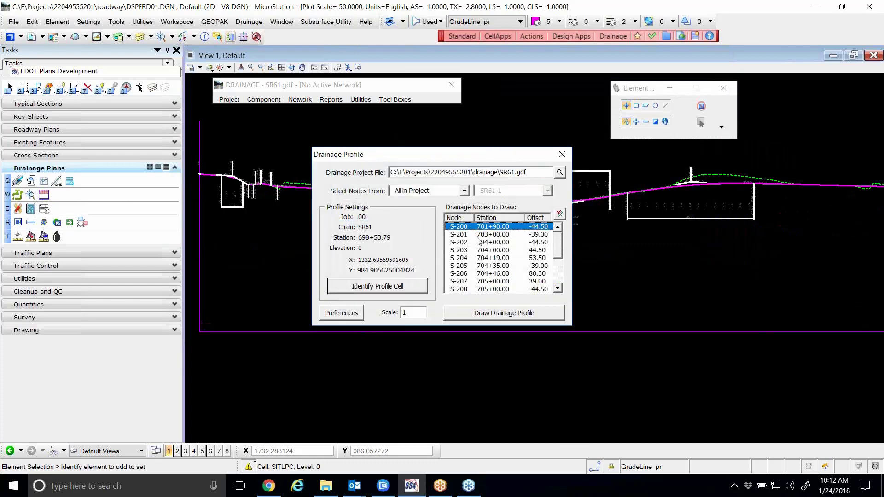
left_click(556, 263)
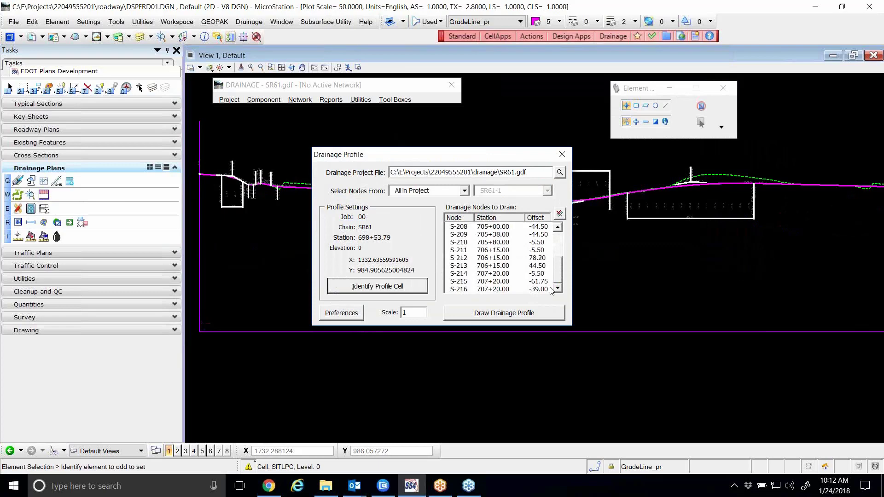
left_click(492, 289, "shift")
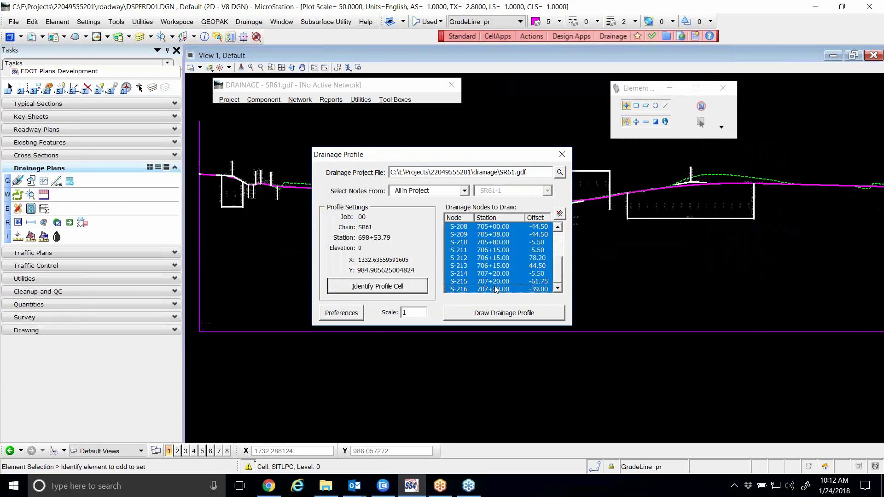
left_click(504, 315)
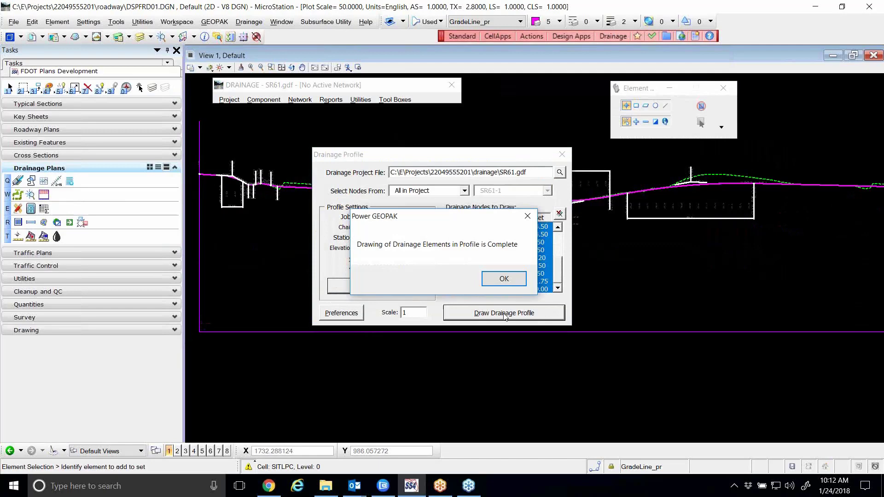
left_click(504, 278)
left_click(484, 319)
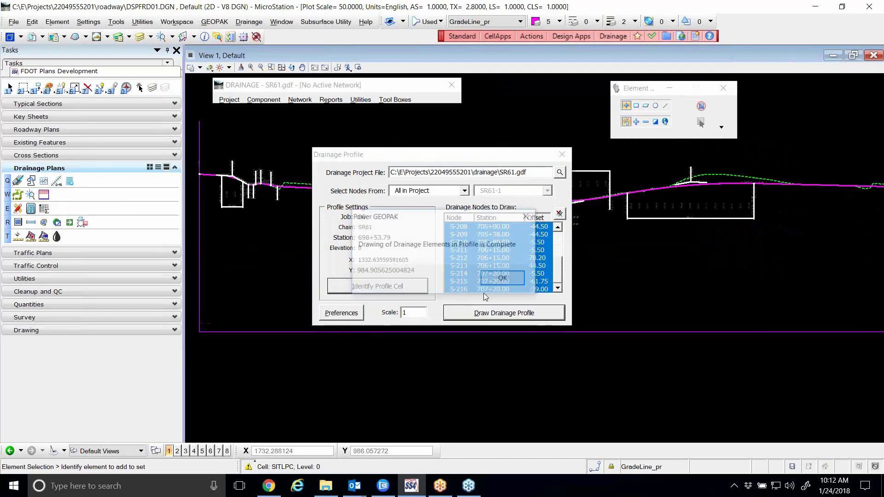
left_click(503, 278)
left_click_drag(411, 157, 486, 302)
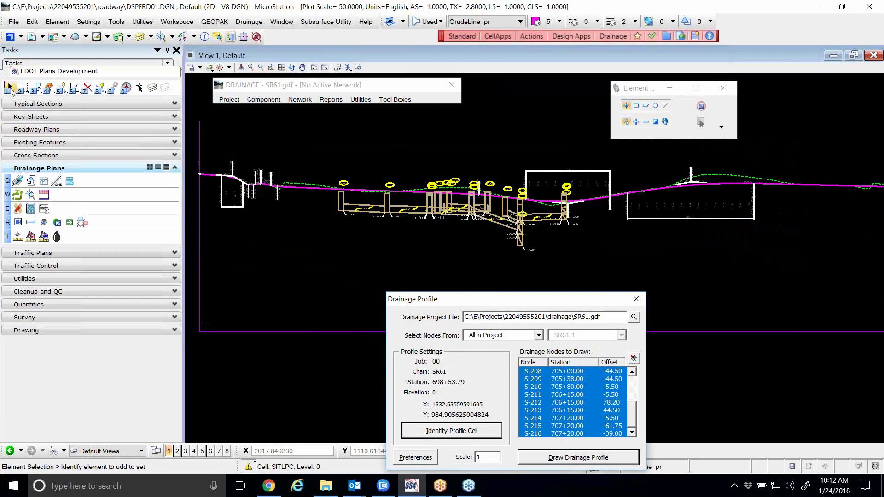
Step: Move the stacked duplicate ellipses of the S-200 node label one by one to the empty area above the label
left_click(9, 87)
scroll(336, 175, "up", 5)
scroll(337, 175, "up", 3)
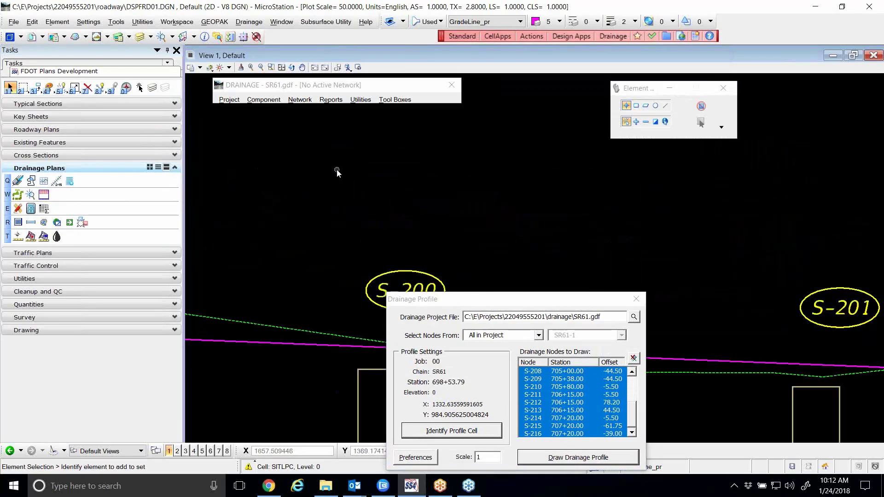
right_click(337, 174)
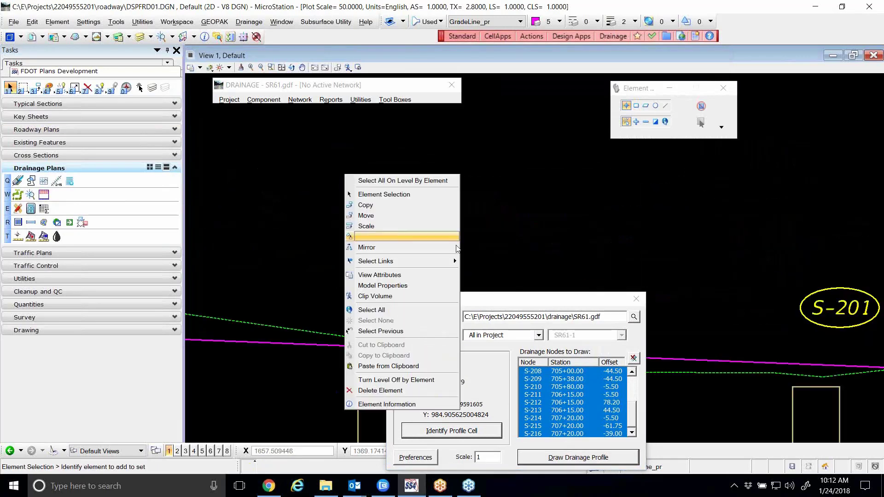
left_click(385, 216)
left_click_drag(468, 303, 582, 260)
left_click(405, 271)
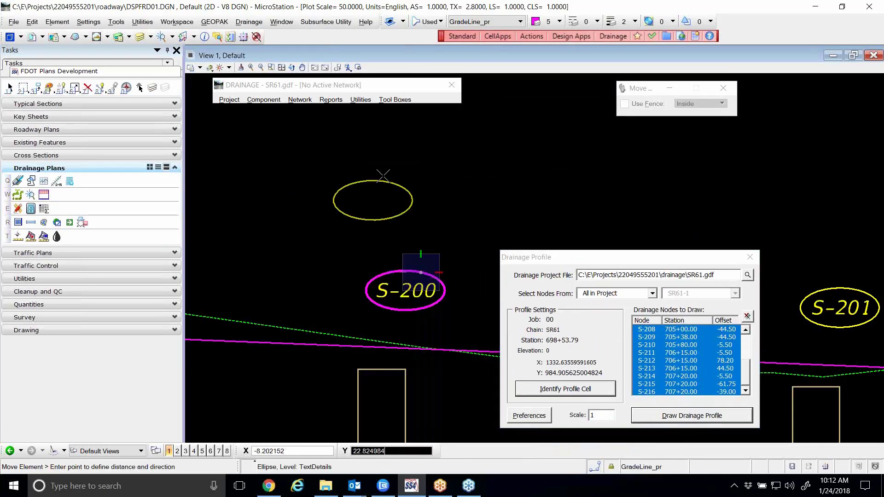
left_click(414, 270)
left_click(476, 177)
left_click(407, 271)
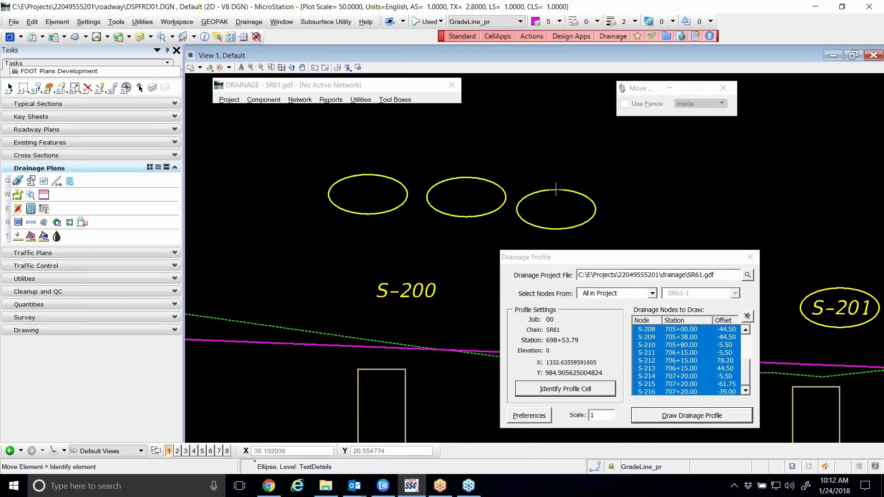
left_click(555, 190)
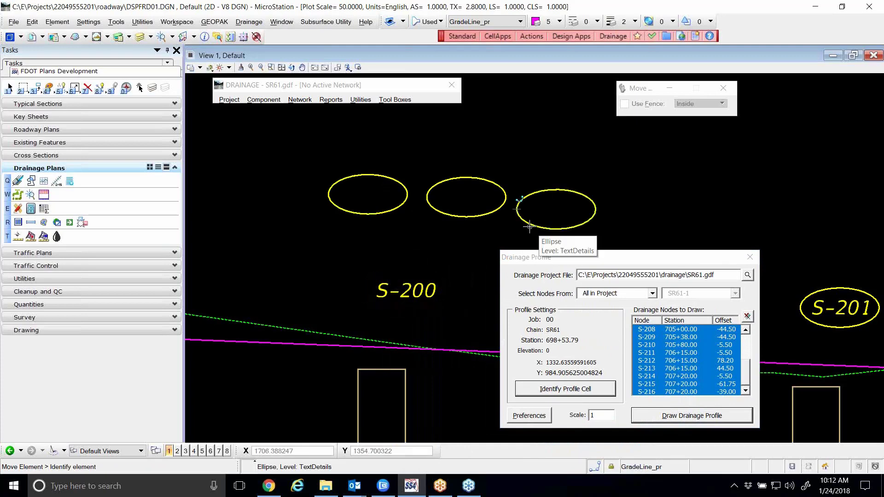
Step: Undo the three ellipse moves at the S-200 label
key("ctrl+z")
key("ctrl+z")
key("ctrl+z")
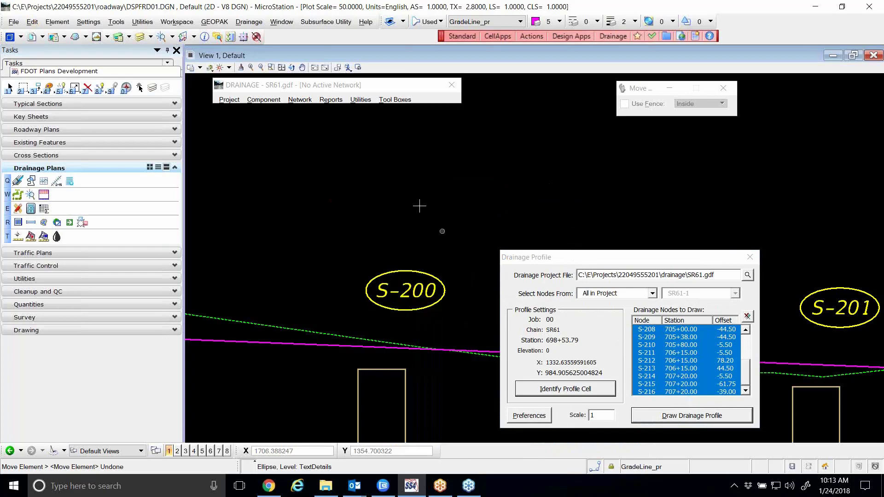
Step: Run Data Cleanup on view 1 with the Duplicates action set to Select, leaving overlaps and gaps at none
left_click(142, 23)
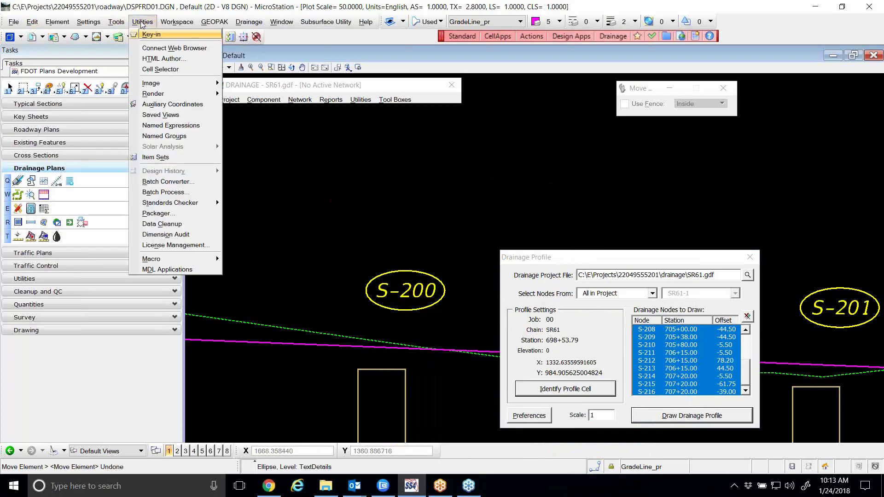
mouse_move(158, 95)
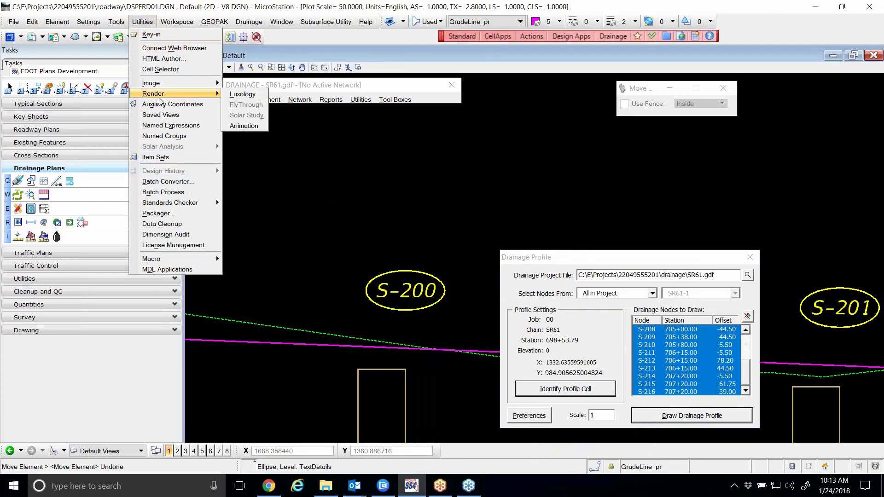
left_click(190, 225)
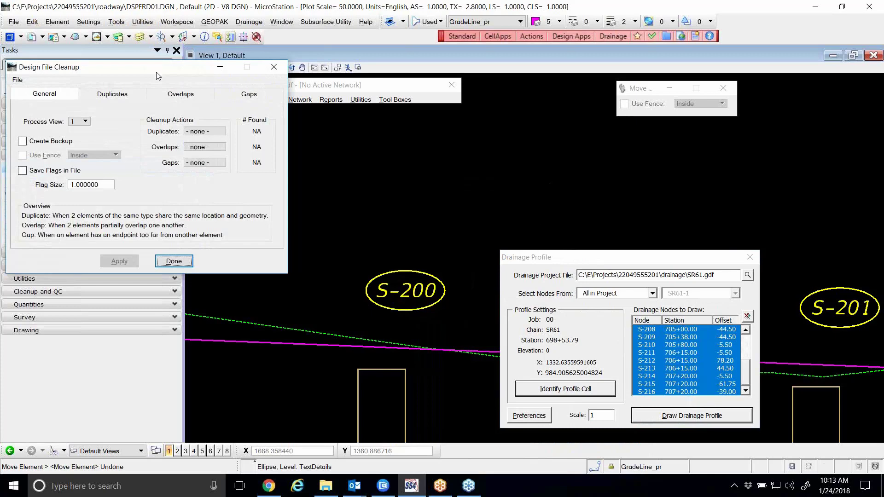
left_click_drag(156, 73, 434, 69)
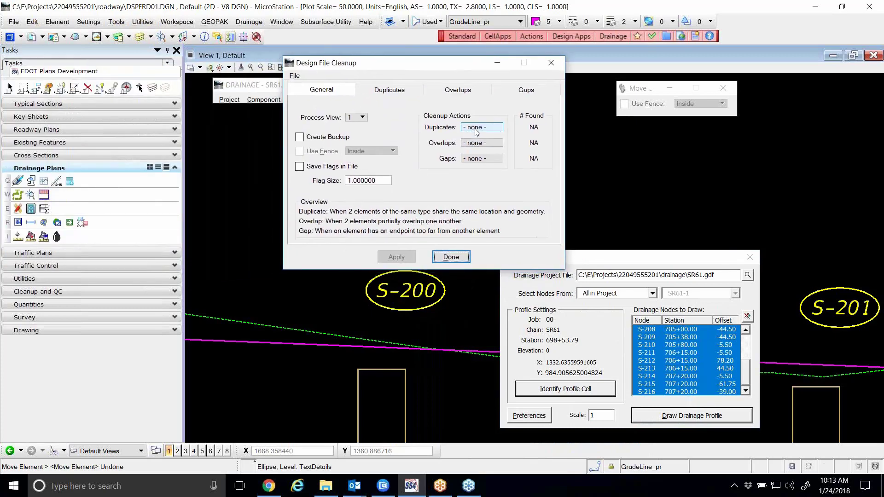
left_click(477, 132)
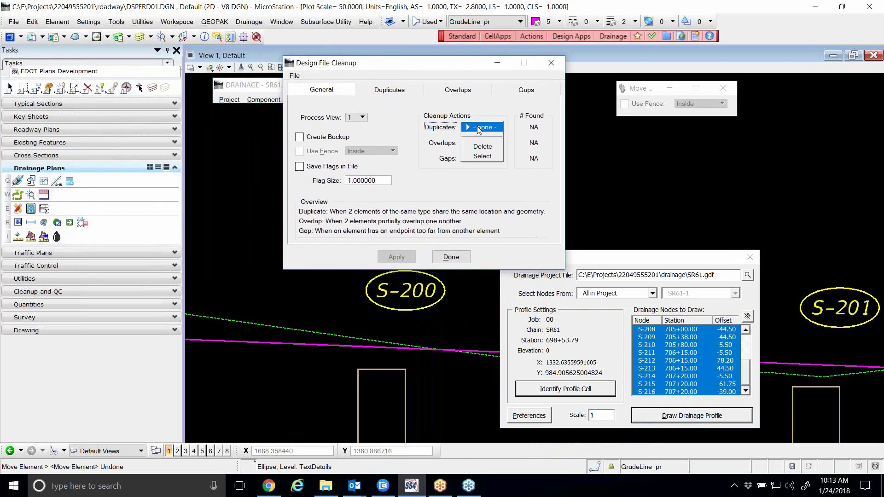
left_click(474, 156)
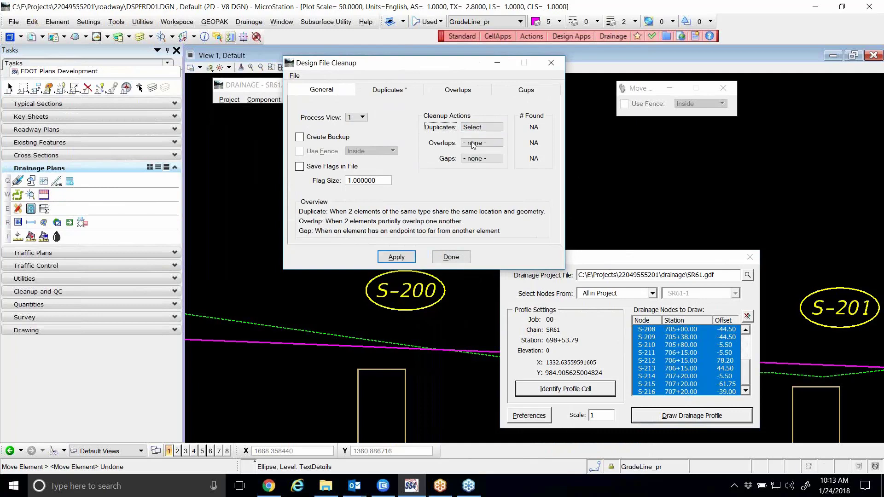
left_click(396, 257)
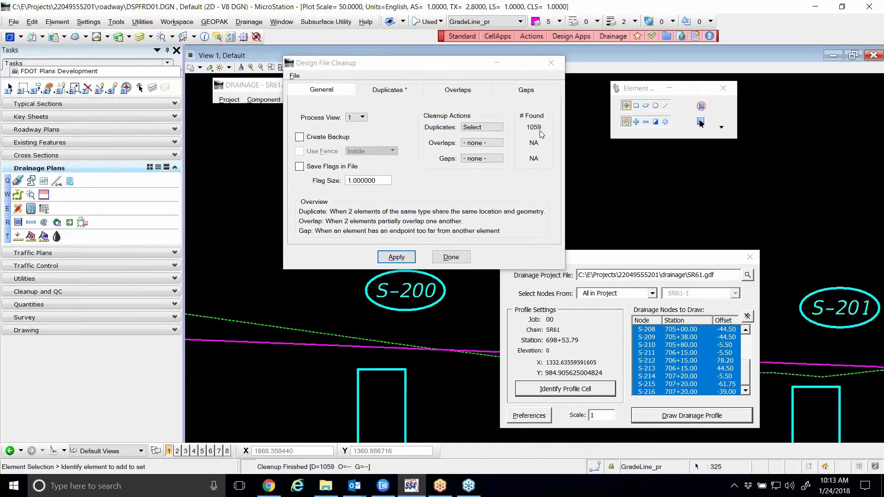
Step: Delete the selected duplicate elements and run the duplicate search again
scroll(620, 173, "down", 5)
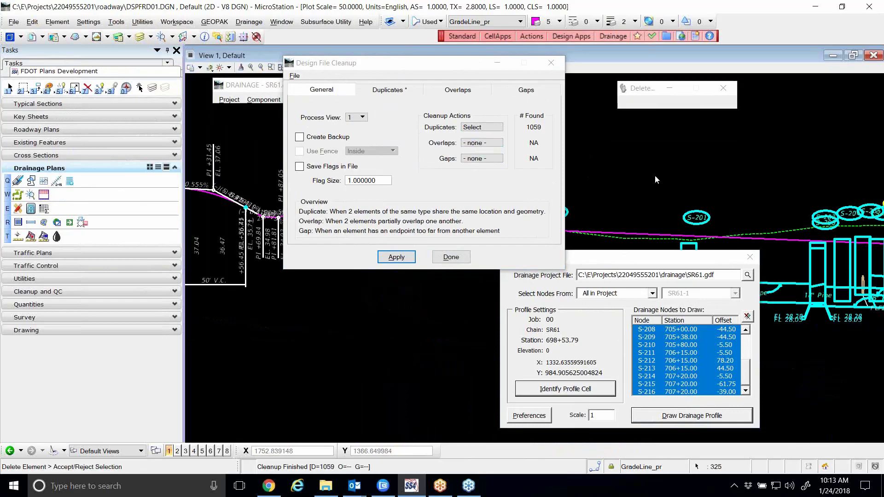
left_click(655, 177)
left_click(396, 257)
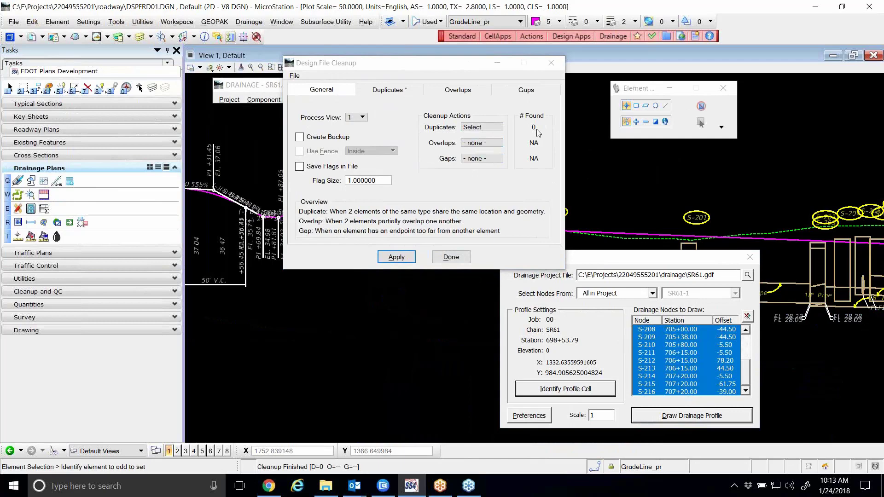
Step: Review the Overlaps and Gaps settings of Design File Cleanup, and close the dialog
left_click(472, 90)
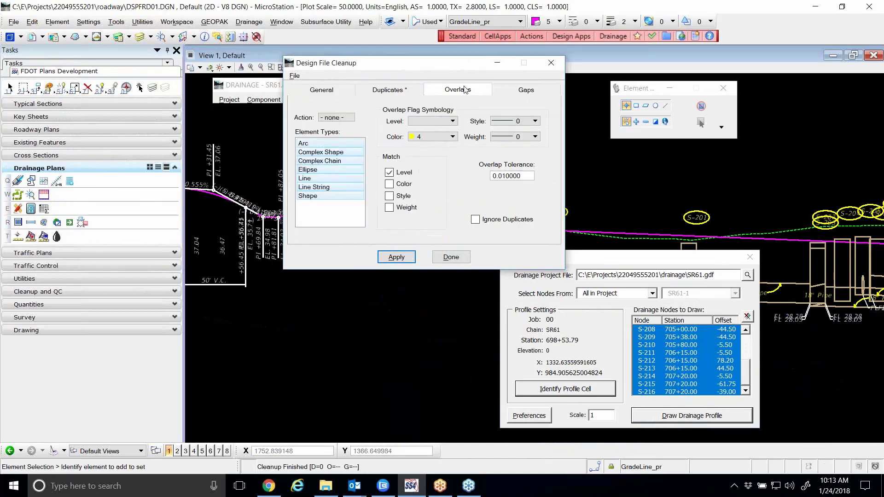
left_click(525, 91)
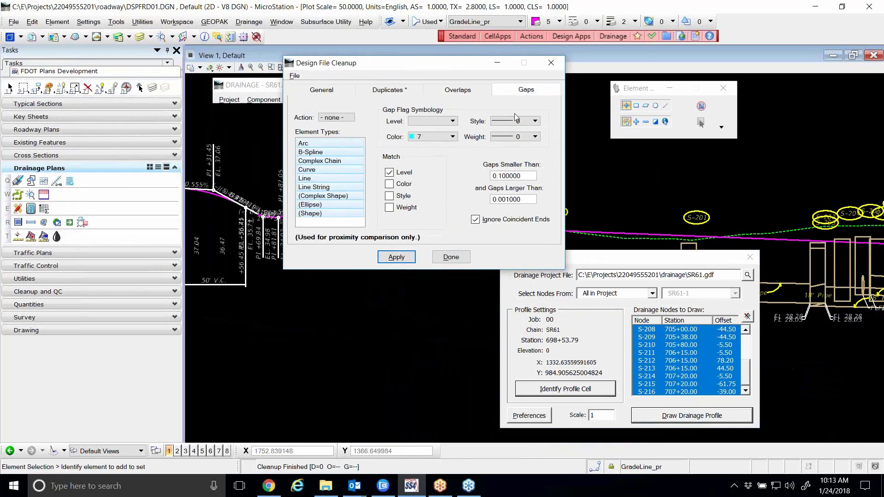
left_click(456, 257)
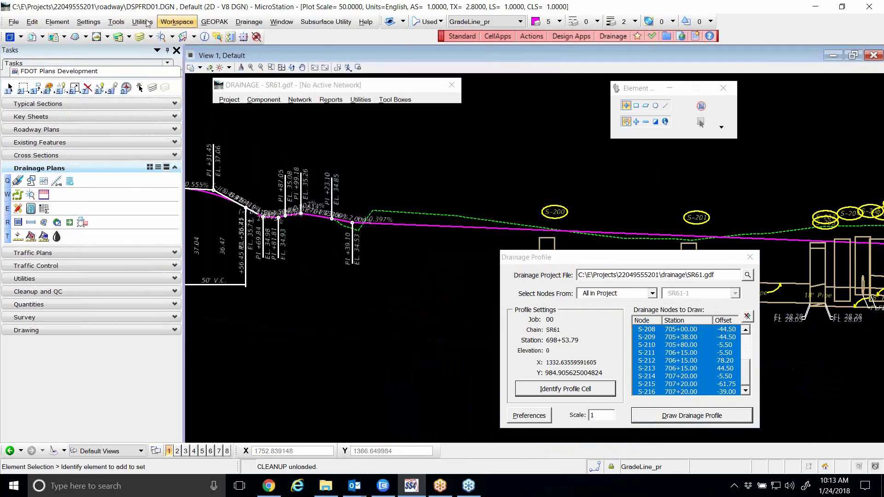
Step: Look through the FDOT Design Apps for the Cleanup tools, and open and close Design File Cleanup from there
left_click(145, 22)
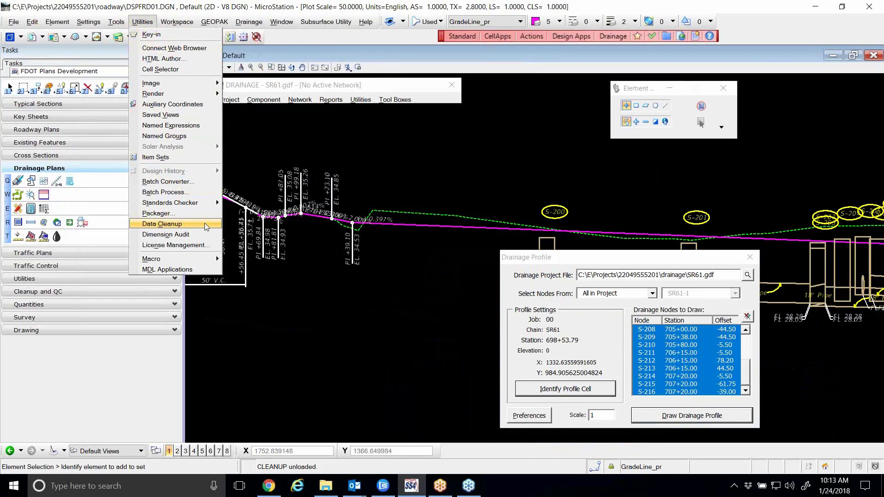
left_click(528, 151)
left_click(561, 40)
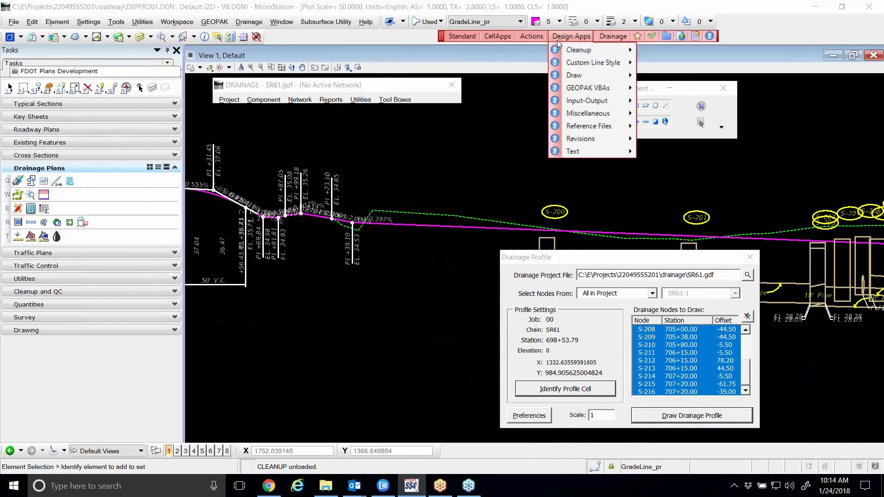
mouse_move(628, 121)
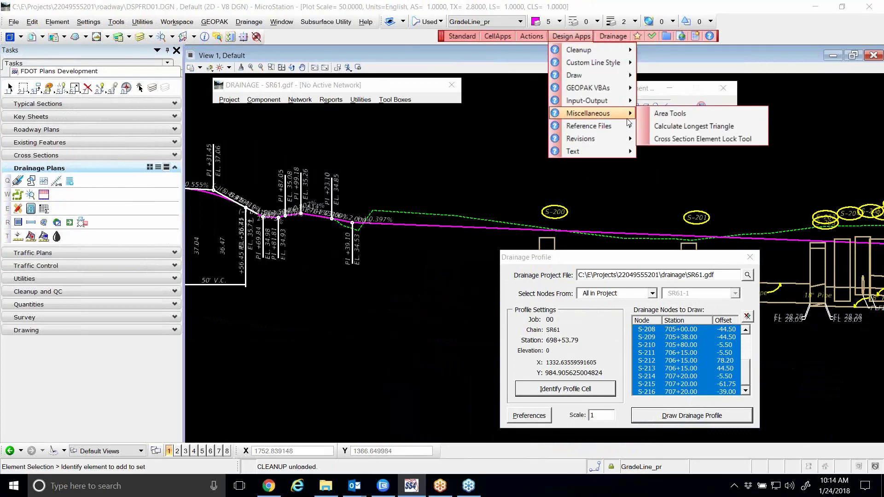
mouse_move(614, 138)
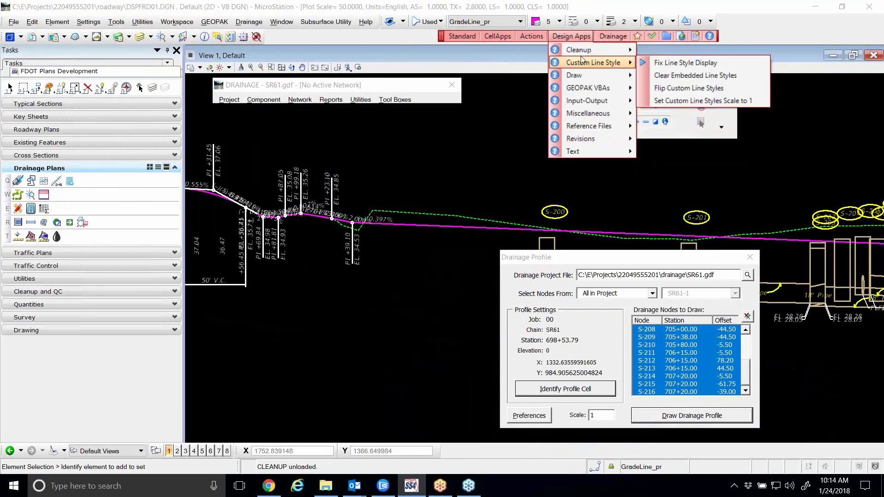
mouse_move(587, 51)
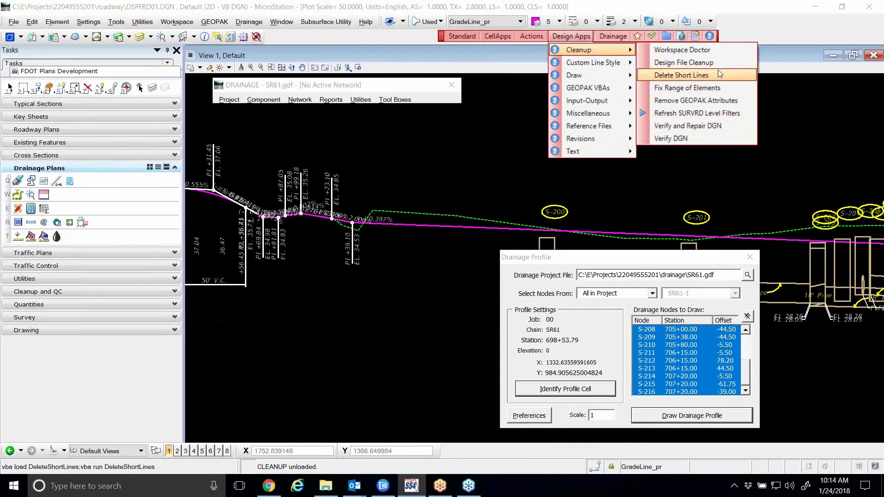
mouse_move(532, 41)
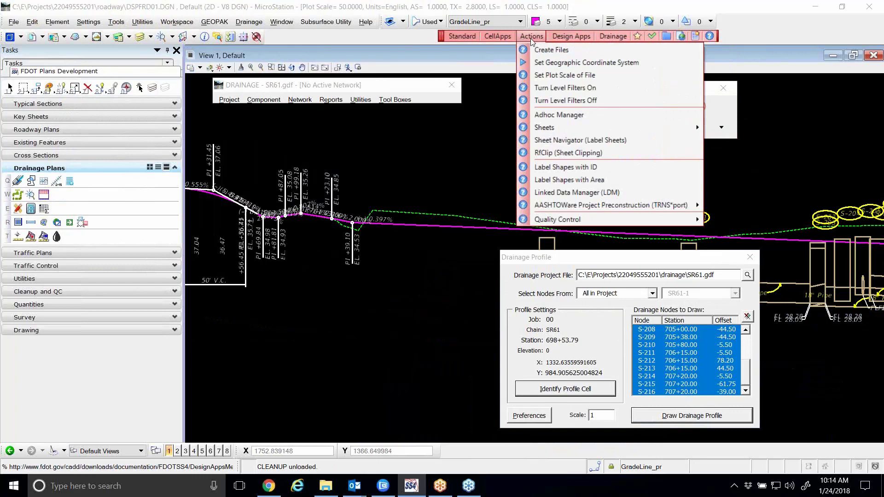
mouse_move(571, 37)
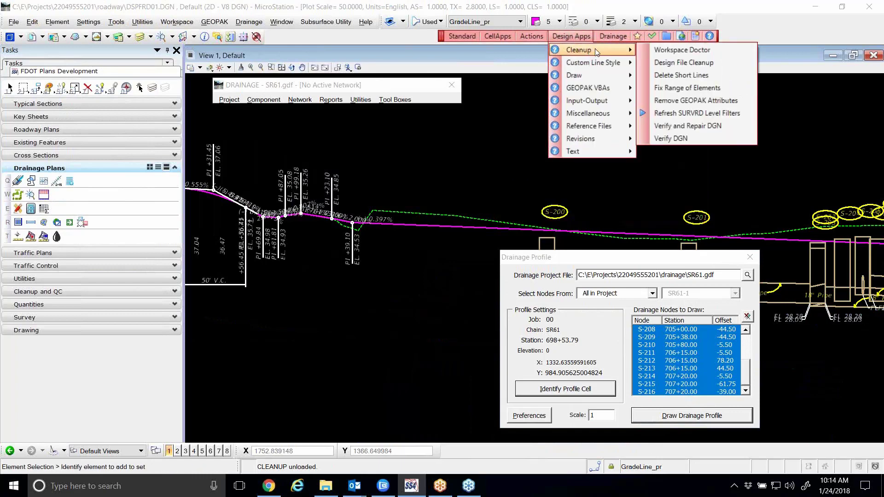
left_click(682, 66)
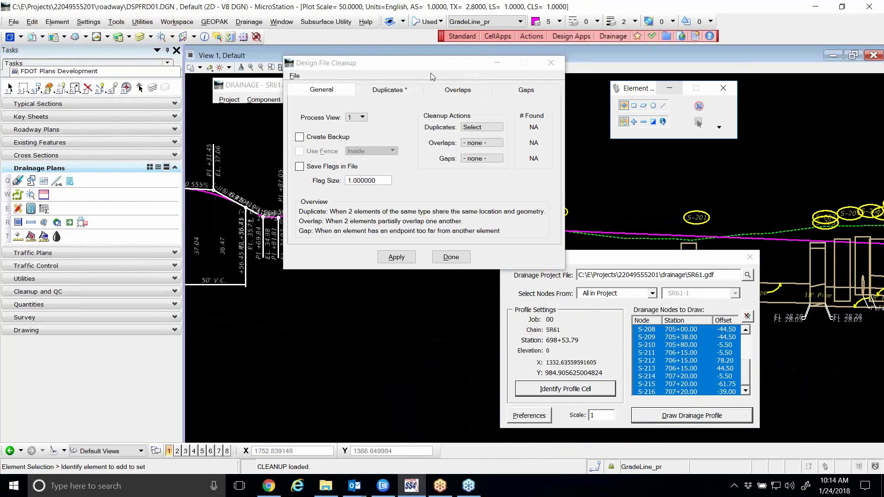
left_click(450, 257)
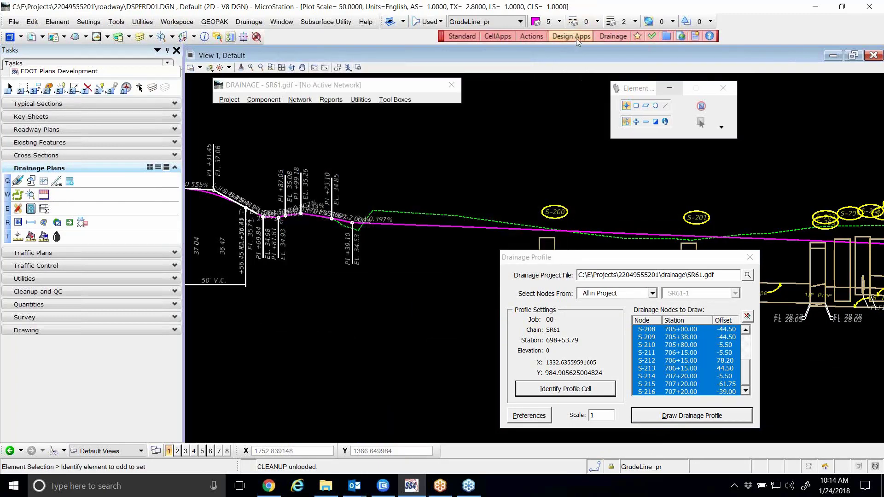
left_click(575, 38)
mouse_move(585, 48)
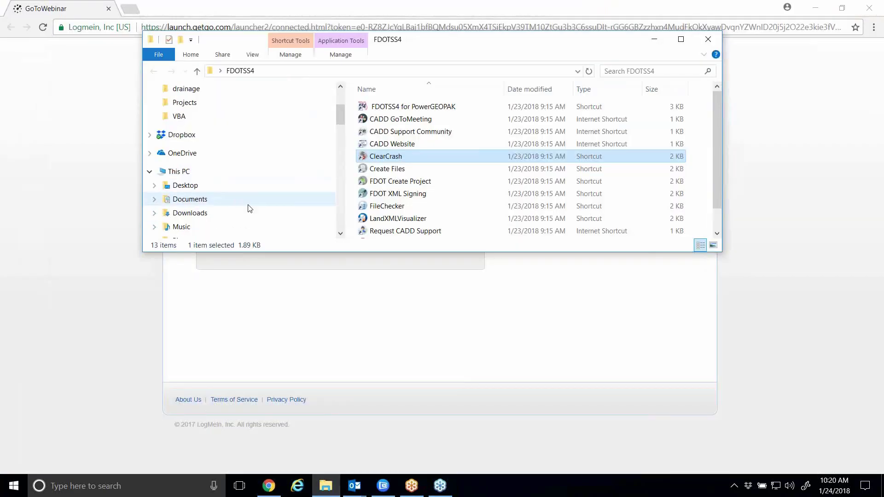
scroll(250, 207, "down", 3)
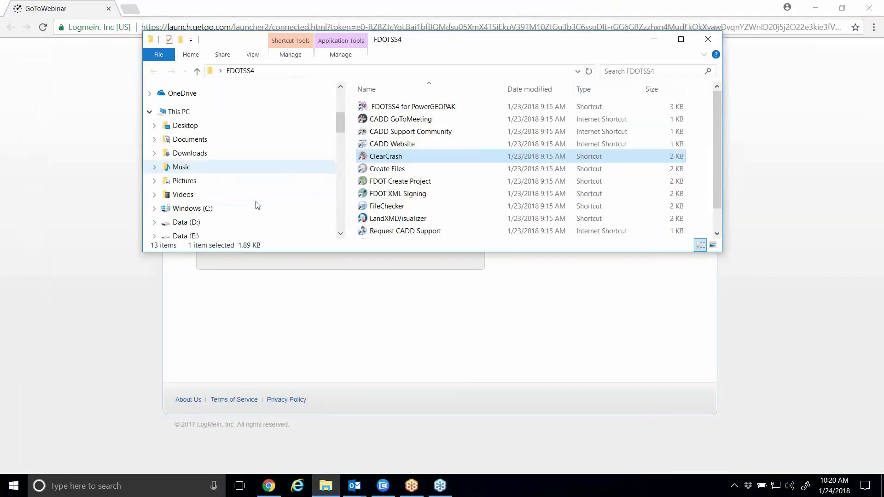
left_click(201, 212)
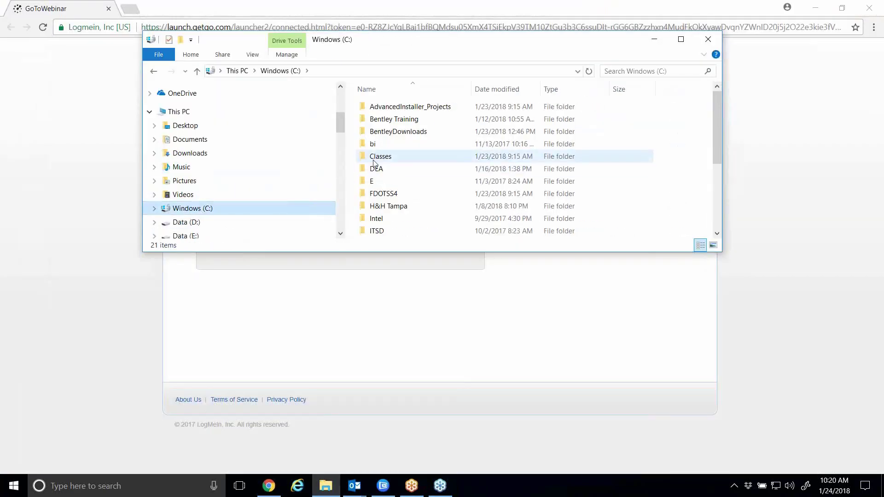
double_click(372, 181)
double_click(374, 107)
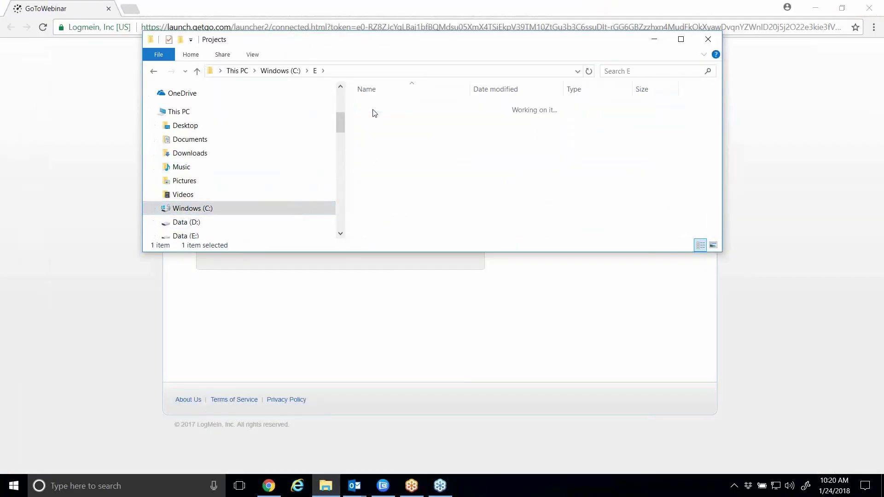
left_click(388, 108)
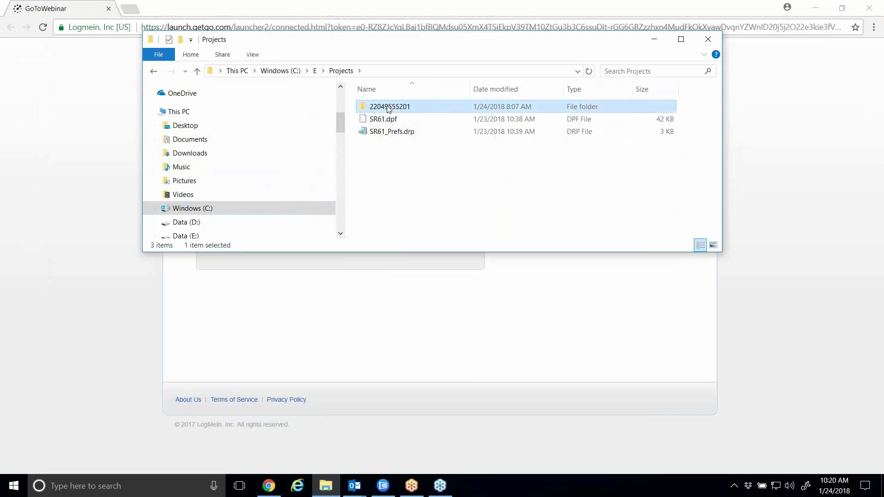
key("Delete")
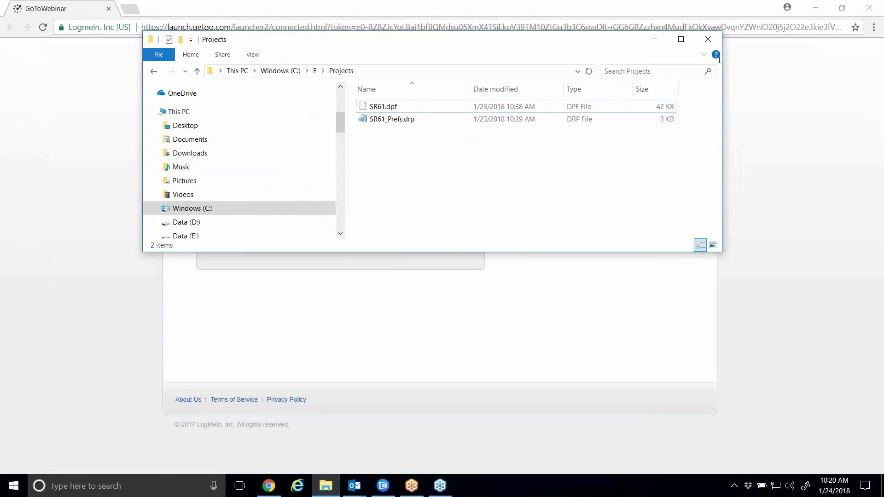
left_click(828, 9)
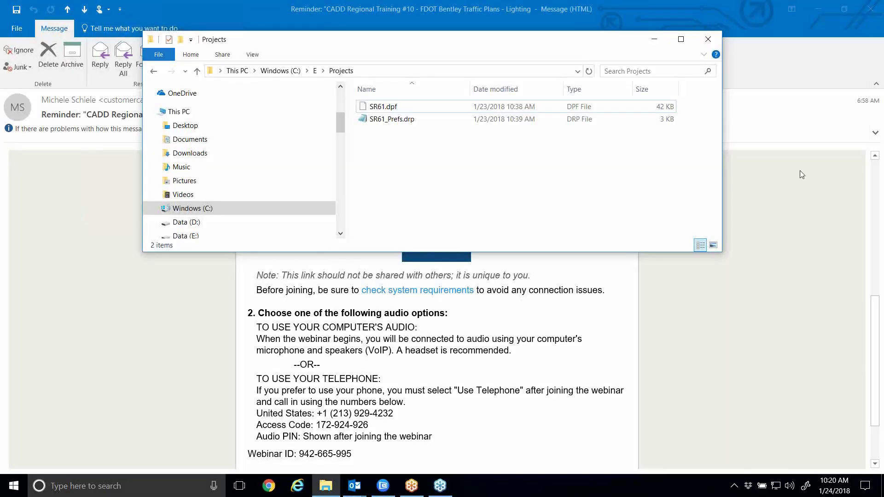
left_click(882, 490)
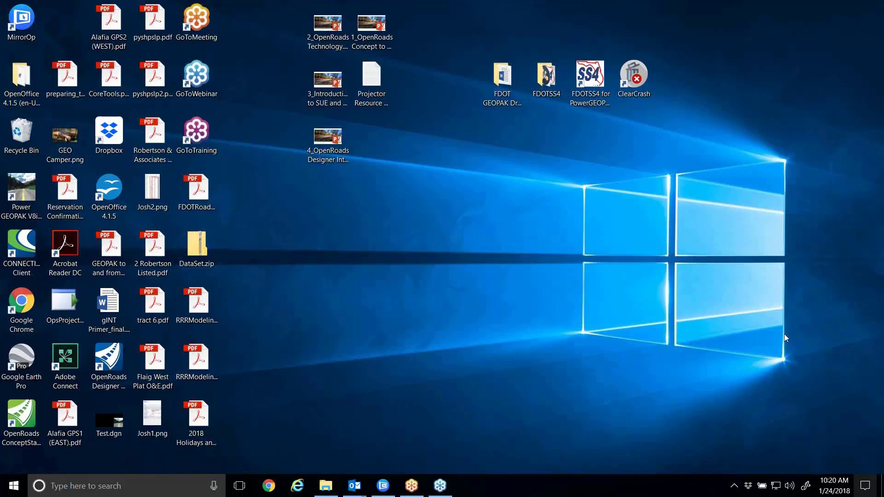
left_click(515, 70)
double_click(515, 73)
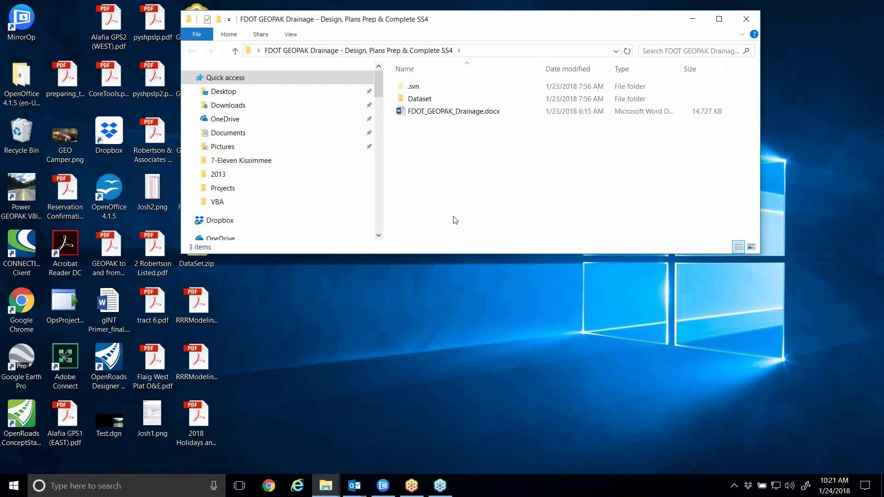
left_click(874, 24)
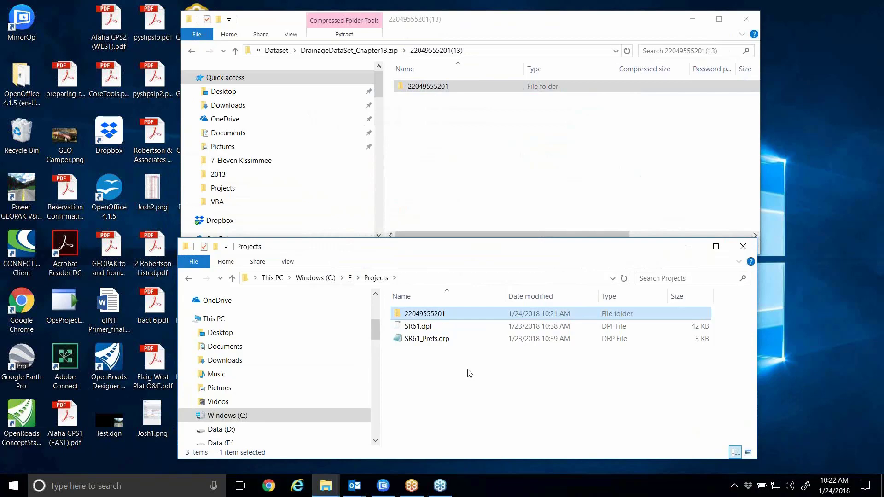
mouse_move(515, 14)
left_mouse_down()
mouse_move(506, 24)
mouse_move(509, 75)
mouse_move(517, 20)
left_mouse_up()
left_click_drag(507, 243, 513, 214)
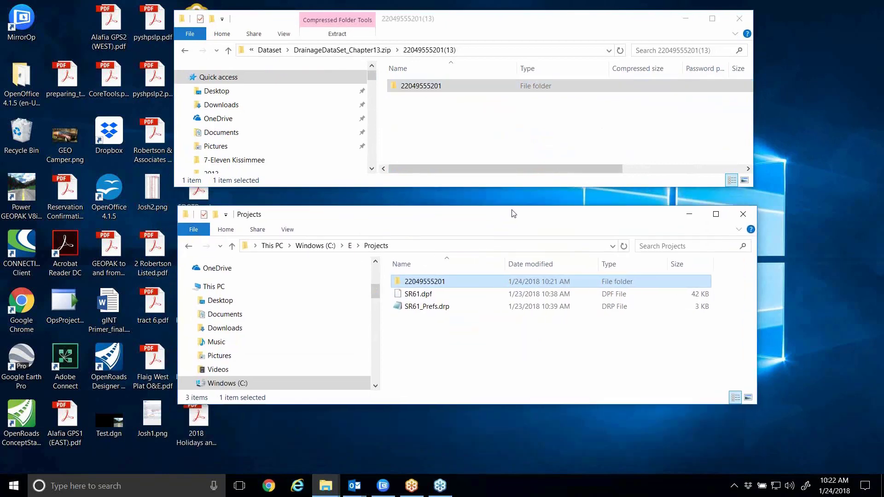
left_click(679, 21)
left_click(690, 214)
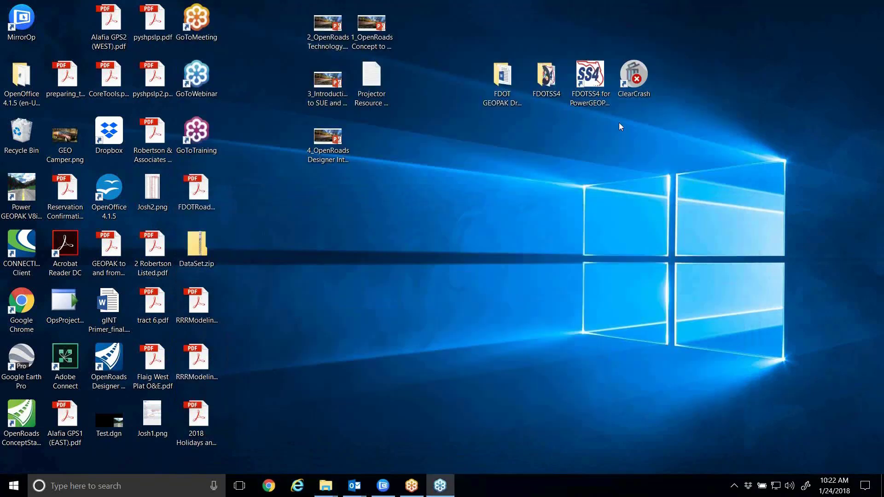
double_click(600, 82)
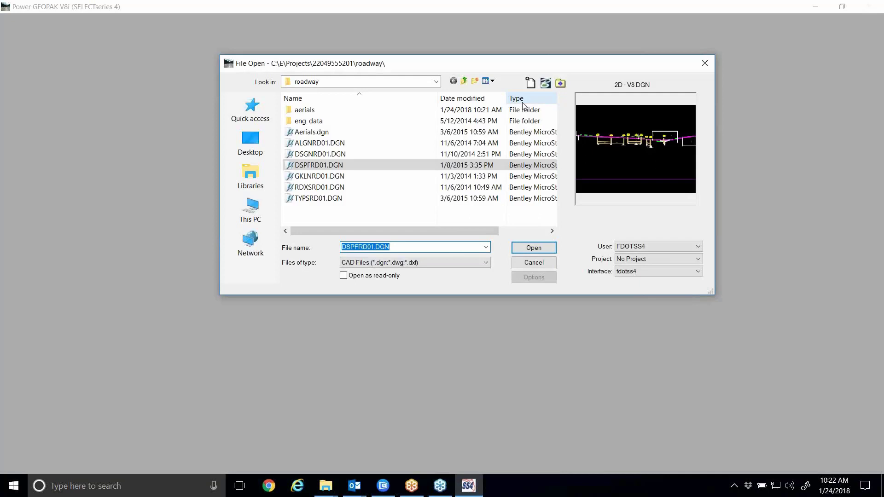
left_click(463, 81)
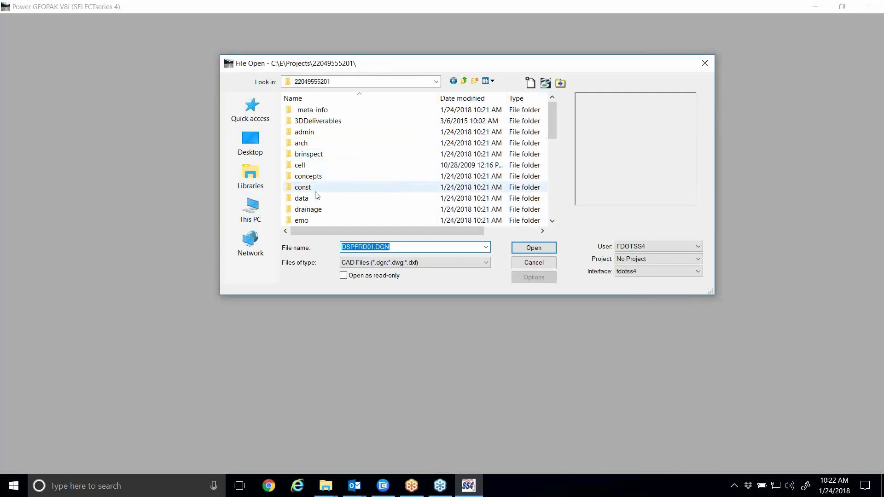
double_click(310, 210)
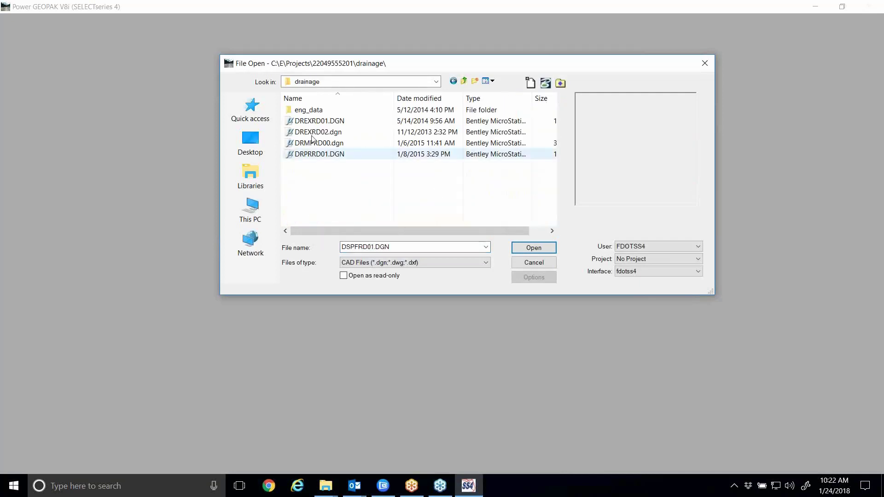
left_click(300, 158)
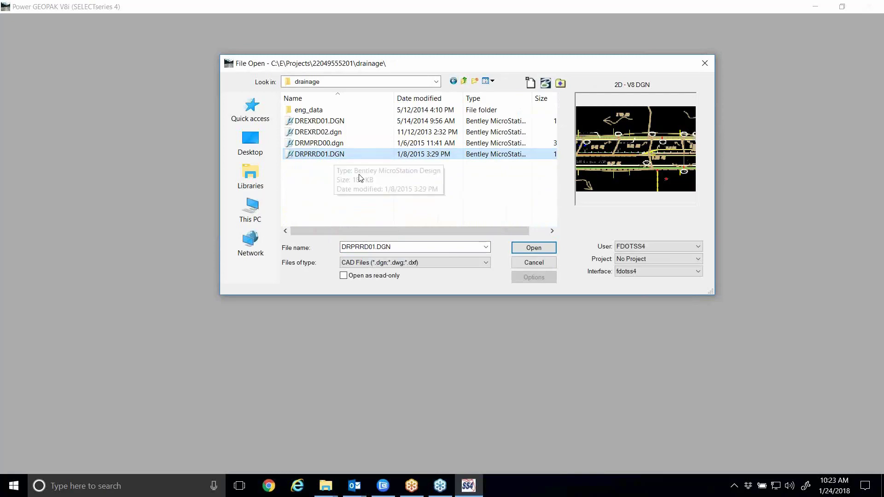
left_click(533, 249)
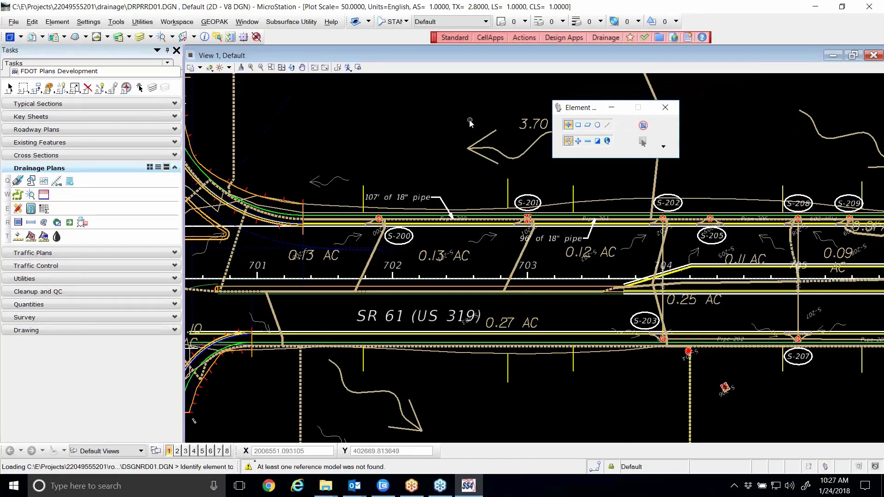
Step: Start GEOPAK Drainage and open the SR61.gdf drainage project, accepting the reset criteria directory
left_click_drag(578, 111, 536, 101)
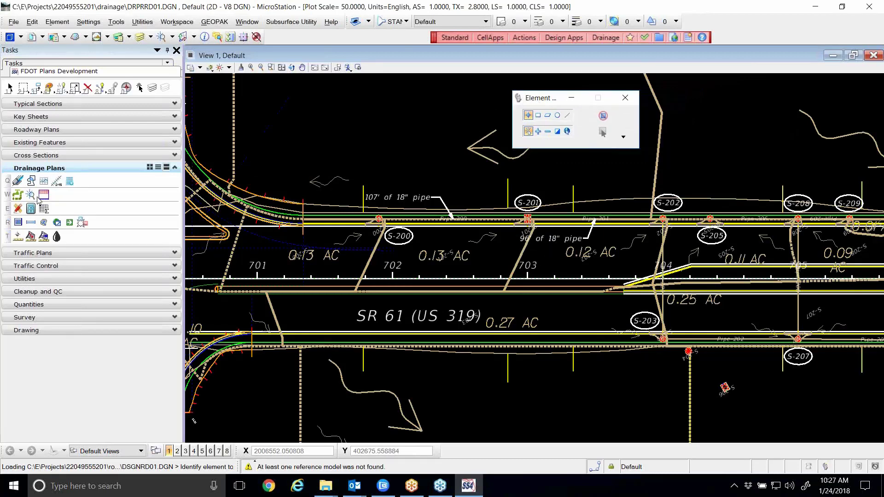
left_click(17, 181)
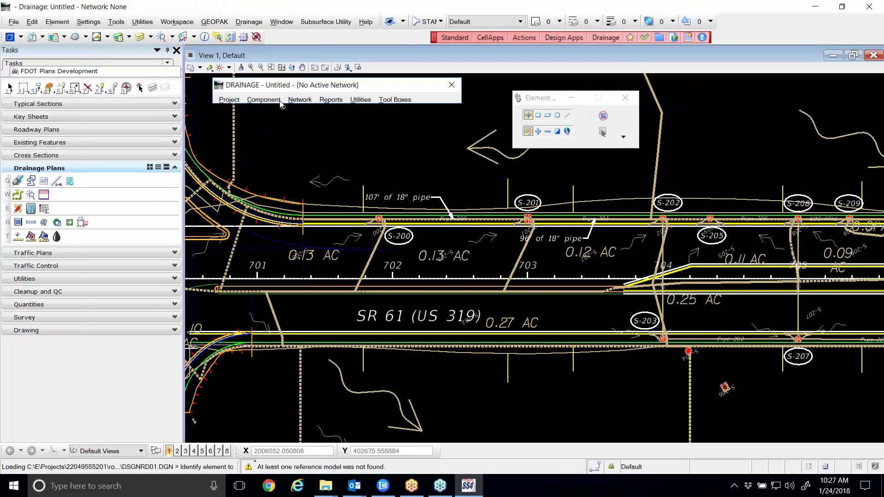
left_click(226, 100)
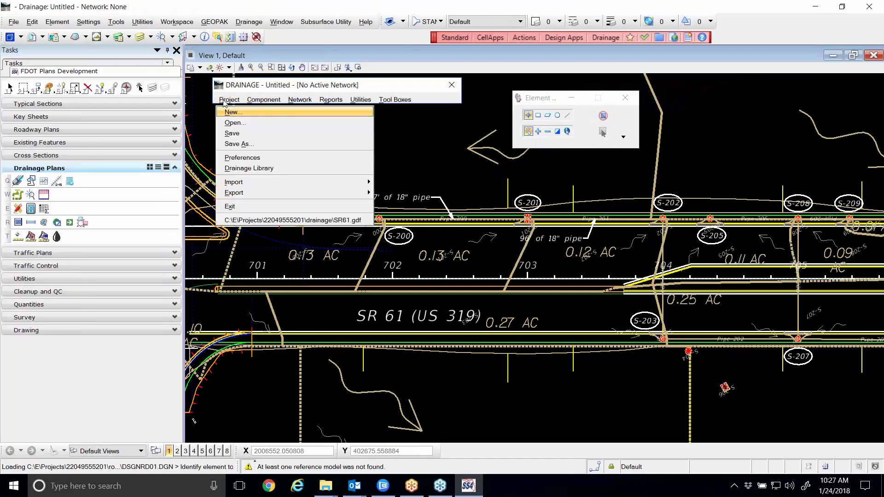
left_click(235, 124)
double_click(313, 188)
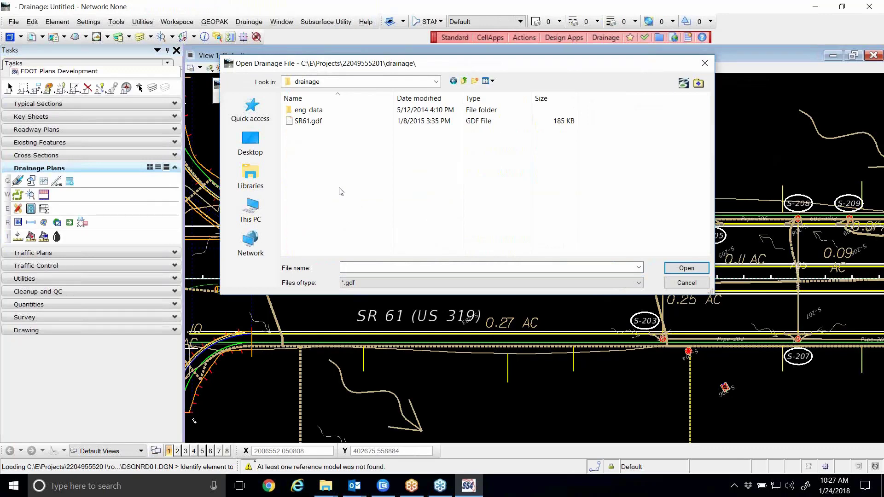
double_click(308, 121)
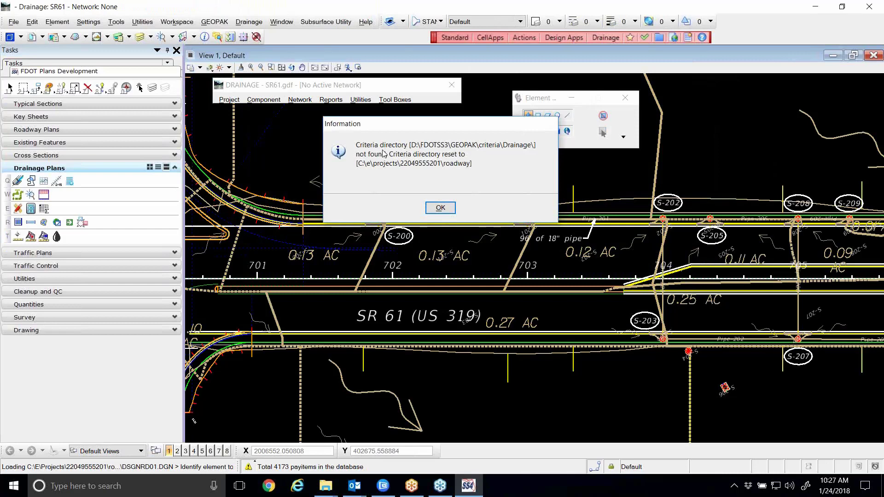
left_click(440, 208)
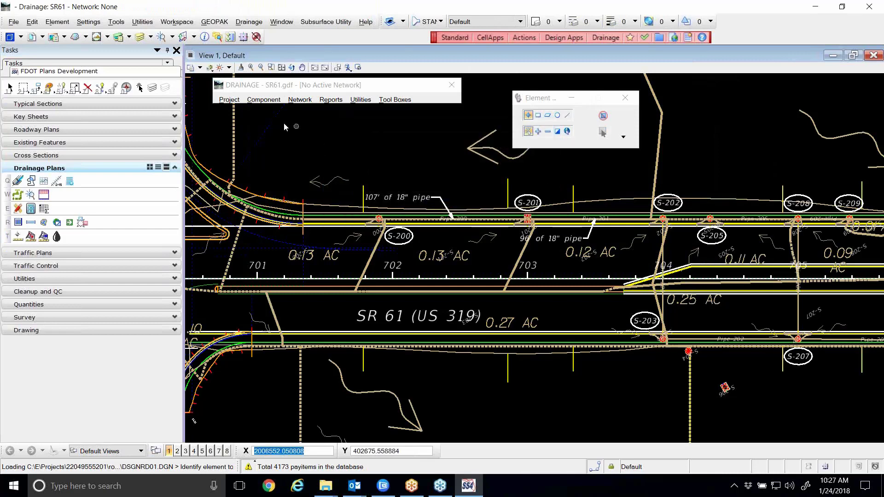
Step: Load the drainage preferences from SR61.dpf in C:\E\Projects and accept the preferences
left_click(235, 102)
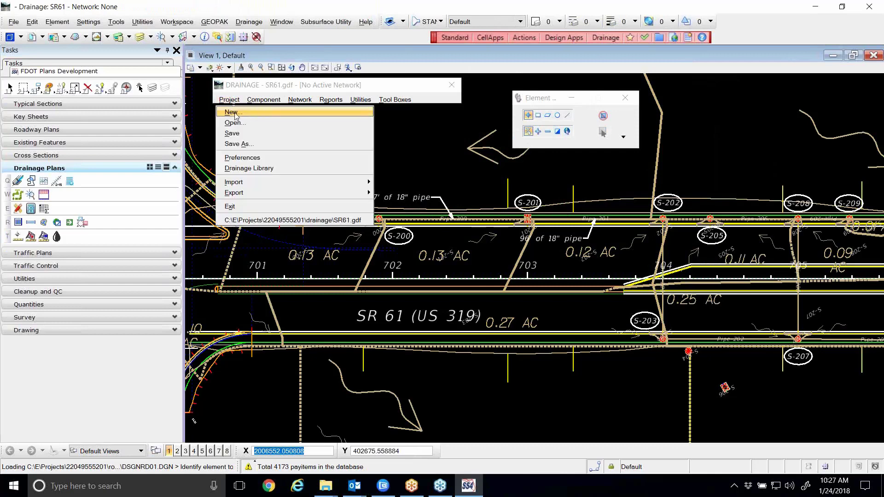
left_click(240, 157)
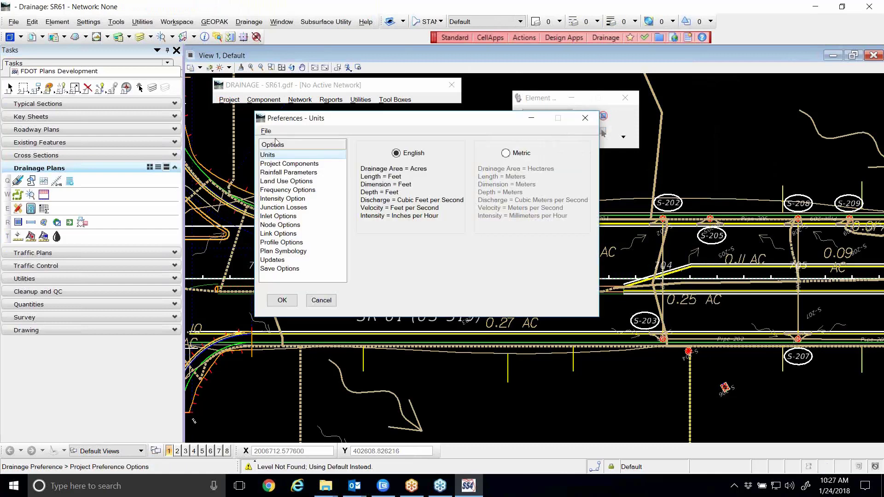
left_click(266, 130)
left_click(272, 143)
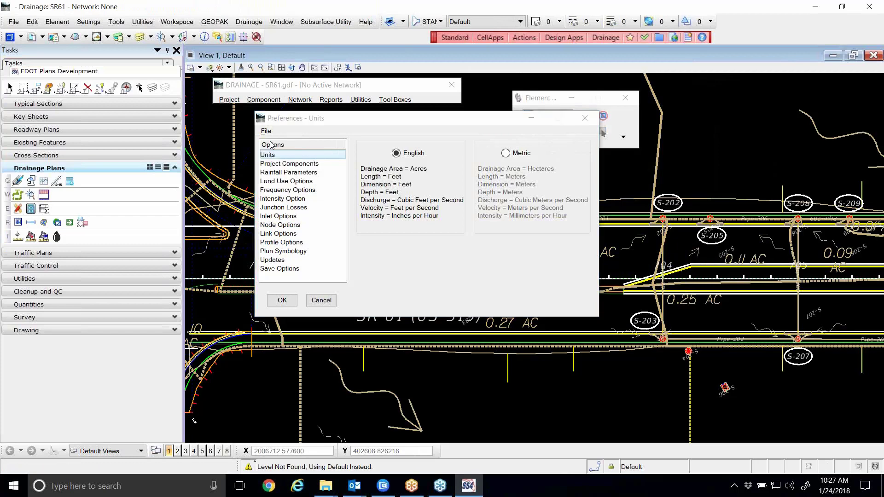
left_click(464, 81)
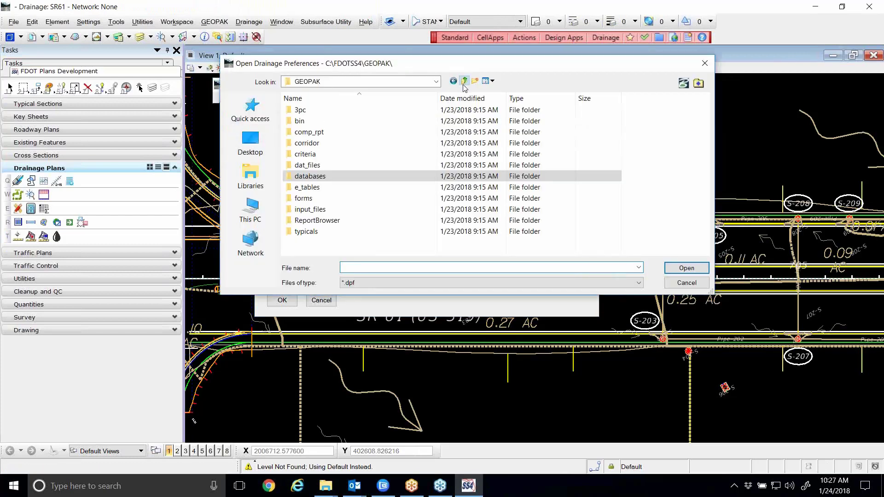
left_click(464, 81)
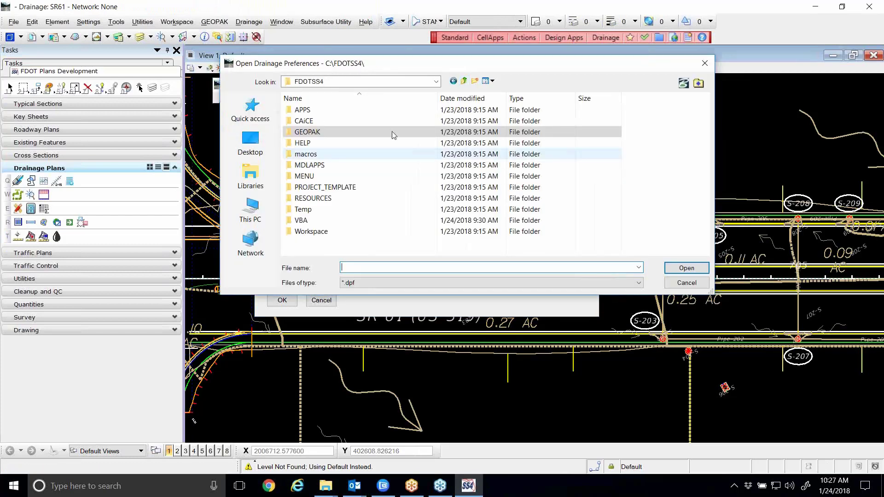
left_click(464, 83)
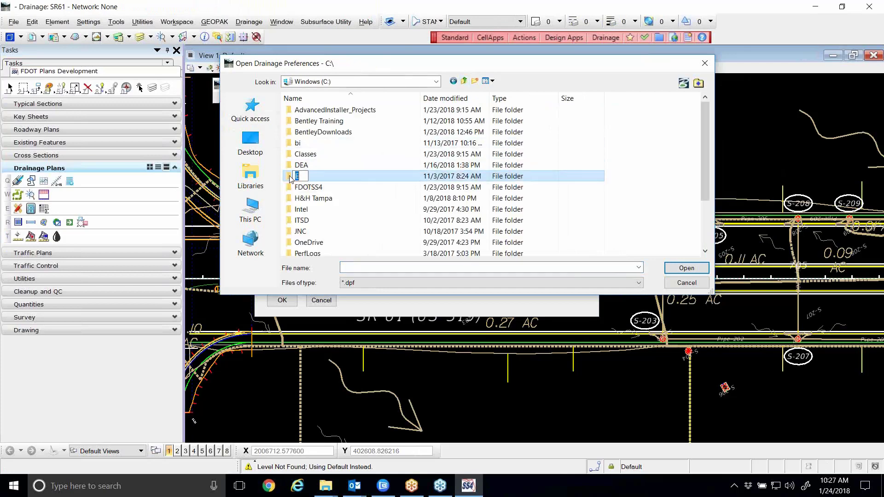
double_click(295, 175)
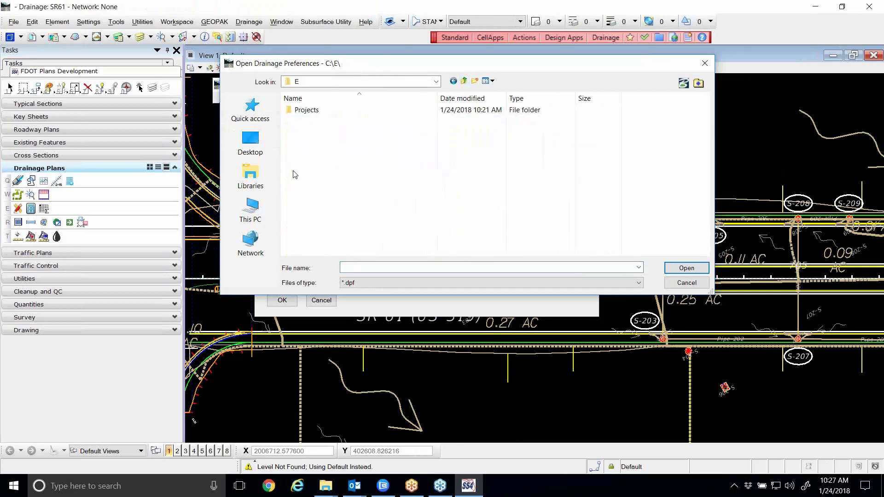
double_click(304, 109)
left_click(336, 121)
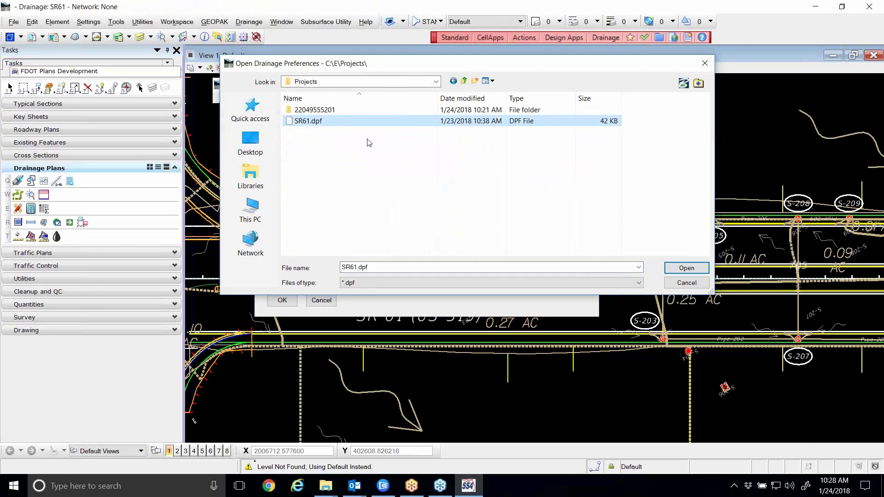
left_click(697, 271)
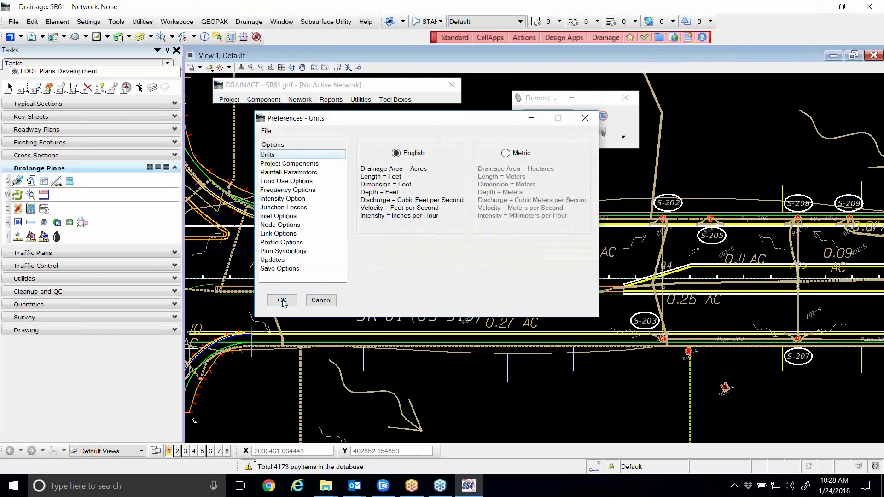
left_click(282, 301)
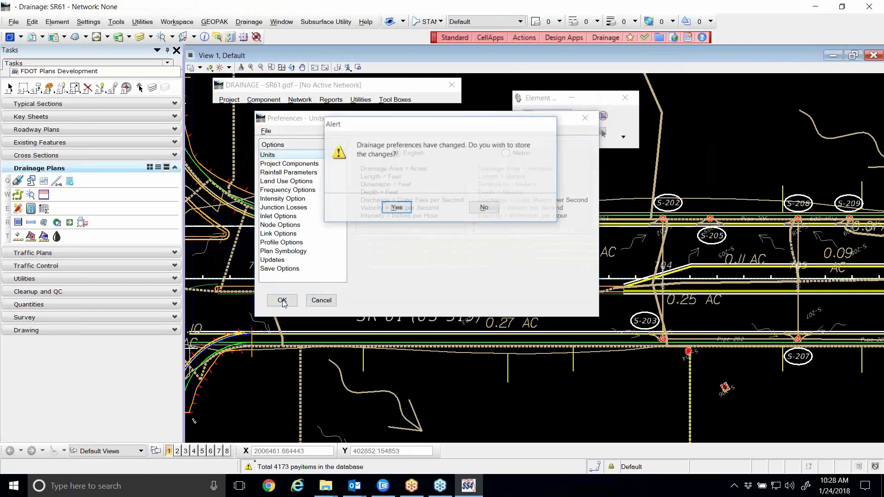
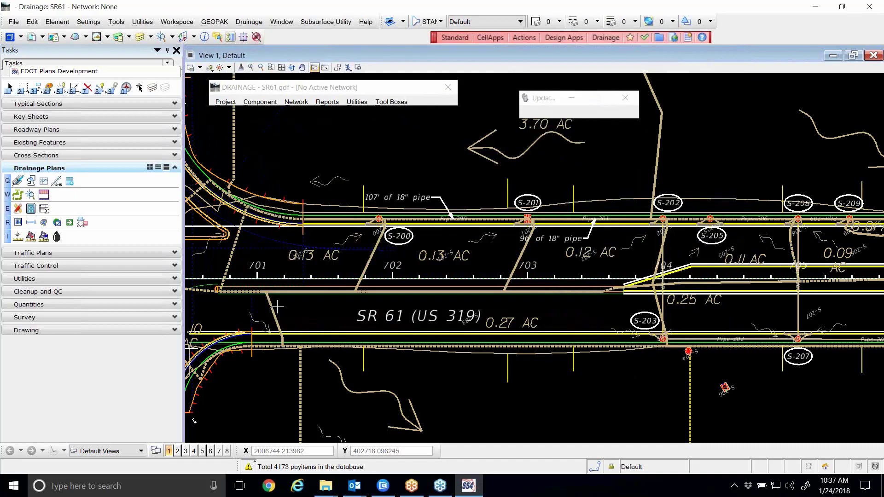
Step: Review the Plan Symbology settings in the drainage project preferences, and close the preferences
left_click(227, 103)
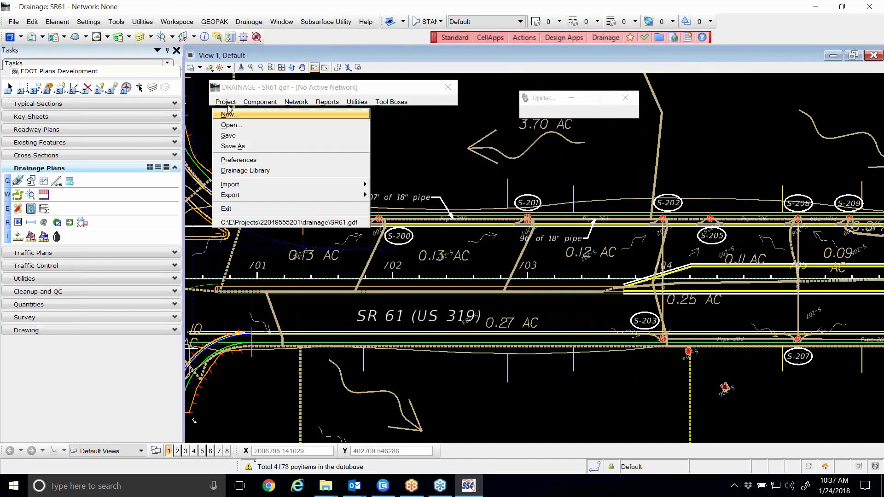
left_click(260, 159)
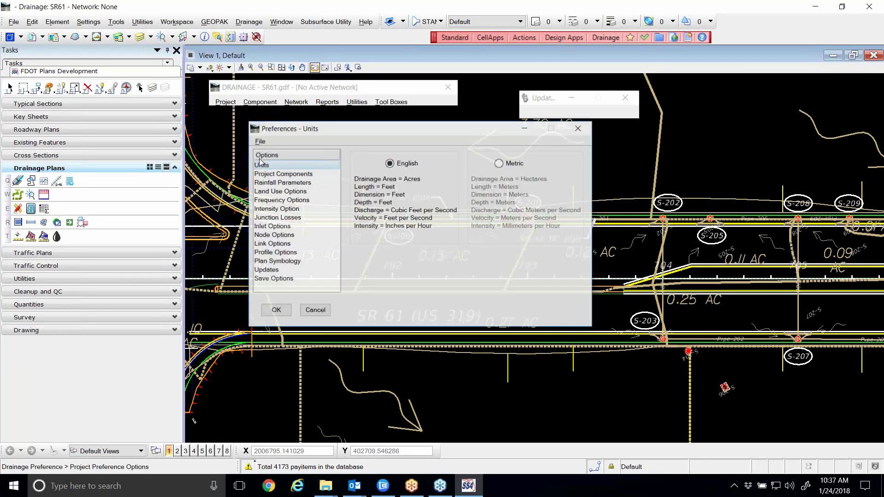
left_click_drag(375, 130, 384, 127)
left_click(301, 258)
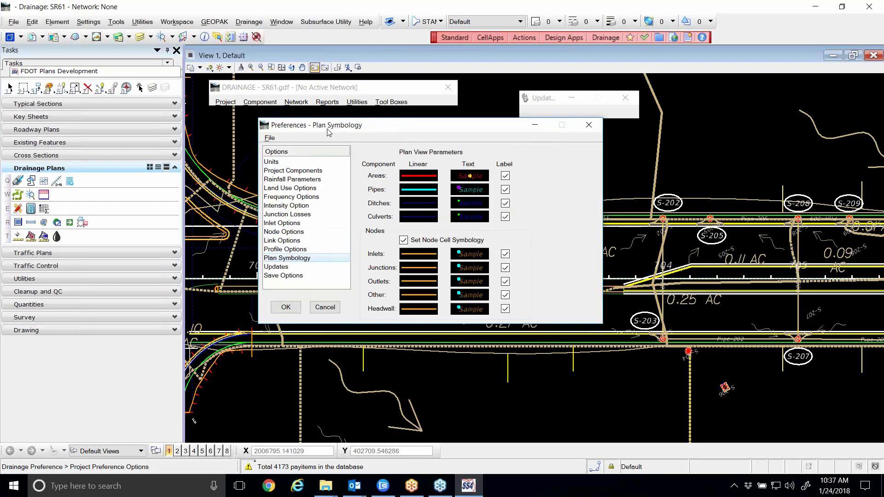
left_click_drag(328, 133, 325, 131)
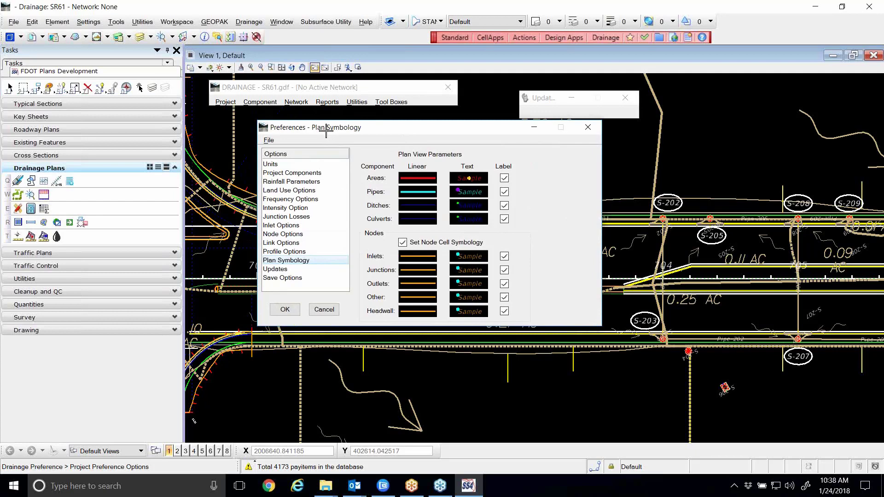
left_click(279, 314)
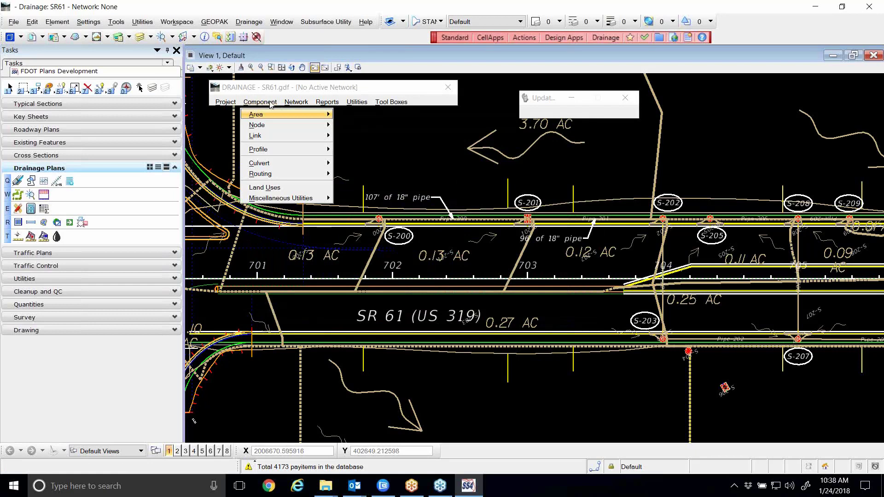
Step: Update all drainage nodes in the plan, then show the level display beside inlet S-201
mouse_move(294, 123)
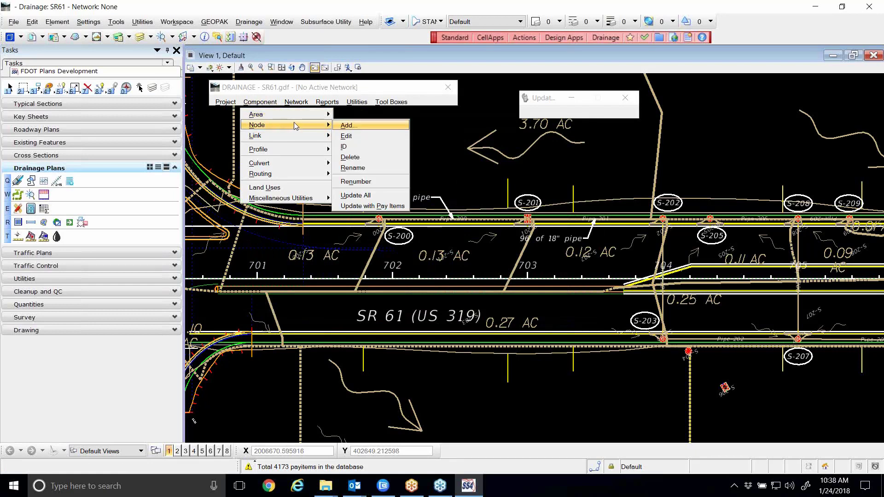
left_click(376, 196)
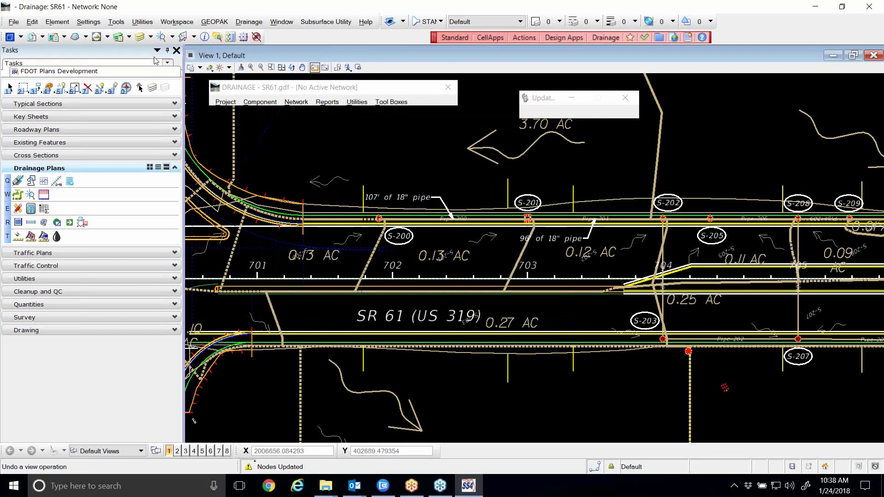
left_click(140, 37)
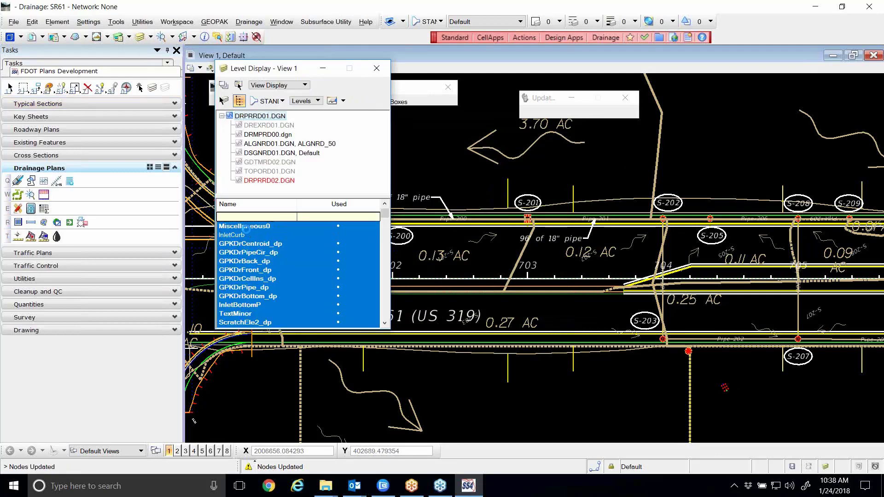
scroll(524, 215, "up", 5)
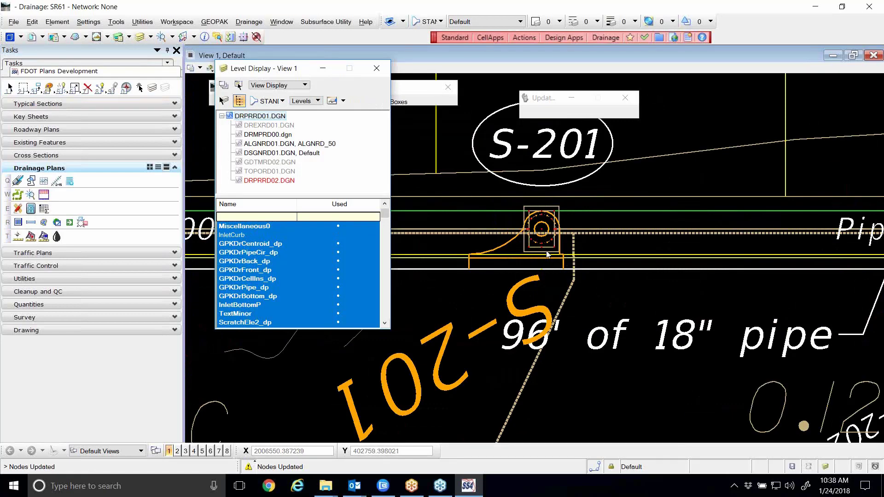
left_click_drag(278, 70, 425, 159)
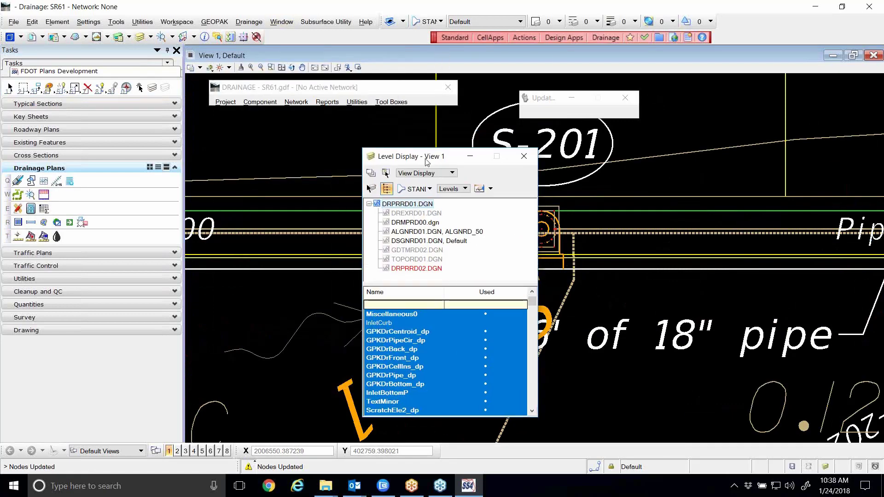
Step: Update all drainage links in the plan
left_click(260, 102)
mouse_move(282, 139)
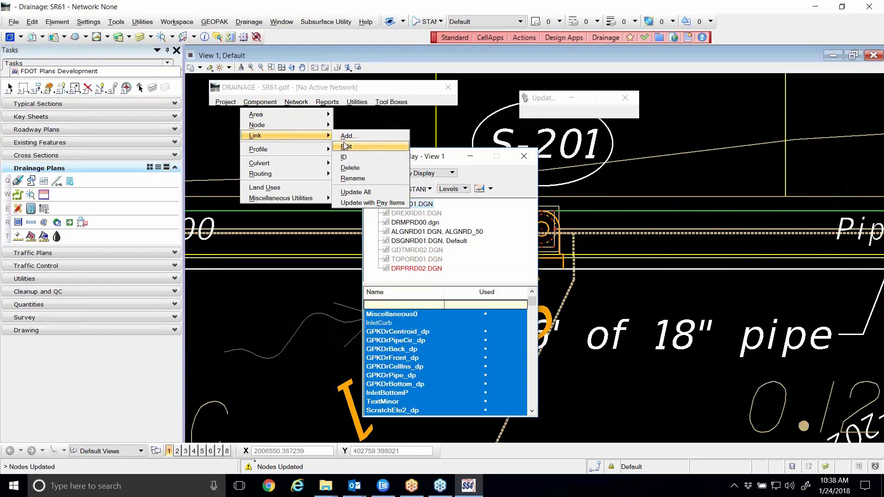
left_click(355, 192)
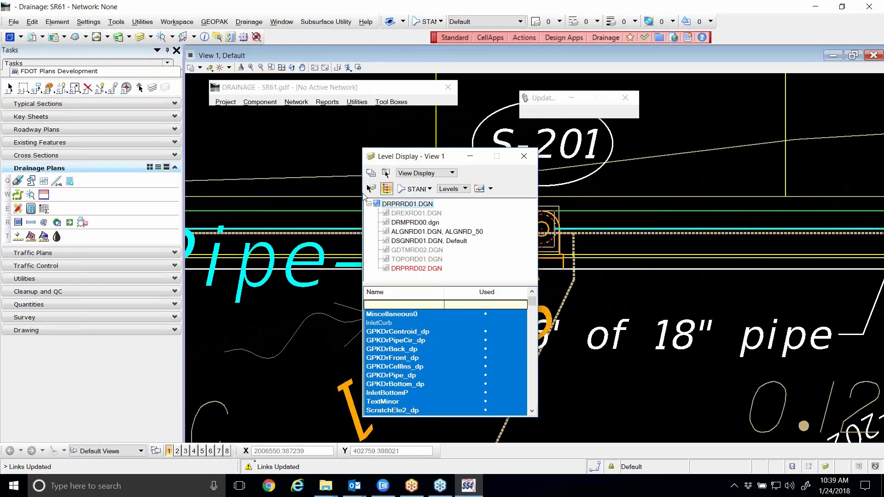
scroll(642, 229, "up", 2)
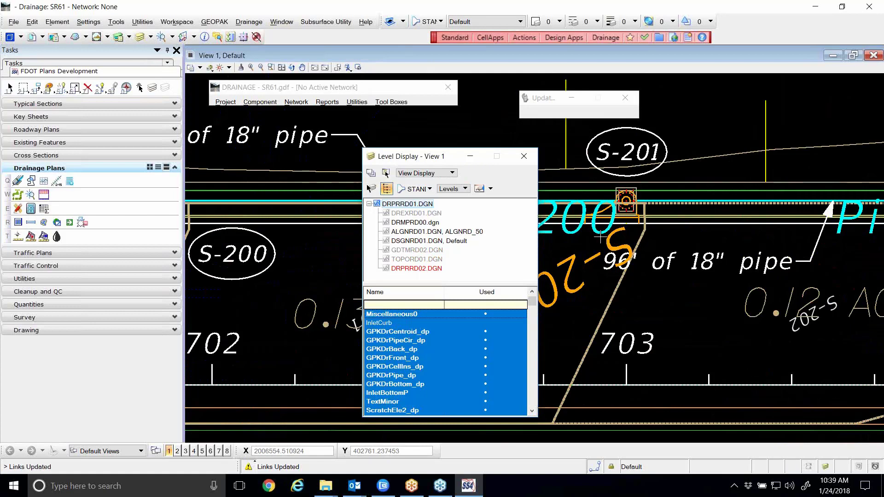
Step: In the project's Plan Symbology preferences, turn off the labels for areas, pipes, ditches and culverts
left_click(229, 106)
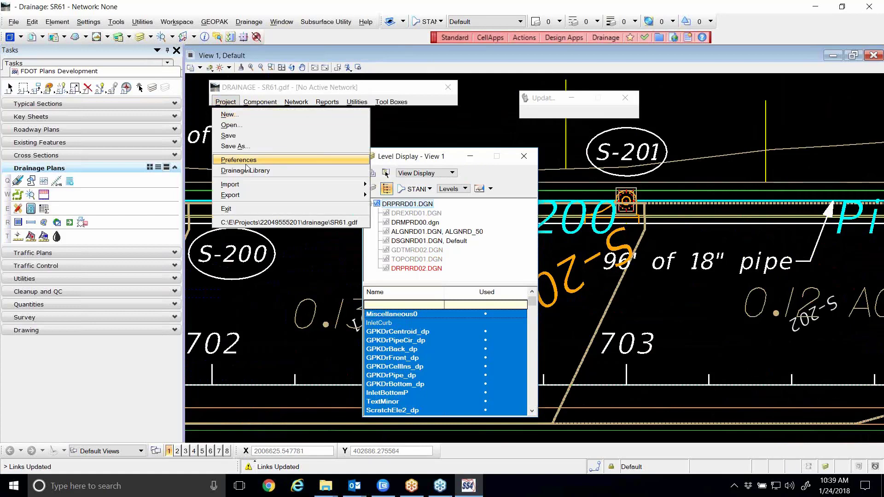
left_click(239, 158)
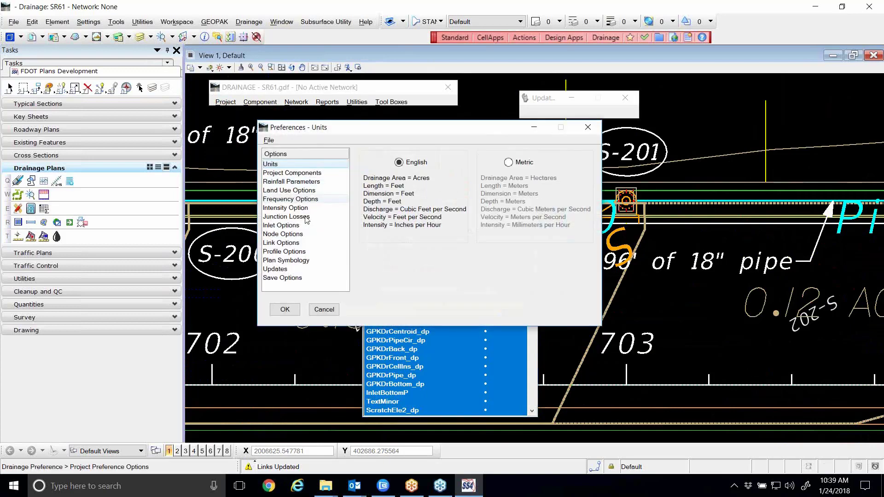
left_click(288, 261)
left_click(504, 179)
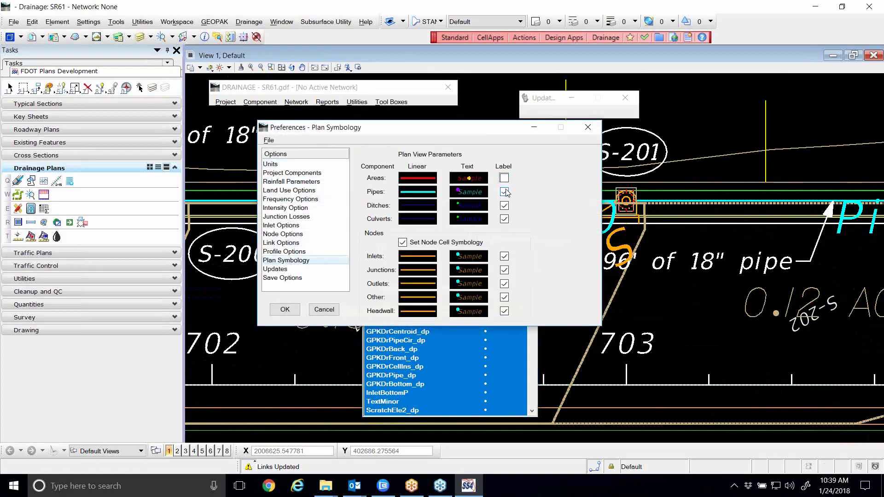
left_click(504, 192)
left_click(503, 205)
left_click(503, 219)
mouse_move(451, 180)
Step: Browse the levels available for the areas' linear symbology, and cancel the feature settings
left_click(420, 179)
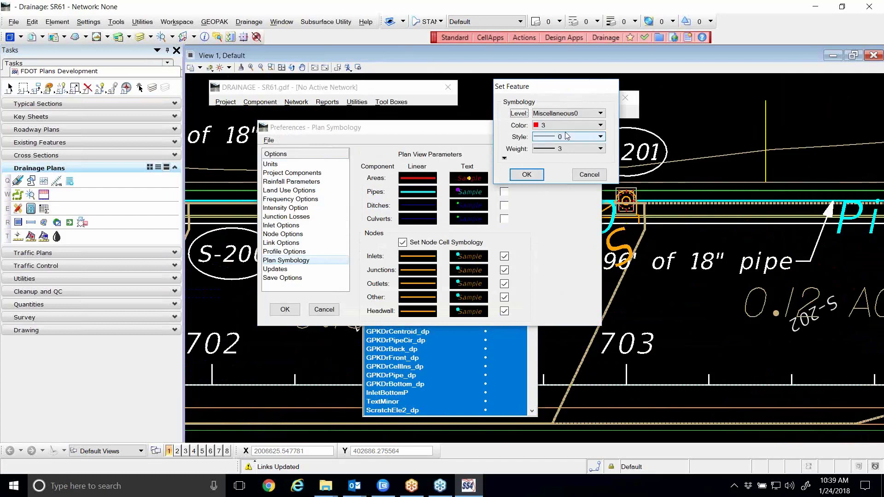
left_click(582, 114)
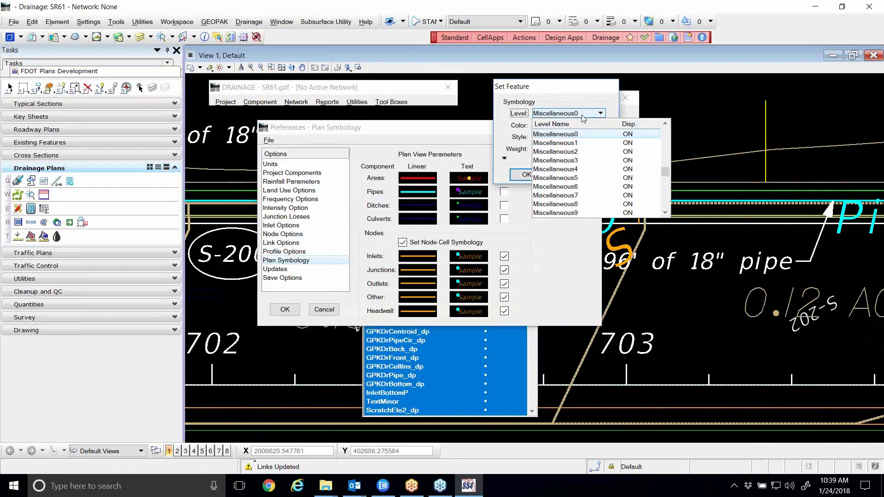
scroll(581, 146, "up", 8)
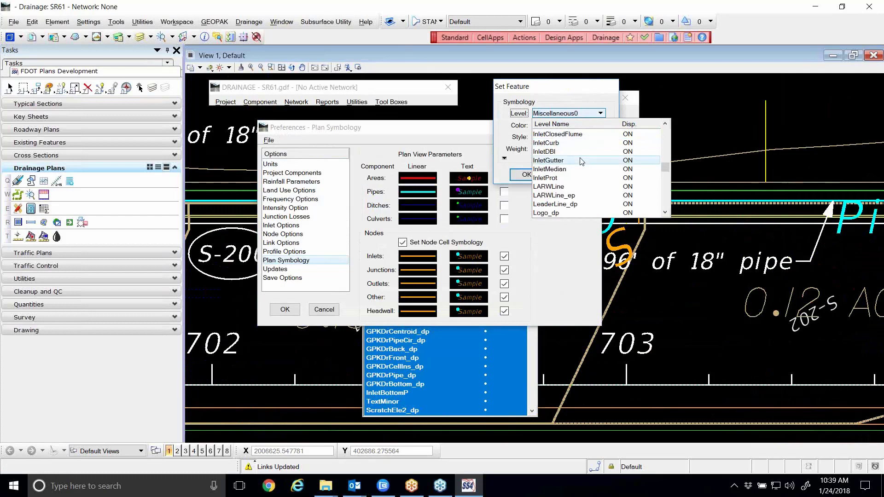
scroll(577, 159, "up", 6)
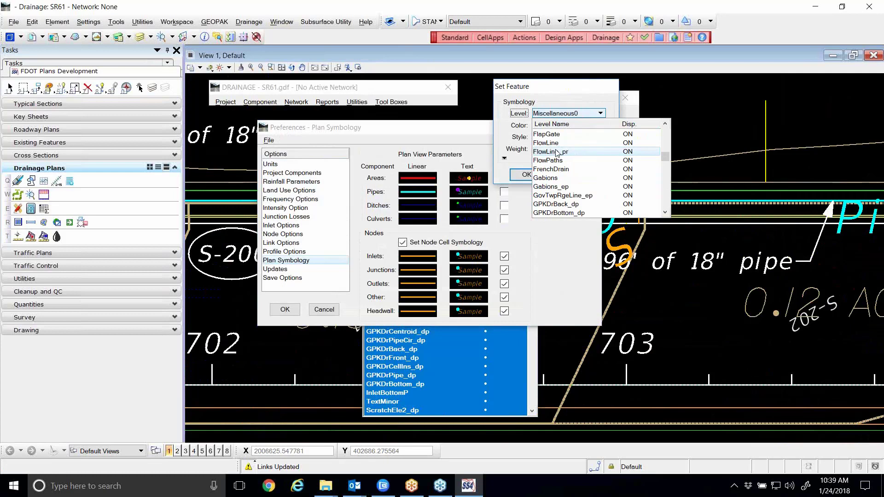
left_click(425, 133)
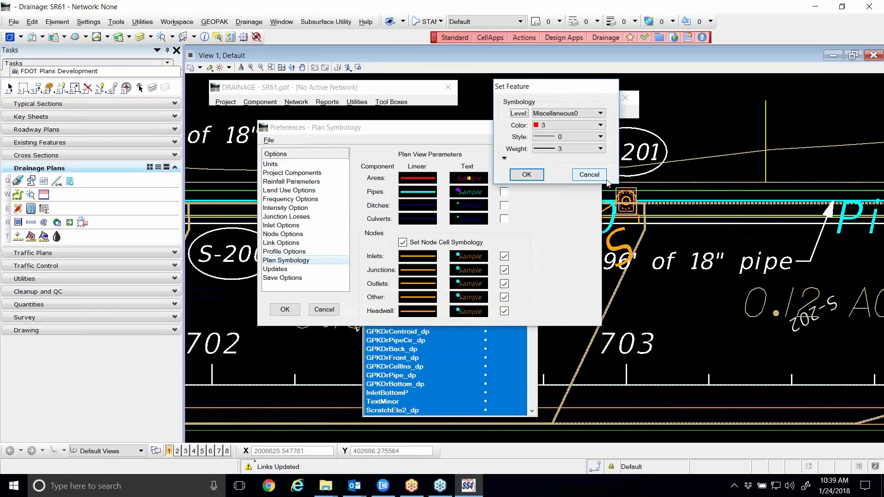
left_click(590, 175)
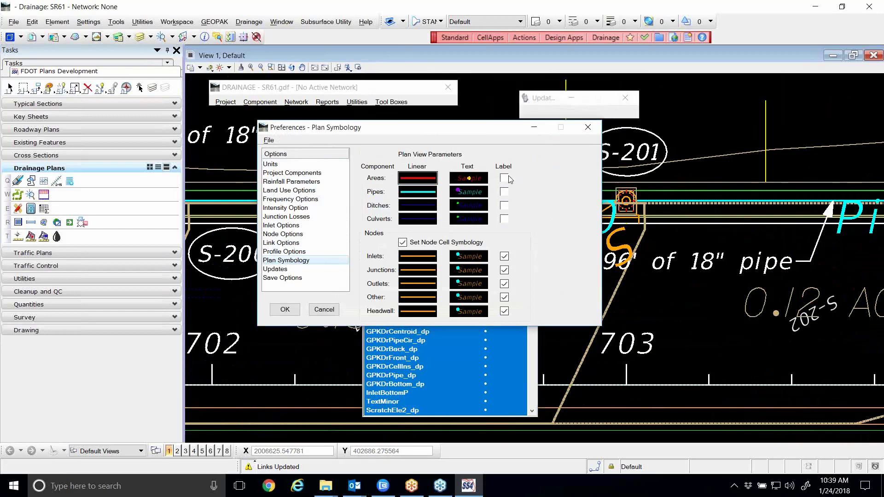
Step: Turn off Set Node Cell Symbology and the labels of inlets, junctions, outlets, other nodes and headwalls, and store the preference changes
left_click(404, 243)
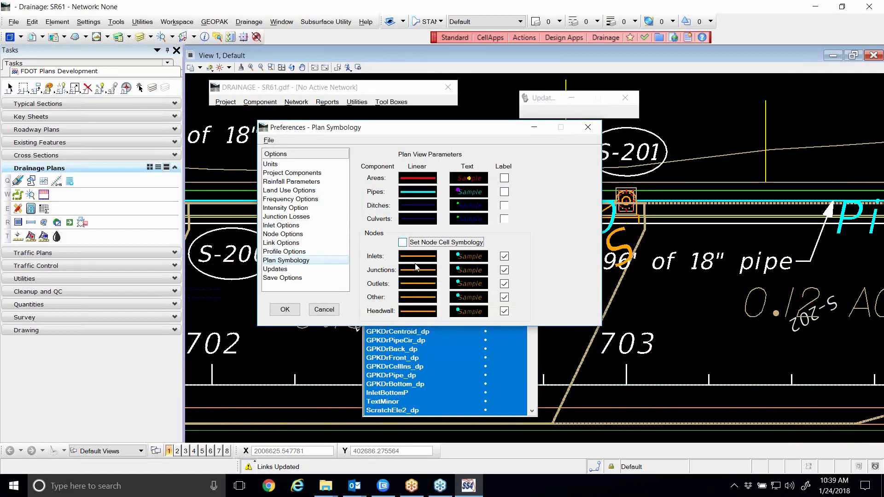
left_click(504, 256)
left_click(504, 283)
left_click(504, 269)
left_click(504, 297)
left_click(504, 311)
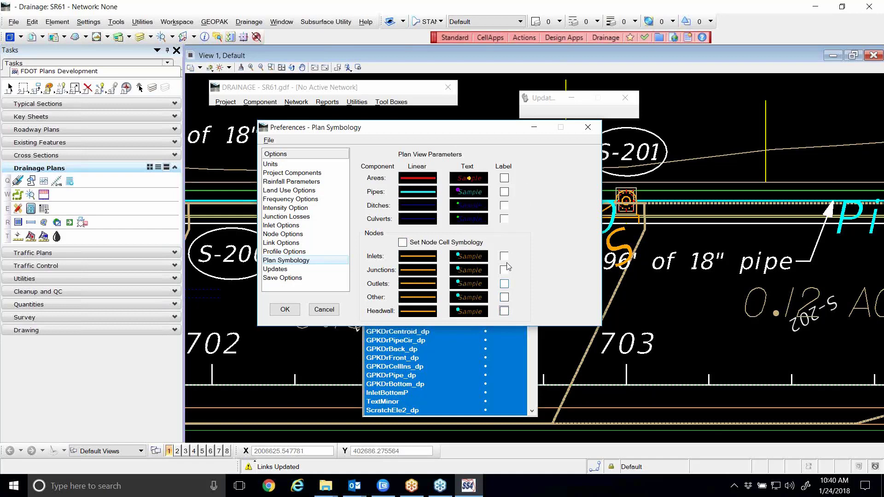
left_click(287, 311)
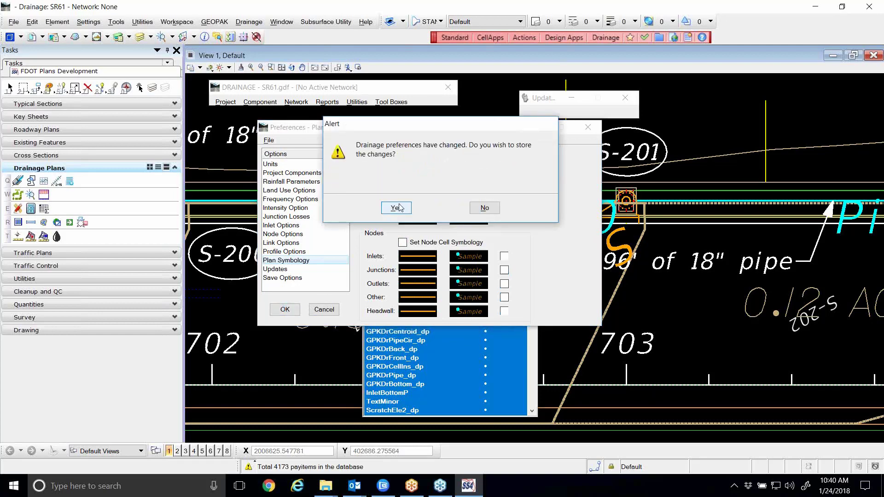
left_click(397, 208)
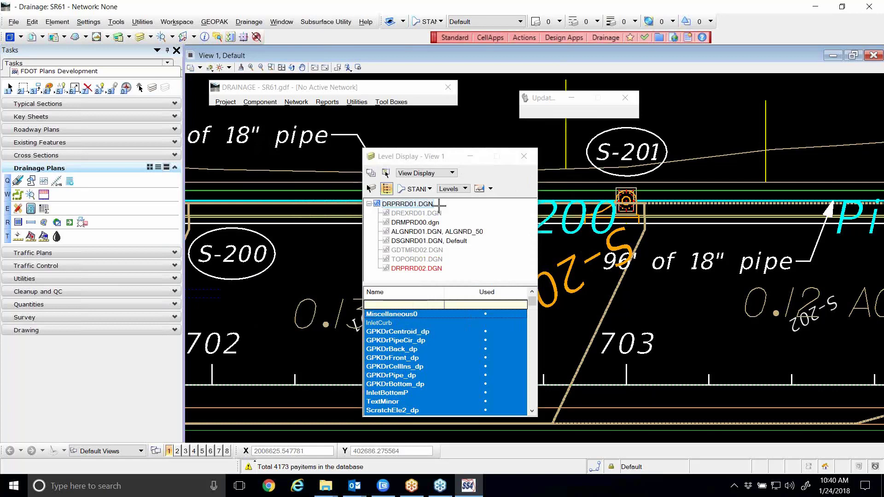
Step: Close the level display and update all nodes using the changed symbology preferences
left_click(523, 156)
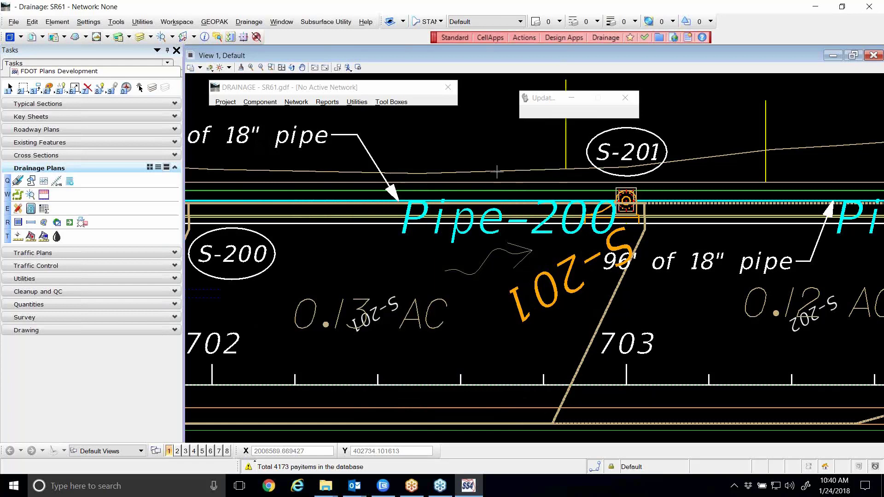
left_click(266, 103)
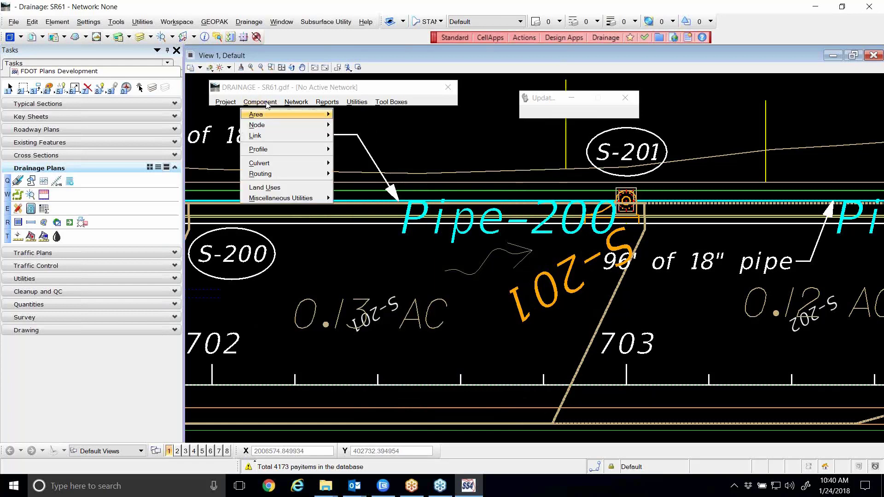
mouse_move(276, 123)
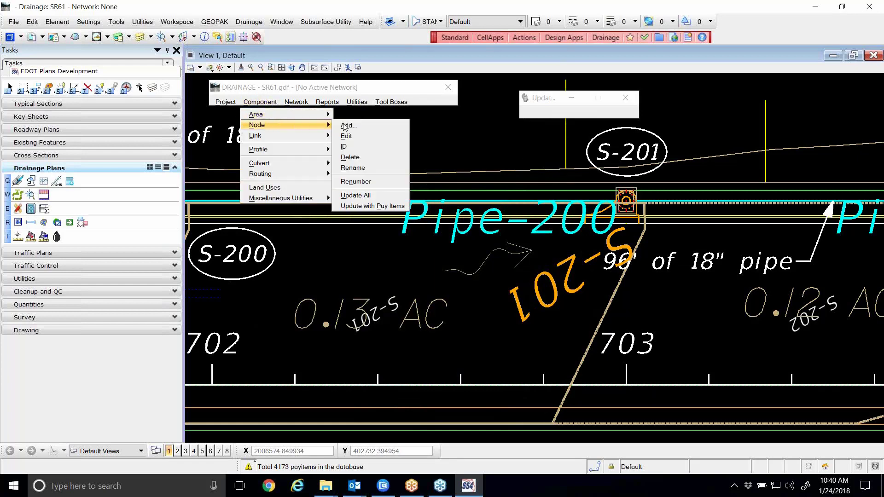
left_click(371, 196)
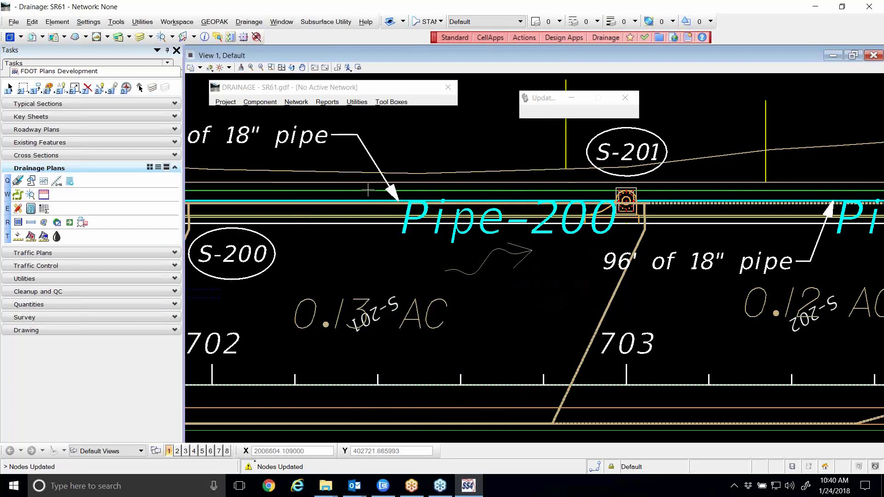
left_click(140, 37)
left_click(522, 157)
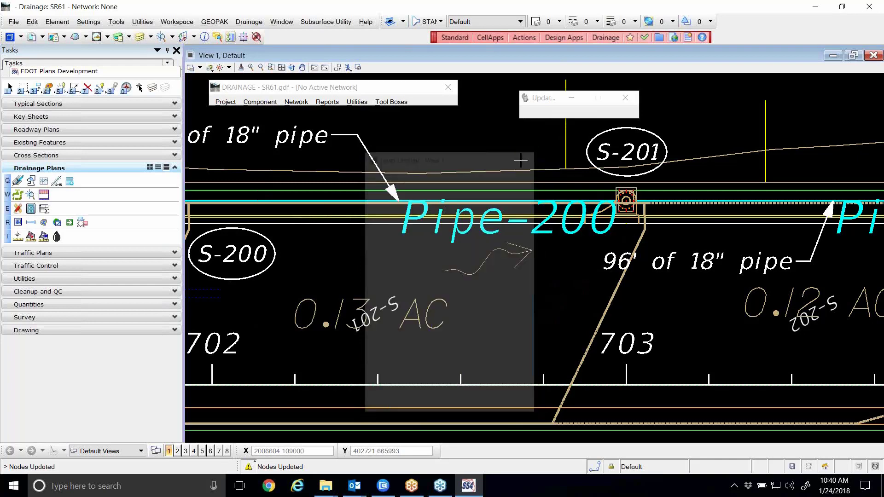
Step: Update all links using the changed label preferences, and return to element selection
left_click(271, 106)
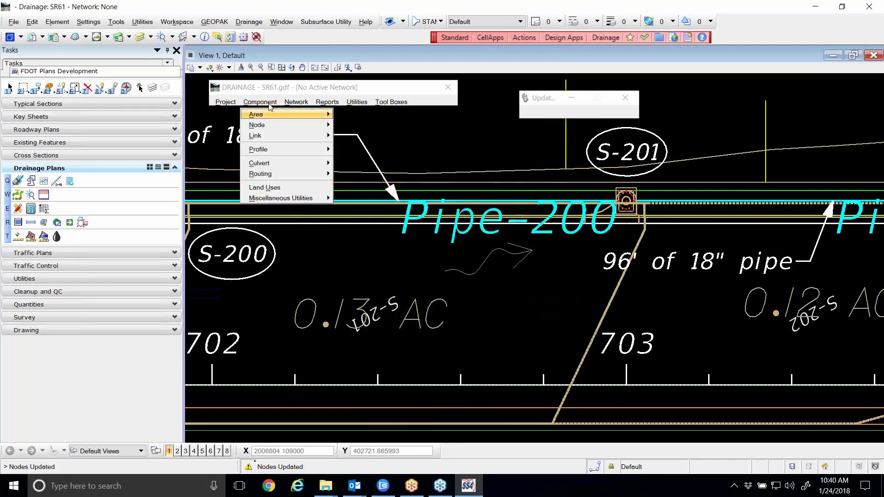
mouse_move(272, 135)
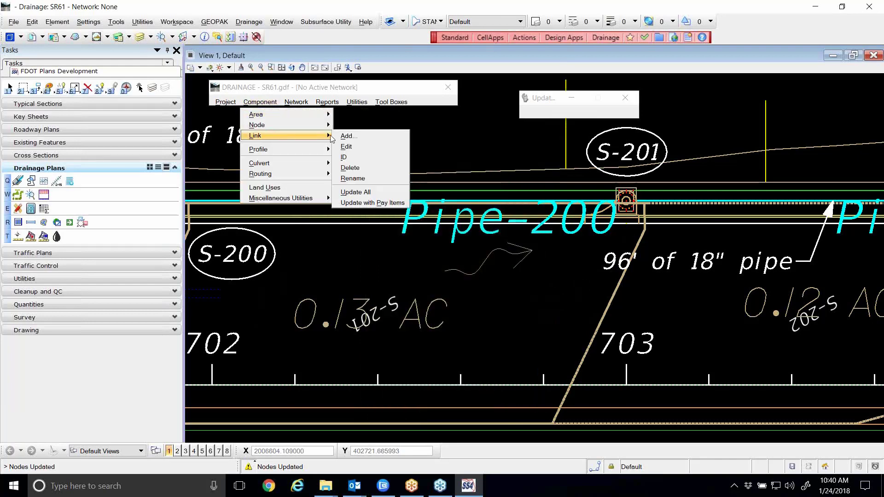
left_click(366, 193)
scroll(396, 197, "down", 1)
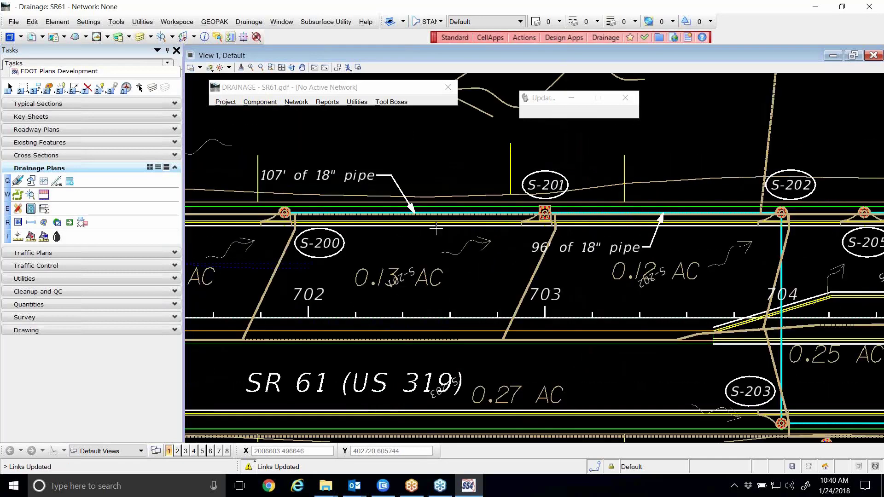
scroll(373, 204, "up", 1)
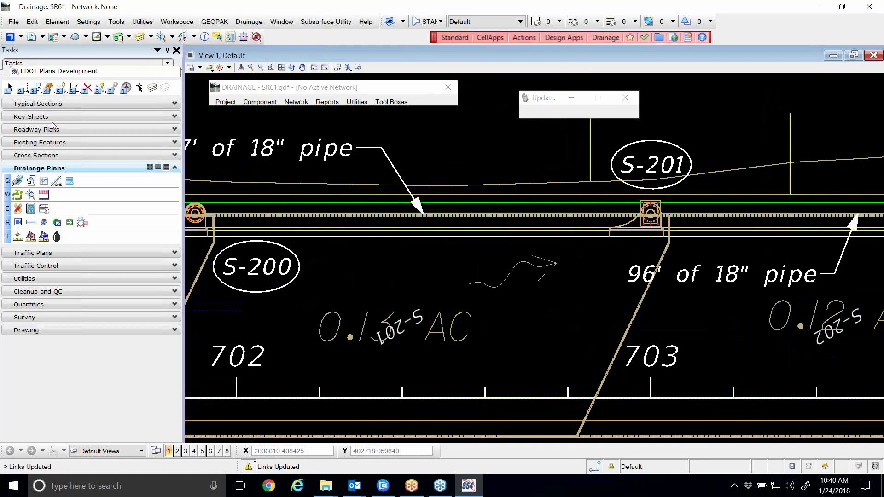
left_click(9, 88)
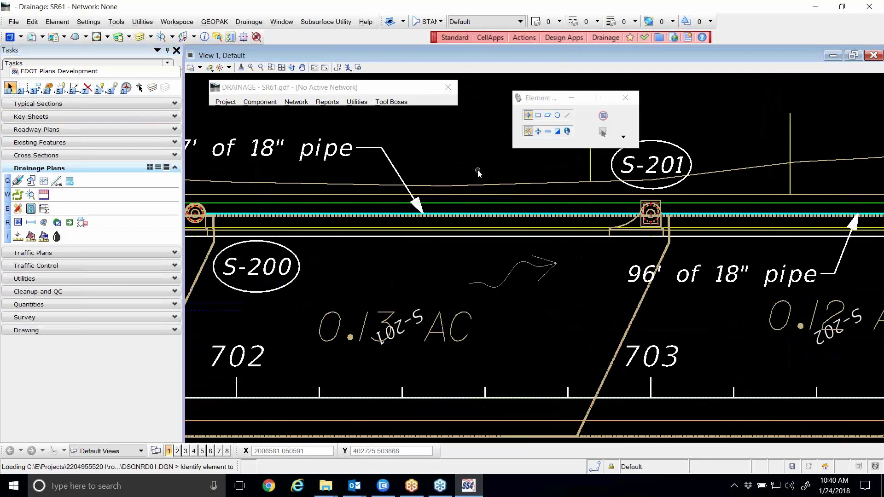
Step: Update all drainage areas in the plan
left_click(262, 103)
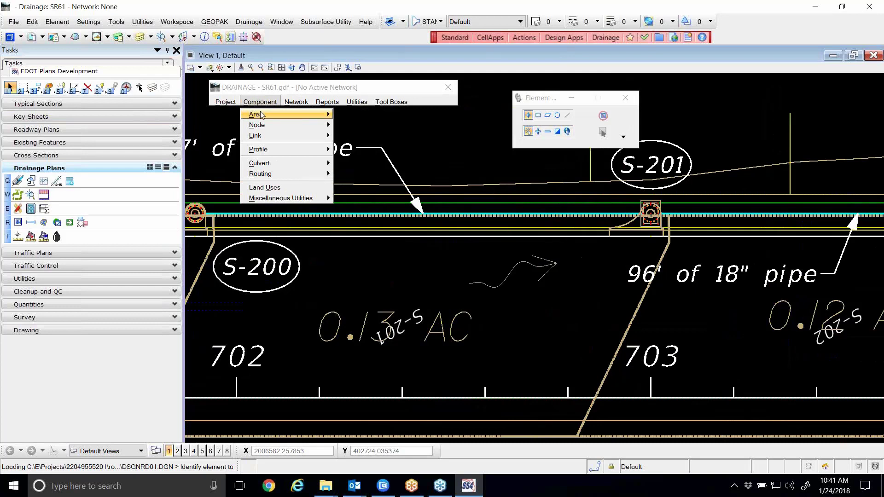
mouse_move(277, 126)
mouse_move(302, 112)
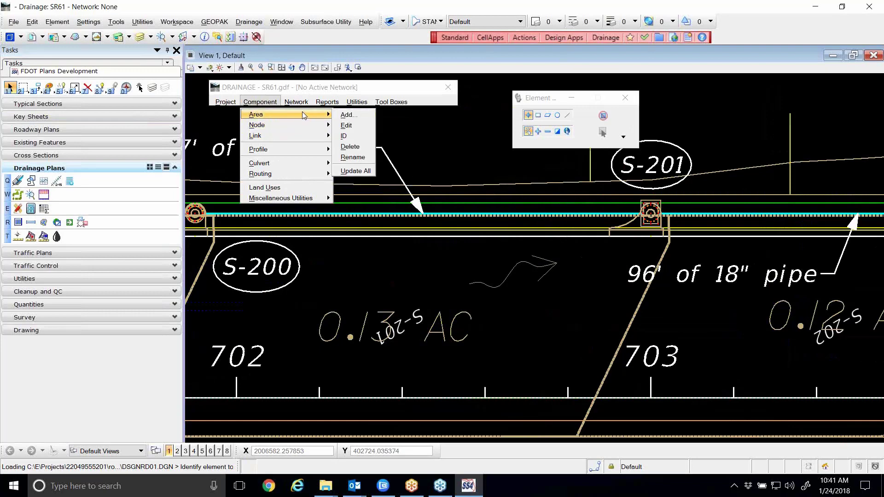
left_click(355, 171)
scroll(401, 213, "down", 4)
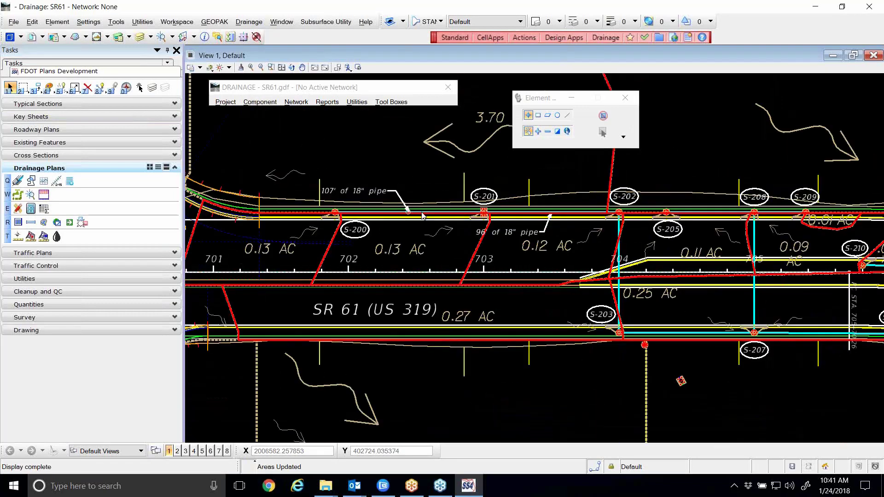
scroll(491, 179, "up", 2)
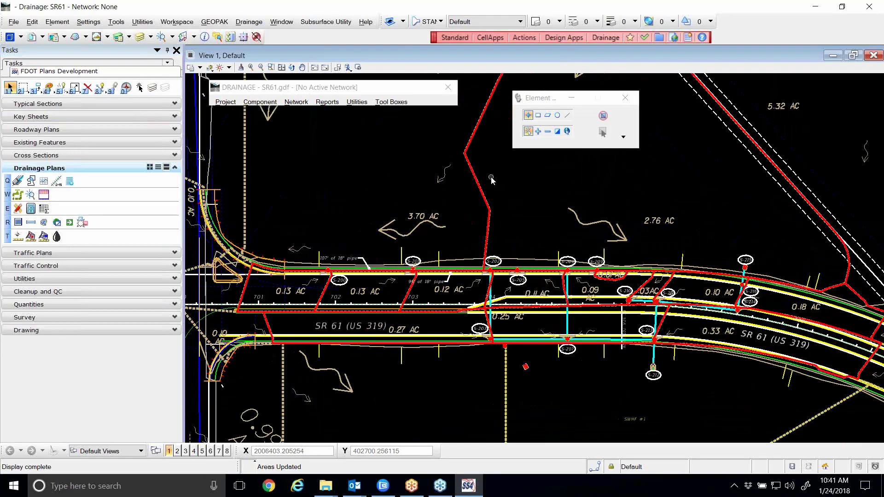
Step: Update all nodes with their pay items and inspect the inlet symbol at S-201
left_click(258, 102)
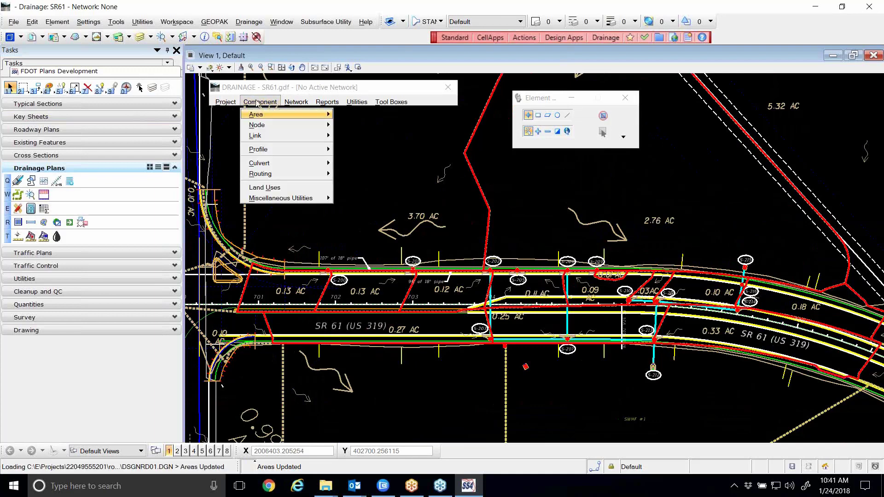
mouse_move(274, 126)
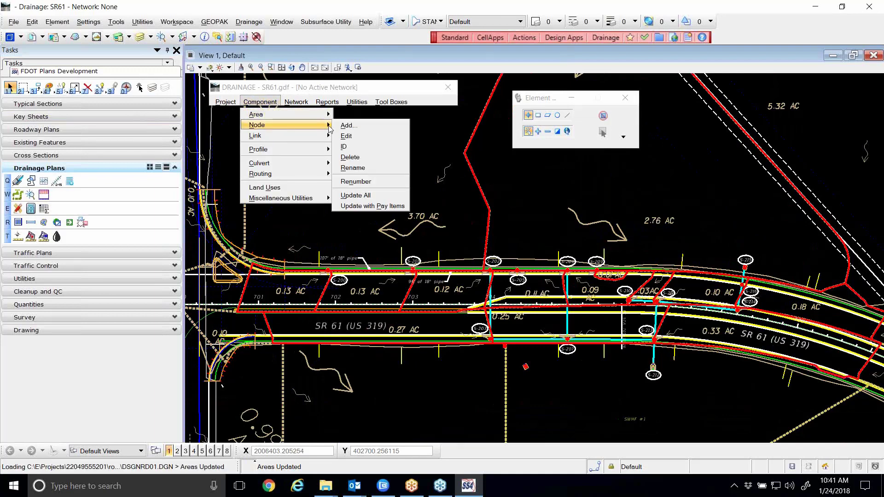
left_click(392, 206)
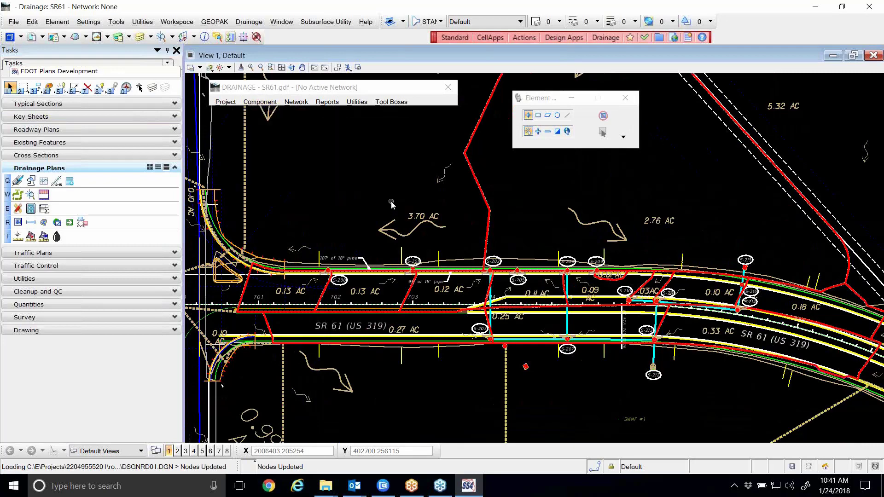
scroll(405, 271, "up", 8)
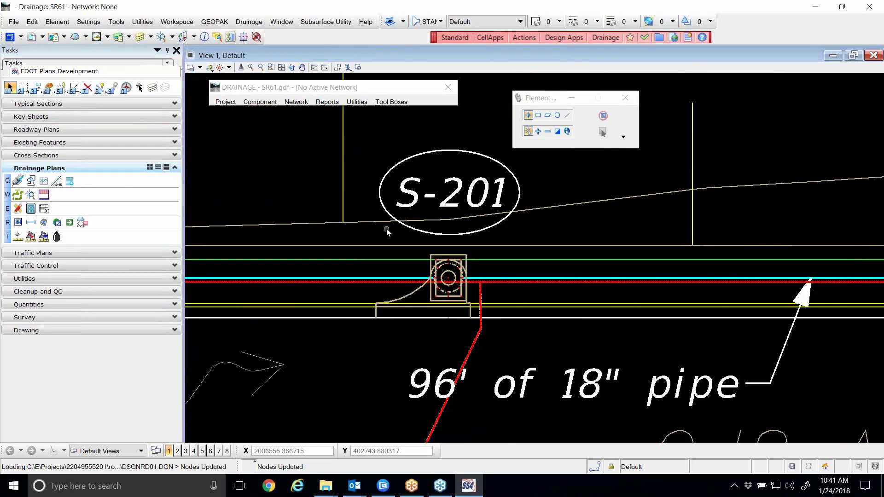
Step: Update all drainage links with their pay items
left_click(270, 104)
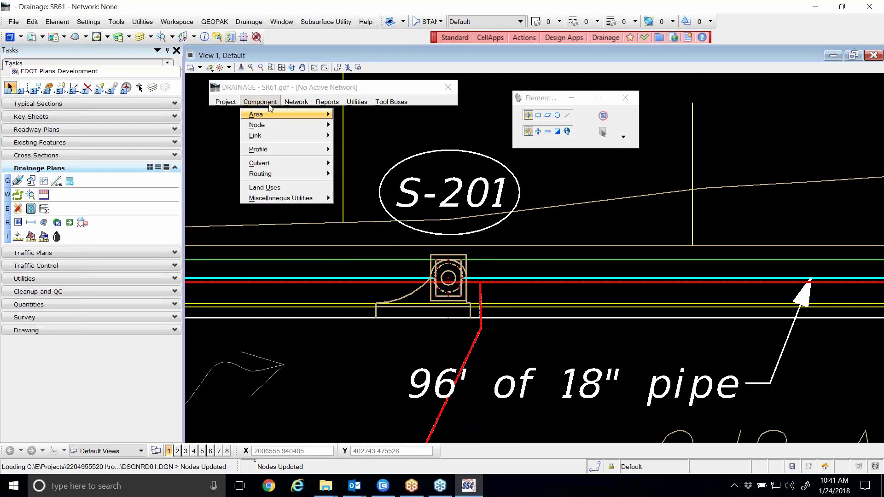
mouse_move(283, 136)
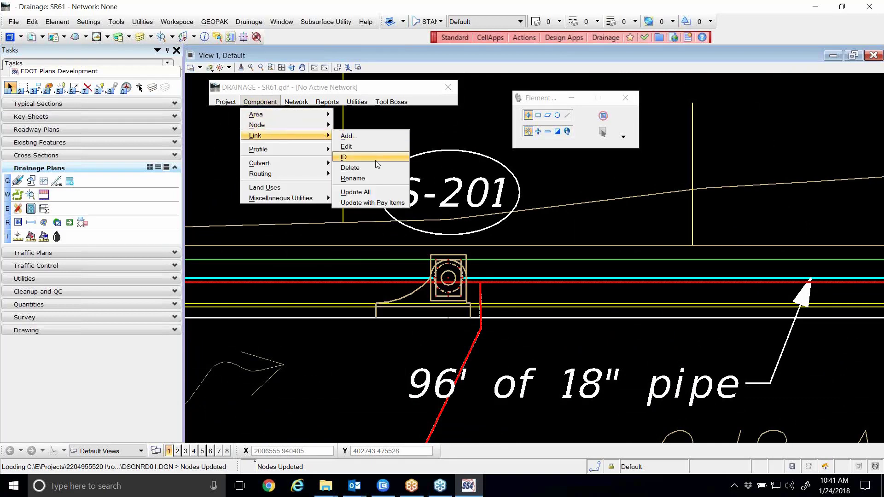
left_click(381, 203)
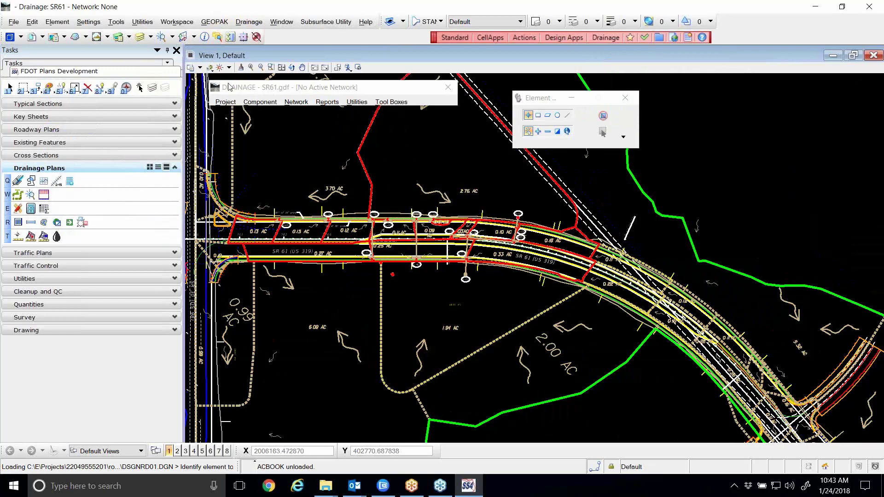
Step: Review the project's Plan Symbology preferences for areas, pipes and nodes, and close them
left_click(225, 102)
left_click(237, 159)
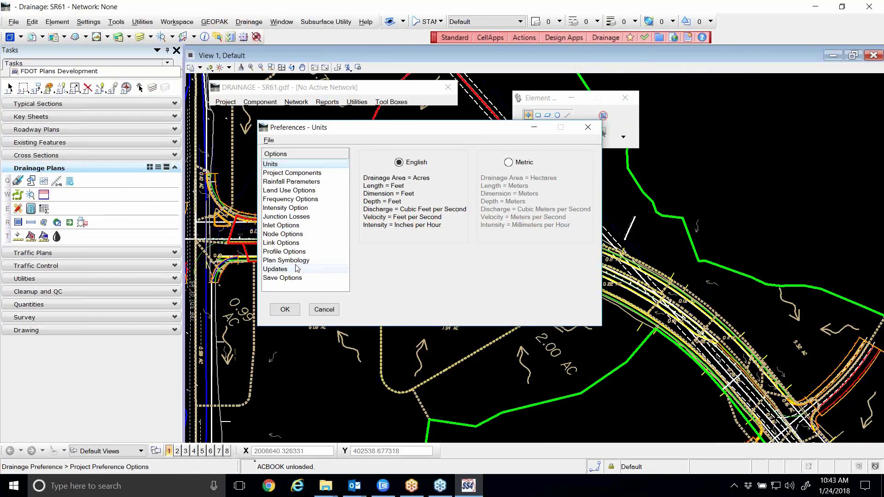
left_click(293, 260)
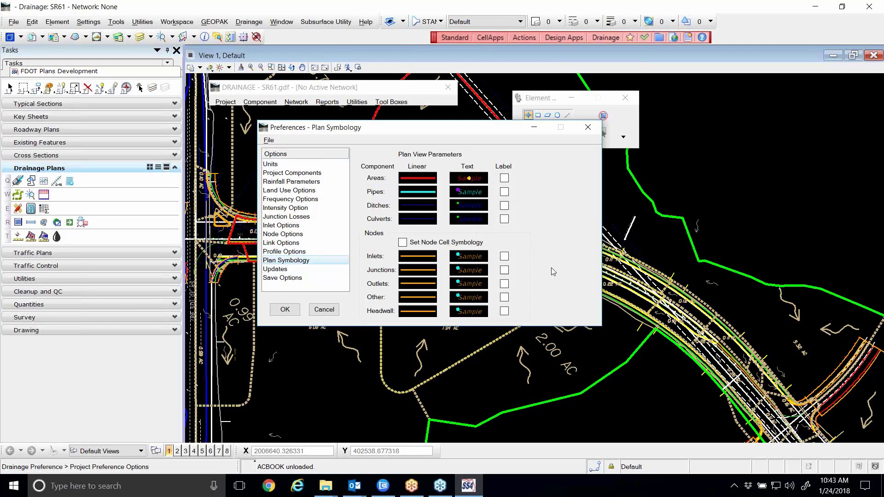
mouse_move(420, 181)
left_click_drag(417, 134, 426, 126)
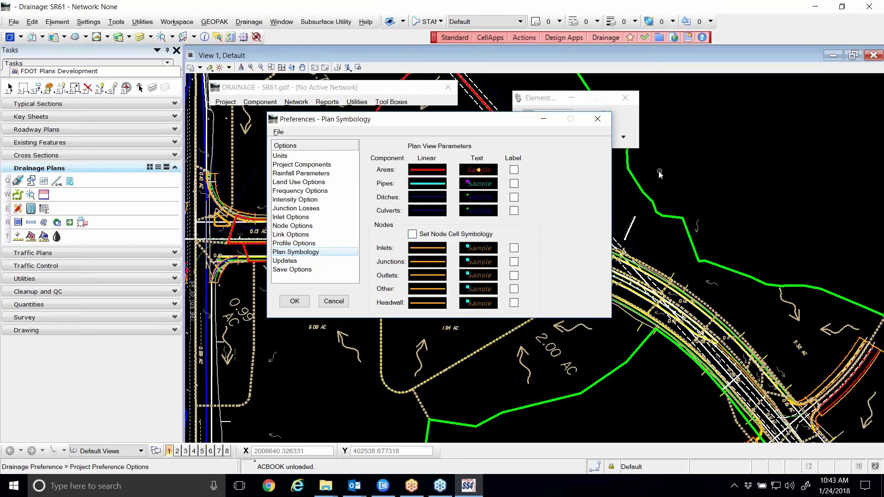
left_click(597, 119)
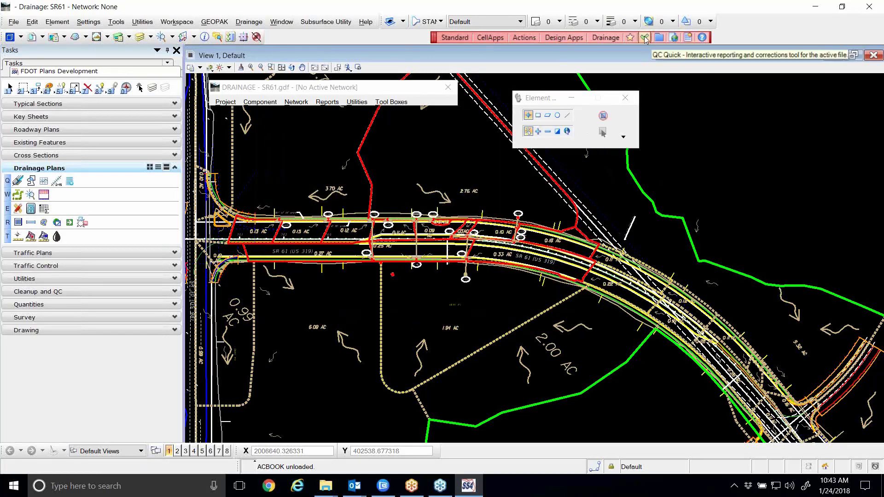
Step: Run the QC Quick check on the active file, review its error list, and repeat the check
left_click(645, 37)
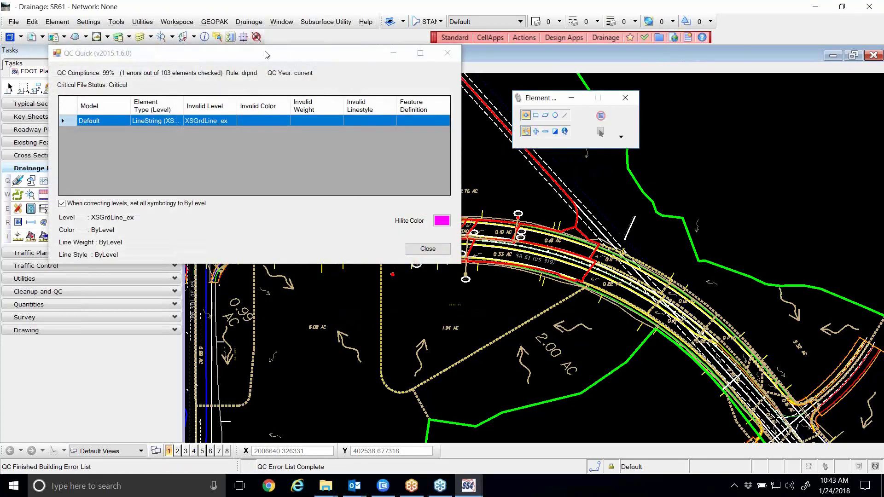
left_click_drag(266, 56, 506, 109)
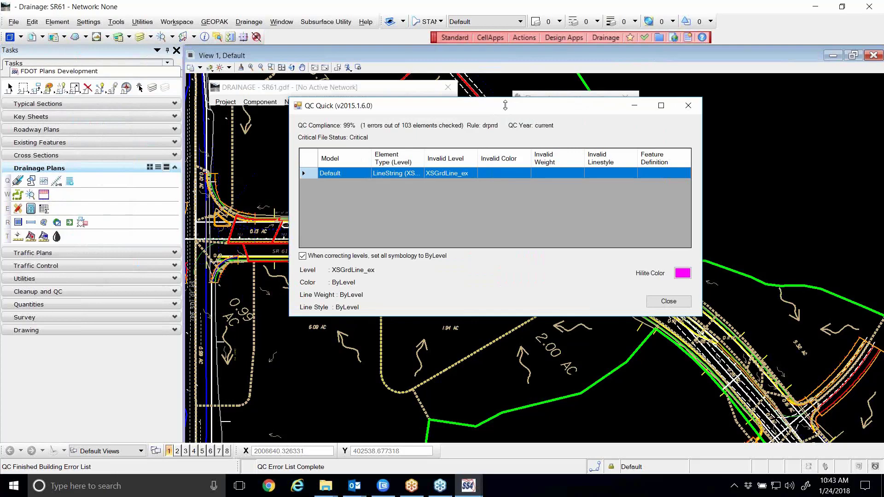
left_click_drag(505, 105, 506, 124)
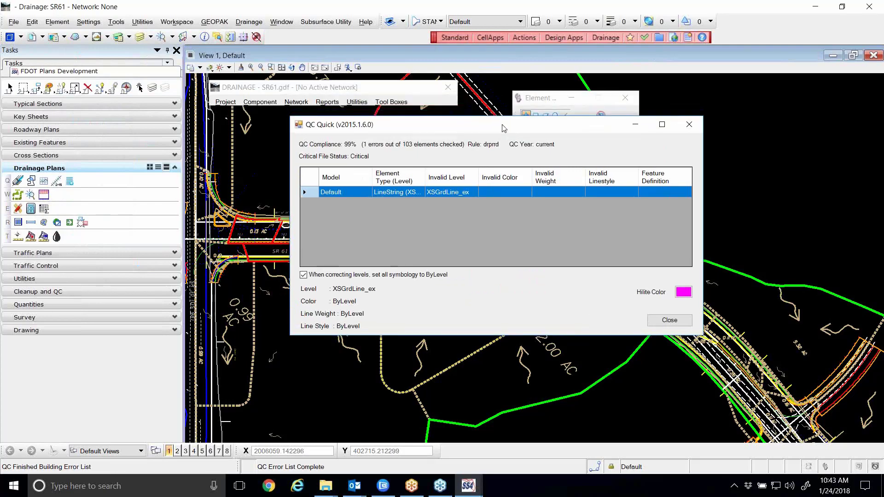
left_click(689, 126)
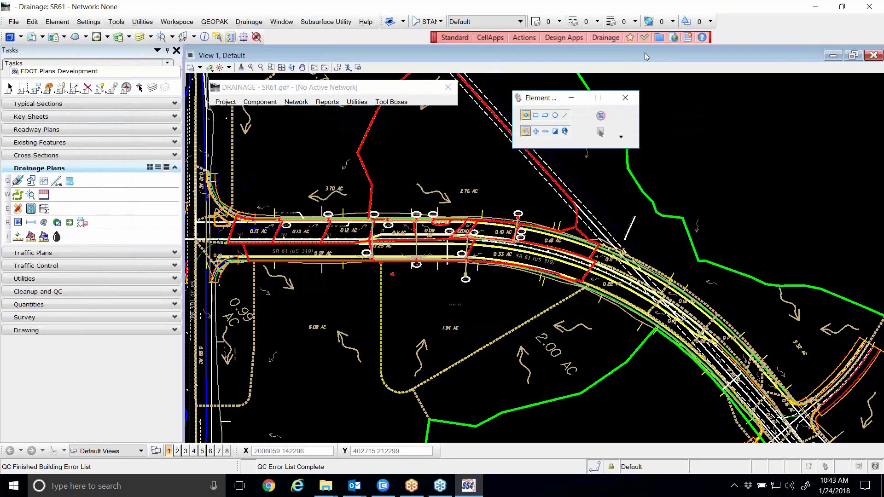
left_click(644, 38)
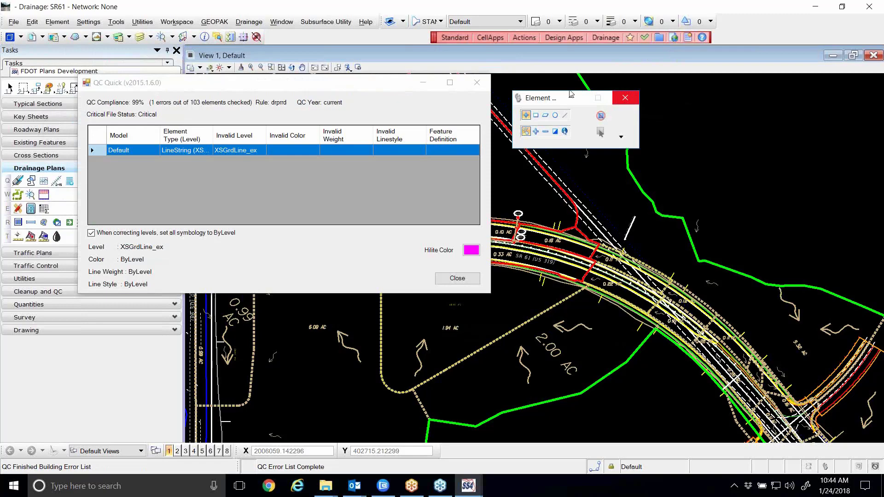
left_click(477, 83)
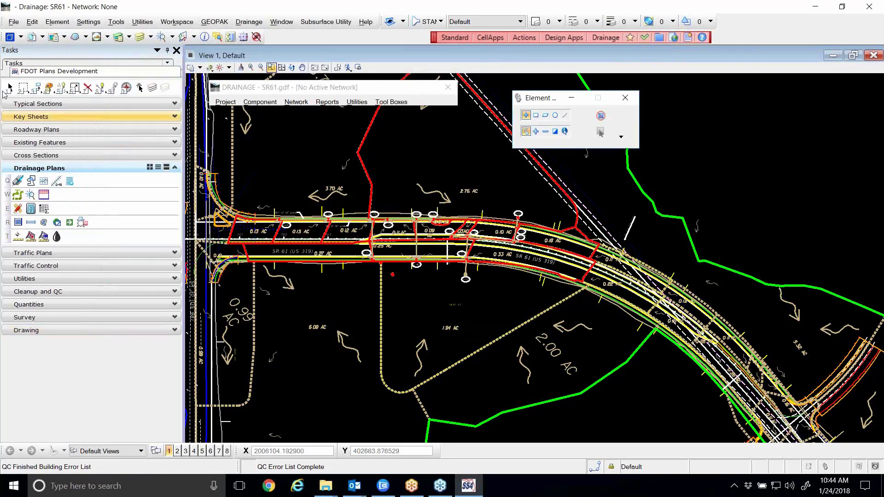
Step: Open DREXRD01.DGN from the drainage folder and return to DRPRRD01.DGN
left_click(14, 22)
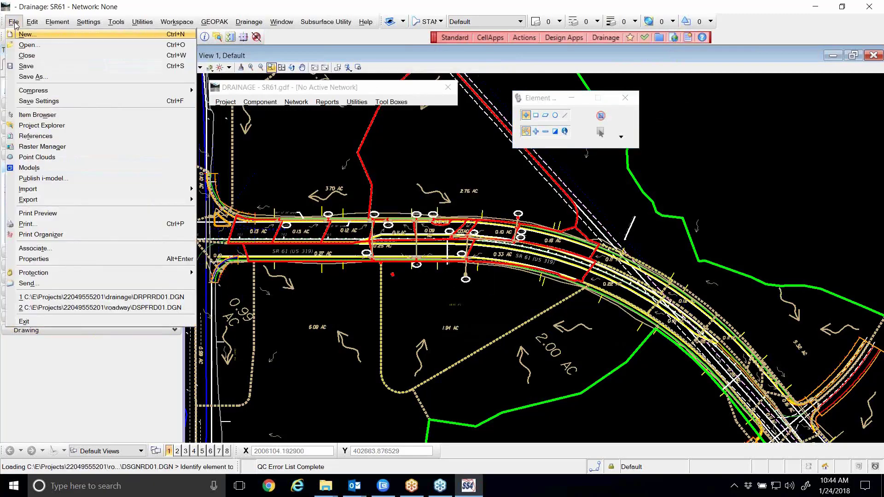
left_click(27, 44)
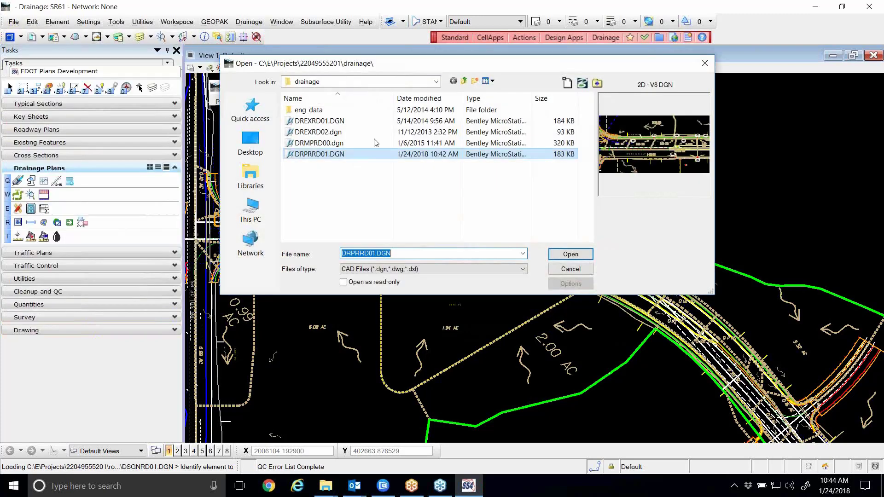
left_click(322, 120)
left_click(571, 254)
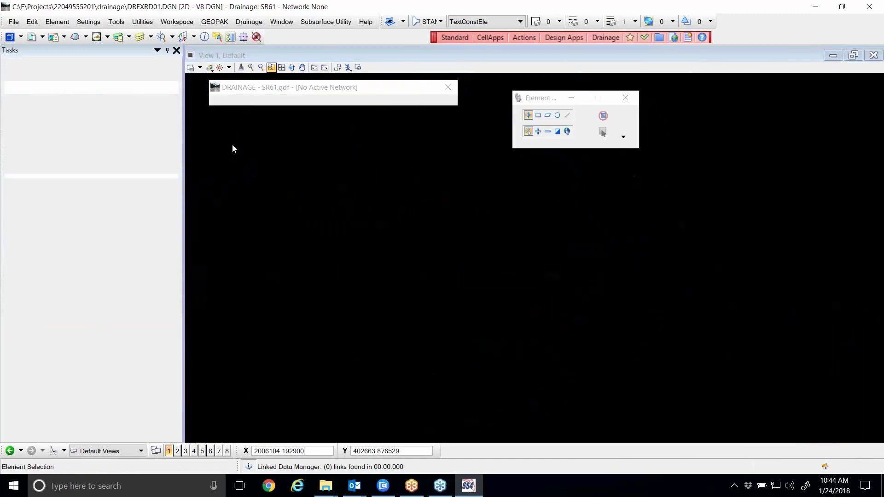
left_click(13, 22)
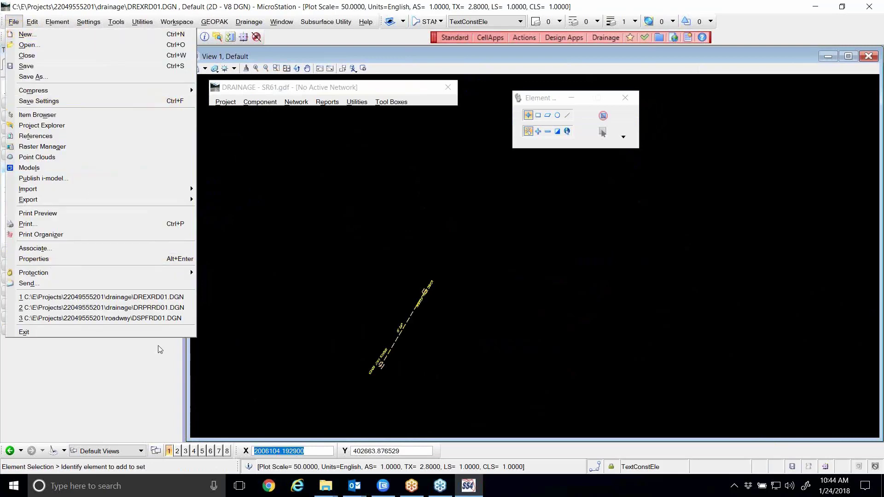
left_click(170, 334)
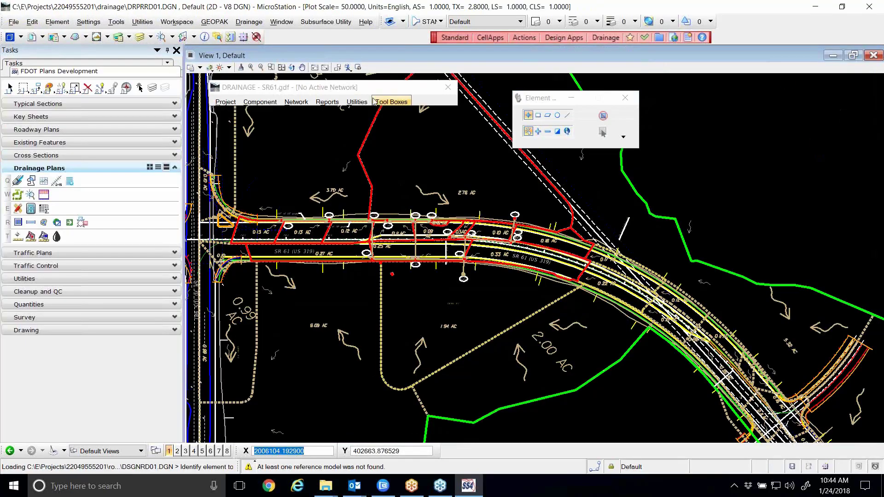
left_click(281, 67)
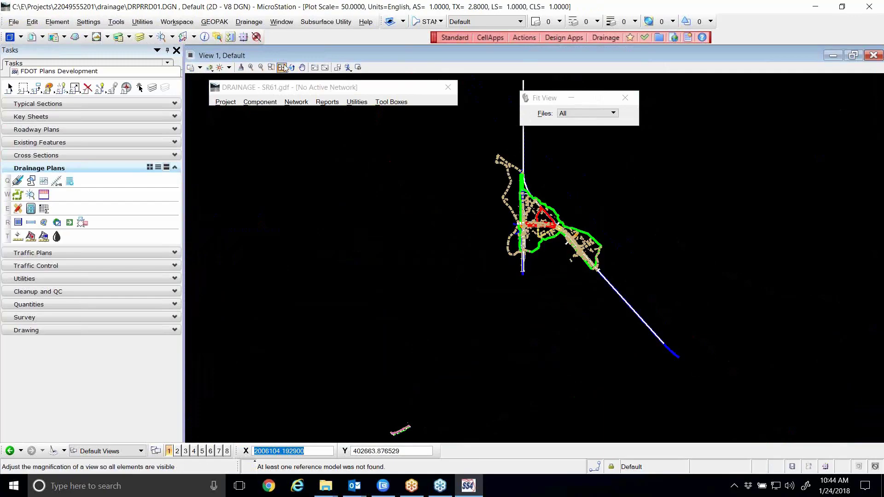
left_click(292, 67)
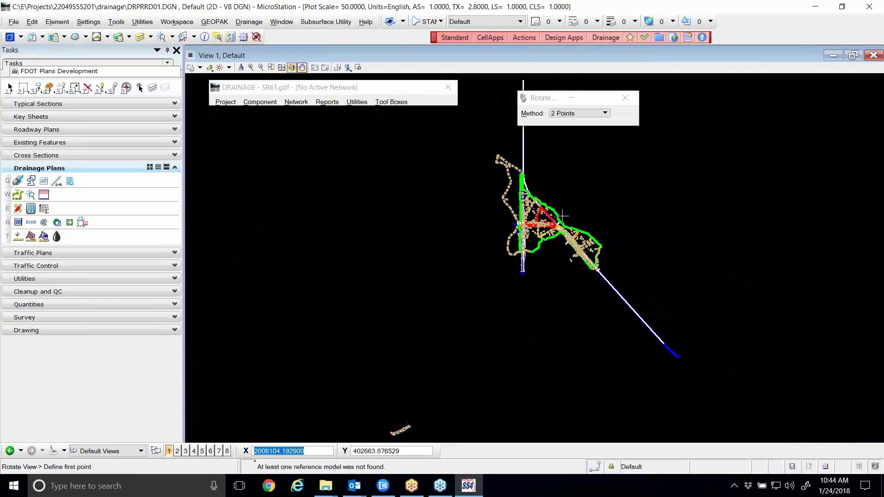
scroll(561, 213, "up", 3)
scroll(462, 243, "up", 3)
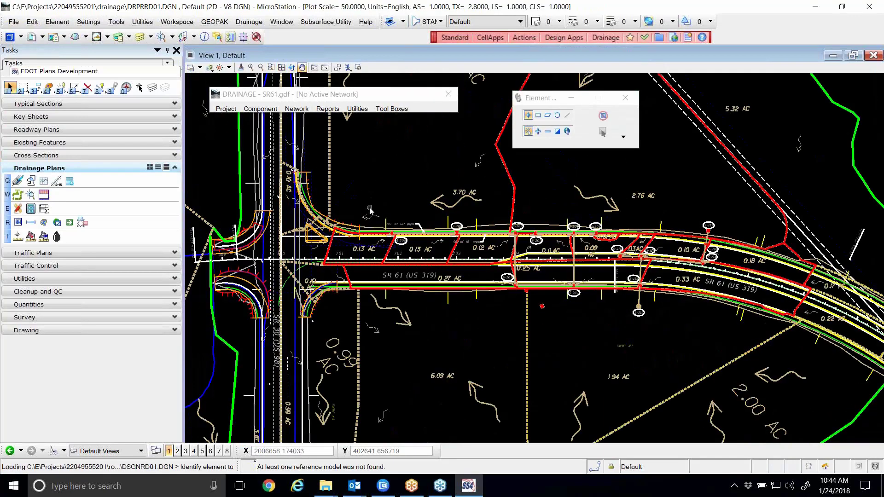
left_click(260, 108)
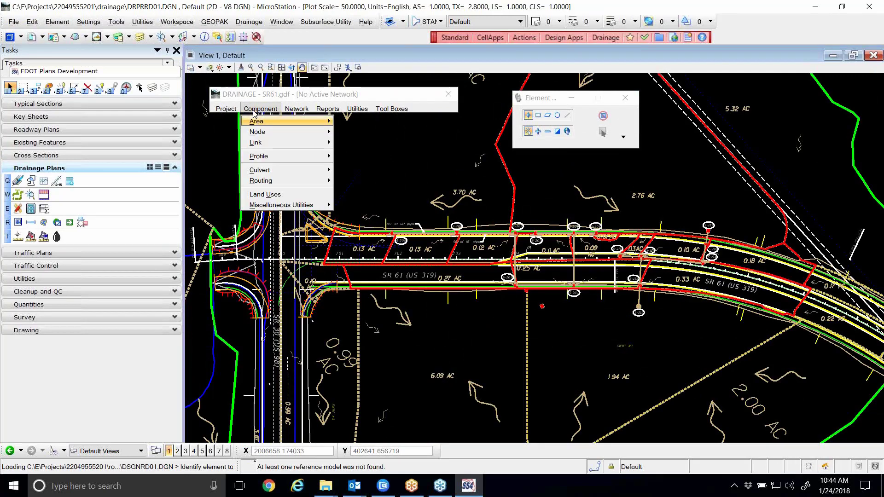
mouse_move(293, 121)
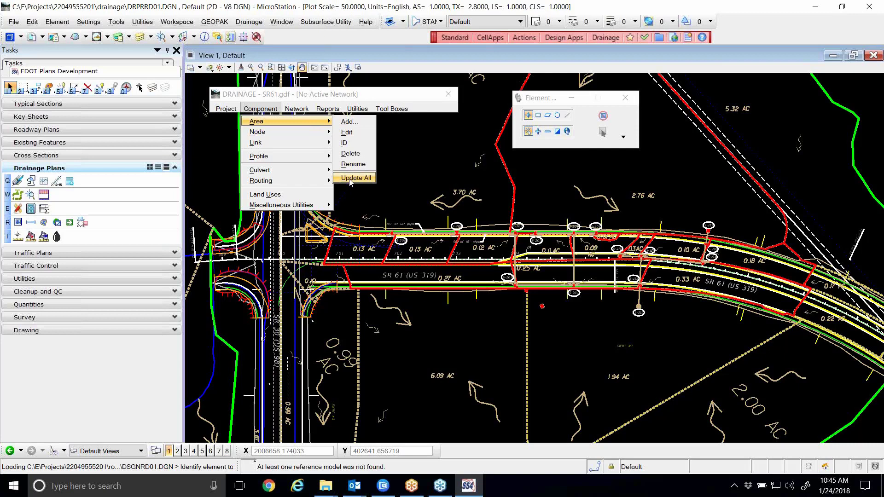
mouse_move(319, 134)
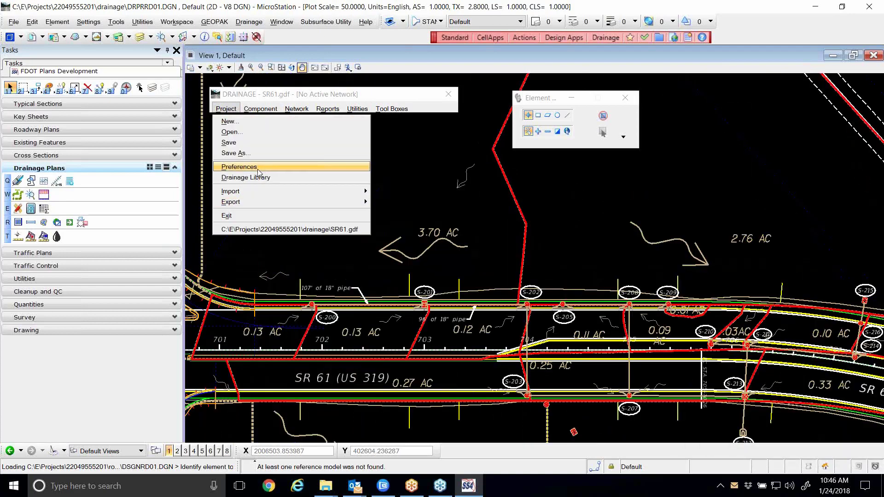
Step: Open the Plan Symbology options in the drainage project preferences
left_click(258, 173)
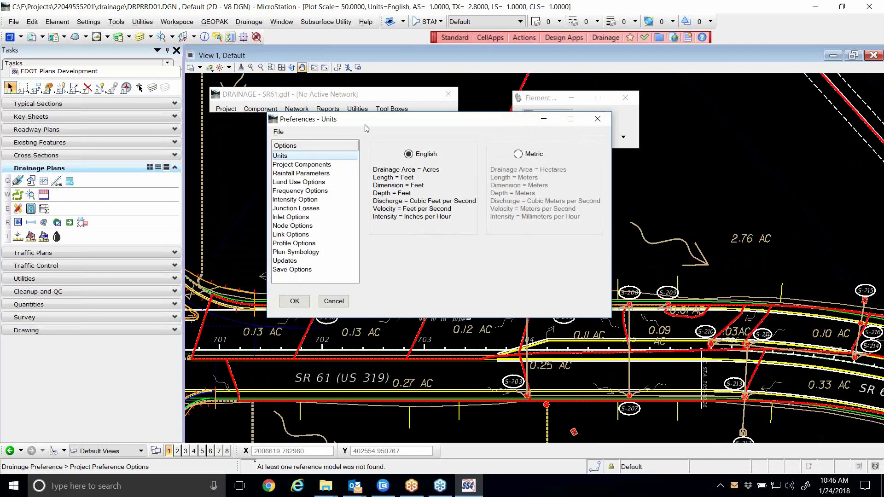
left_click_drag(367, 127, 361, 133)
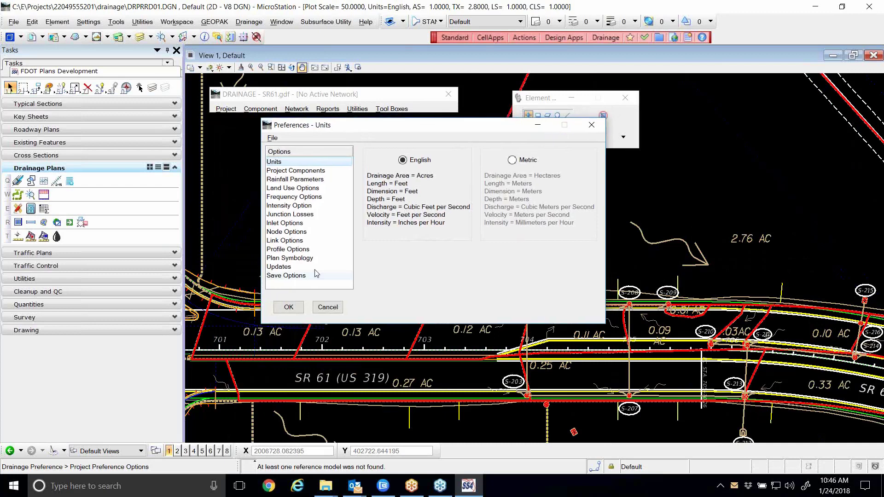
left_click(304, 259)
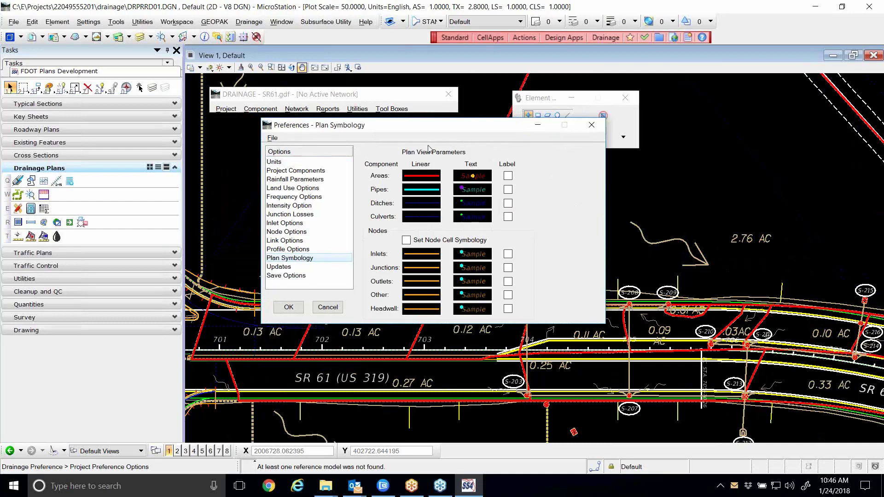
mouse_move(435, 202)
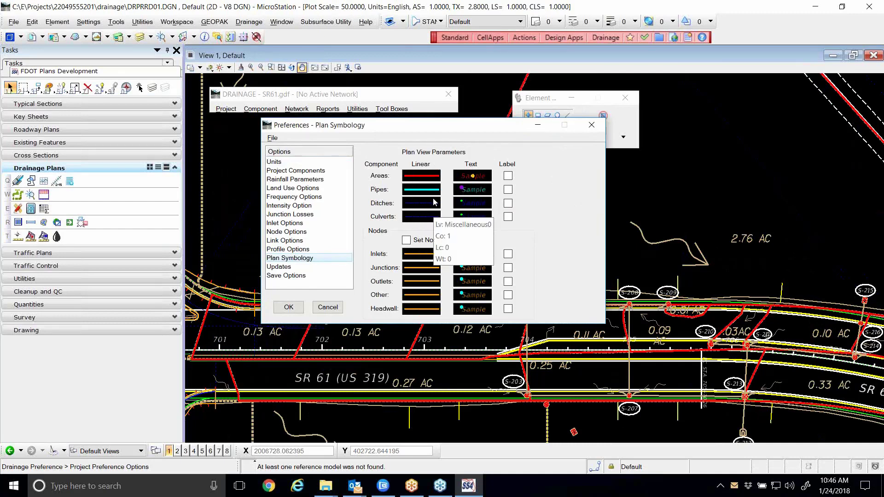
Step: Set the level of the drainage areas' linear symbology to DrainDivides00
left_click(422, 178)
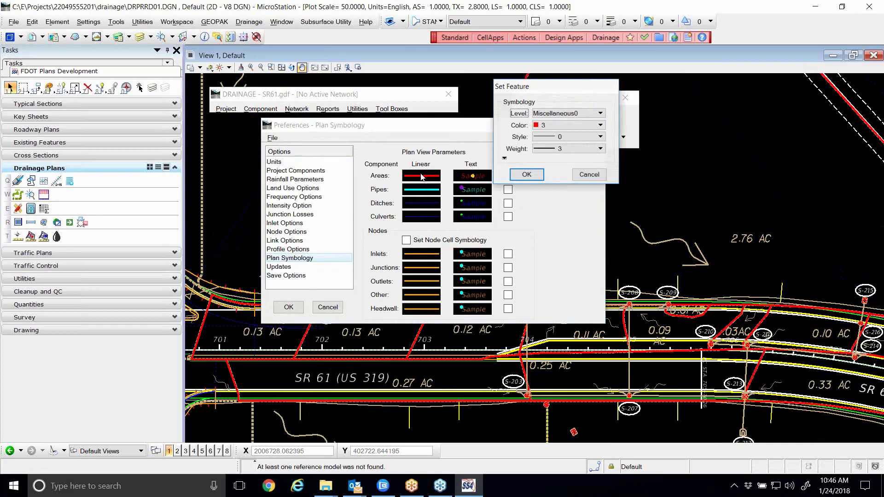
left_click(599, 113)
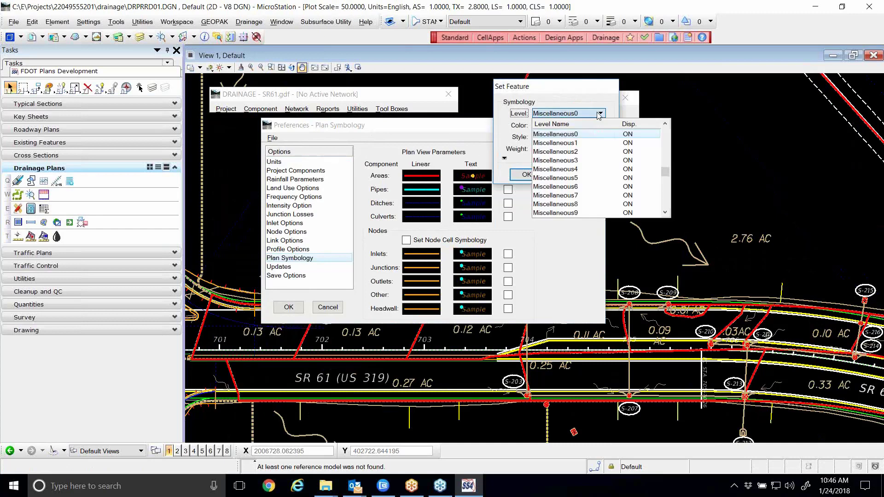
scroll(576, 178, "down", 10)
scroll(576, 177, "up", 20)
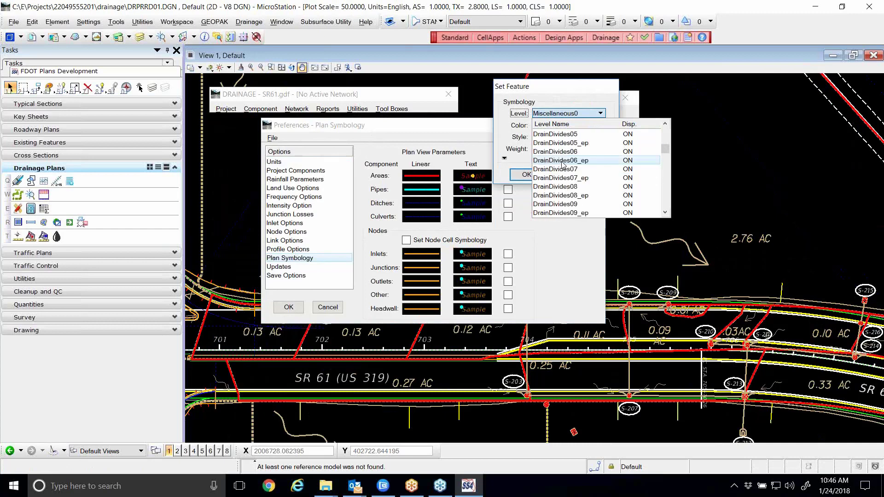
scroll(563, 164, "up", 4)
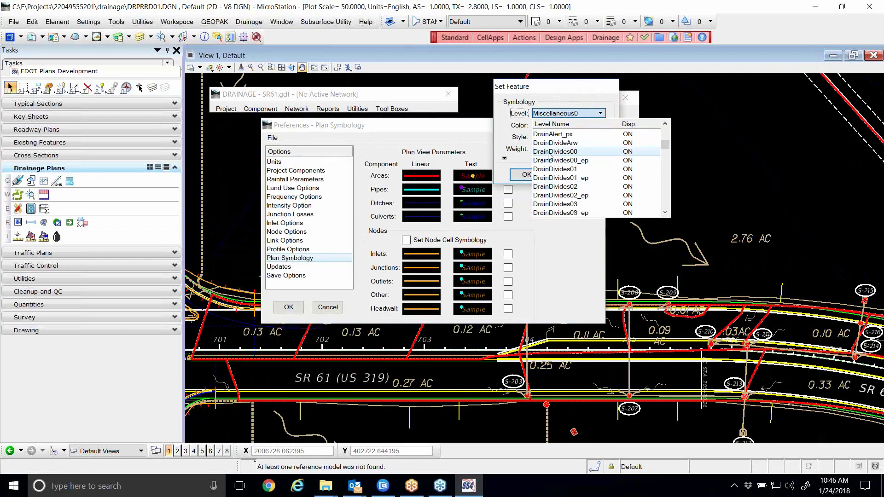
left_click(548, 153)
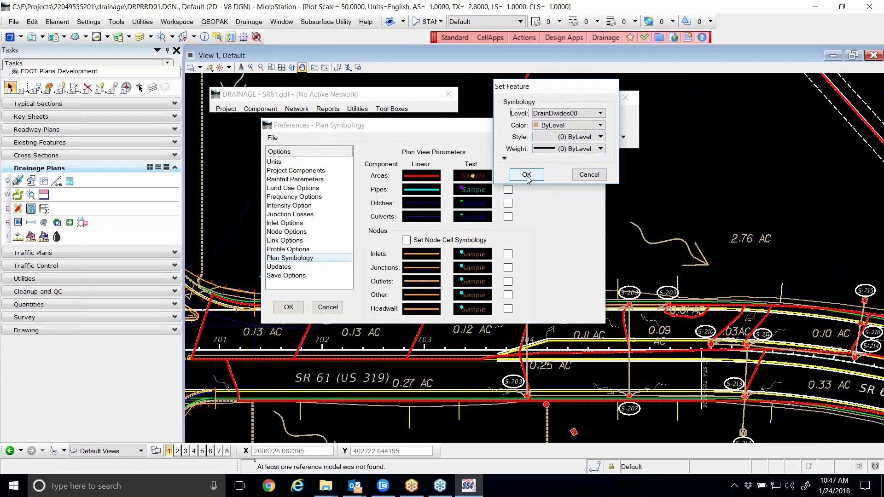
Step: Open the color and line style choices for the drainage areas' linear symbology
left_click(556, 126)
left_click(556, 126)
left_click(557, 126)
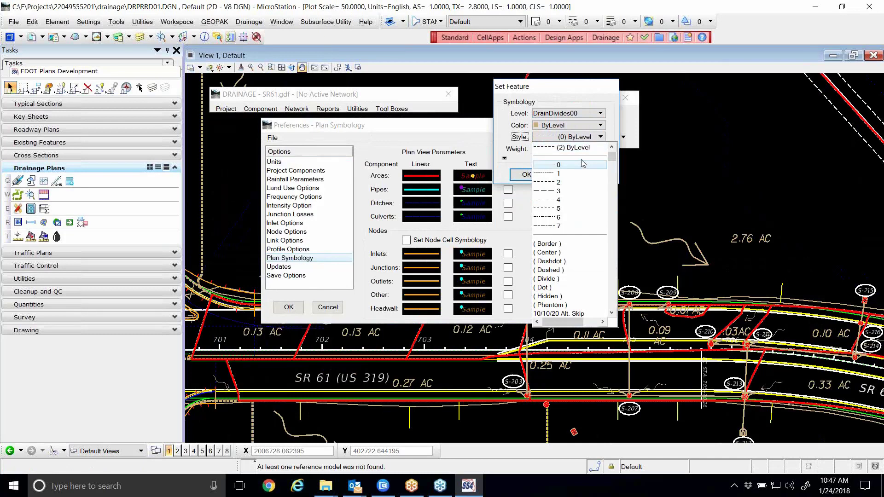
Step: Apply the DrainDivides00 level with ByLevel color, style and weight to the Areas linear symbology
left_click(509, 134)
left_click(523, 178)
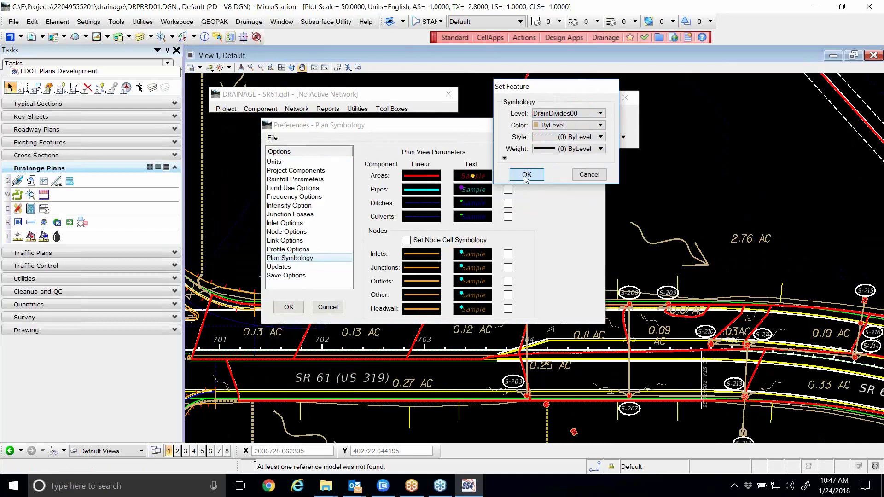
mouse_move(431, 177)
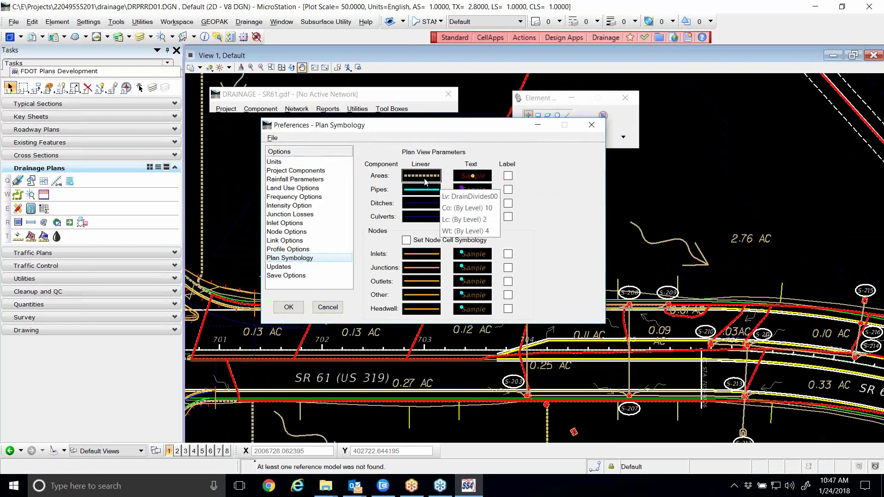
Step: Try level DrainDivides02_ep for the Areas linear symbology, and reselect DrainDivides00 before accepting
left_click(424, 180)
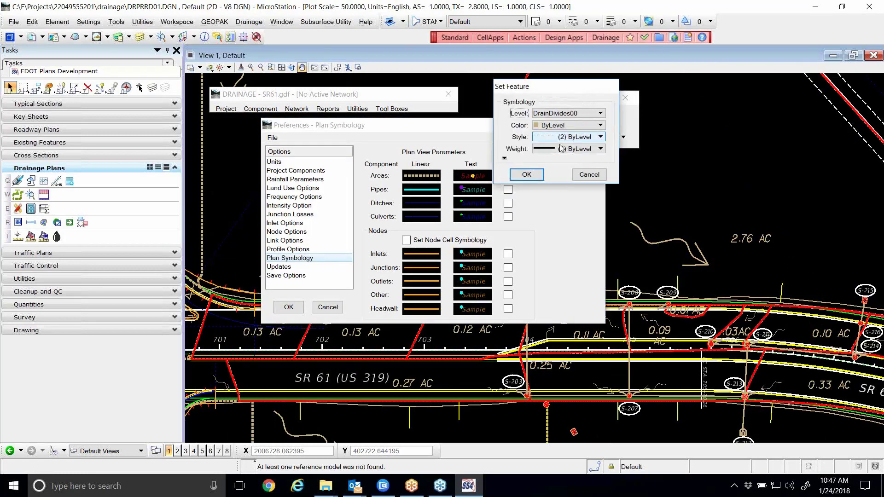
left_click(565, 113)
left_click(564, 181)
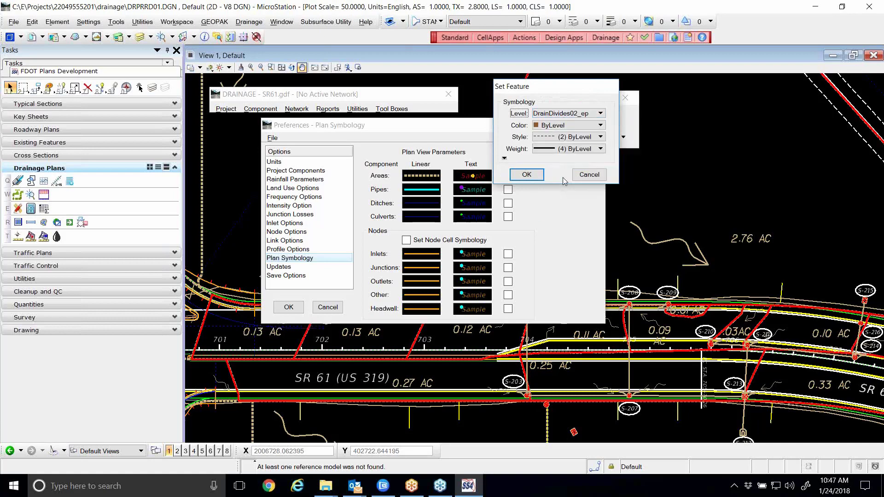
left_click(566, 115)
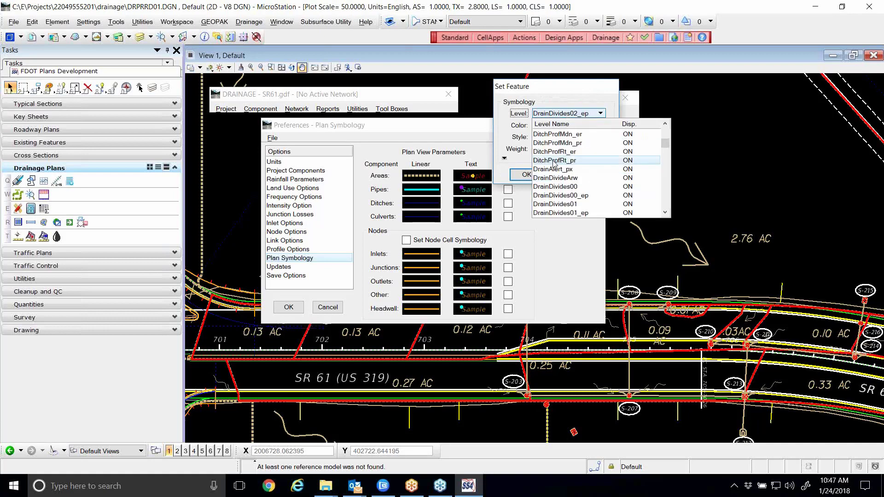
scroll(559, 165, "down", 3)
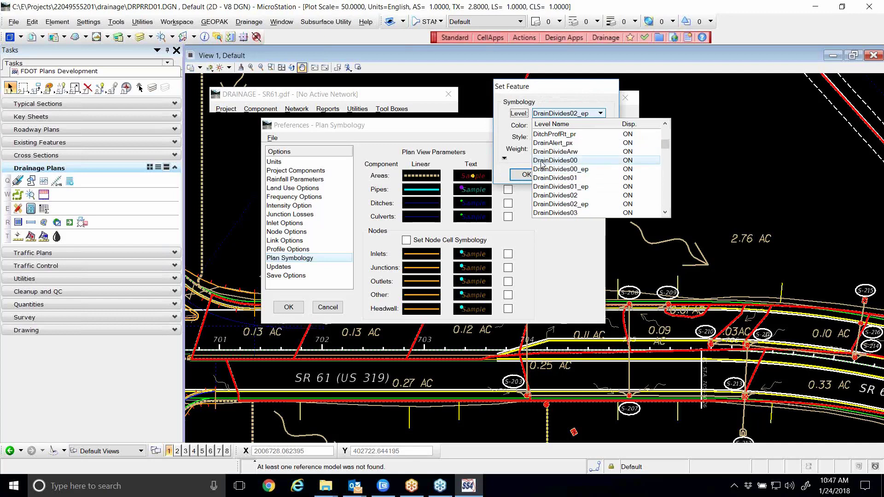
left_click(541, 164)
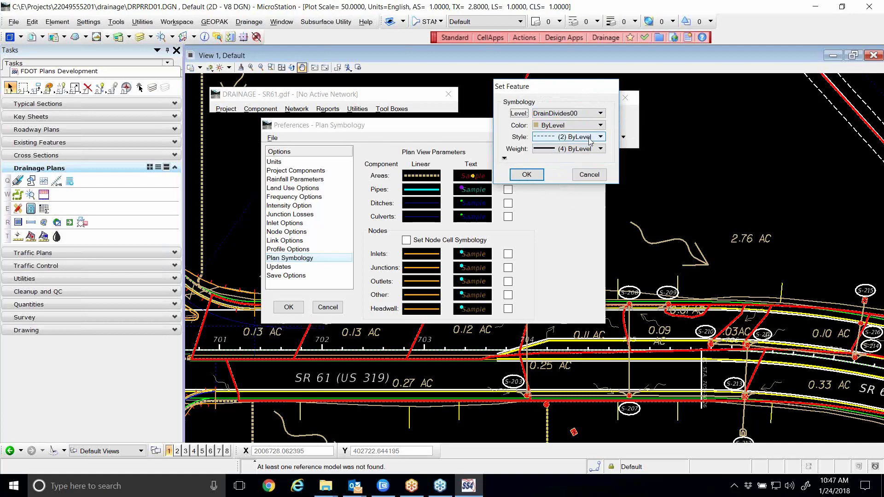
left_click(526, 174)
mouse_move(424, 177)
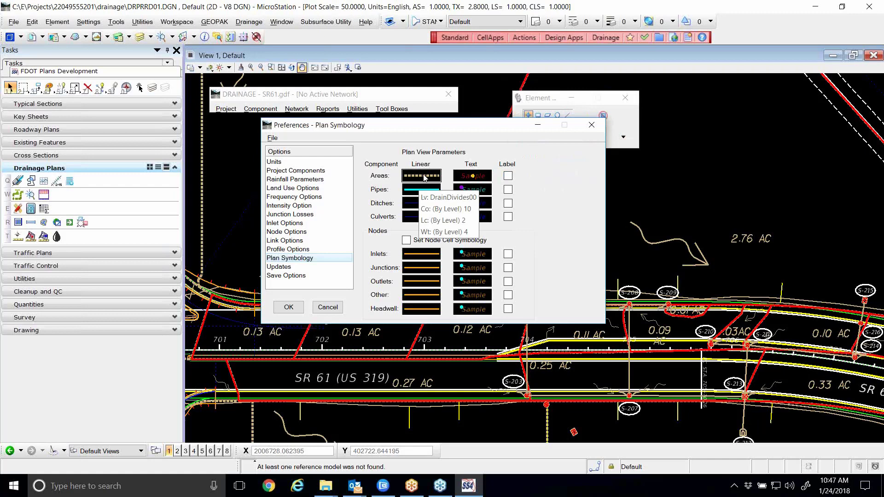
Step: Copy the Areas linear symbology and paste it onto the Areas text symbology
left_click_drag(405, 127, 372, 125)
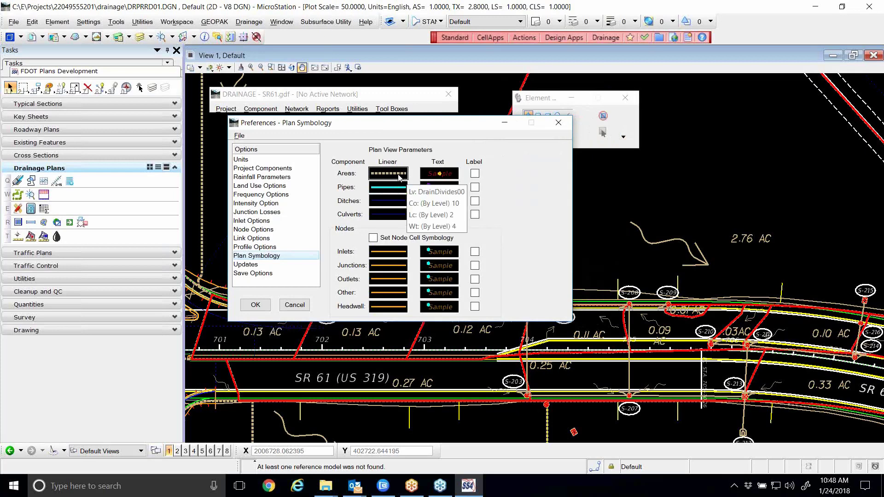
right_click(440, 176)
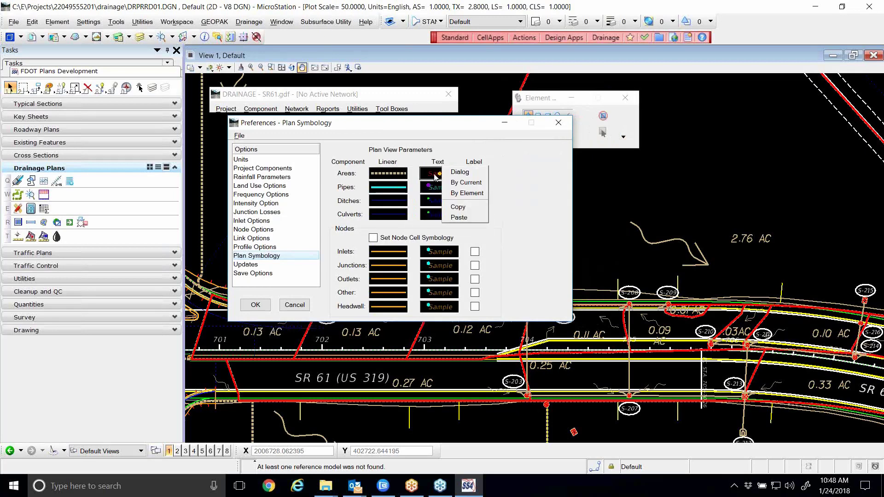
left_click(460, 218)
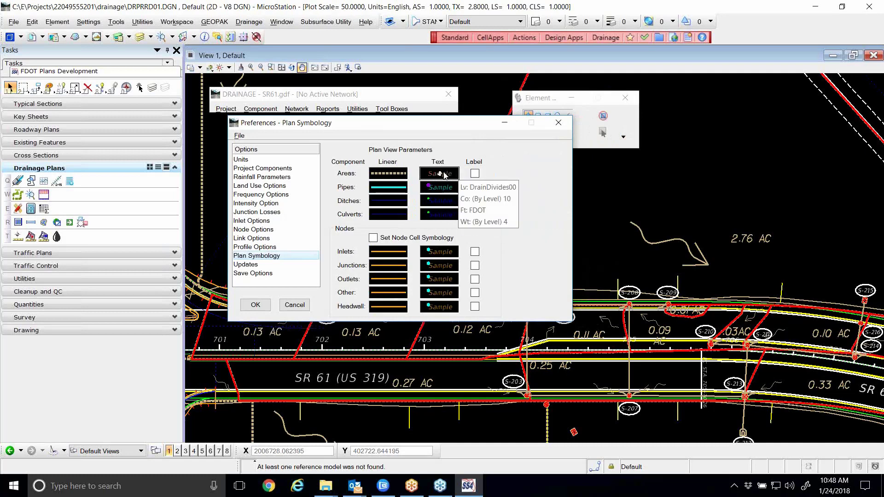
right_click(391, 175)
left_click(414, 209)
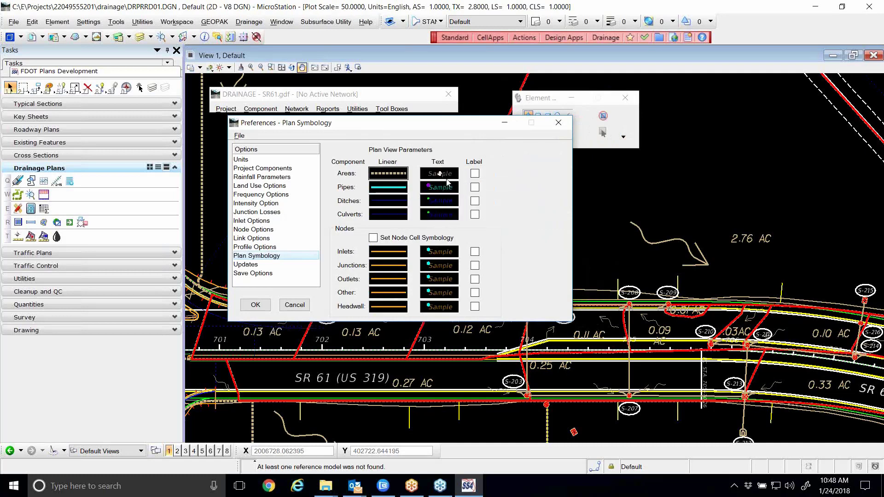
right_click(445, 178)
left_click(465, 218)
Step: Accept the plan symbology preferences and store the changes to the drainage preferences
left_click(256, 306)
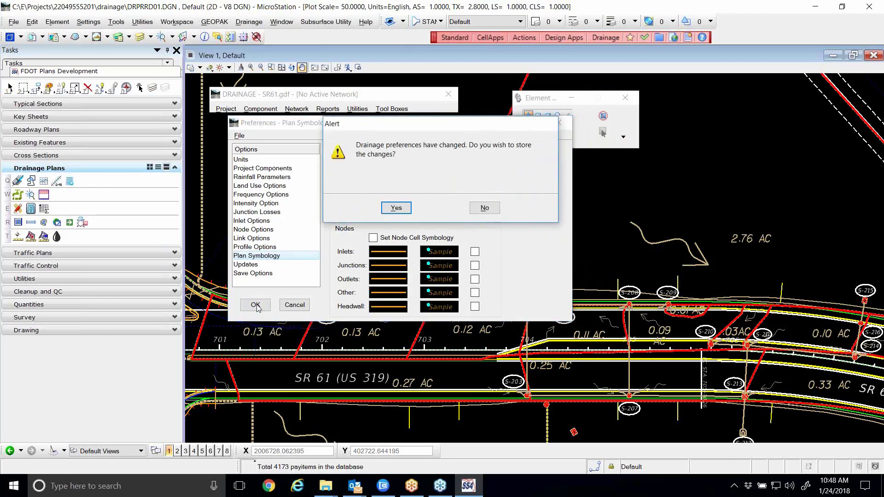
left_click_drag(382, 129, 382, 135)
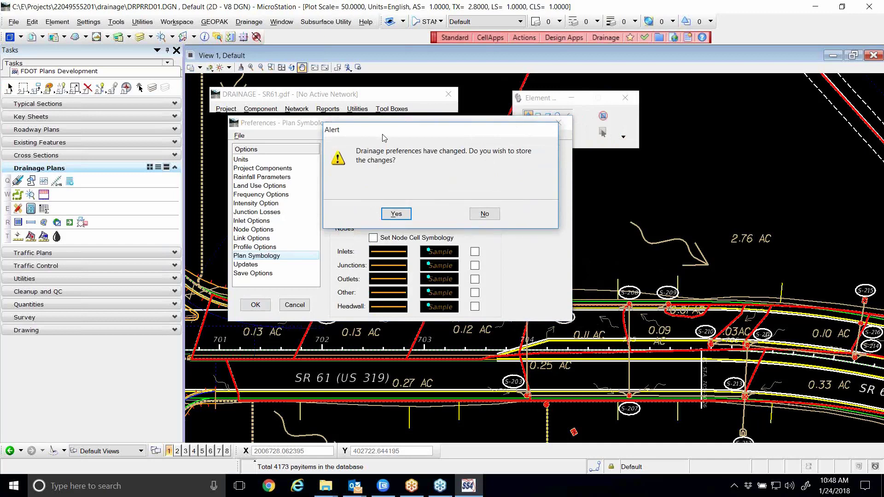
left_click(402, 220)
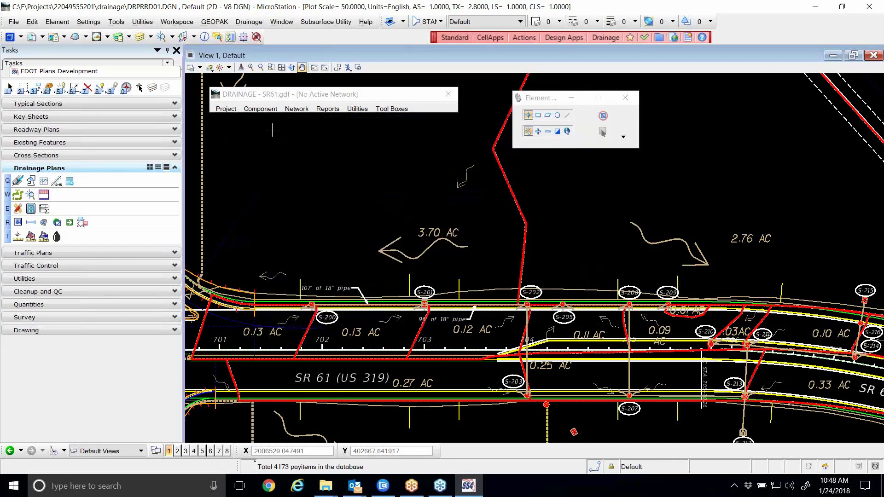
Step: Update all drainage areas so the drawing uses the stored plan symbology
left_click(260, 109)
mouse_move(261, 121)
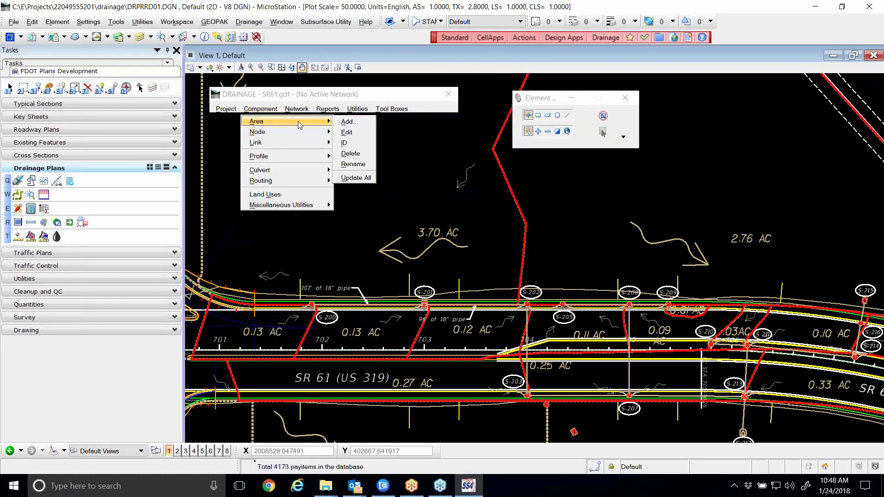
left_click(356, 178)
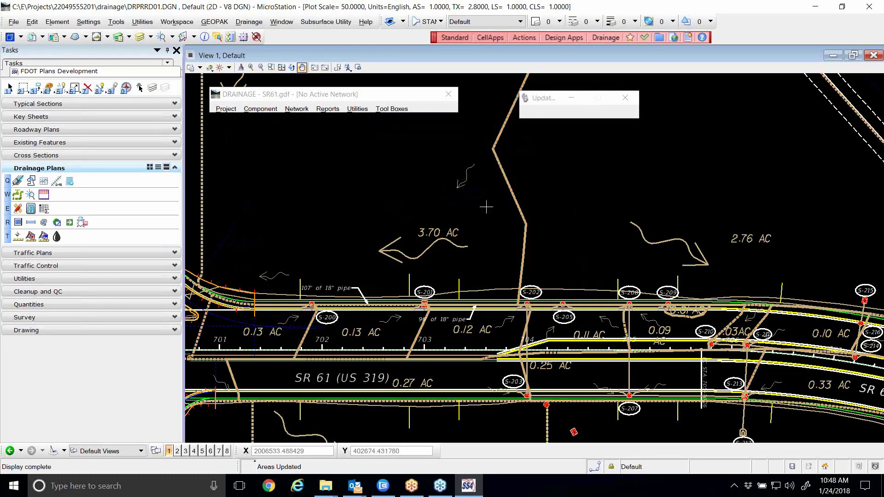
scroll(504, 205, "up", 2)
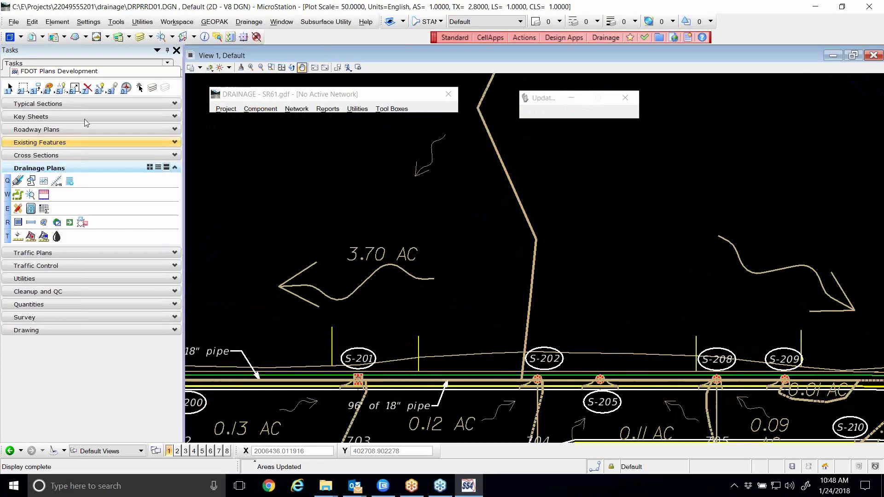
left_click(9, 87)
scroll(479, 217, "down", 3)
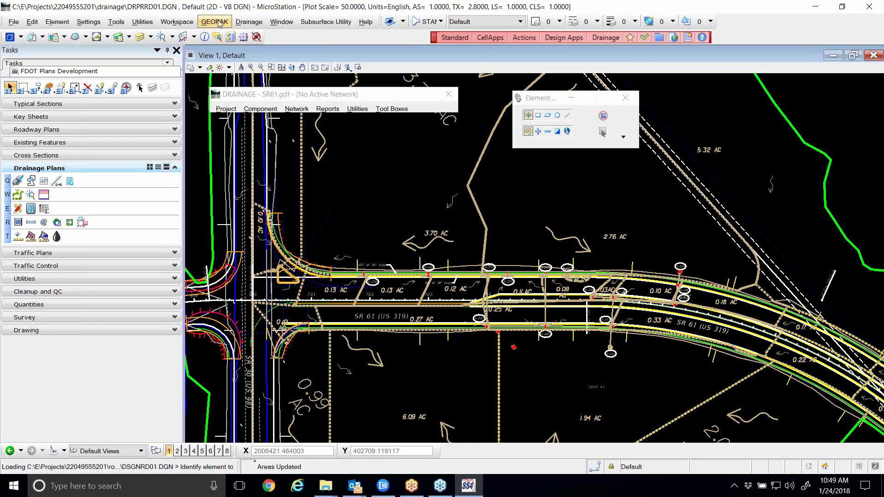
Step: Open the GEOPAK ROAD Design & Computation Manager and arrange its windows over the drawing
left_click(219, 24)
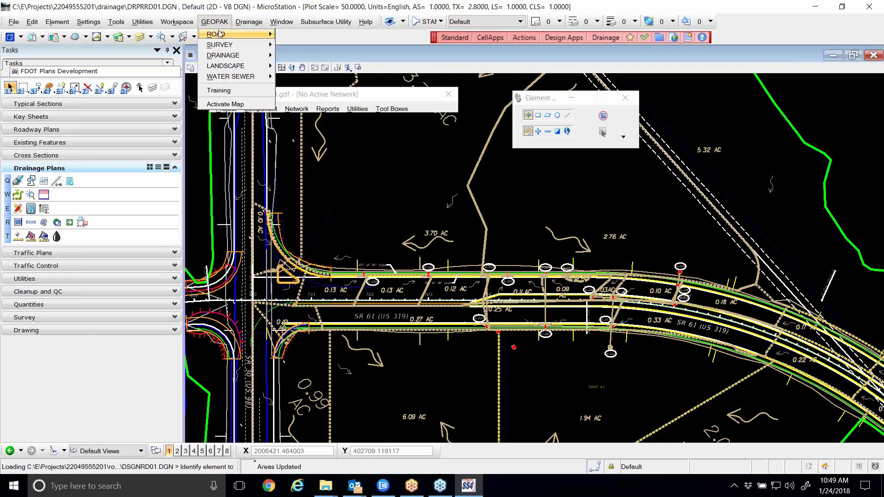
mouse_move(244, 40)
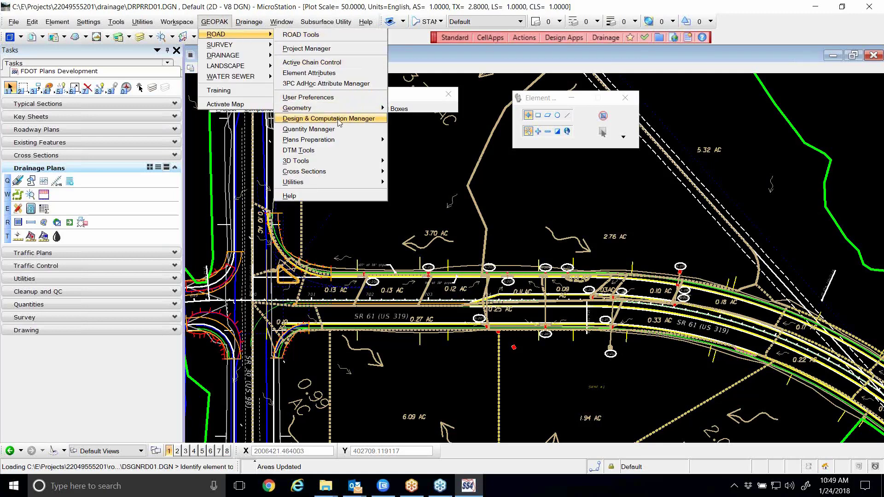
left_click(361, 110)
left_click(357, 109)
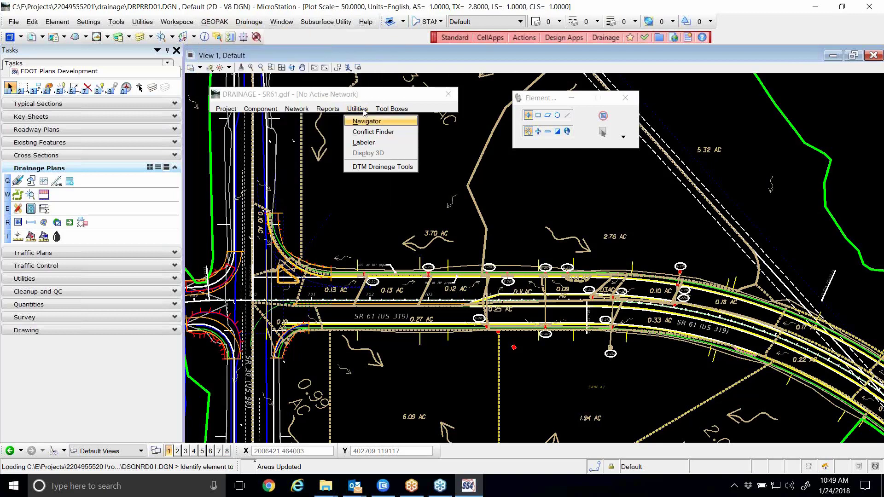
left_click(213, 22)
left_click(213, 22)
mouse_move(223, 34)
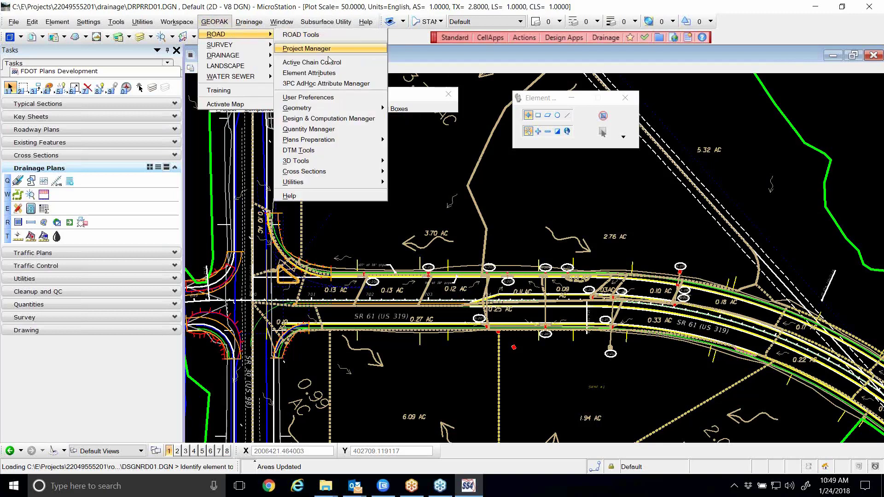
left_click(357, 119)
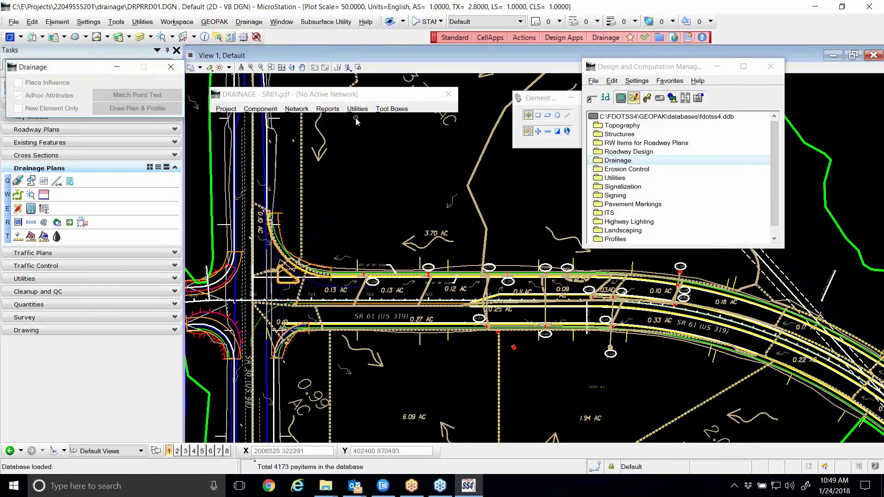
left_click_drag(649, 68, 467, 127)
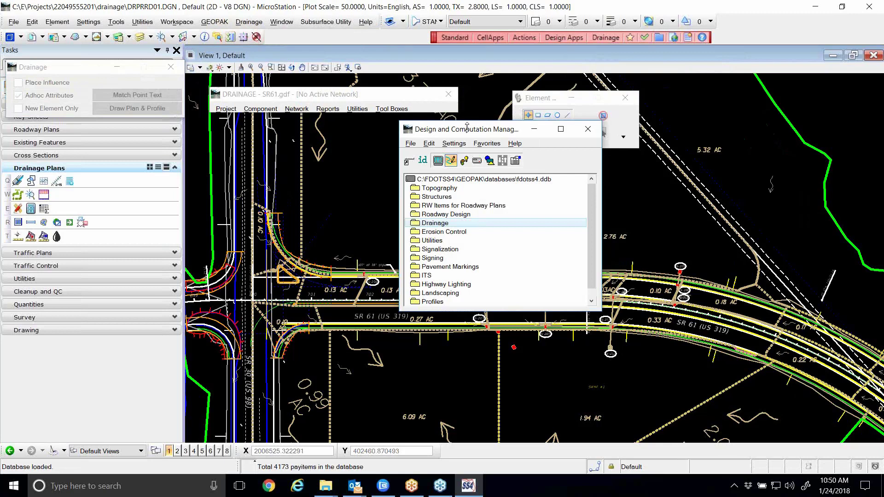
left_click_drag(73, 69, 282, 209)
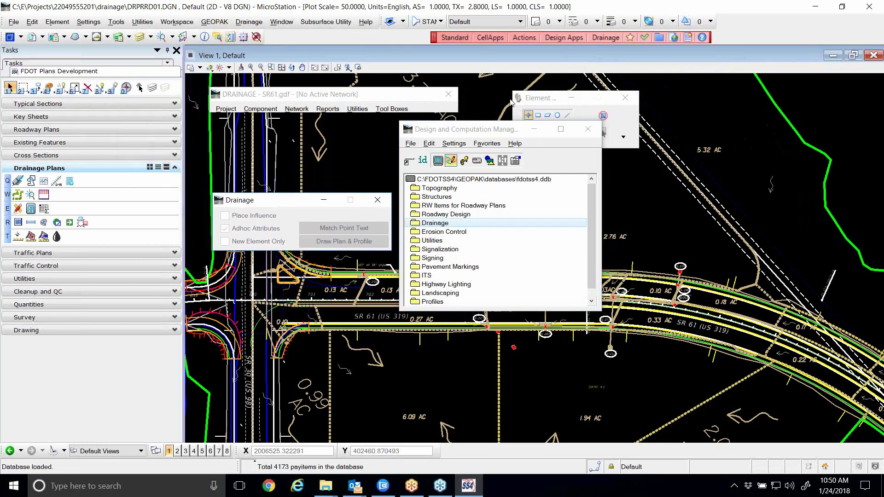
left_click_drag(473, 134, 546, 97)
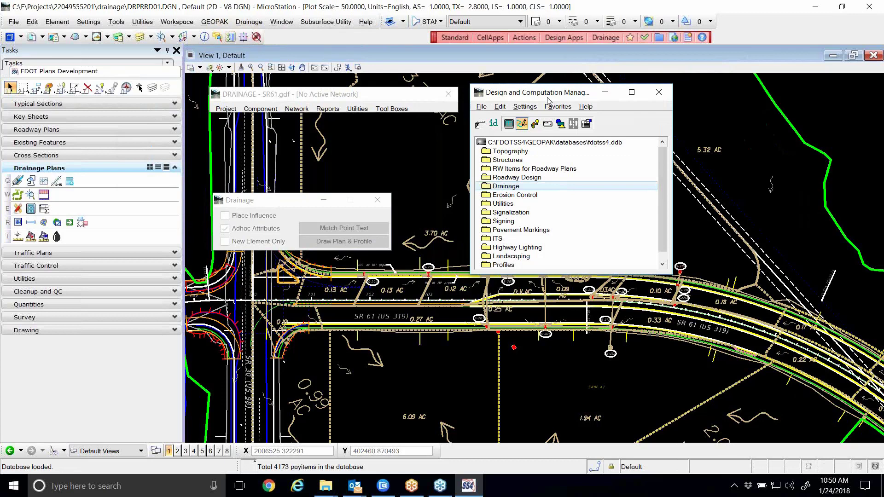
Step: Start the plan quantity computation and clear the Design & Computation Manager's existing item collection
left_click(547, 124)
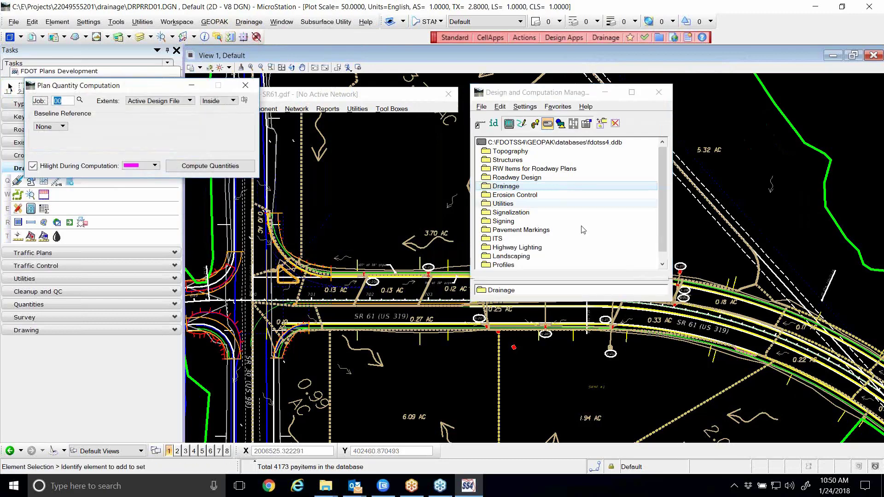
left_click(588, 274)
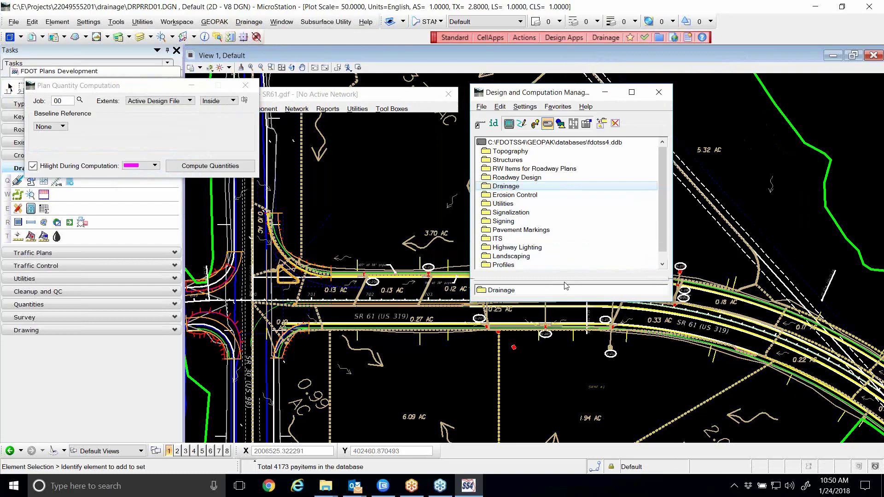
left_click_drag(564, 278, 565, 250)
right_click(518, 265)
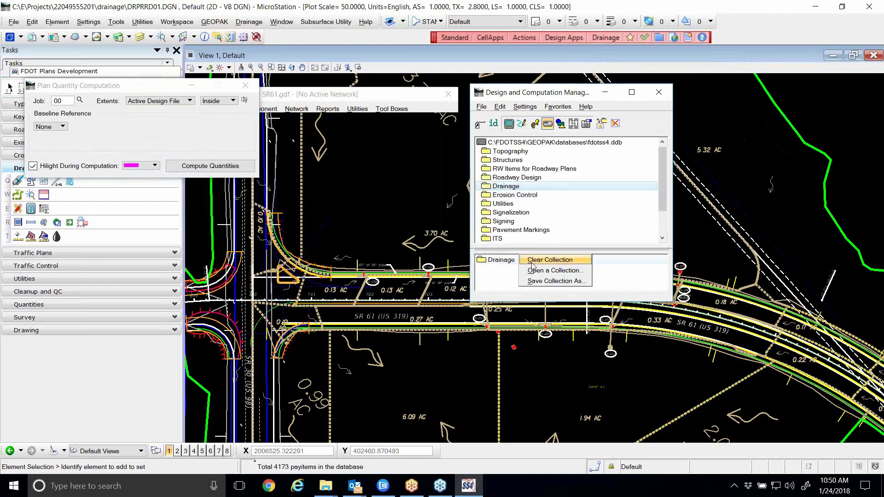
left_click(534, 261)
left_click_drag(128, 89, 321, 173)
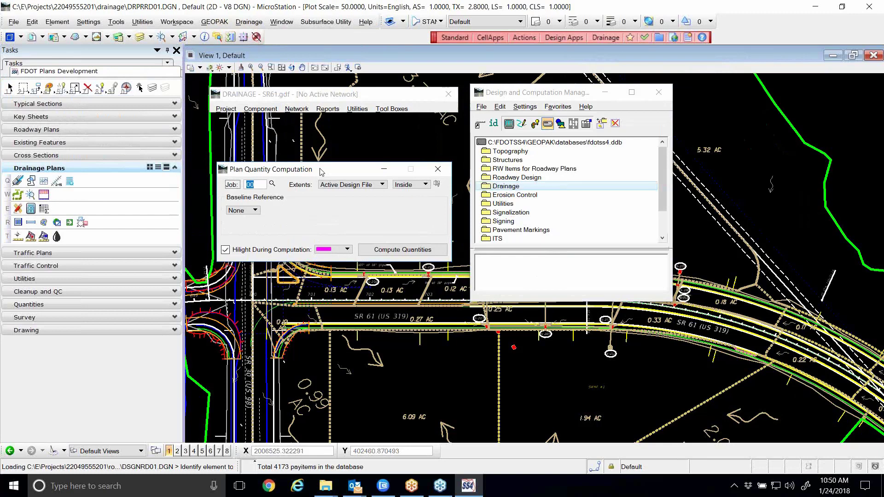
Step: Add the Drainage category to the computation collection and enlarge the manager window
right_click(514, 190)
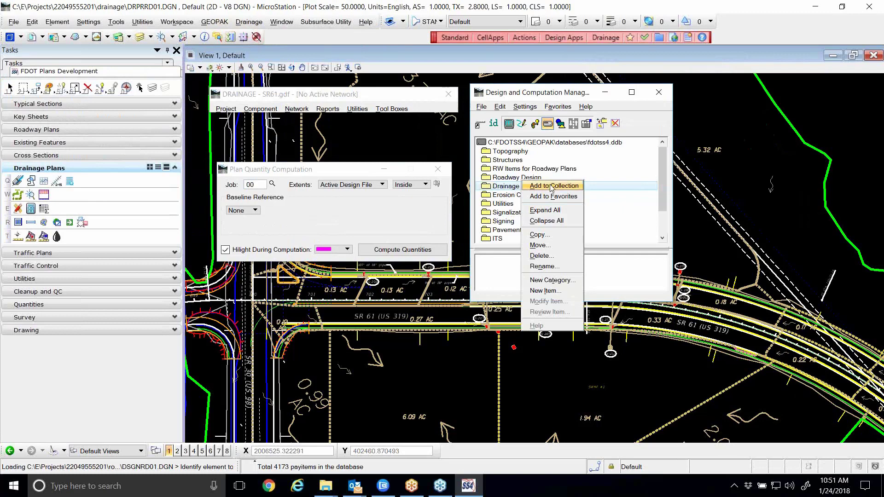
left_click(551, 188)
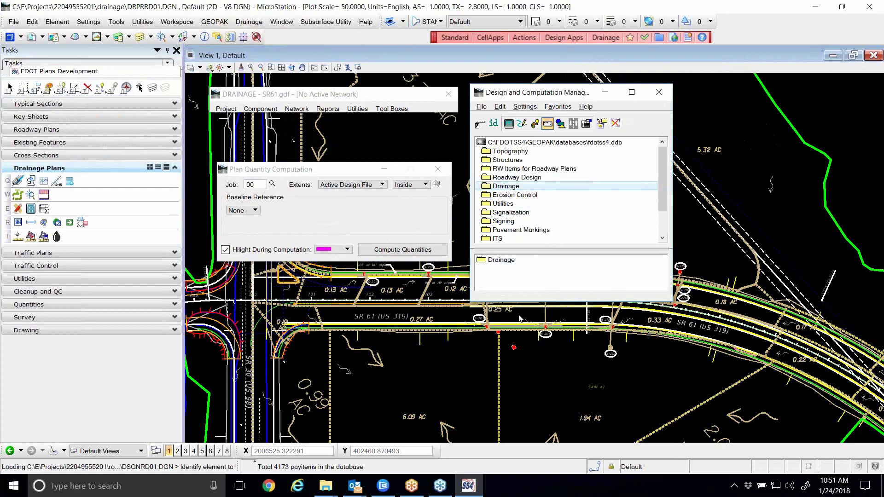
left_click_drag(520, 302, 520, 332)
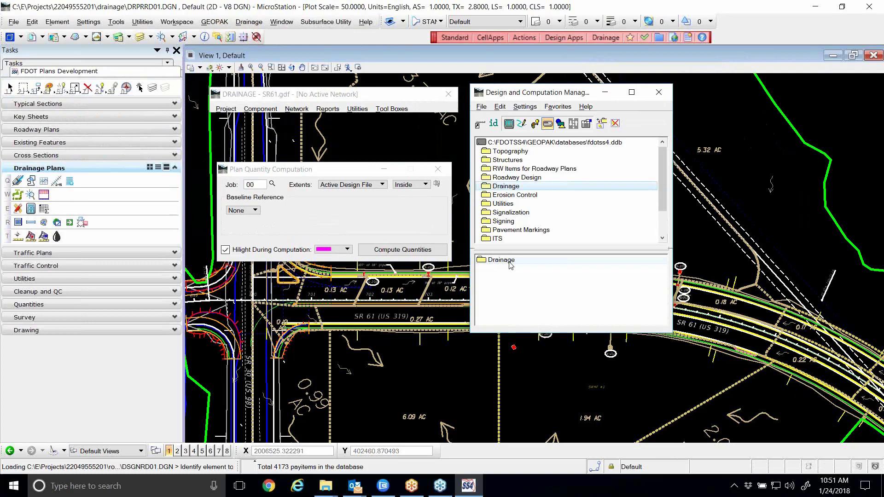
right_click(510, 264)
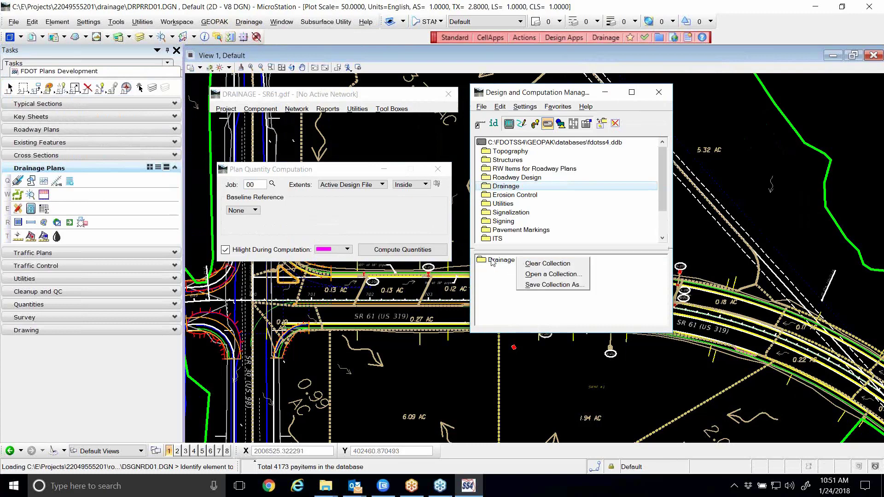
Step: Clear the Drainage collection and expand the Proposed Structure Features subcategory of the Drainage category
right_click(499, 262)
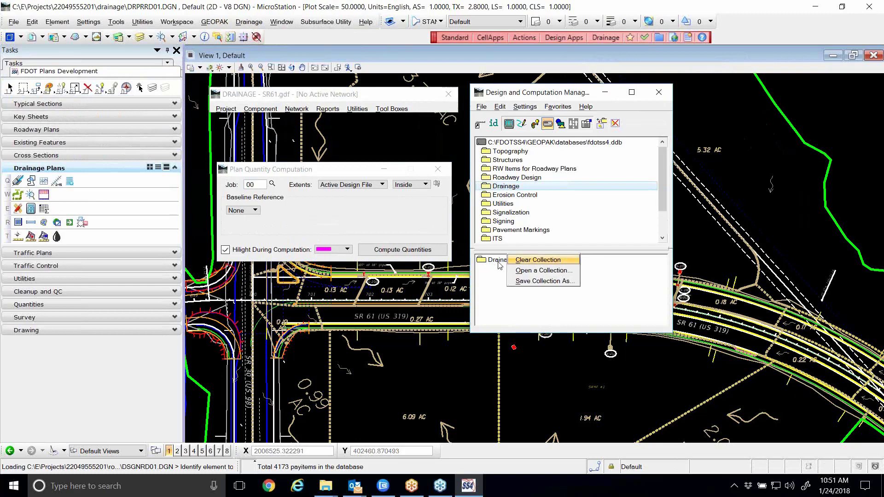
left_click(537, 260)
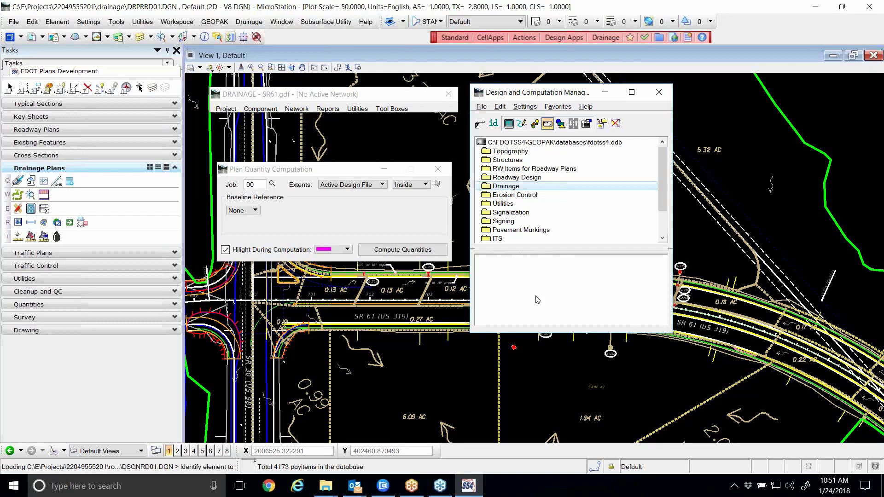
double_click(506, 187)
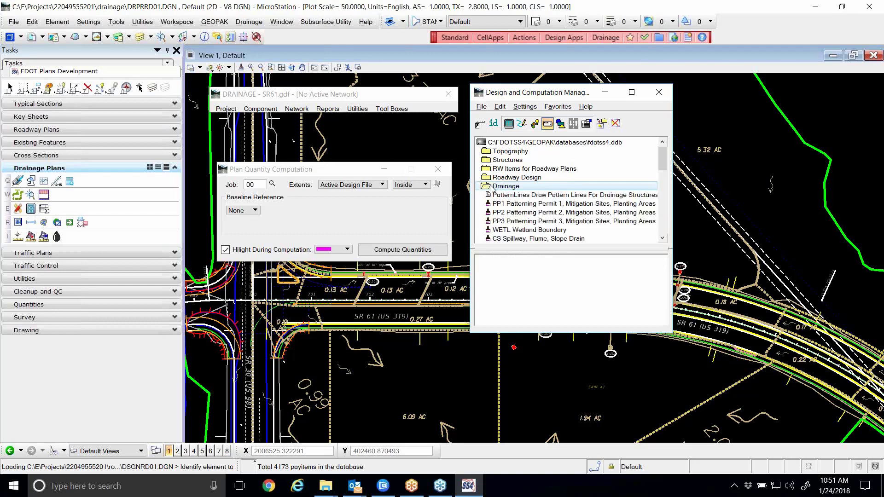
scroll(493, 189, "down", 9)
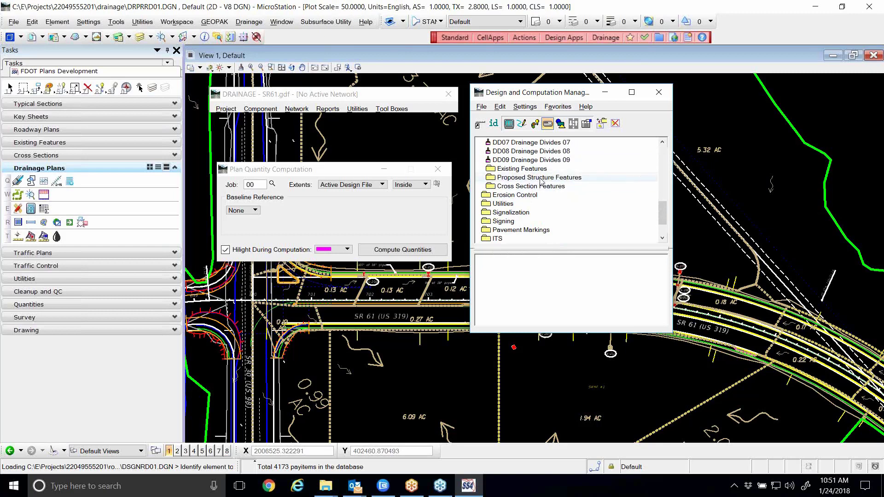
left_click(541, 178)
scroll(547, 183, "down", 1)
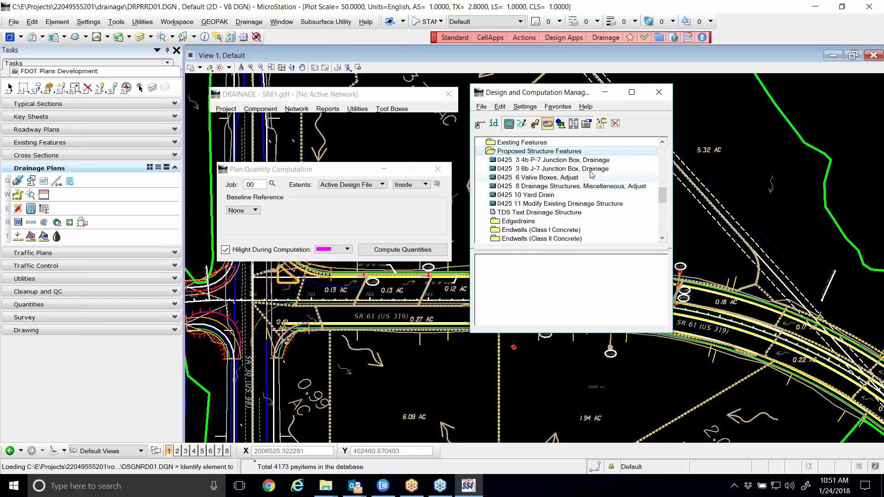
Step: Try to compute quantities for item 0425 3 4b P-7 Junction Box, Drainage, and remove it from the collection
left_click(521, 161)
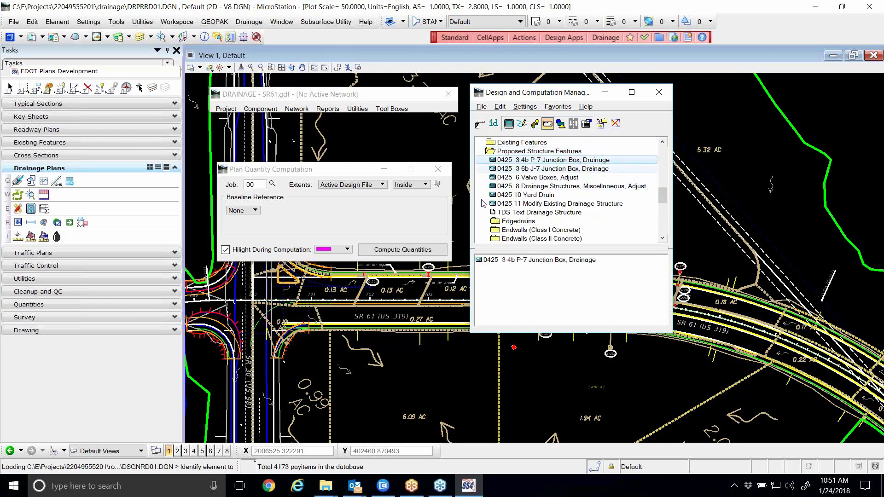
left_click(418, 251)
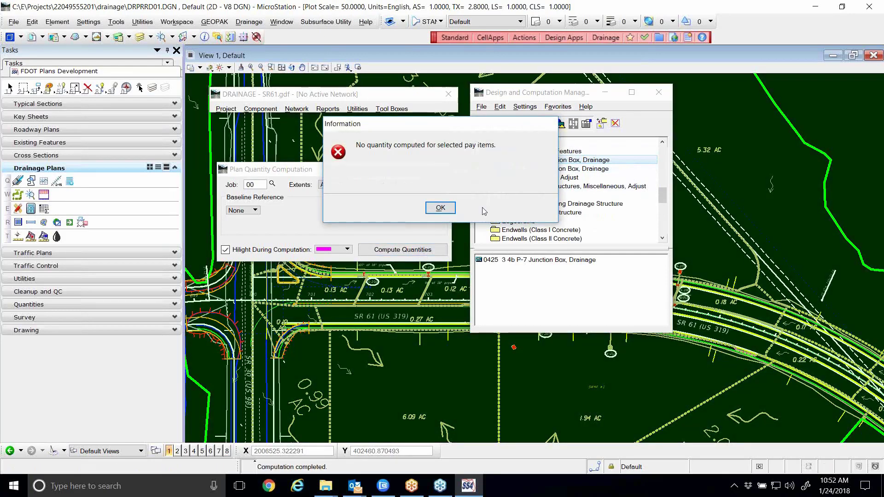
left_click(440, 208)
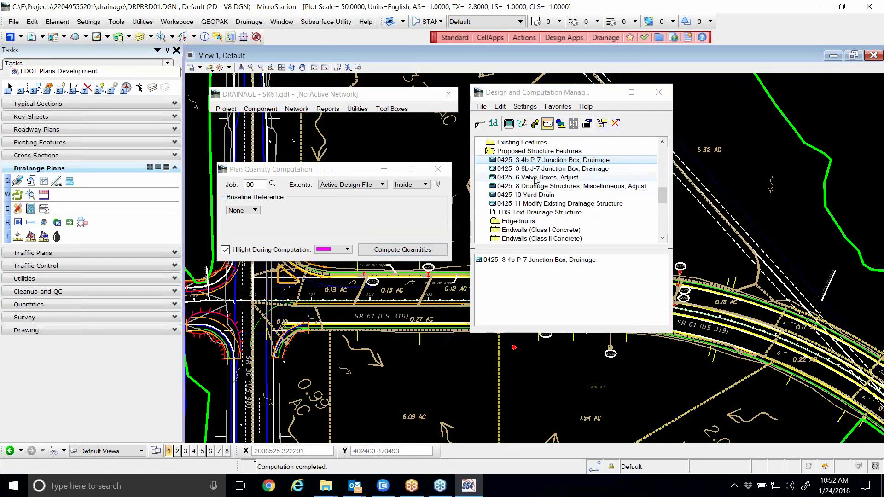
double_click(531, 260)
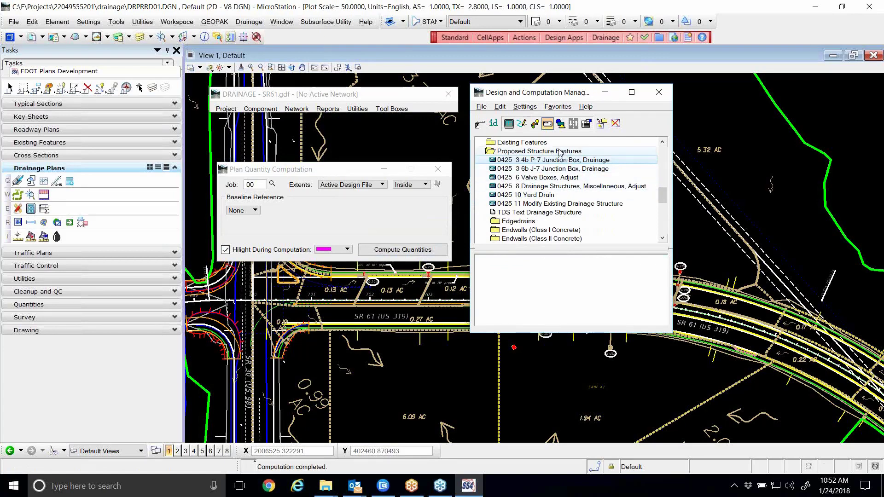
Step: Add the Inlets category from Proposed Structure Features to the computation collection
scroll(566, 159, "down", 2)
scroll(627, 208, "down", 1)
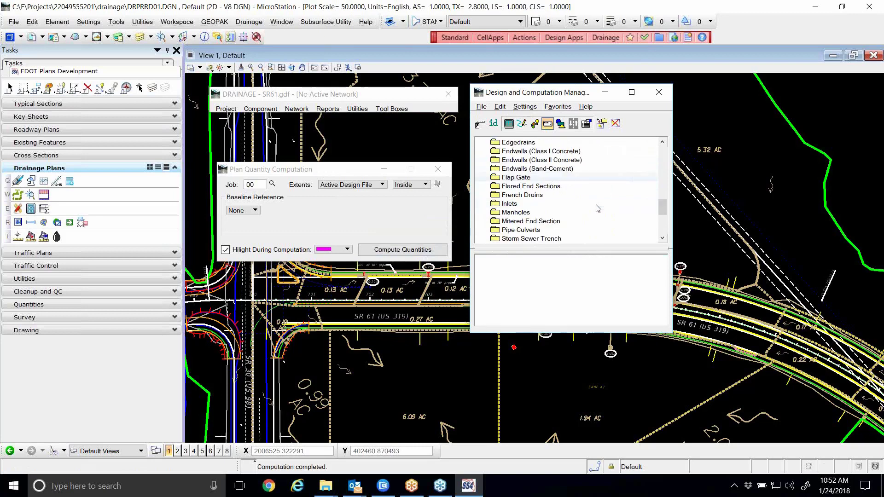
right_click(503, 205)
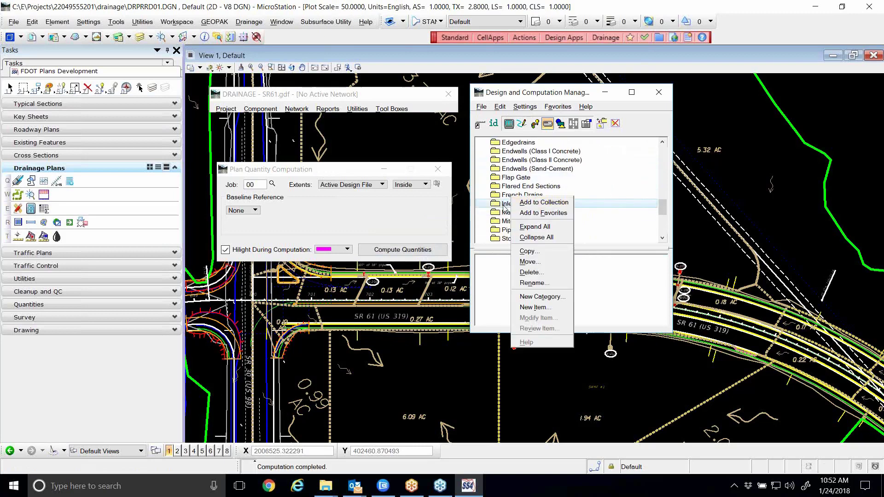
left_click(534, 203)
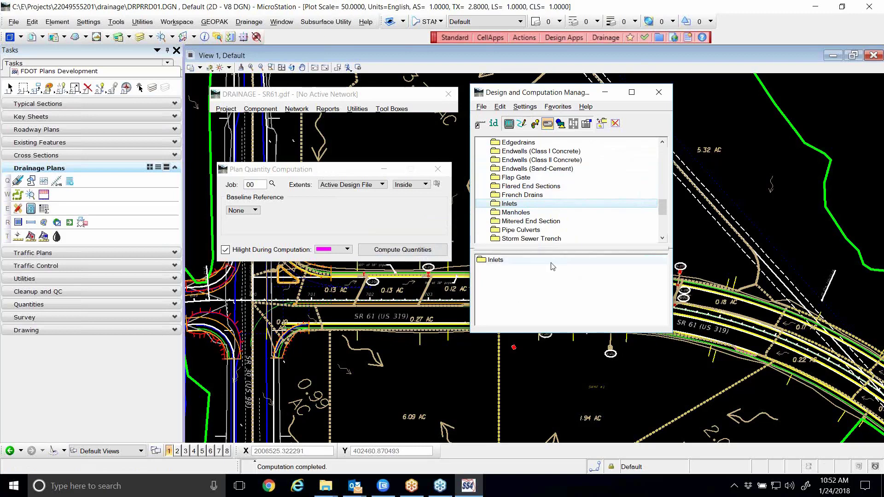
Step: Try to save the collection containing only the Inlets category to a file
right_click(569, 282)
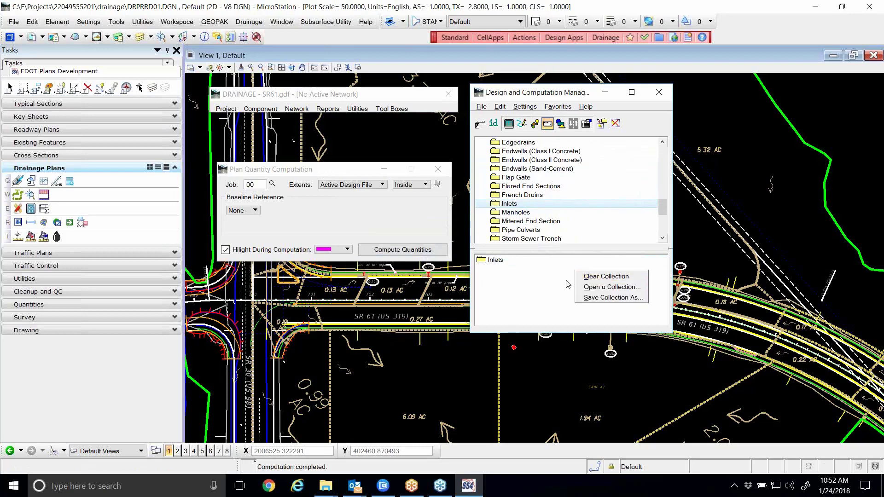
left_click(608, 298)
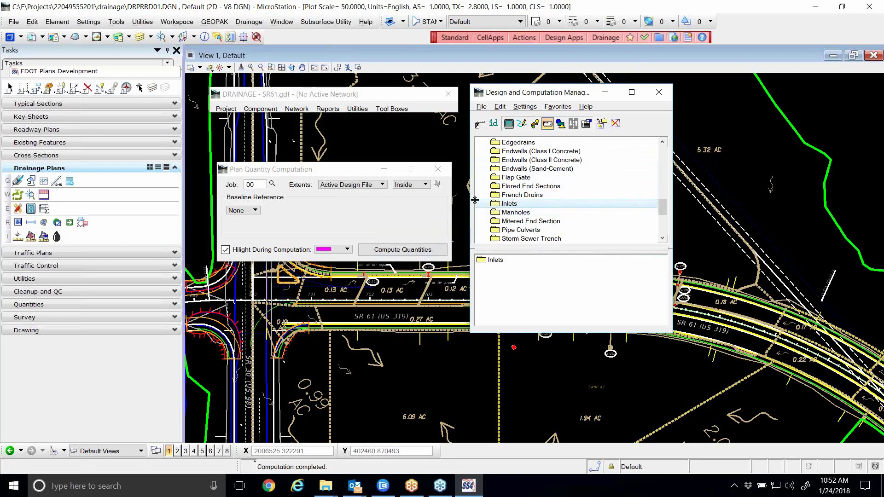
right_click(561, 285)
left_click(578, 317)
left_click_drag(535, 93, 548, 90)
left_click(325, 486)
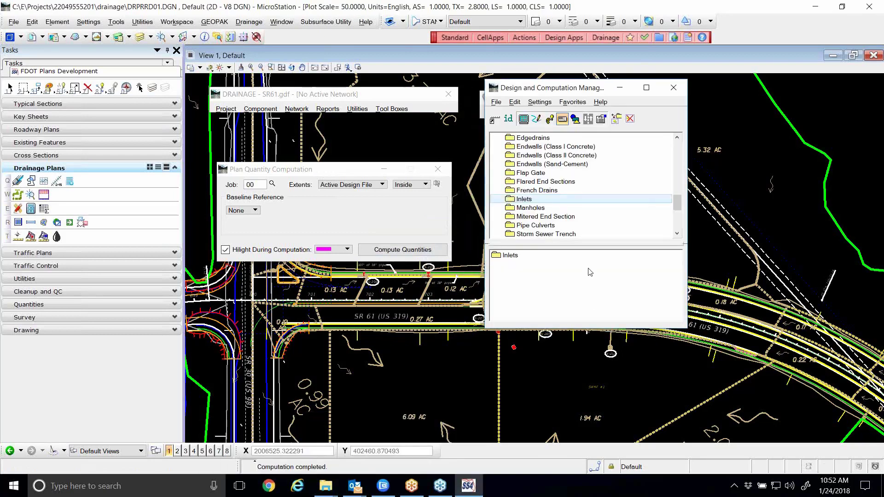
right_click(592, 286)
left_click(510, 259)
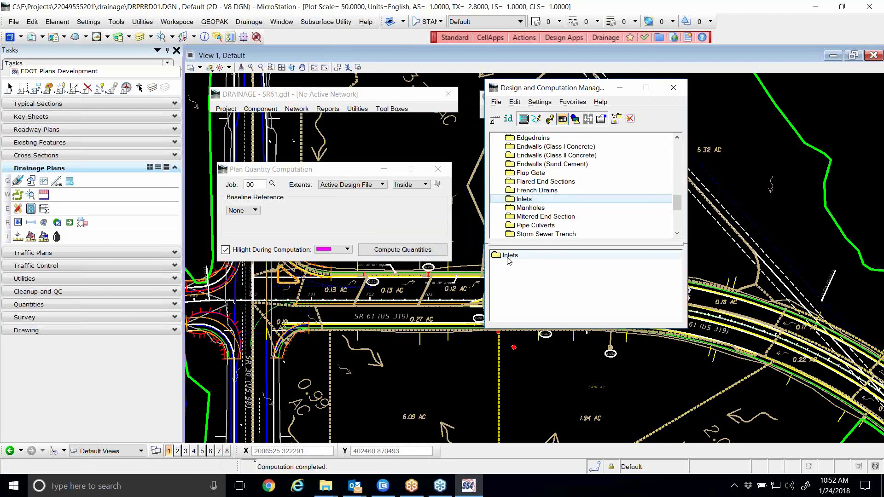
right_click(508, 260)
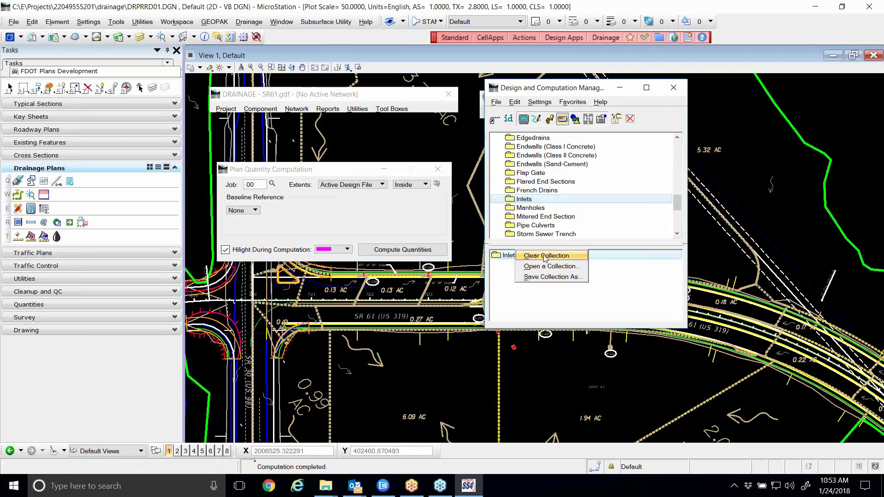
left_click(544, 282)
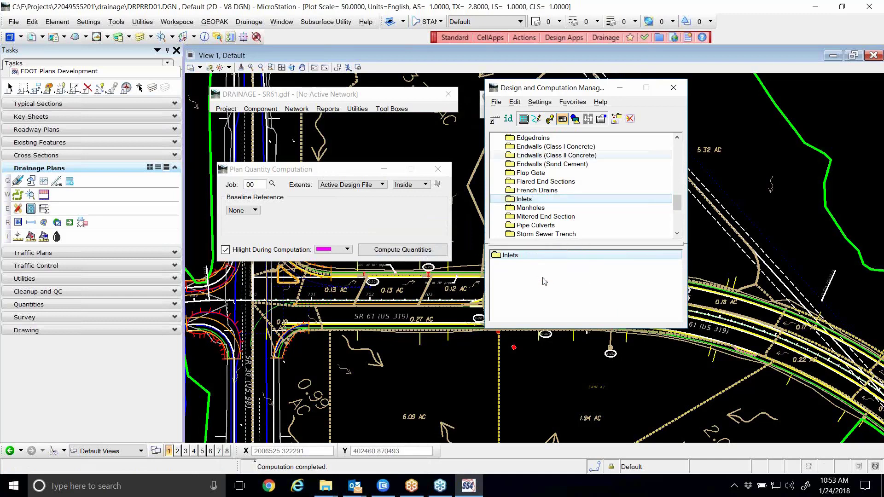
Step: Add pay item 0425 120b Inlets, Curb, Type 9 to the collection and try saving the collection
double_click(523, 199)
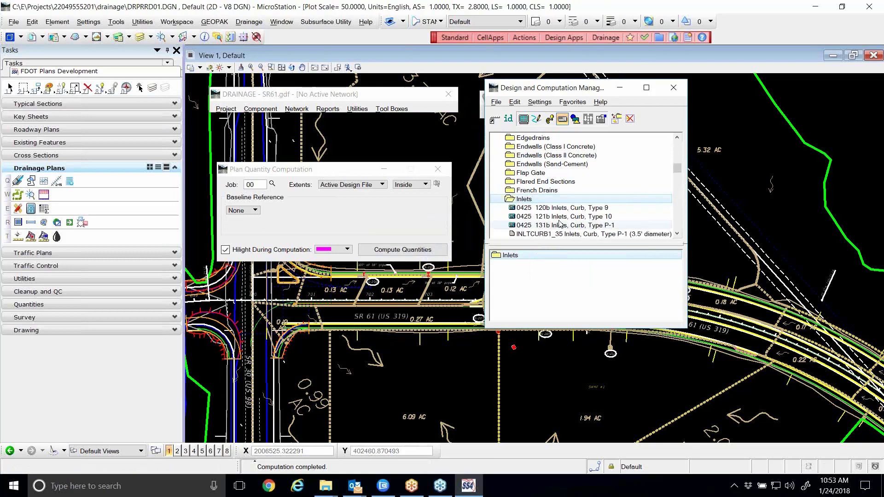
double_click(561, 208)
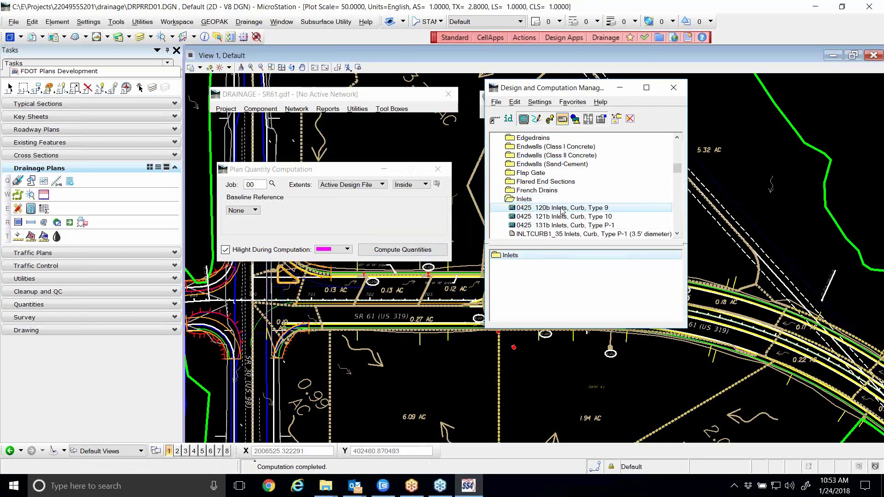
right_click(544, 284)
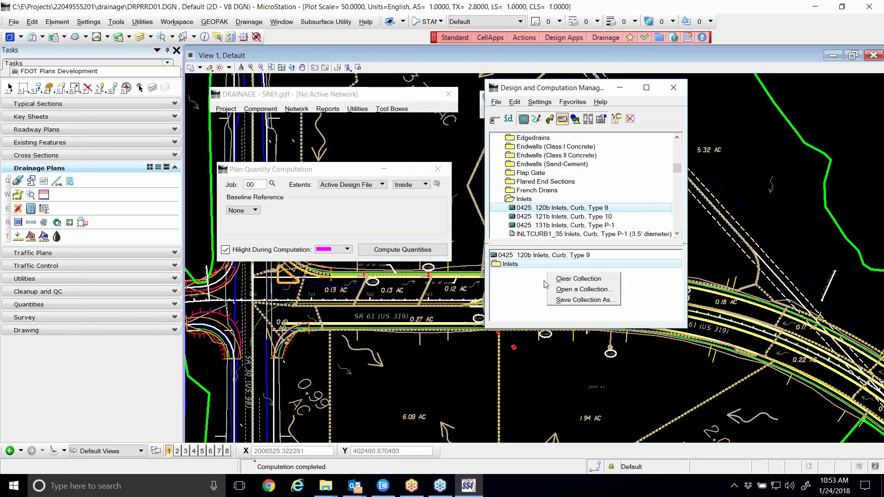
left_click(569, 300)
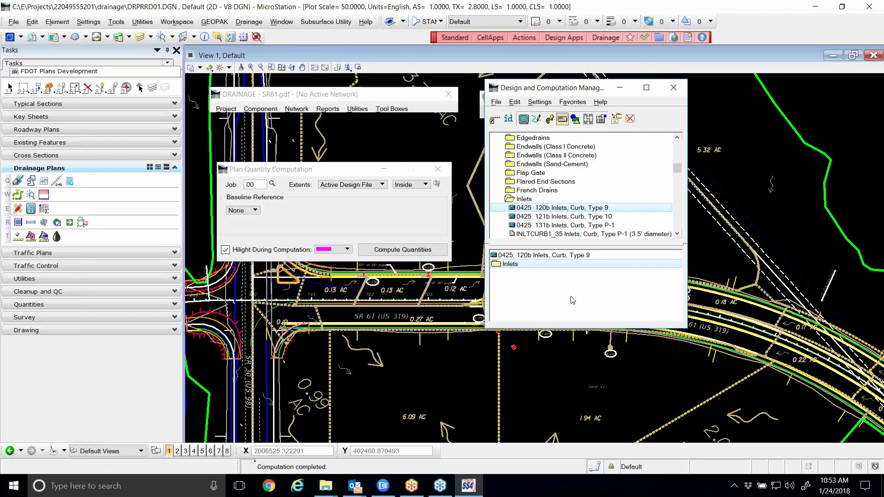
Step: Shift the Design and Computation Manager slightly and retry saving the collection with the Type 9 curb inlet item
left_click_drag(557, 87, 560, 86)
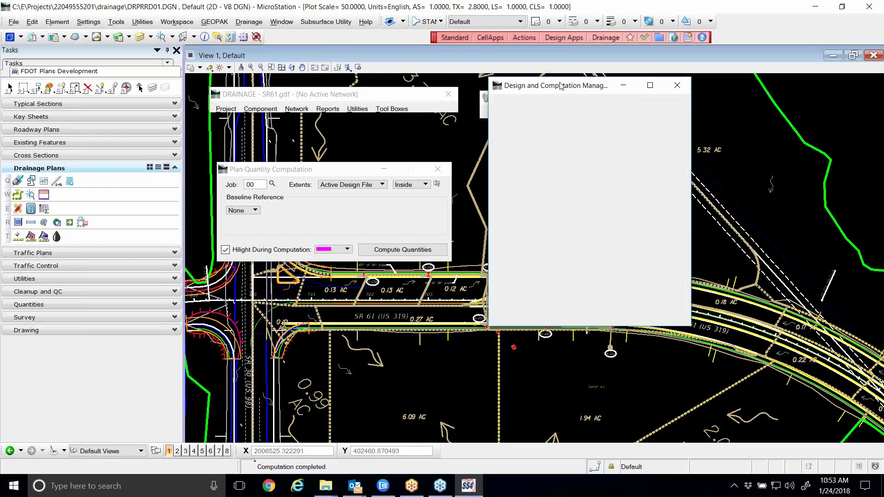
right_click(595, 262)
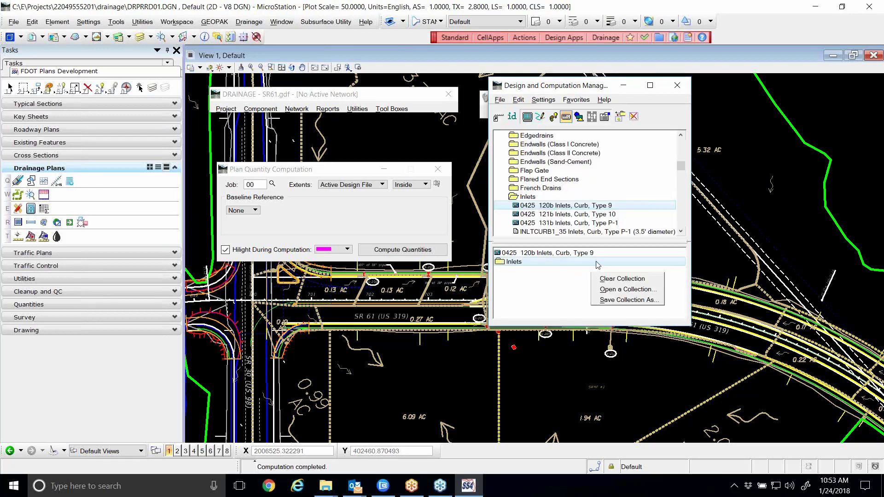
left_click(608, 300)
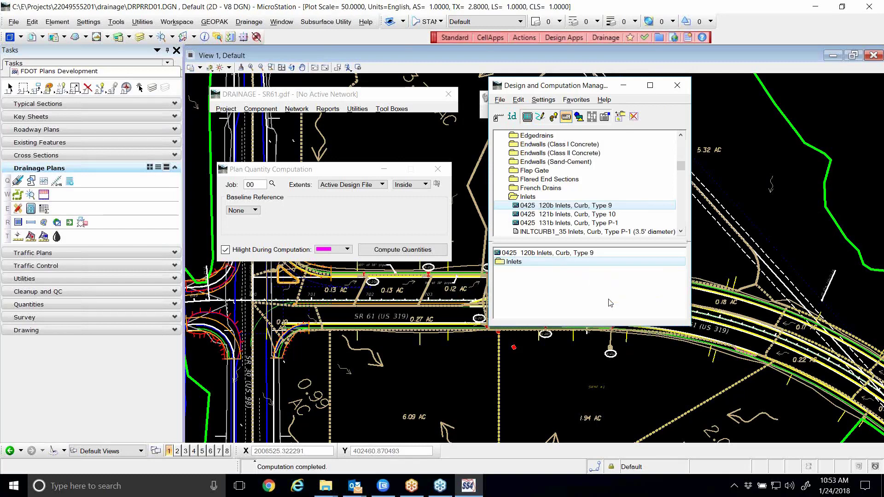
left_click(324, 485)
right_click(325, 485)
left_click(309, 466)
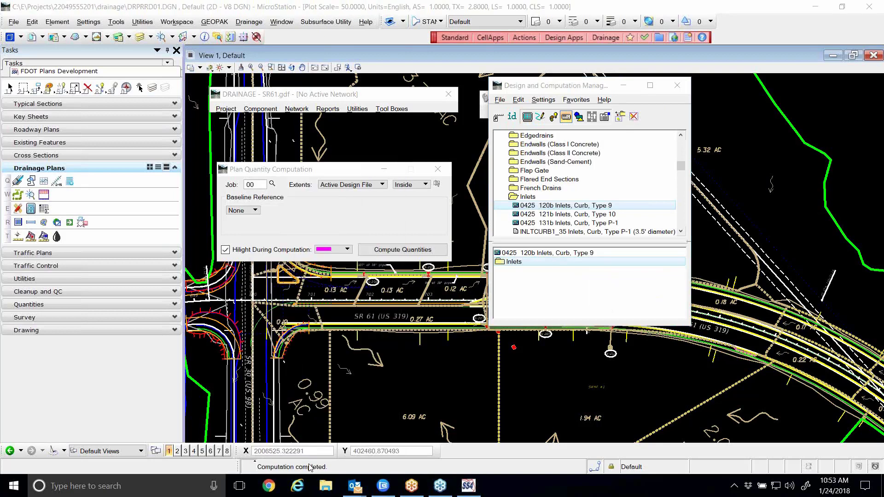
right_click(580, 268)
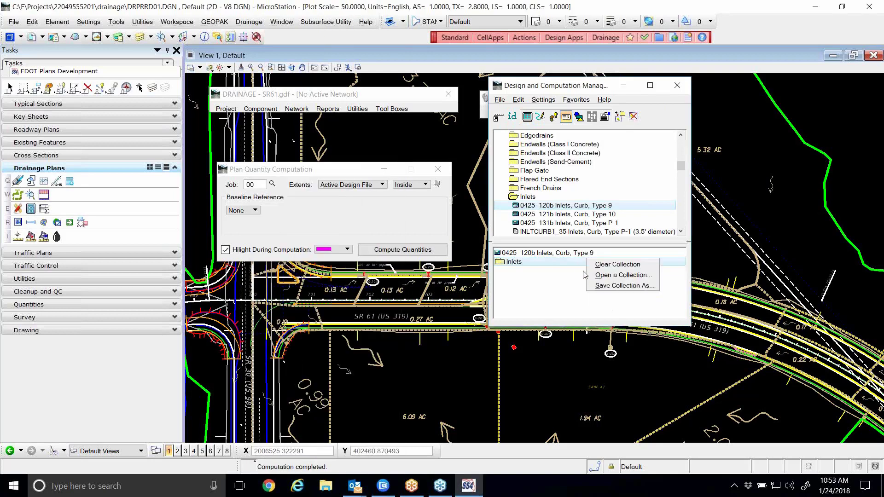
left_click(607, 286)
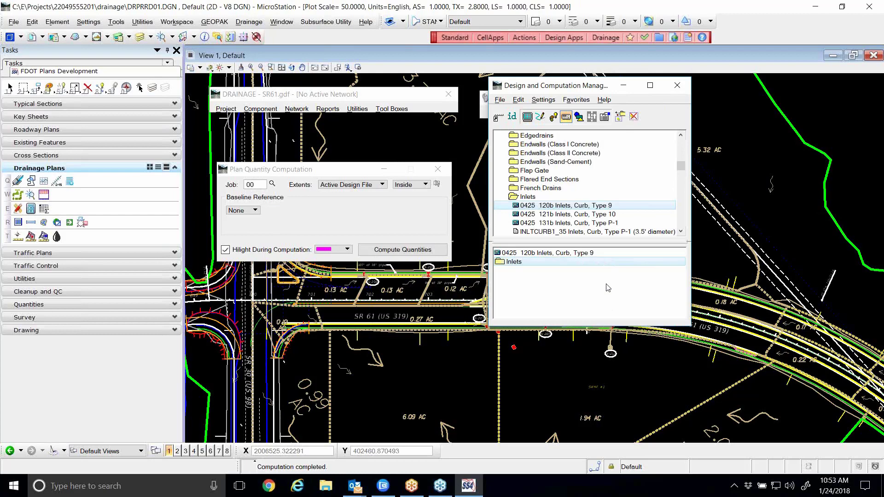
Step: Close and reopen the GEOPAK ROAD Design & Computation Manager, and enlarge its collection area
left_click(677, 85)
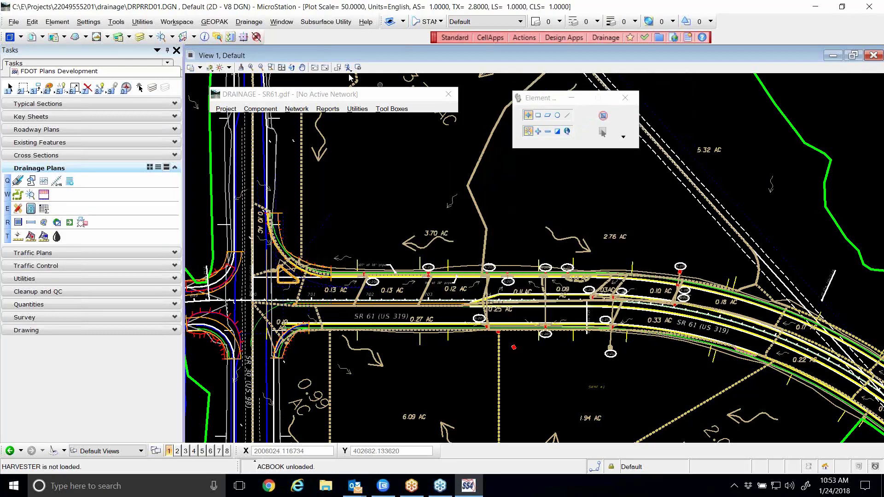
left_click(215, 22)
mouse_move(243, 39)
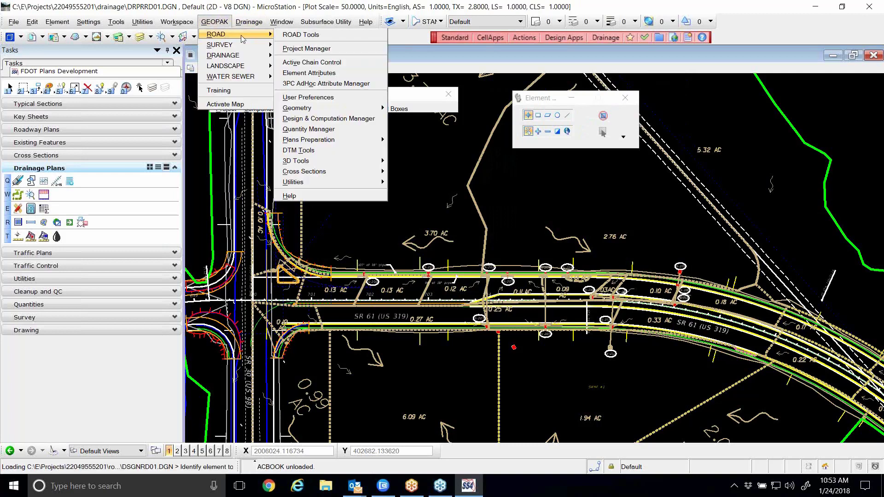
left_click(352, 121)
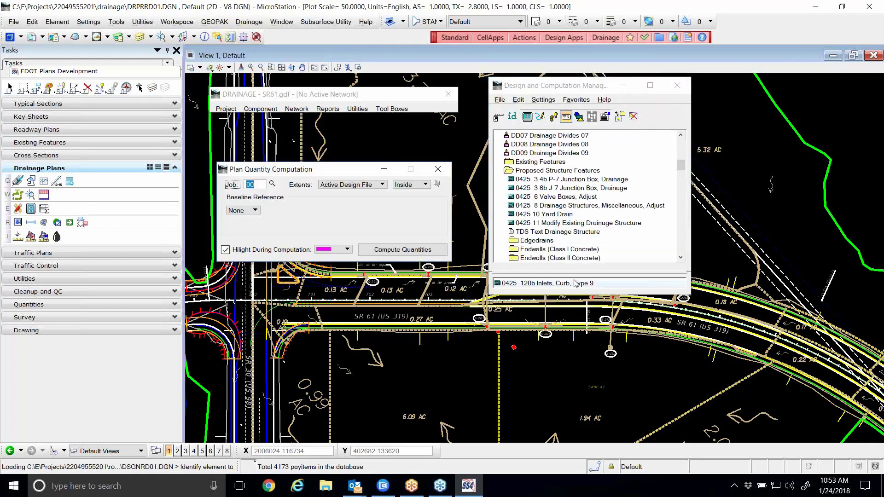
left_click_drag(572, 272, 568, 222)
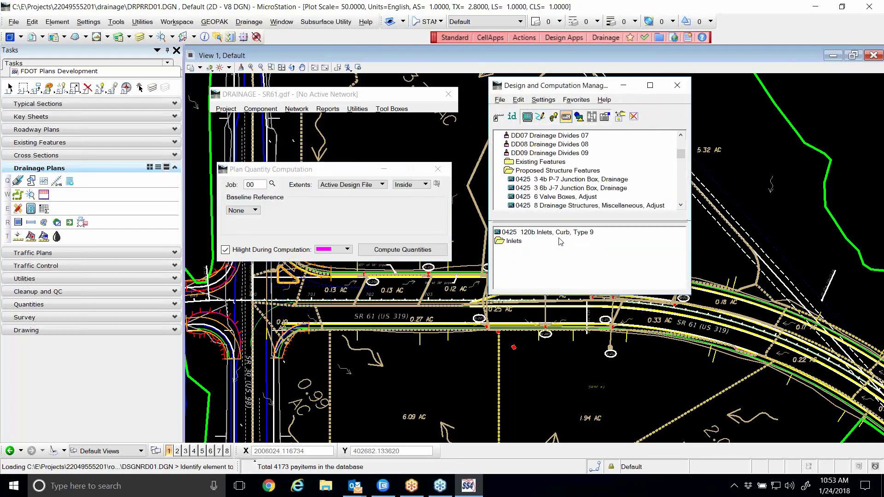
Step: Try to save the collection, and look for an existing collection file in the roadway folder, cancelling without opening one
right_click(580, 275)
left_click(608, 295)
right_click(587, 251)
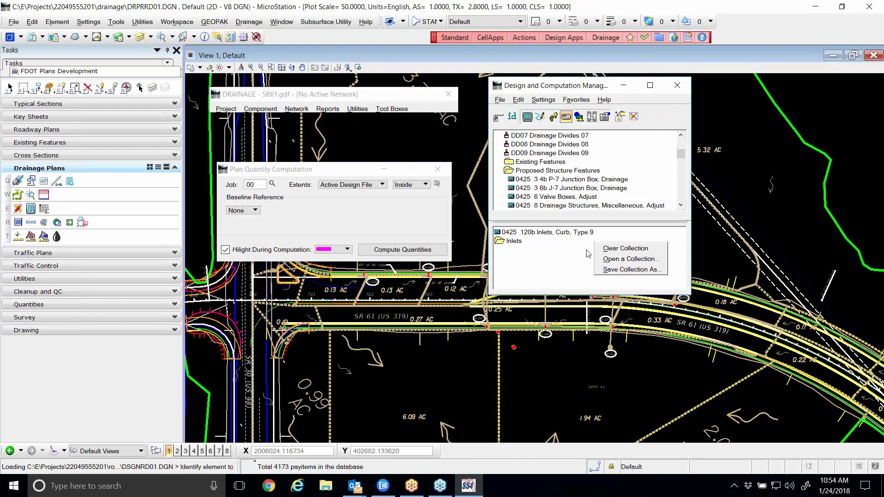
left_click(618, 262)
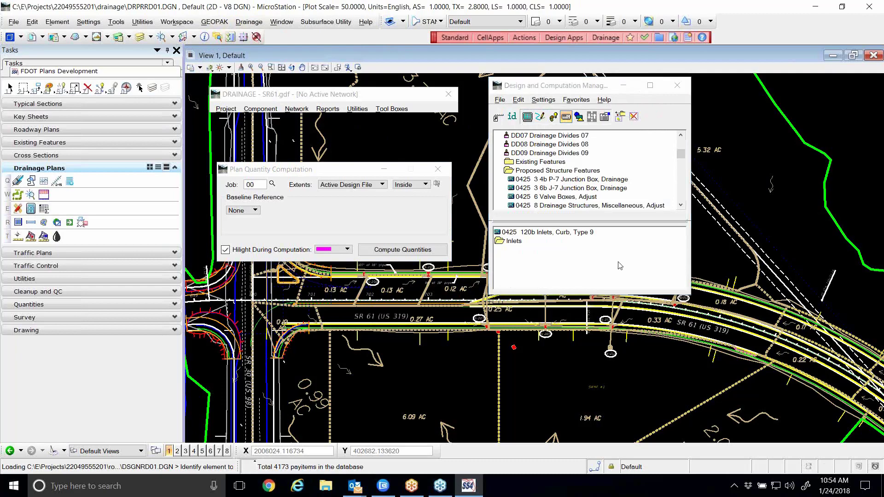
left_click(347, 286)
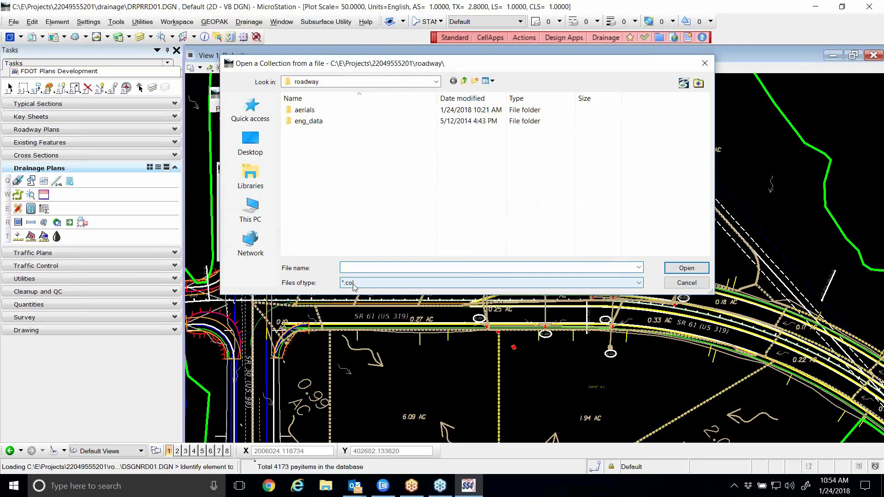
left_click(678, 282)
Step: Try again to save the collection, resizing and re-maximizing the main window to look for the save dialog
right_click(554, 257)
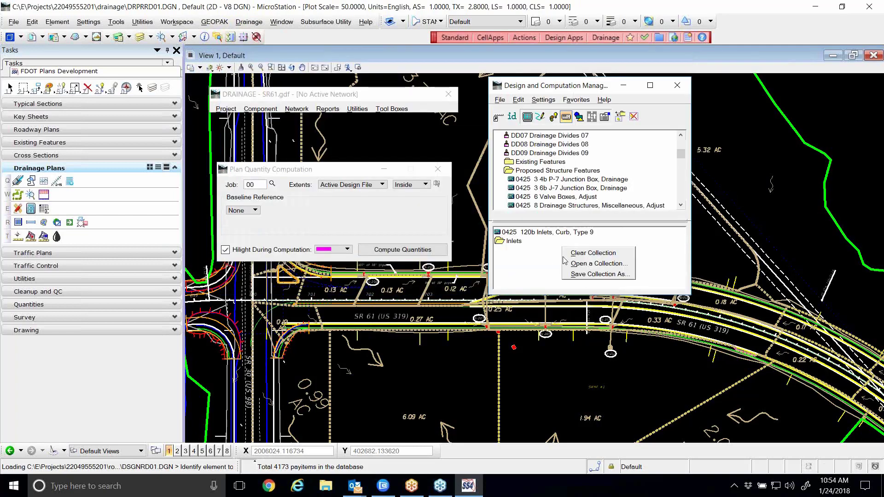
left_click(580, 274)
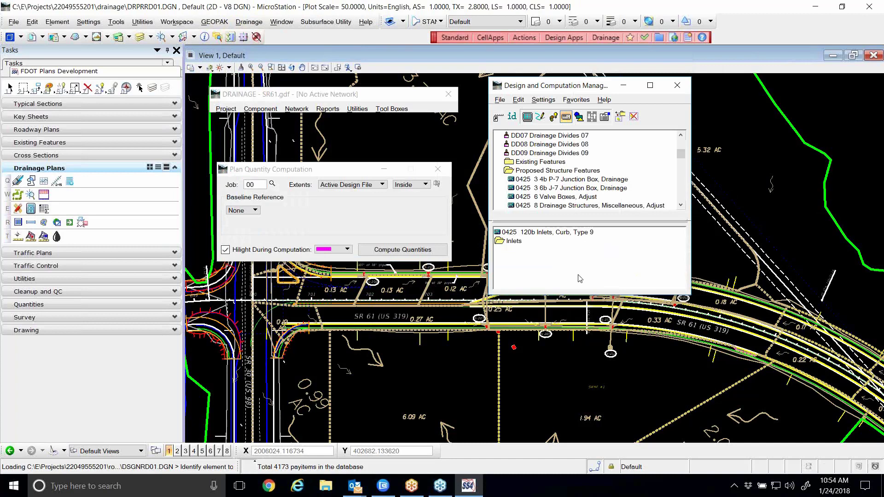
left_click(842, 7)
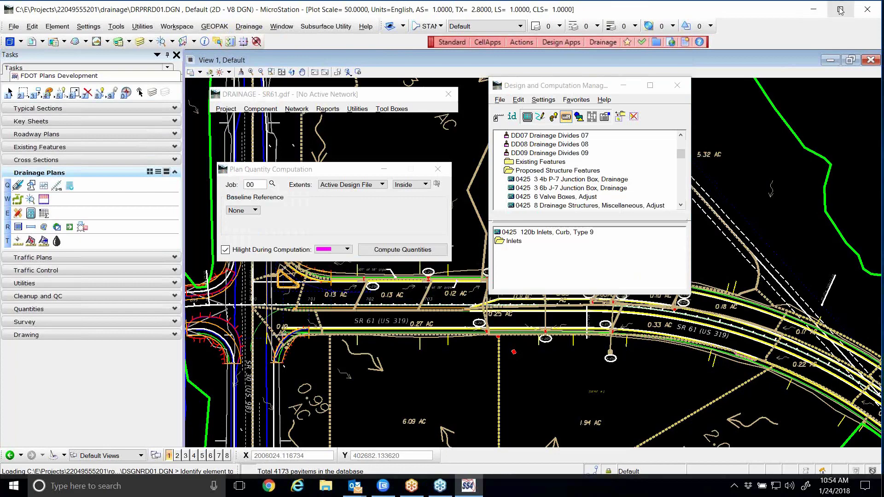
left_click(840, 10)
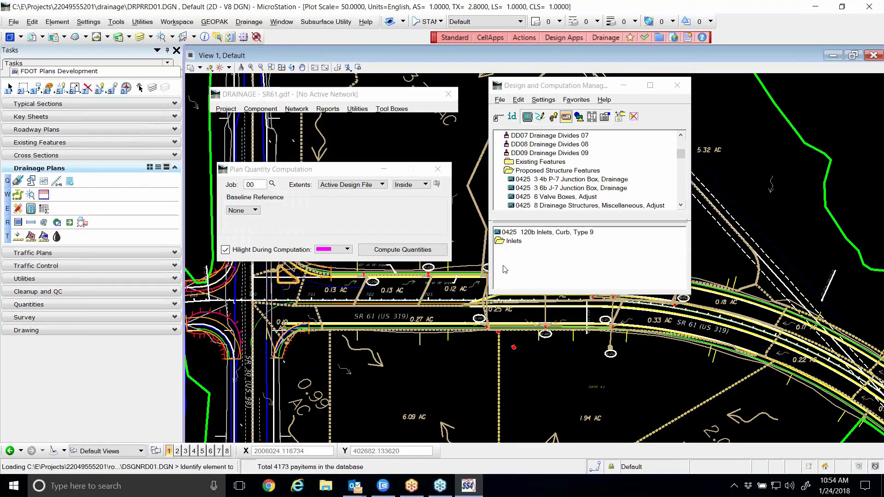
Step: Cycle through the open windows in search of a hidden save dialog, and retry saving the collection
key("alt+Tab")
key("alt+Tab")
key("alt+Tab")
key("alt+Tab")
key("alt+Tab")
key("alt+Tab")
key("alt+Tab")
right_click(570, 247)
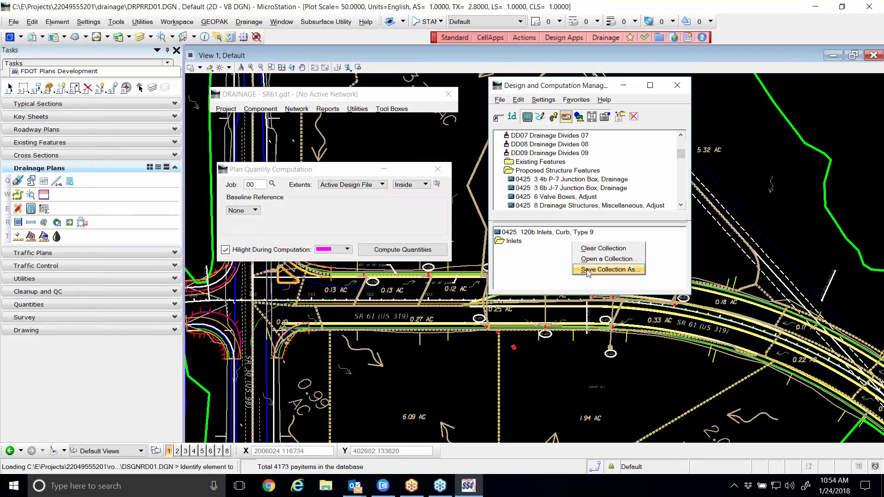
left_click(590, 270)
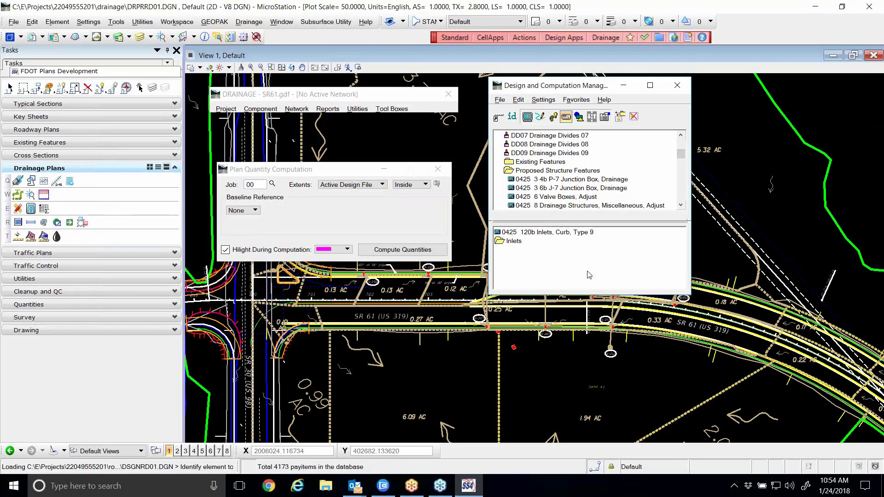
Step: Remove pay item 0425 120b Inlets, Curb, Type 9 from the collection, and review the drainage Inlets category in the pay item list
left_click(531, 233)
key("Delete")
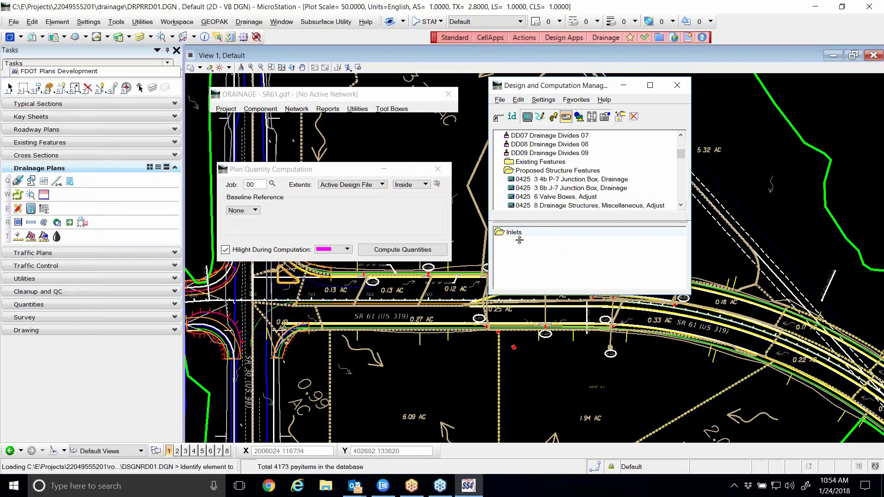
scroll(550, 170, "up", 3)
scroll(551, 168, "up", 5)
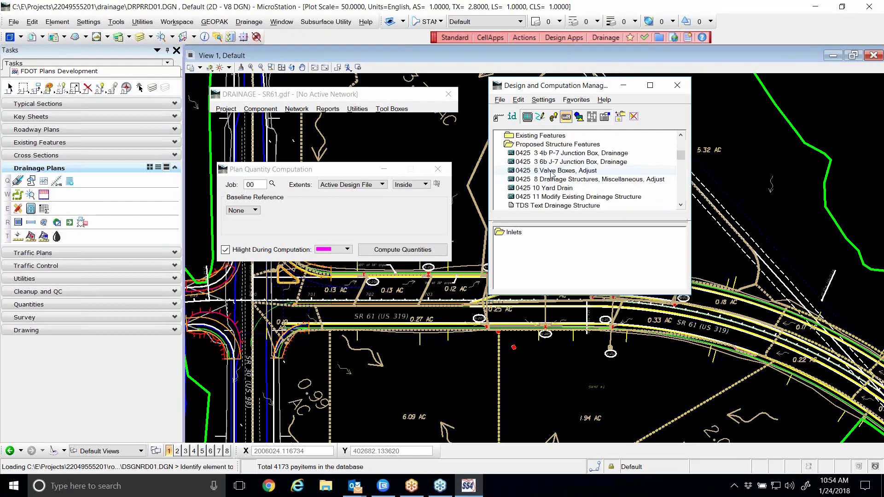
scroll(545, 169, "up", 2)
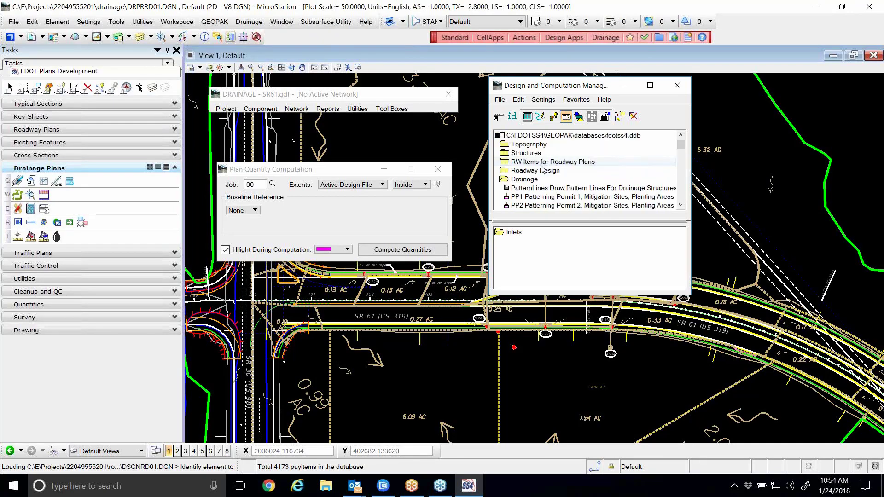
scroll(534, 177, "down", 4)
scroll(534, 177, "down", 10)
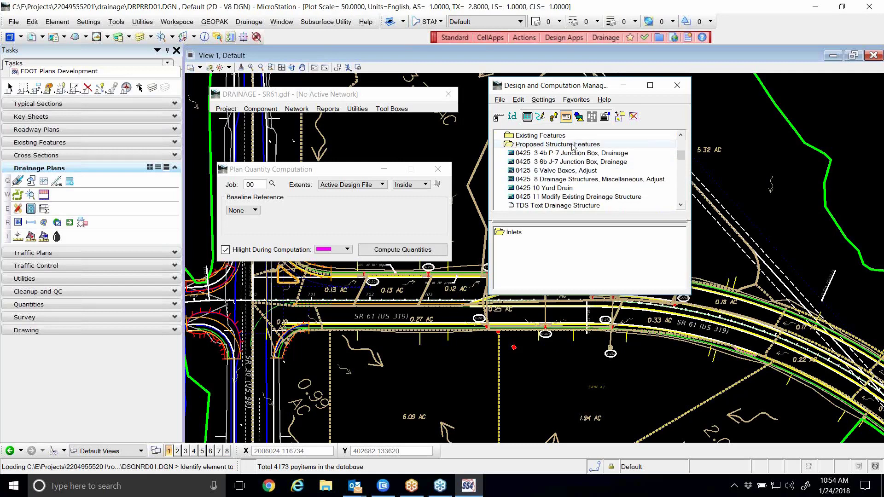
scroll(534, 198, "down", 8)
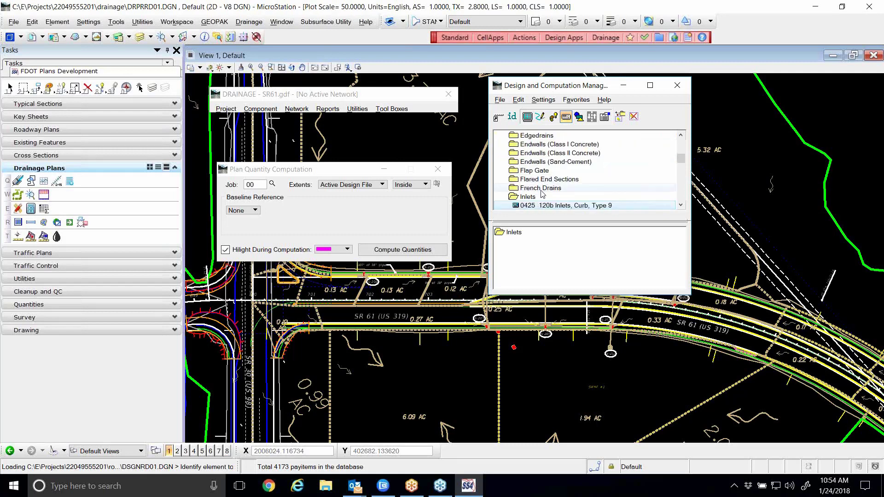
scroll(541, 193, "down", 1)
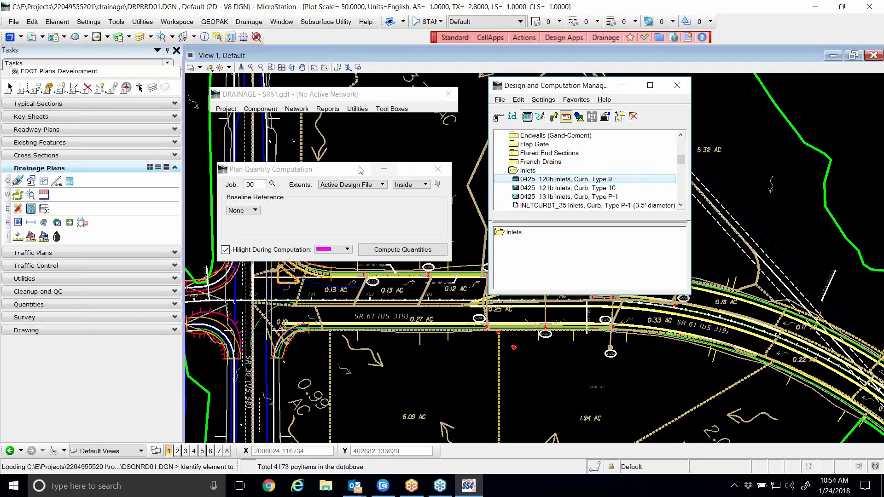
Step: Try the Boundary Element and Station Range extents for the plan quantity computation, and return the extents to Active Design File
left_click_drag(341, 170, 355, 134)
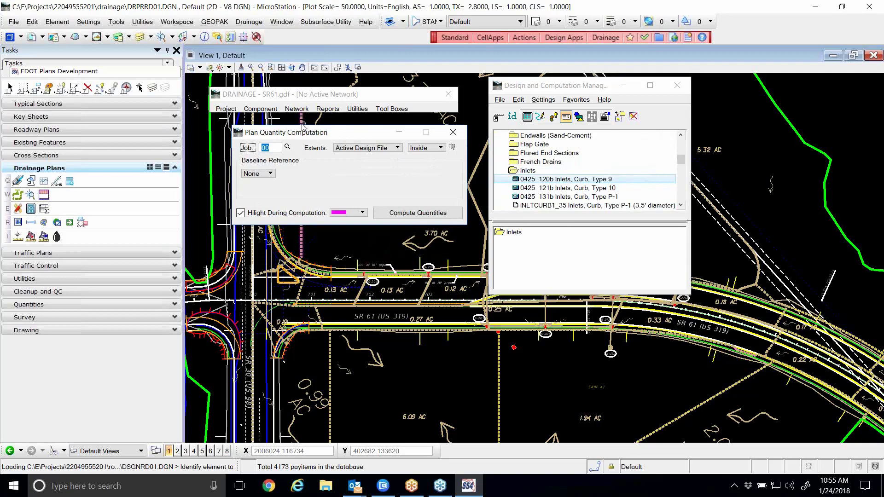
left_click_drag(300, 135, 291, 132)
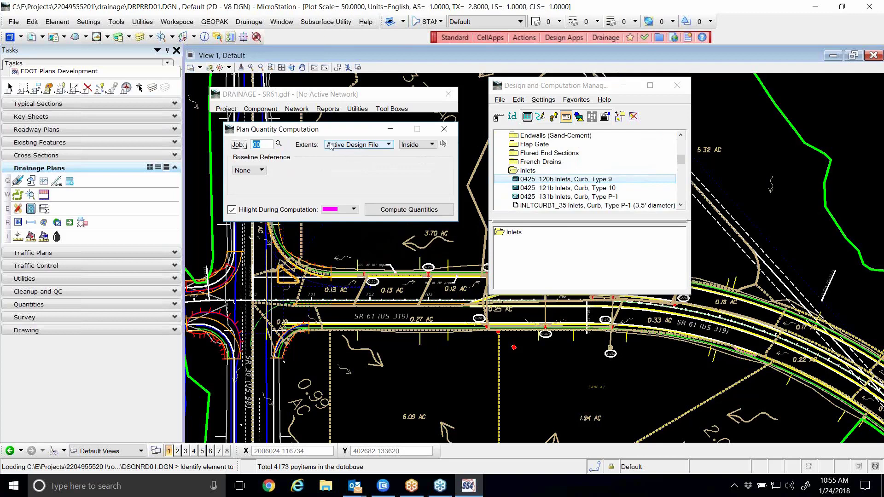
left_click(378, 147)
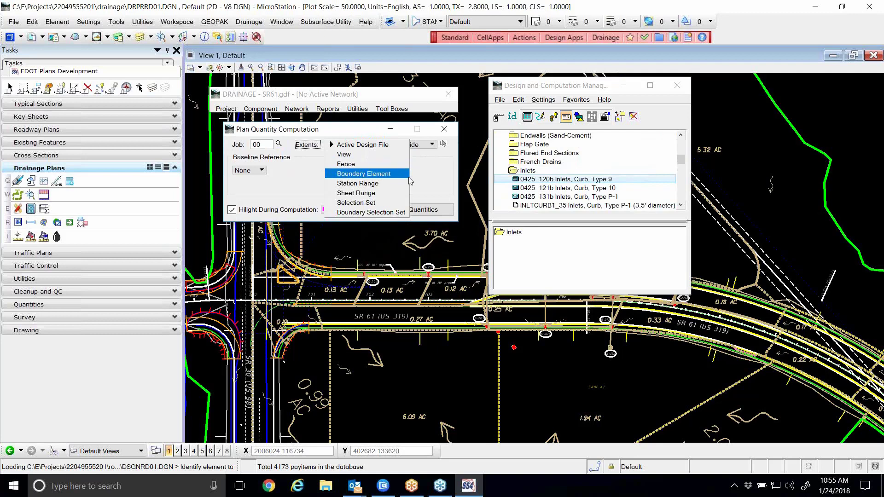
left_click(363, 173)
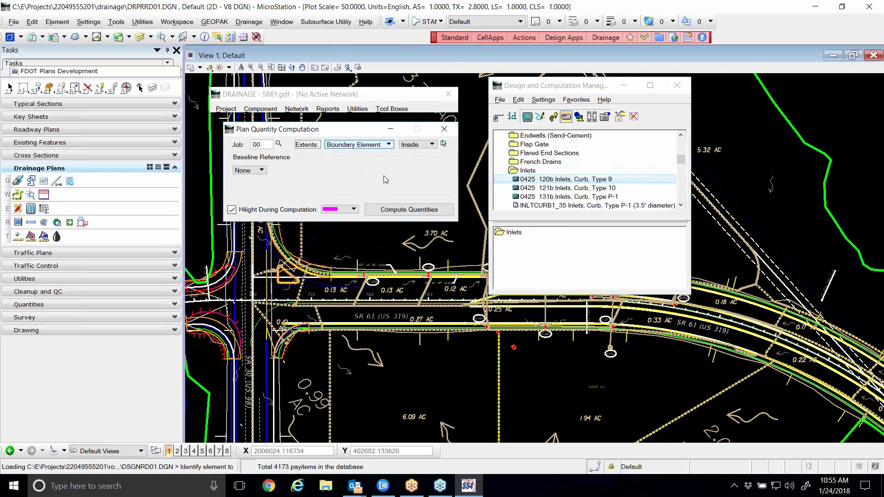
left_click(362, 146)
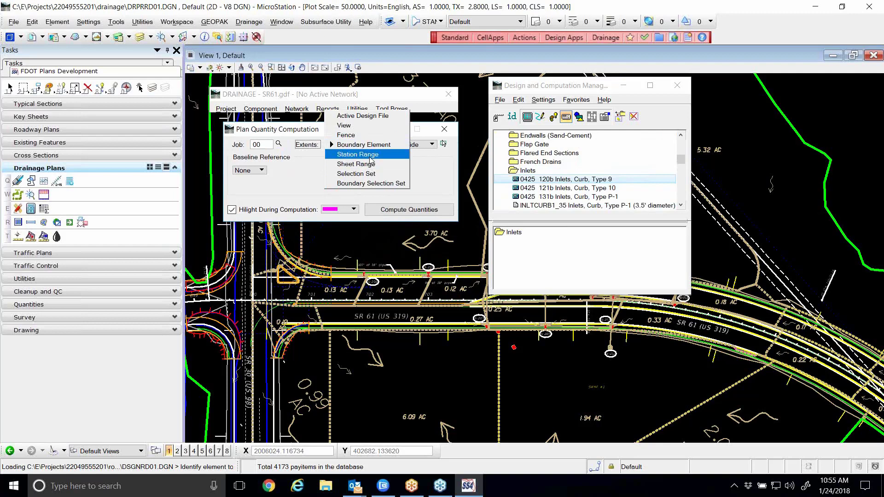
left_click(367, 155)
left_click(360, 147)
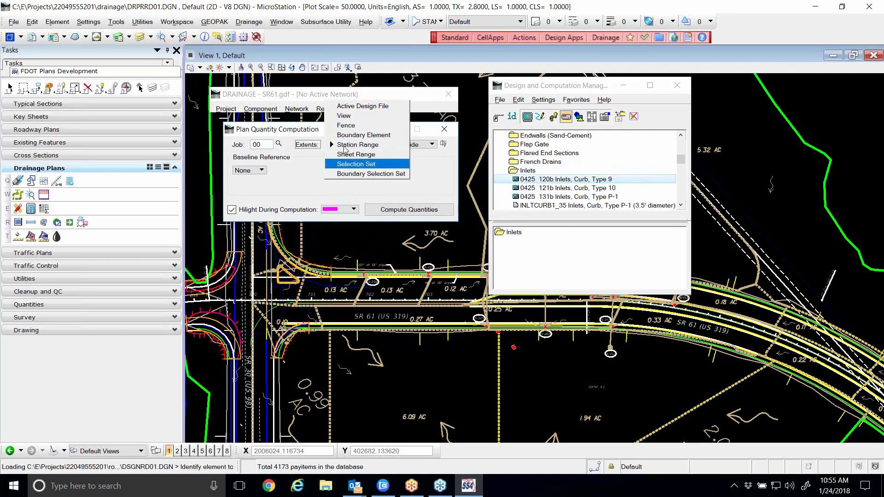
left_click(371, 106)
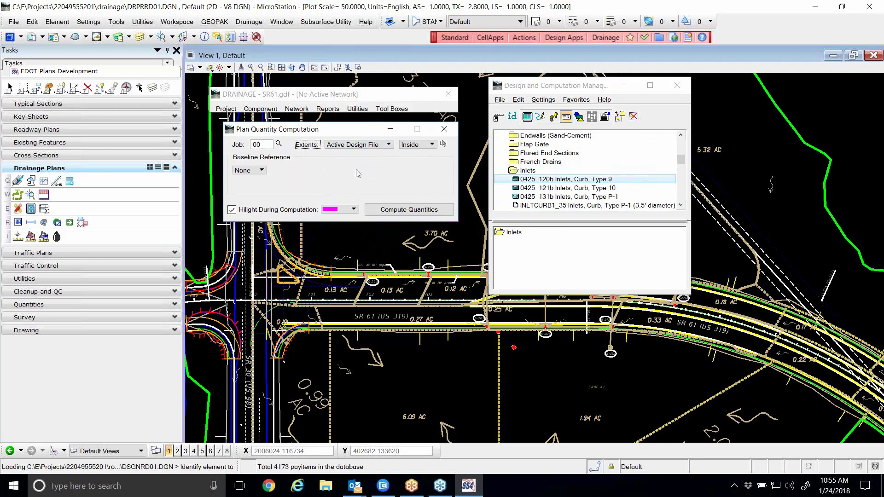
Step: Try Chain as the baseline reference, return it to None, and keep magenta as the computation highlight color
left_click(260, 170)
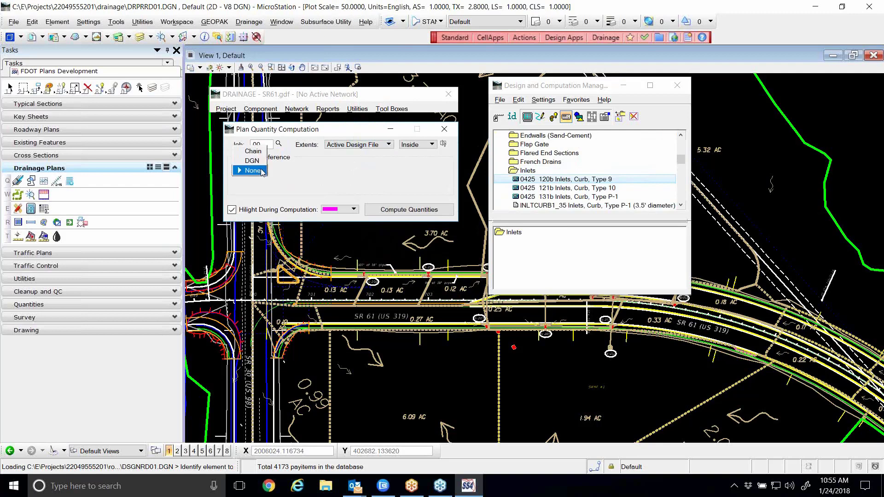
left_click(254, 151)
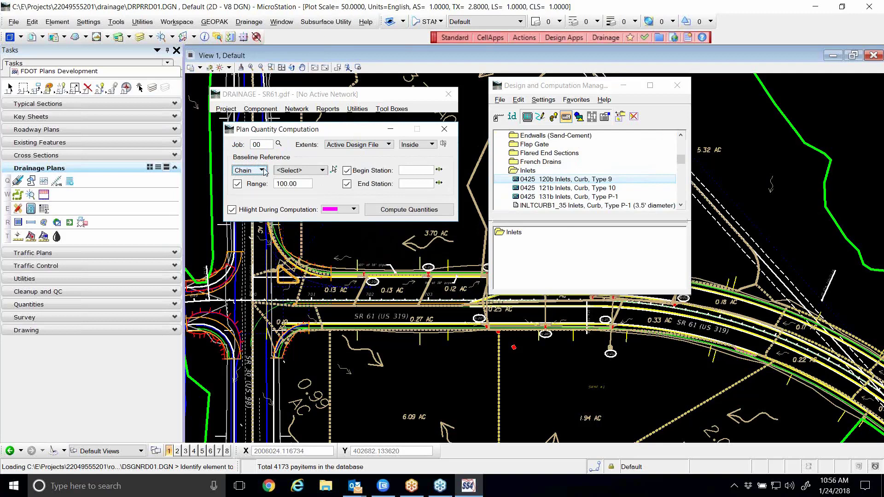
left_click(261, 171)
left_click(253, 190)
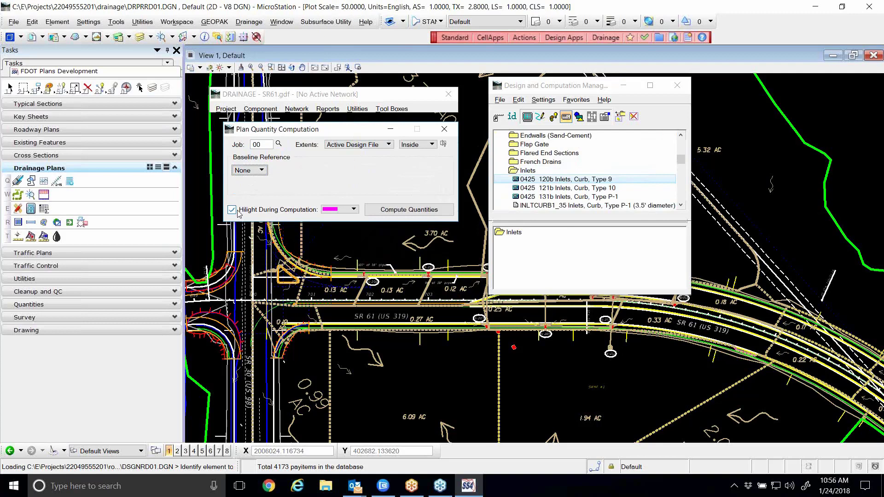
left_click(353, 210)
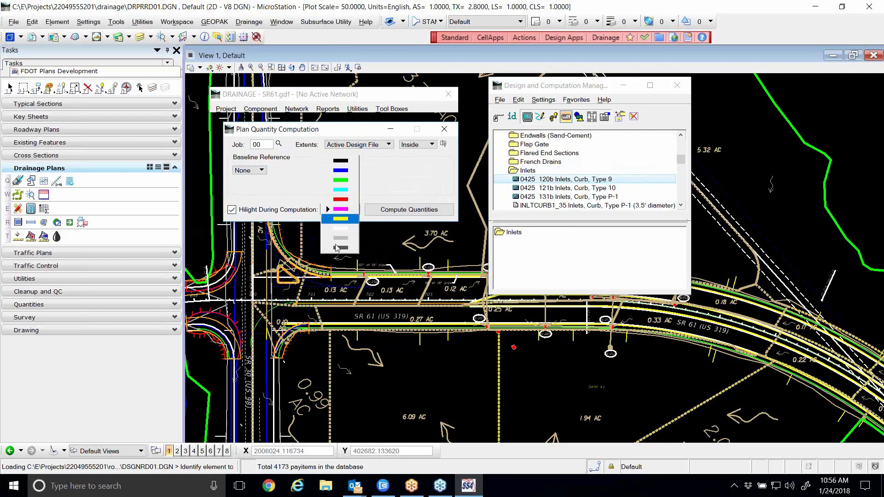
left_click(346, 209)
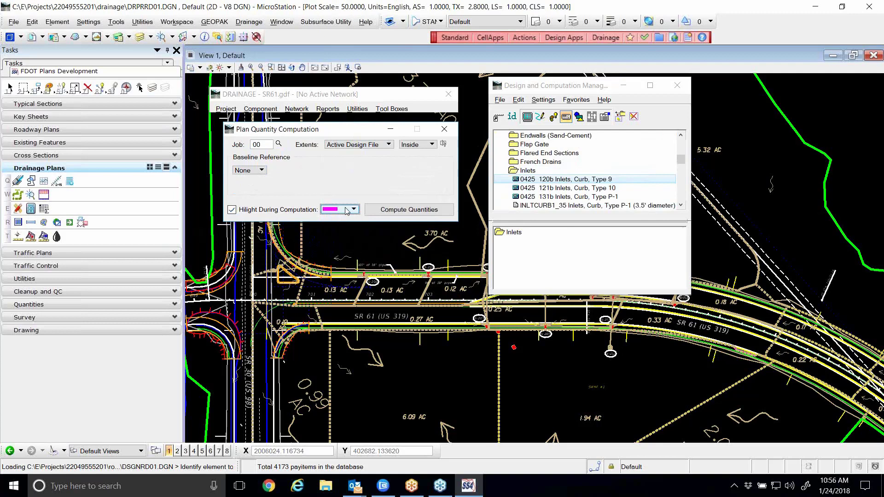
Step: Compute the plan quantities for the Inlets collection, and place the results window clear of the task list
left_click_drag(360, 129, 352, 123)
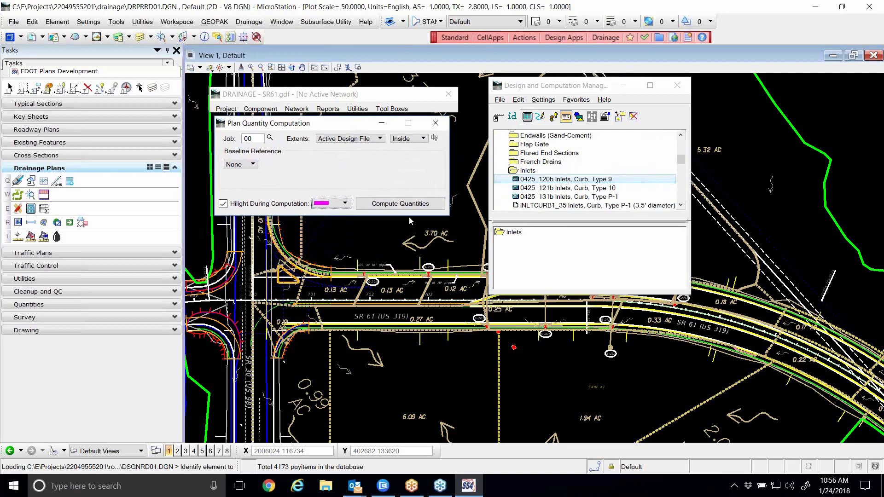
left_click(408, 204)
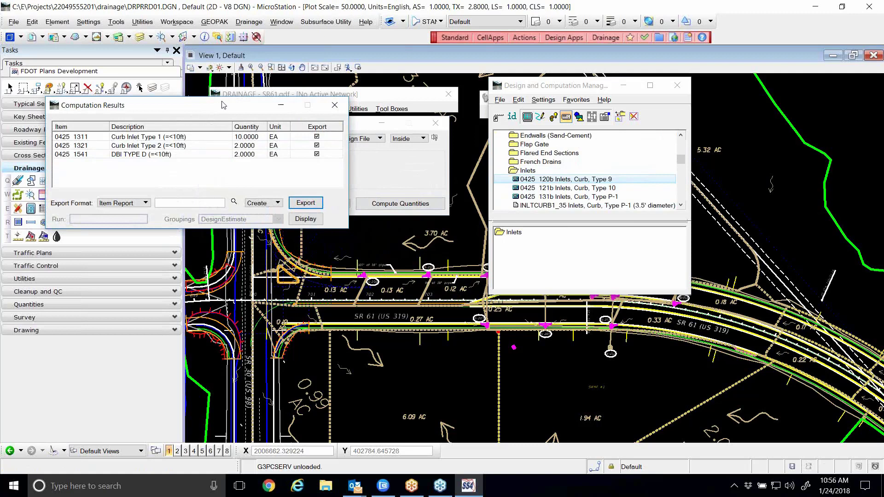
left_click_drag(223, 105, 416, 122)
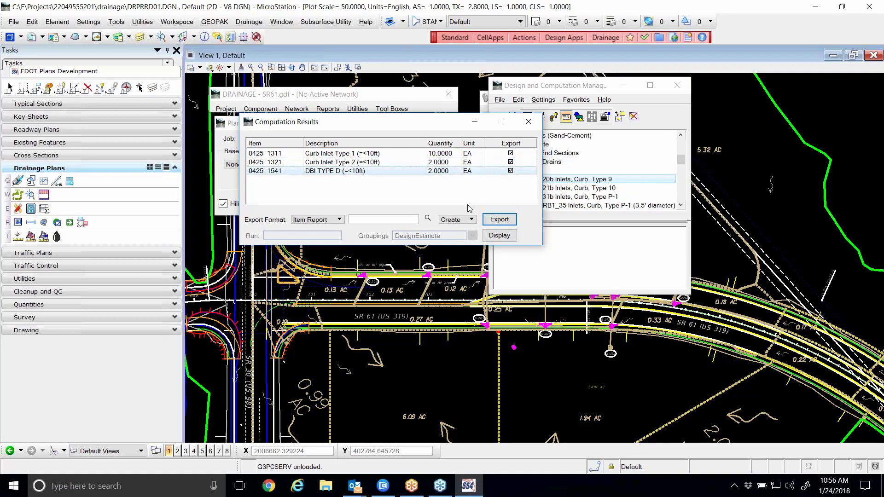
Step: Export the computed inlet quantities in Item Report format to a new file named SR61Dr_Qtys.txt
left_click(335, 219)
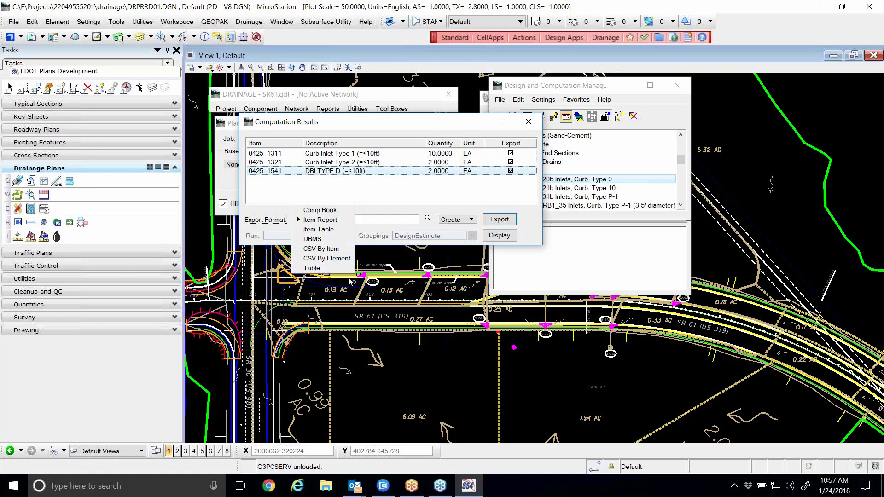
left_click(329, 220)
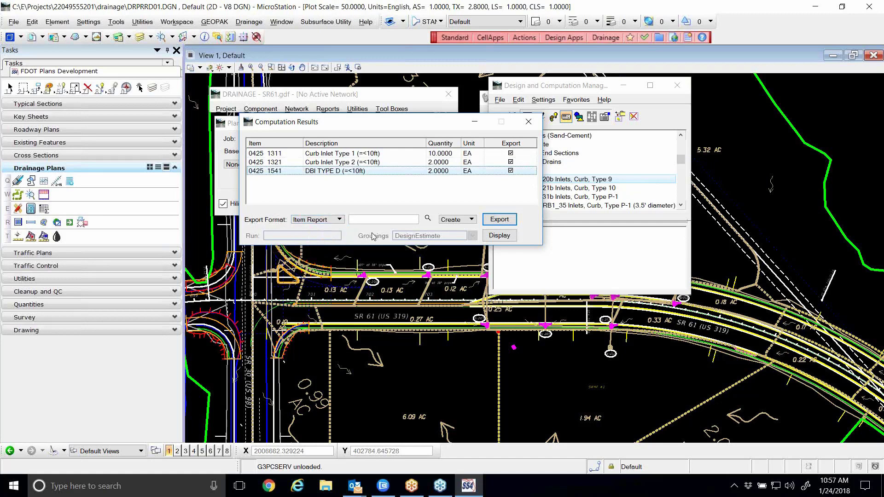
type("R61Dr_Qtys.txt")
left_click(499, 220)
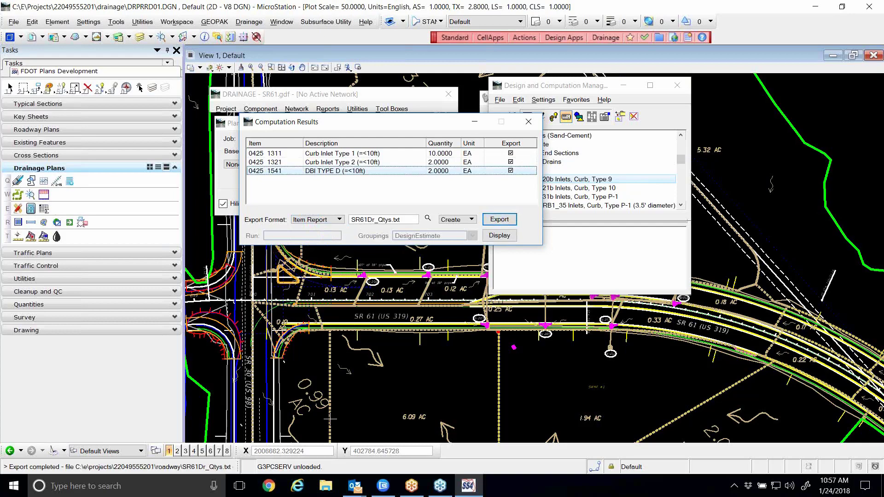
Step: Switch to File Explorer and open the current project's drainage folder inside E\Projects on the C drive
left_click(333, 484)
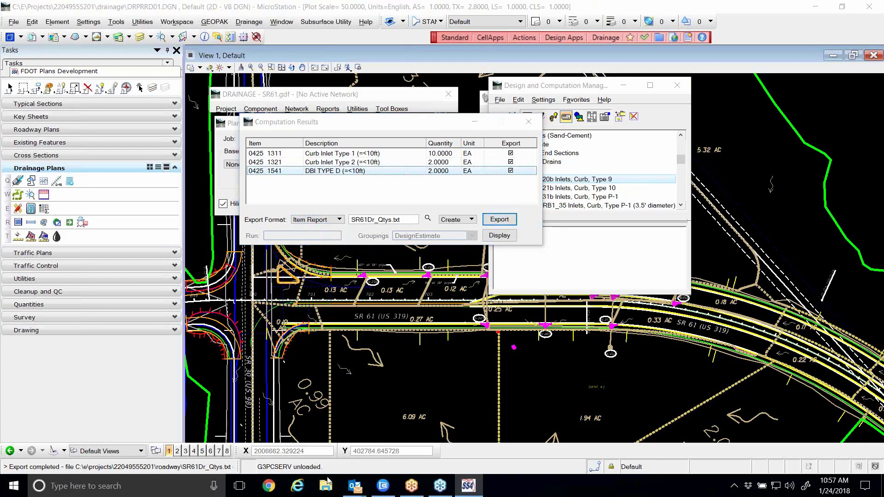
scroll(439, 138, "down", 3)
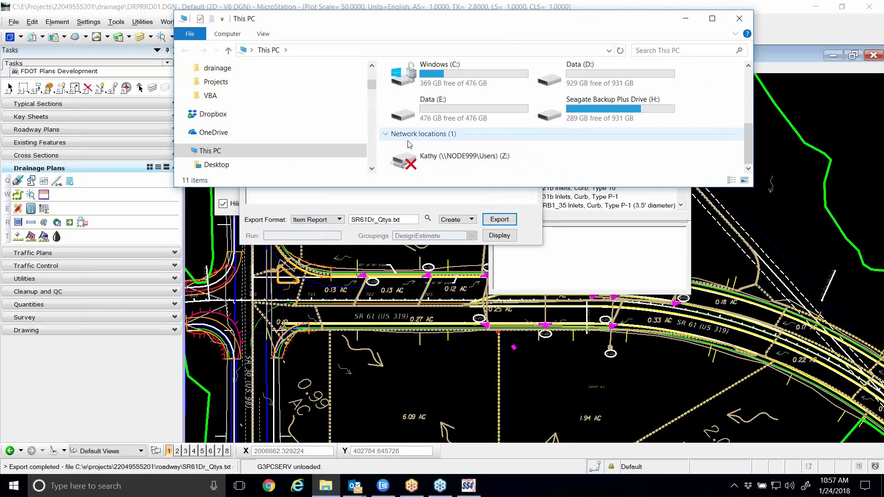
double_click(447, 85)
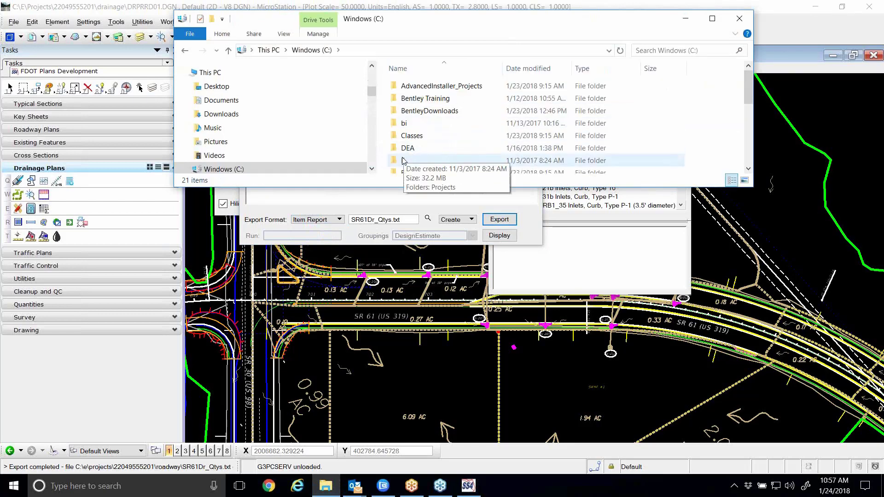
double_click(402, 160)
double_click(417, 86)
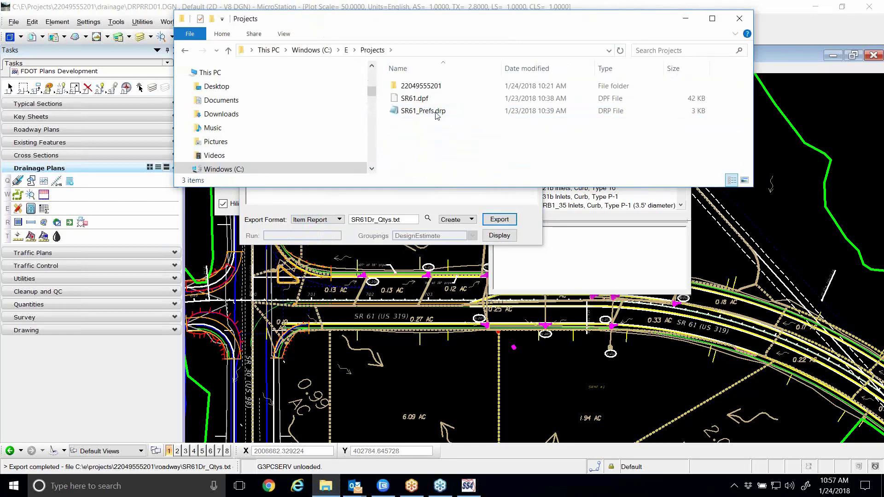
double_click(420, 86)
scroll(427, 105, "down", 2)
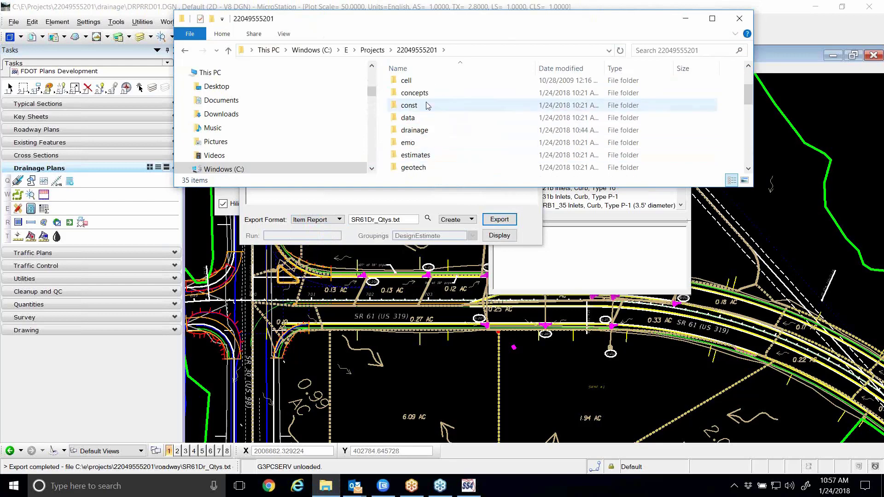
scroll(427, 105, "down", 1)
double_click(418, 92)
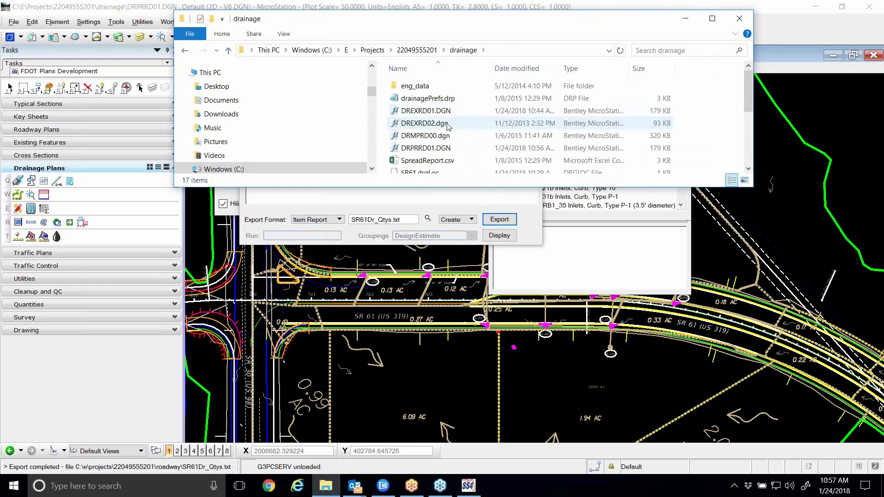
Step: Enlarge the folder window to list all drainage files, and move it clear of the computation results
left_click_drag(439, 190, 437, 337)
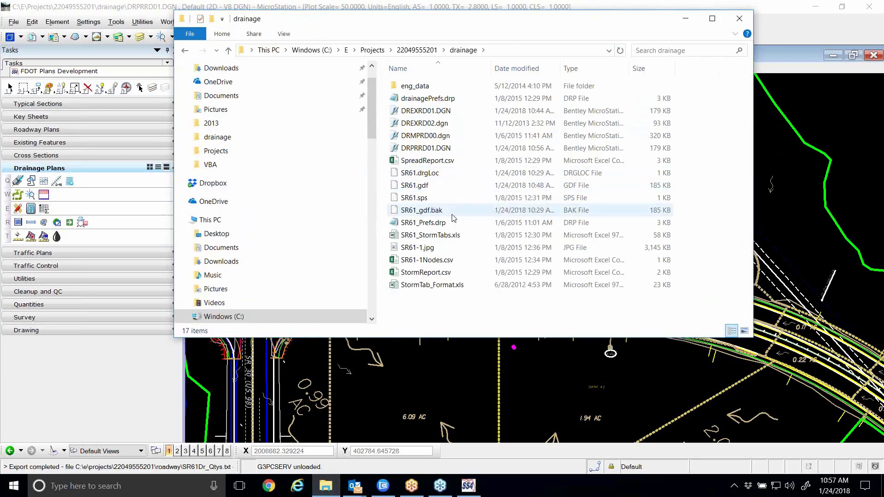
left_click_drag(477, 19, 478, 127)
mouse_move(478, 206)
left_mouse_down()
mouse_move(520, 416)
mouse_move(604, 346)
mouse_move(603, 337)
left_mouse_up()
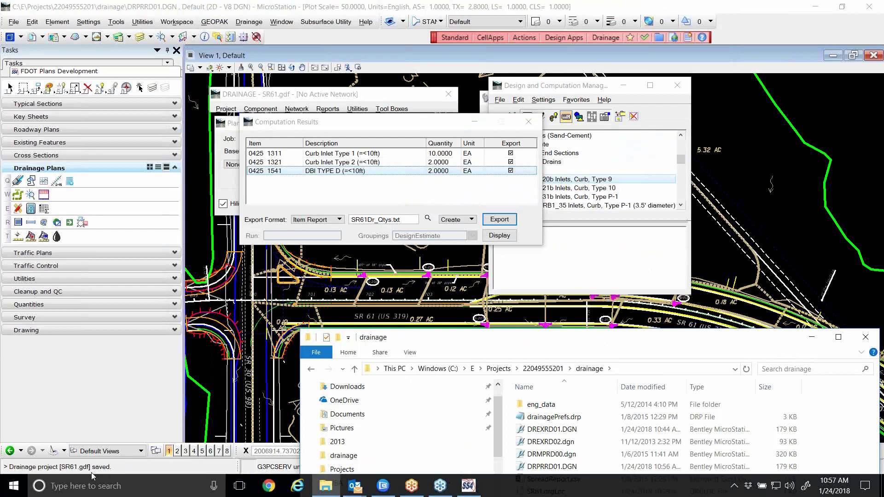
Step: Export the inlet item report again and overwrite the existing SR61Dr_Qtys.txt file
left_click_drag(540, 341, 497, 298)
left_click(500, 220)
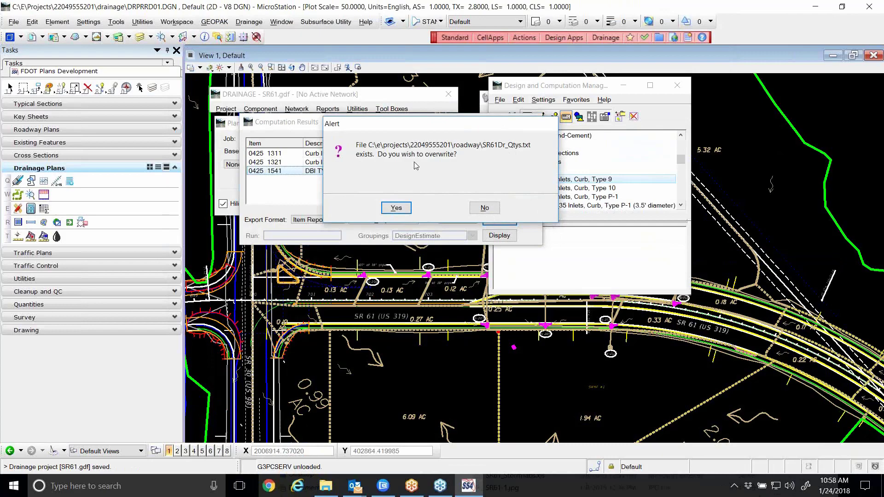
left_click(393, 208)
Step: Return to File Explorer, browse to the project's roadway folder, and open the exported SR61Dr_Qtys.txt file
left_click(322, 489)
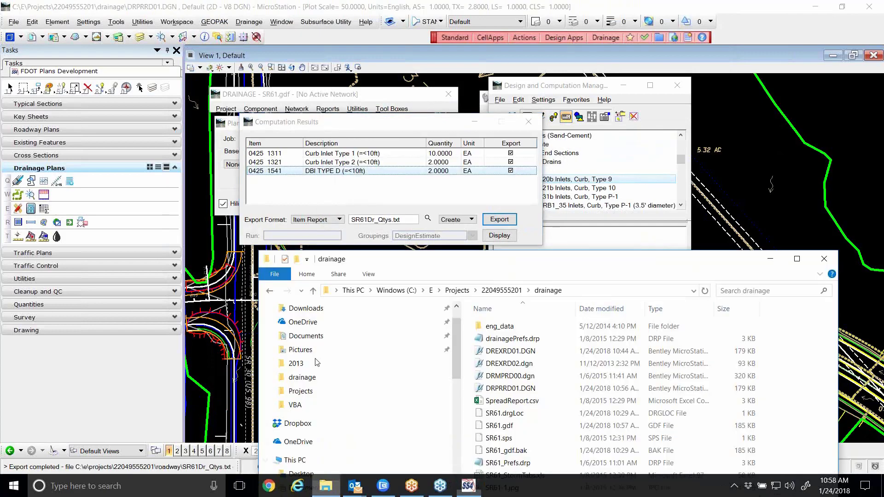
left_click_drag(353, 209, 342, 60)
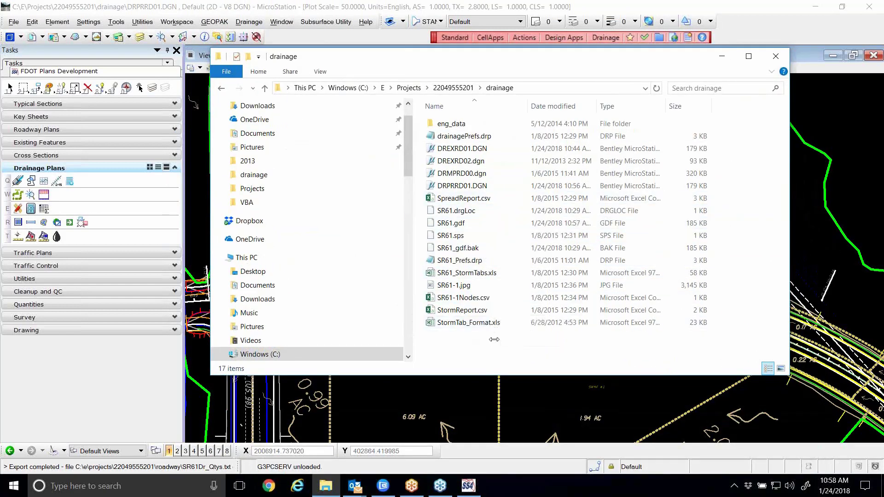
left_click(455, 88)
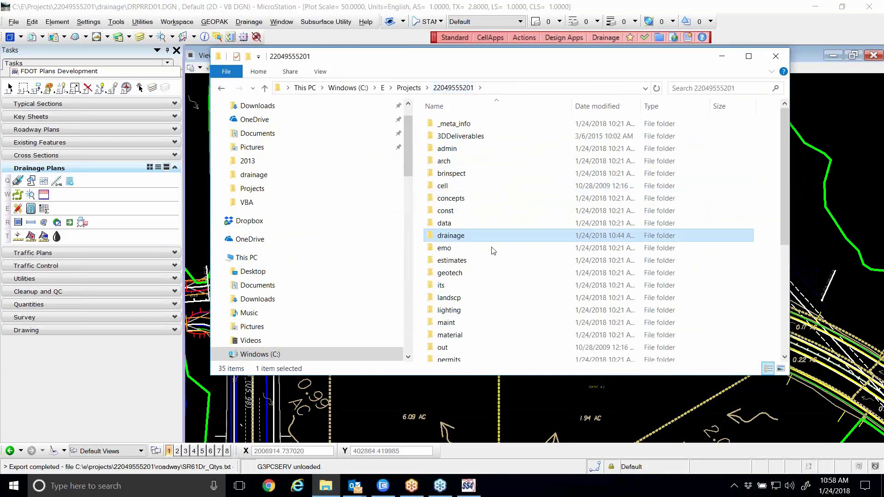
scroll(490, 251, "down", 4)
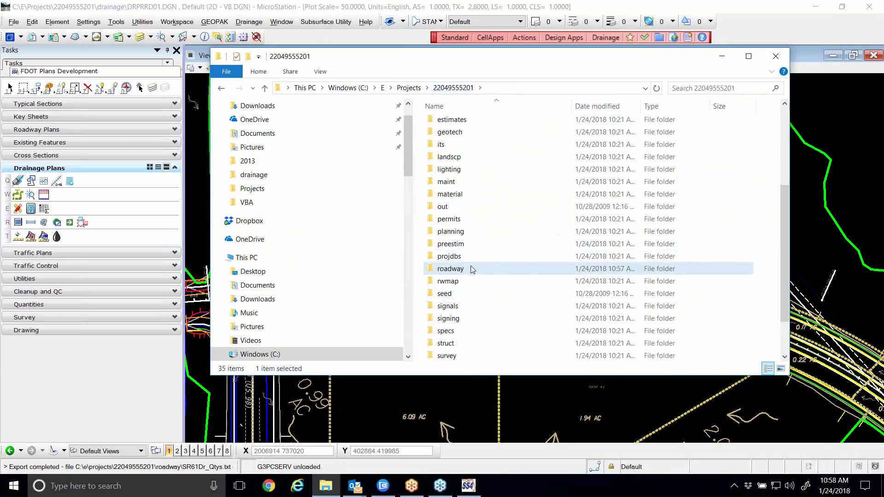
double_click(474, 268)
scroll(520, 203, "down", 1)
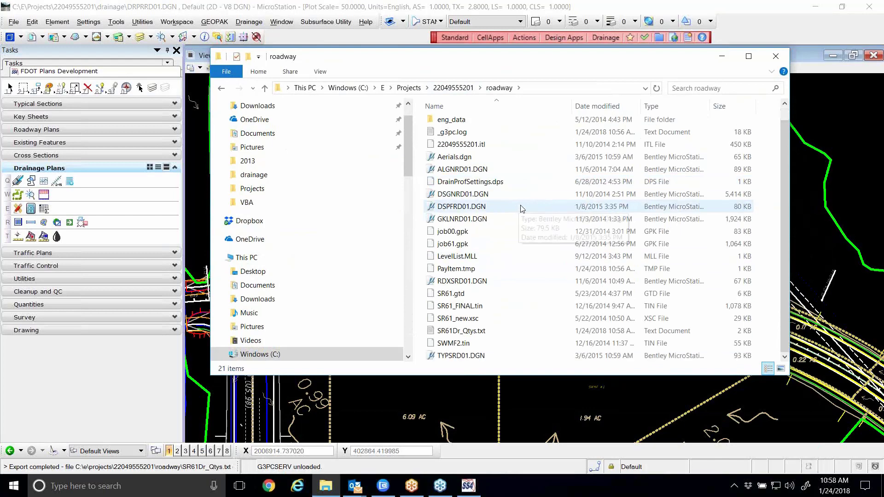
double_click(471, 331)
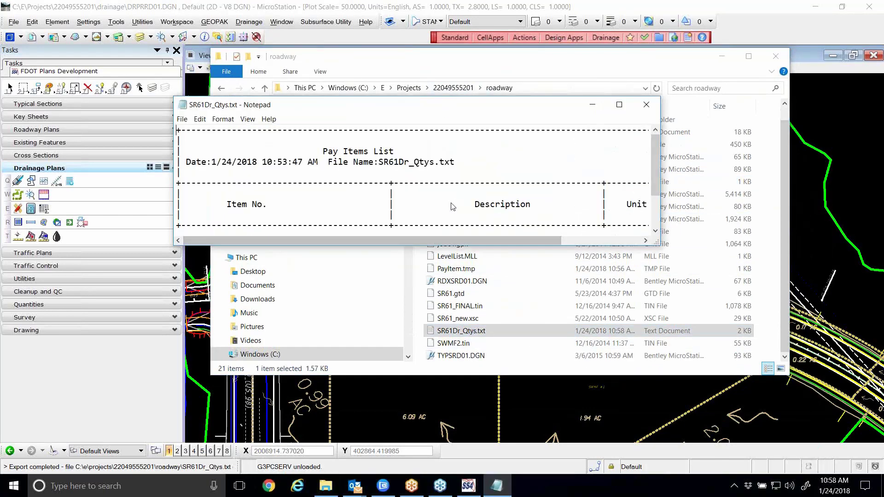
Step: Enlarge the text window to read the full pay items list, and close the report
left_click_drag(435, 100, 269, 25)
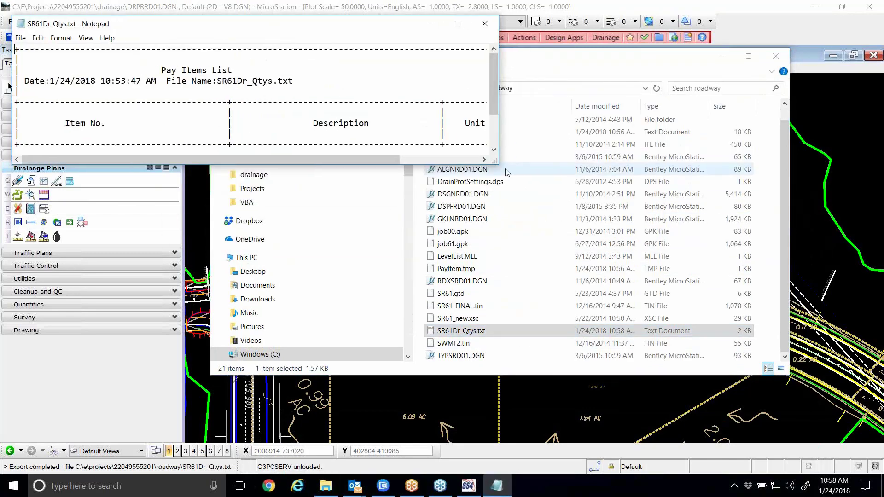
left_click_drag(497, 163, 699, 285)
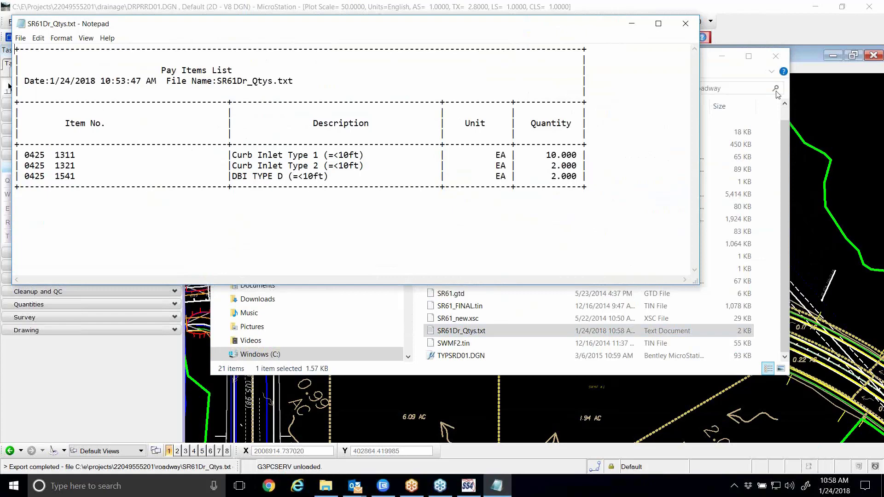
left_click(685, 23)
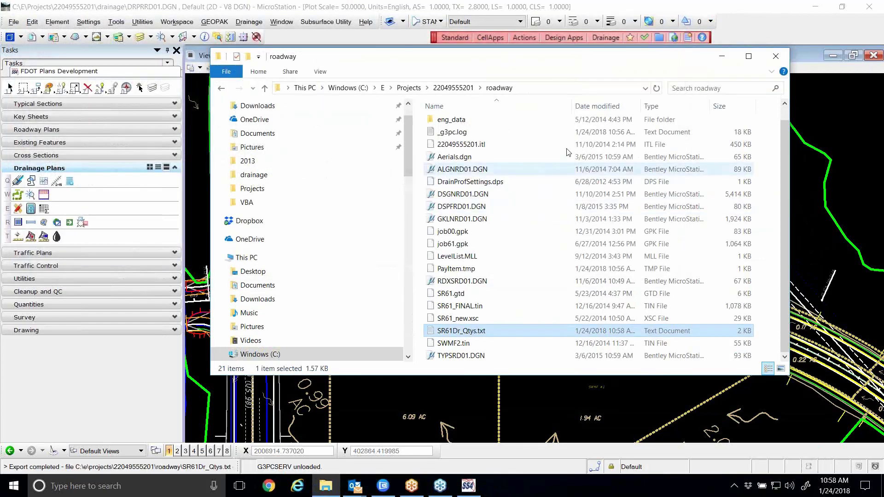
Step: Paste the SR61Dr_Qtys.txt file from the roadway folder into the project's drainage folder, and minimize the folder window
left_click(453, 87)
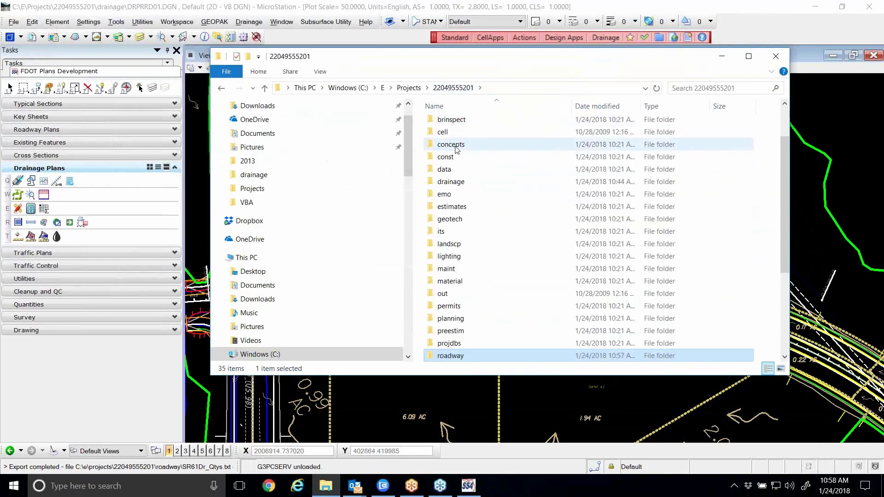
double_click(453, 181)
key("ctrl+v")
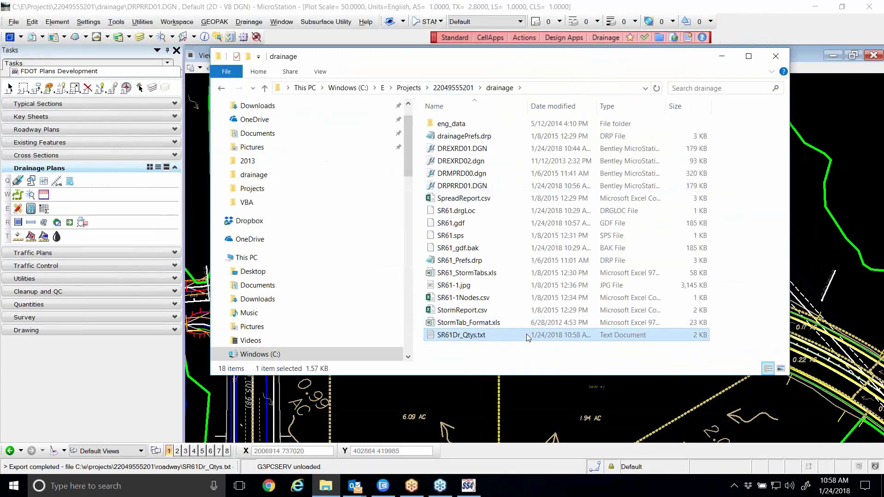
left_click(722, 55)
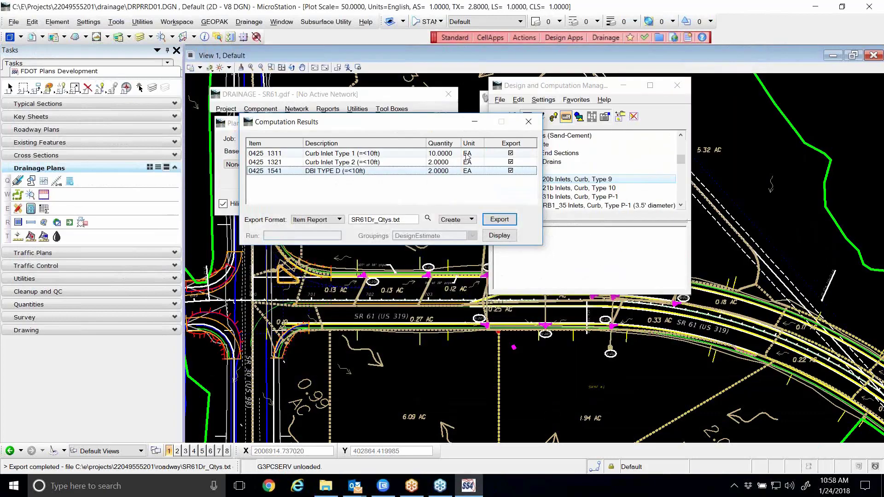
Step: Move the computation results window up slightly and set the export format to Table
left_click_drag(423, 125, 422, 110)
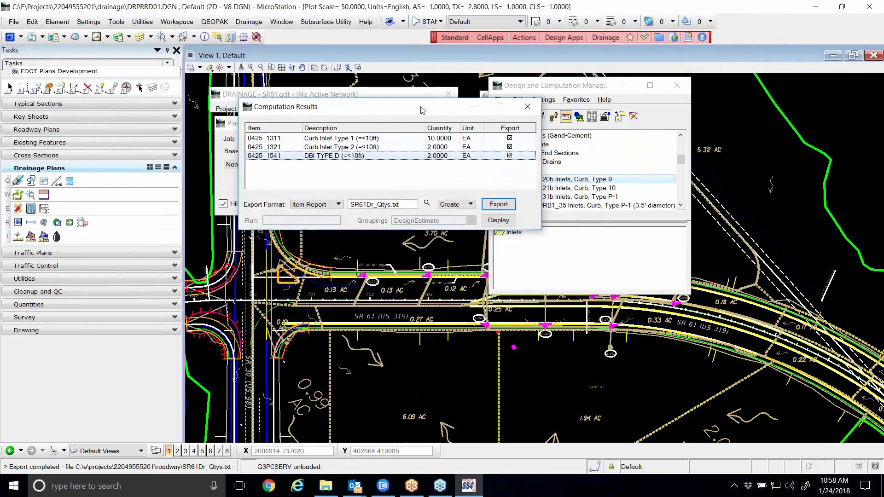
left_click(328, 208)
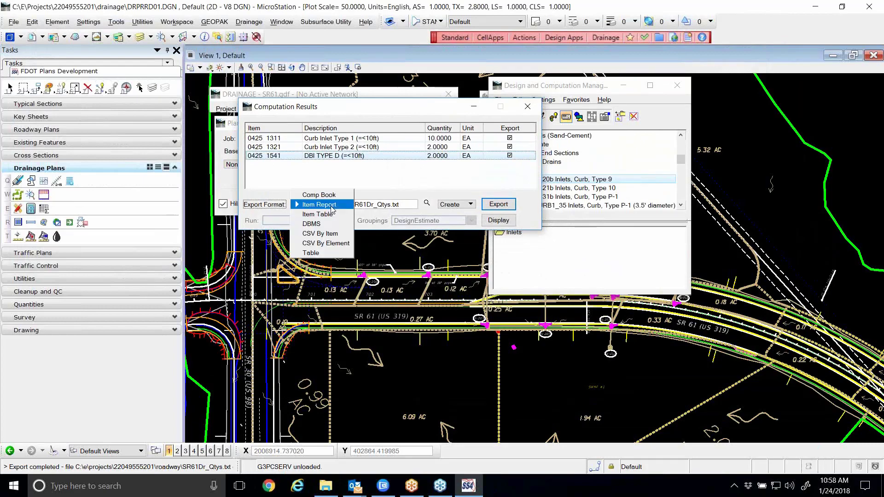
left_click(322, 256)
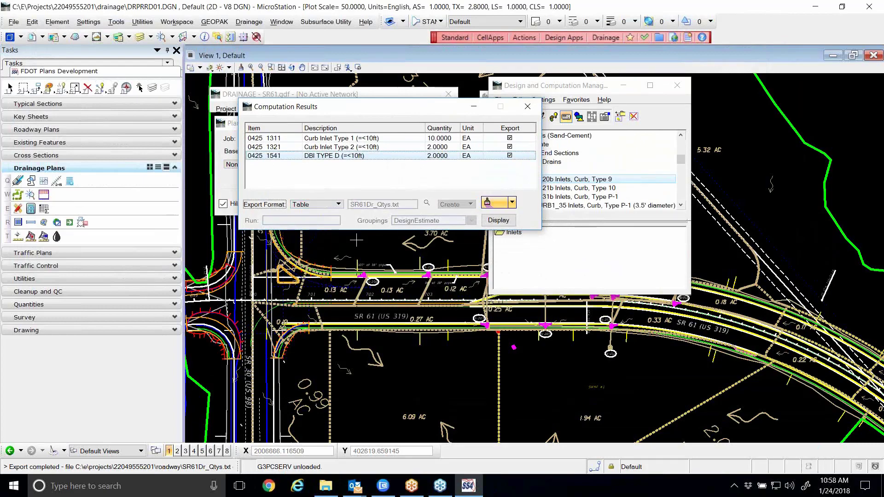
Step: Start the quantity table placement, examine its line, spacing and column definition settings, and close them
left_click(491, 203)
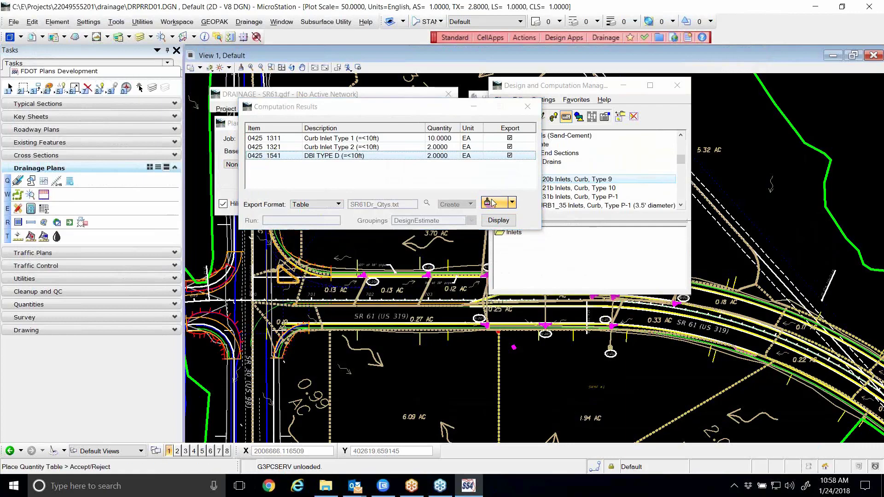
left_click(512, 203)
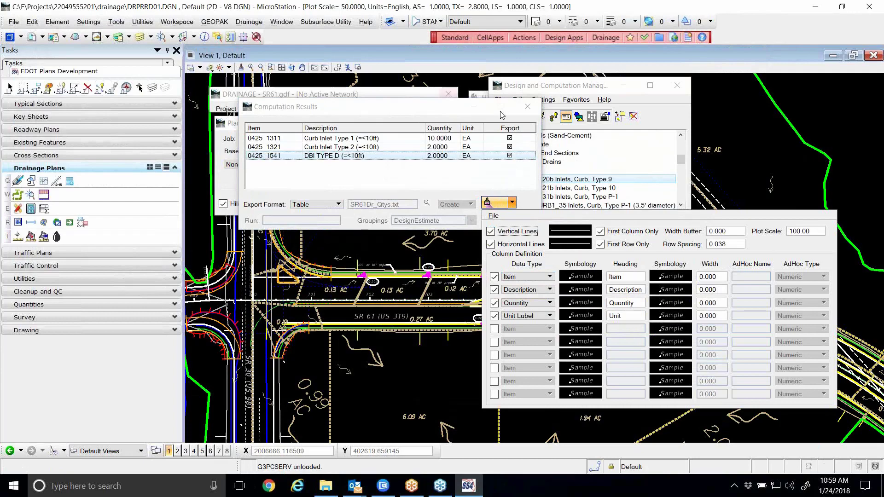
left_click(509, 202)
left_click(509, 202)
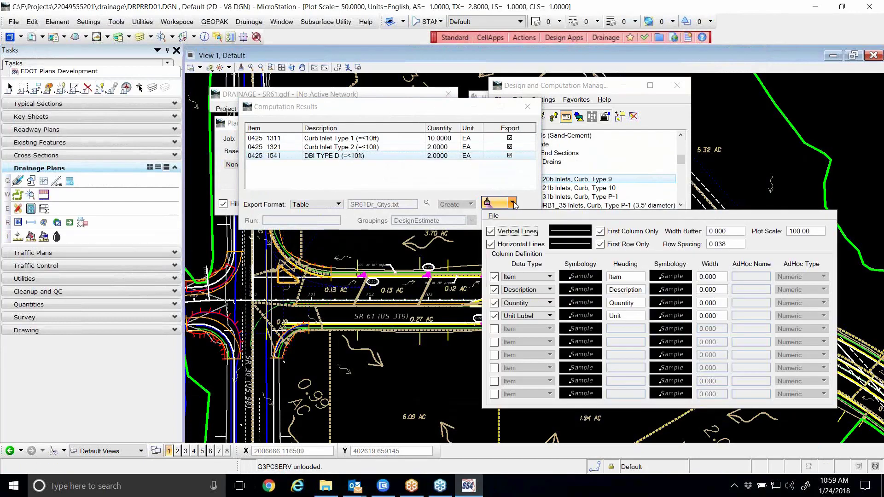
left_click(405, 110)
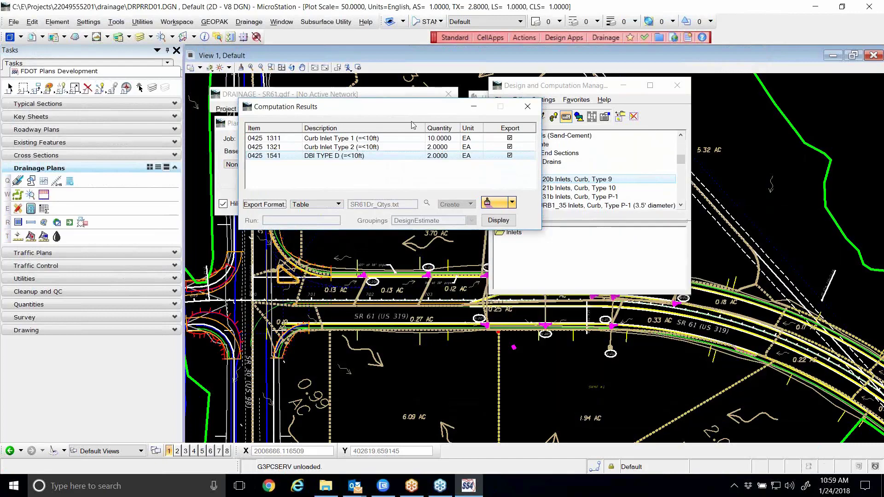
Step: Try placing the quantity table in an empty area of the drawing, and undo the placement
left_click(489, 202)
scroll(479, 235, "down", 2)
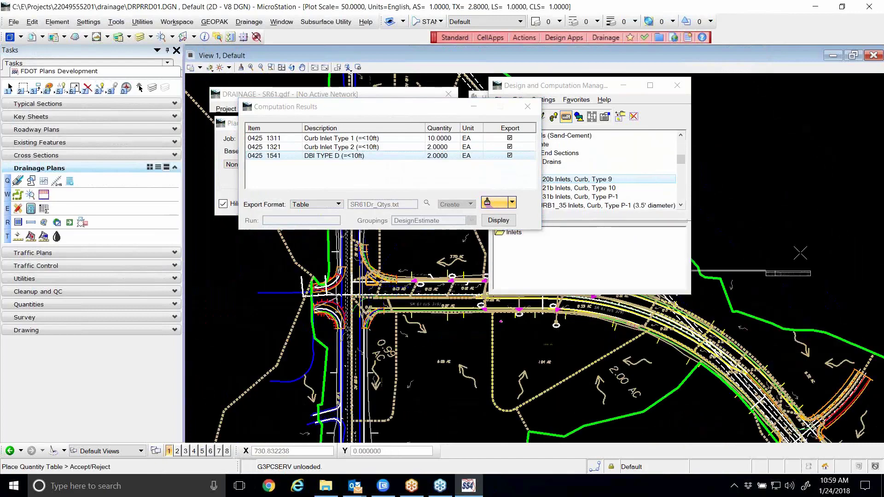
scroll(757, 251, "up", 6)
scroll(372, 295, "down", 5)
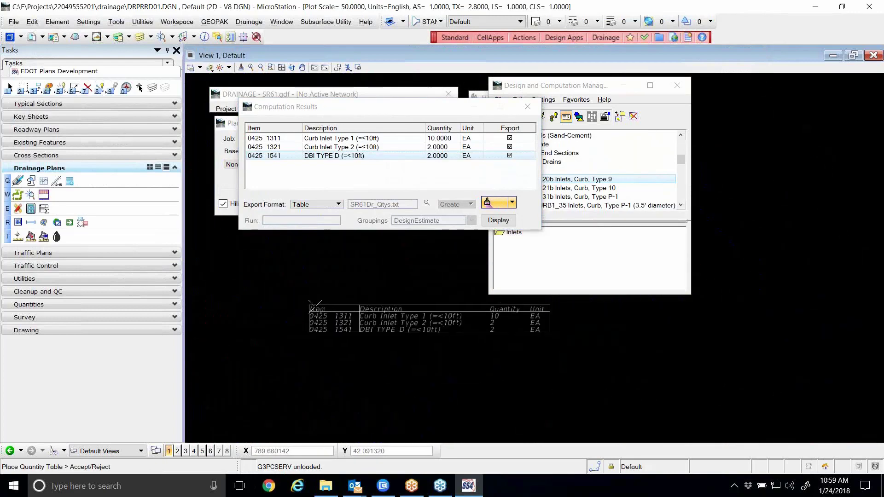
scroll(322, 299, "up", 2)
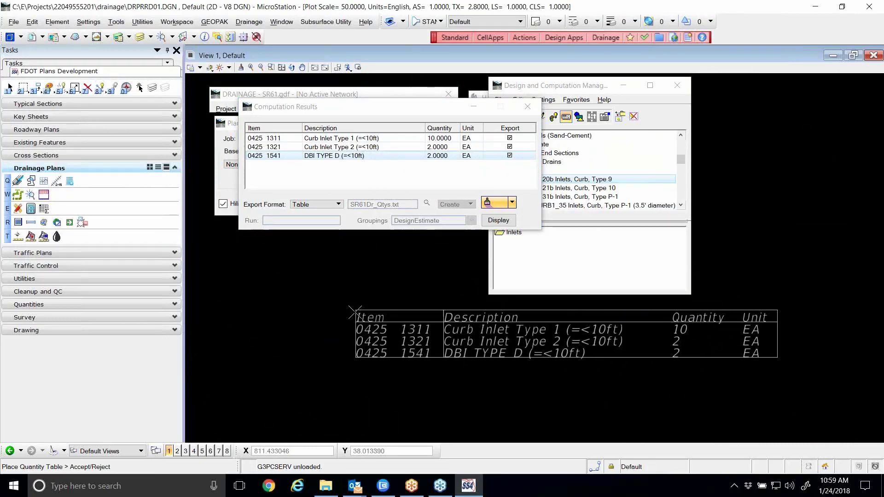
left_click(338, 299)
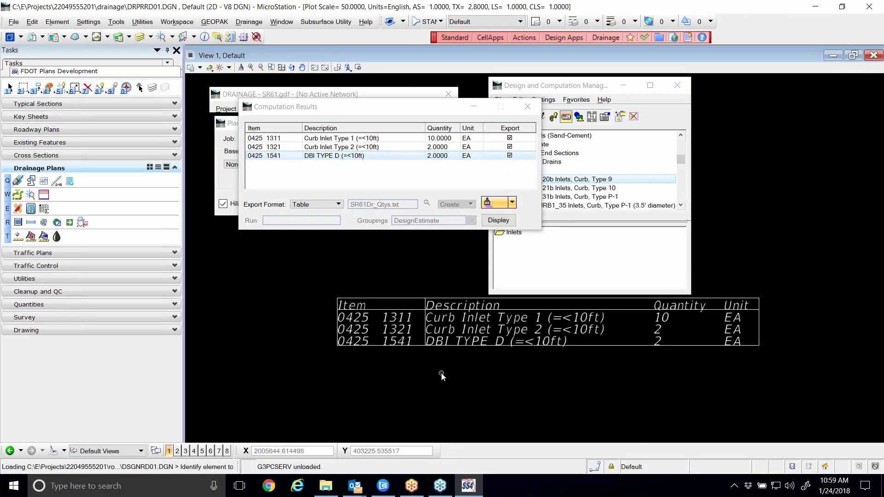
key("ctrl+z")
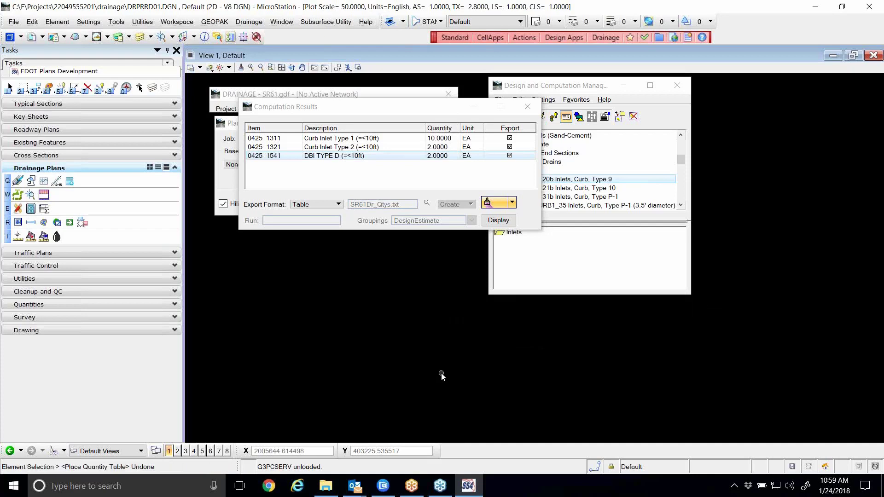
Step: Start the quantity table placement again, check and close its settings, and try placing the table in empty drawing space
left_click(491, 201)
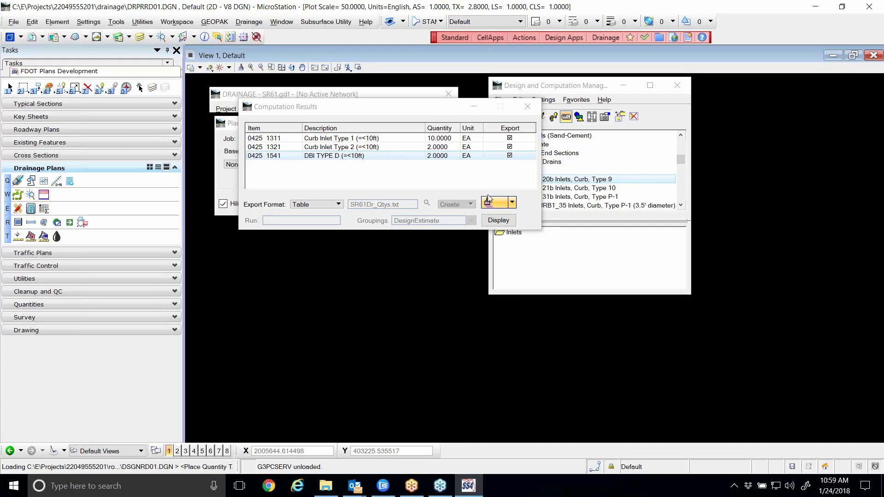
left_click(512, 203)
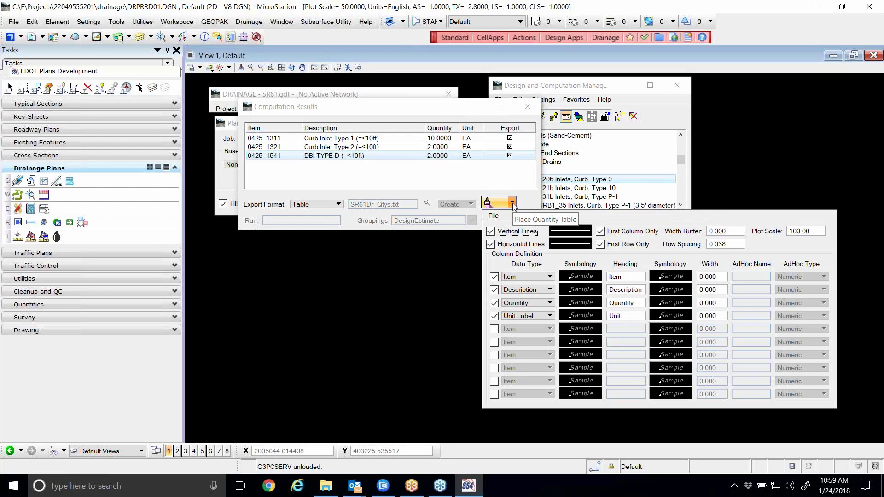
left_click(511, 203)
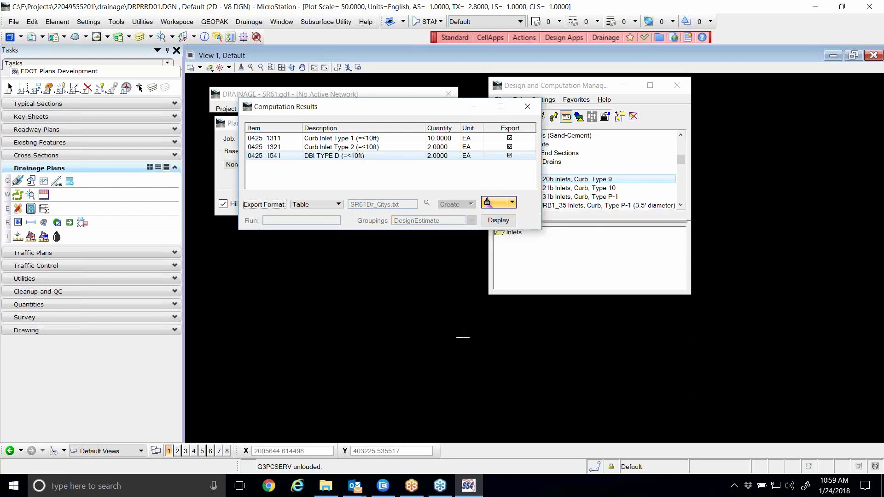
left_click(487, 203)
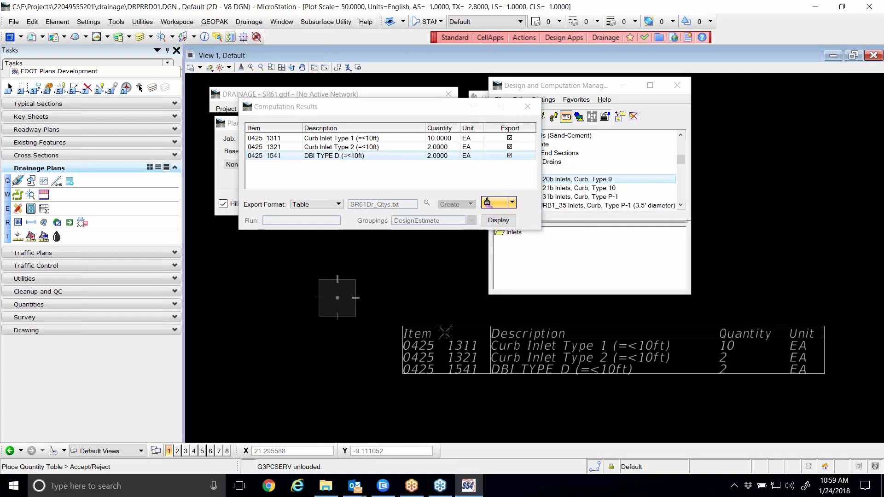
left_click(441, 306)
Step: Close the computation results, the Plan Quantity Computation window and the Design and Computation Manager
left_click_drag(422, 112, 422, 136)
left_click(526, 132)
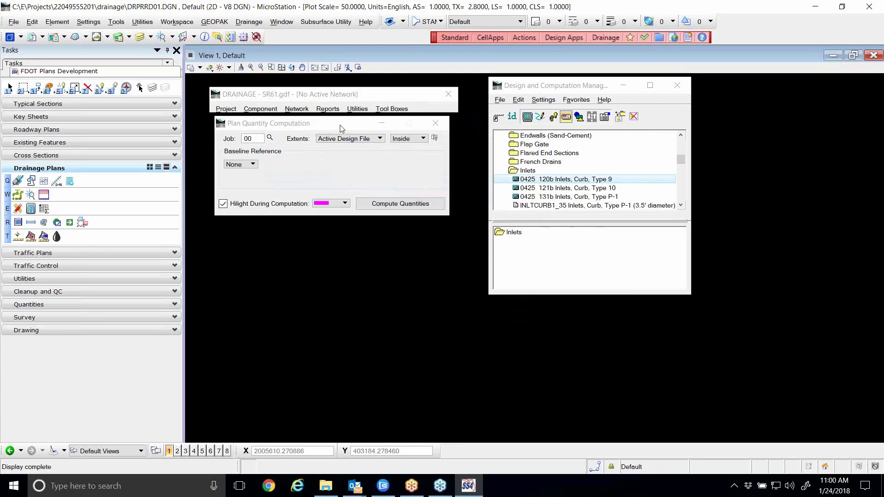
left_click(438, 126)
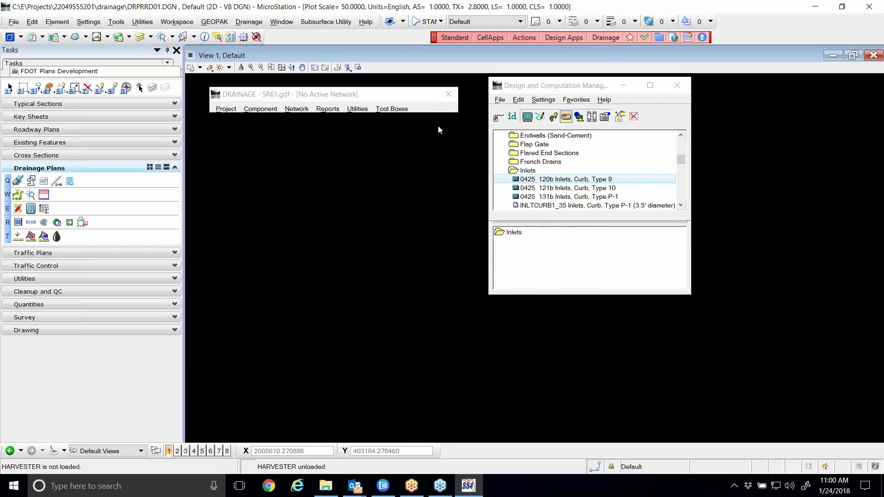
left_click(676, 85)
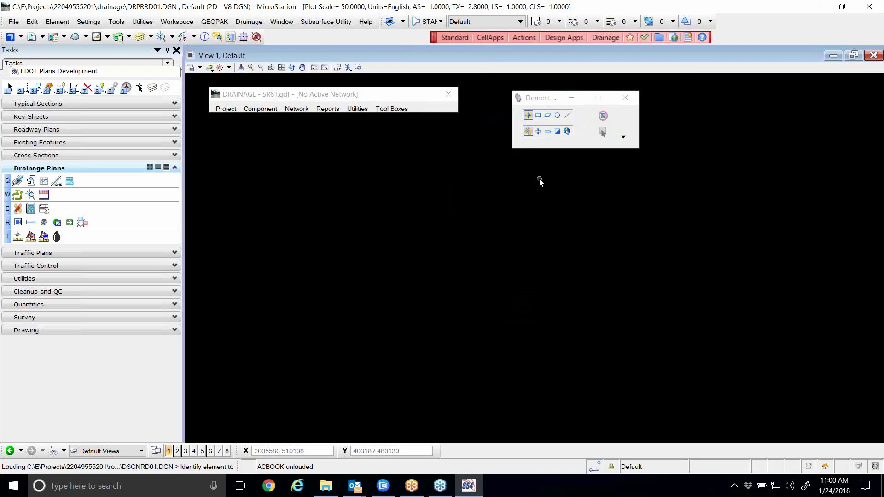
Step: Try twice to launch the drainage structures summary tool, fitting the whole drawing in the view between attempts
left_click(43, 210)
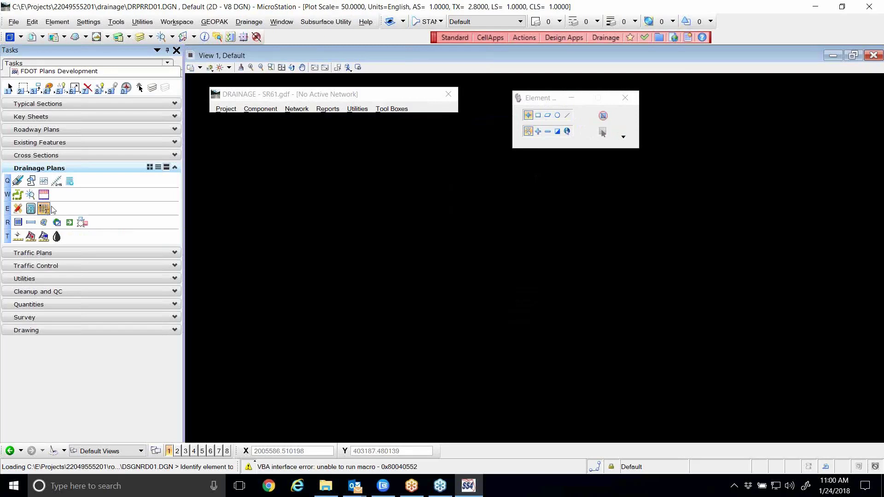
left_click(282, 68)
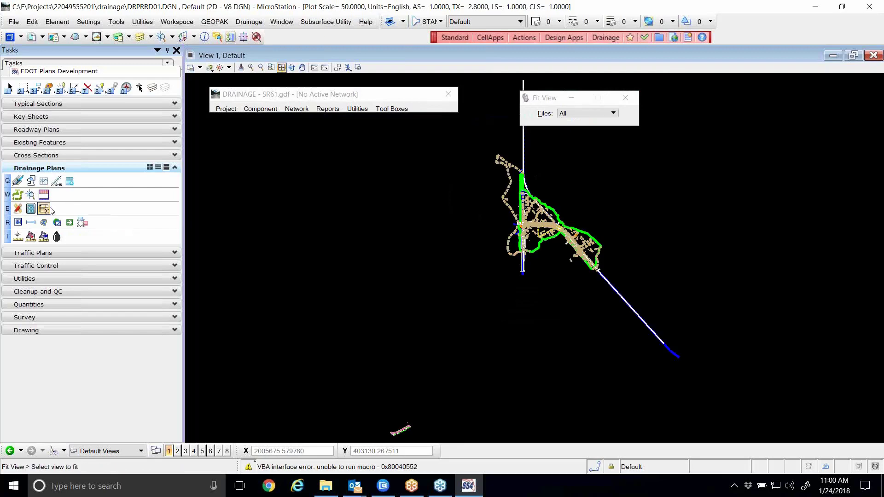
right_click(286, 243)
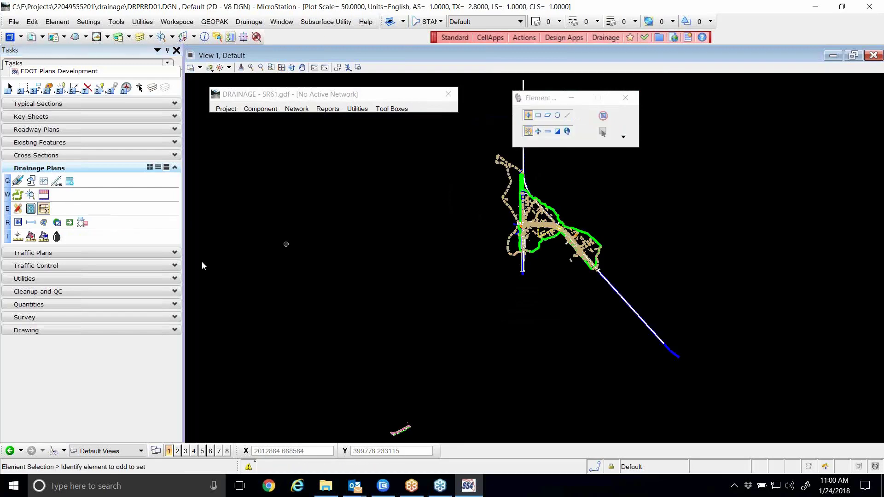
left_click(44, 208)
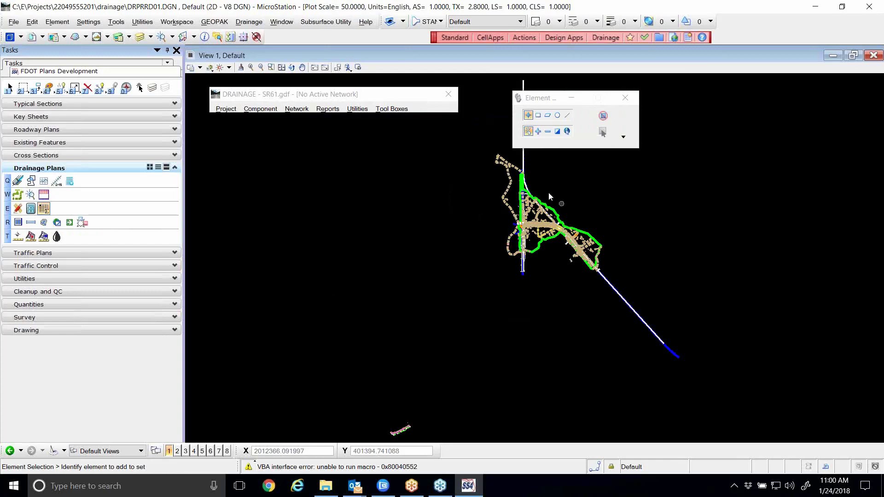
Step: Zoom in on the project area, and check the VBA macro error in the Message Center
scroll(548, 192, "up", 2)
scroll(522, 232, "up", 2)
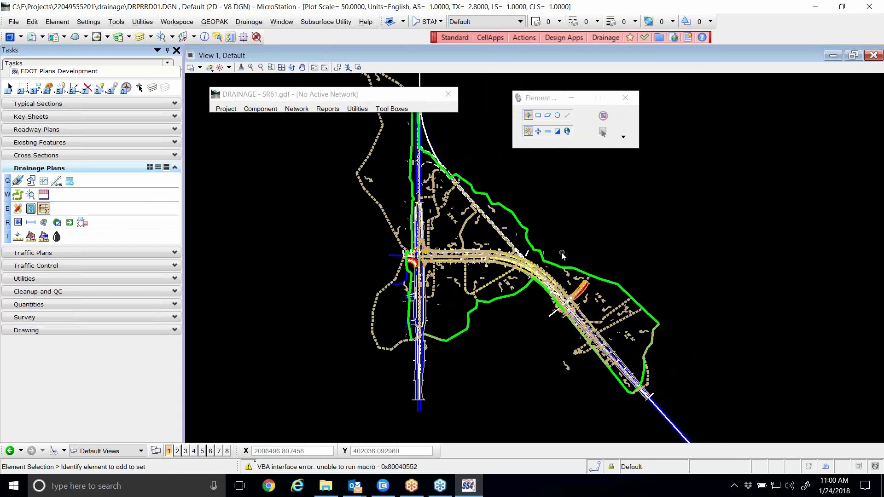
left_click(249, 466)
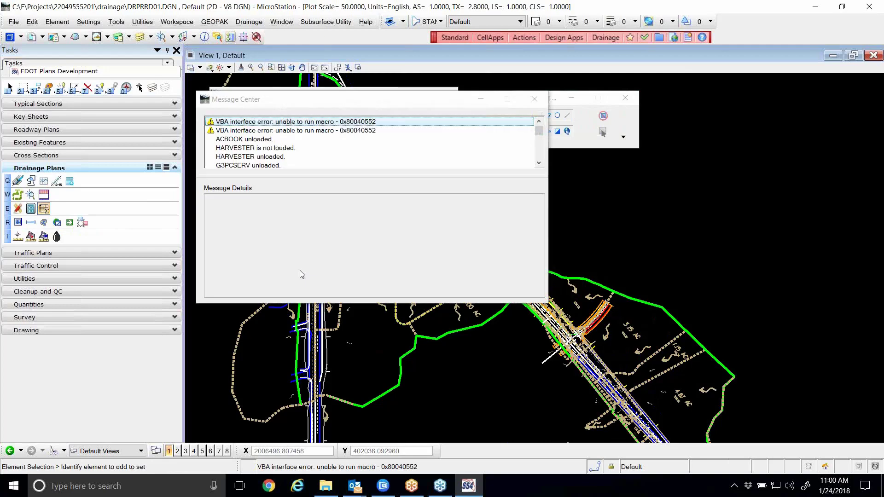
left_click(534, 99)
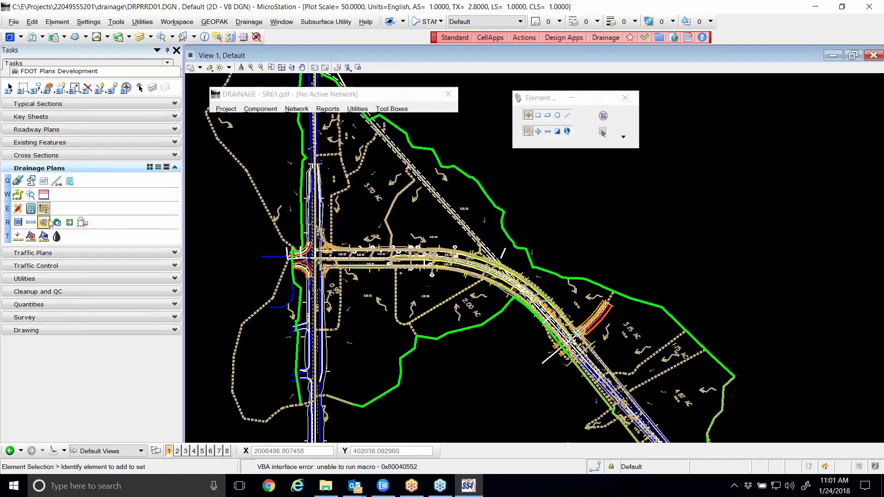
mouse_move(372, 248)
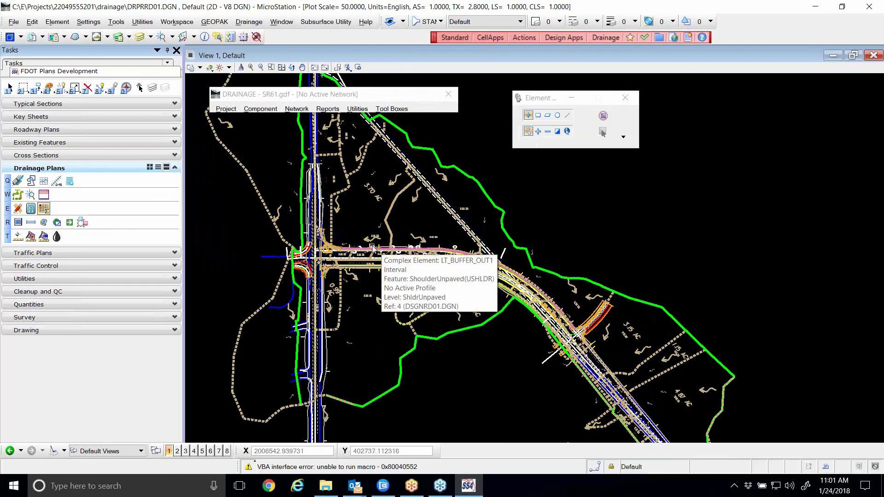
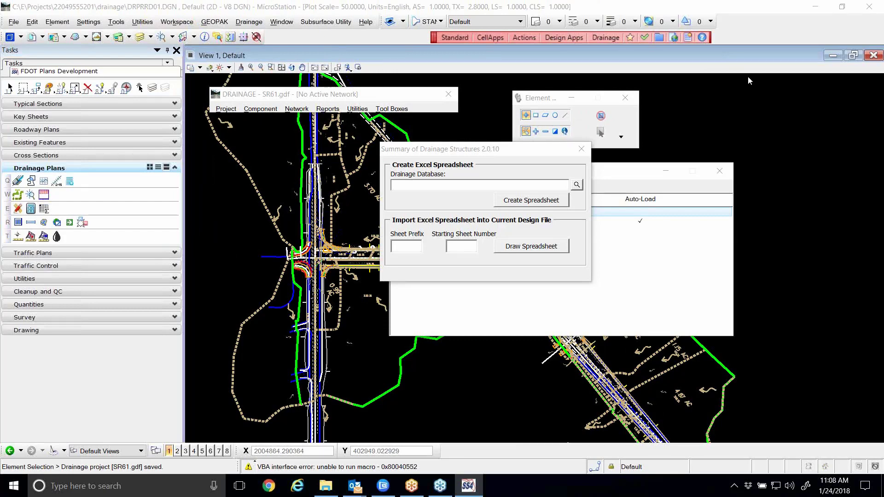
Step: Load SR61.gdf from the project's drainage folder as the drainage database for the structures summary
left_click_drag(518, 154, 499, 149)
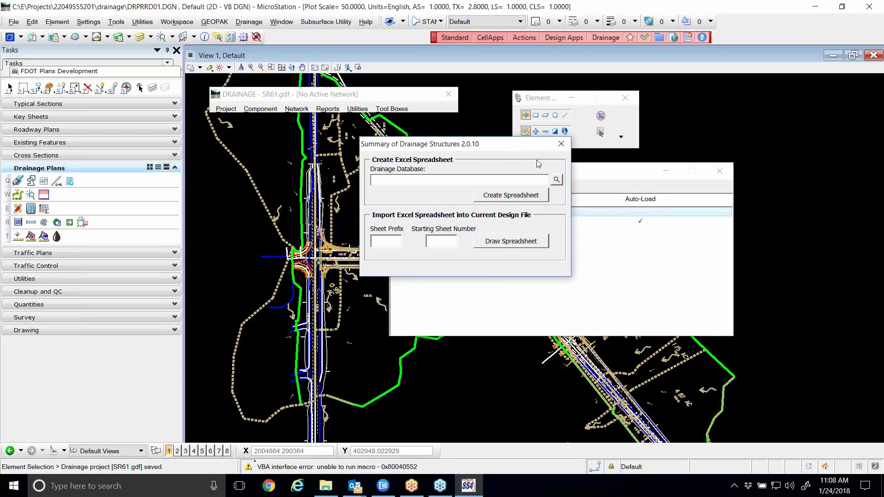
left_click(556, 180)
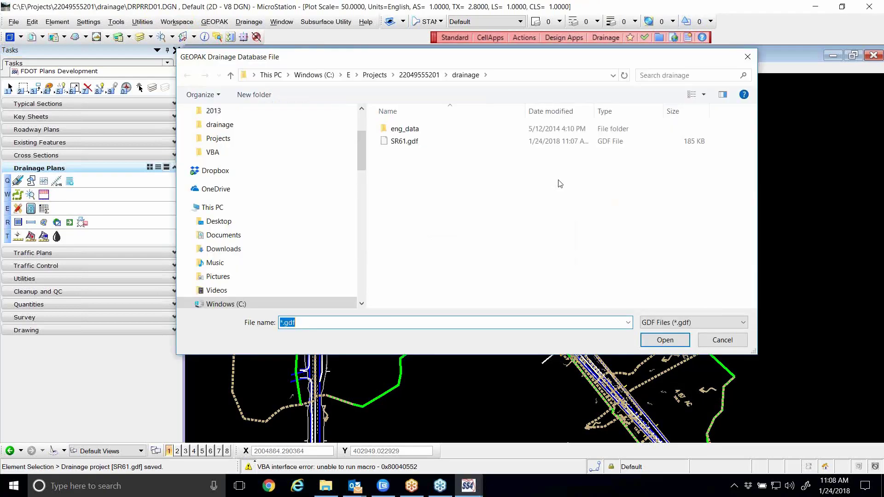
double_click(420, 142)
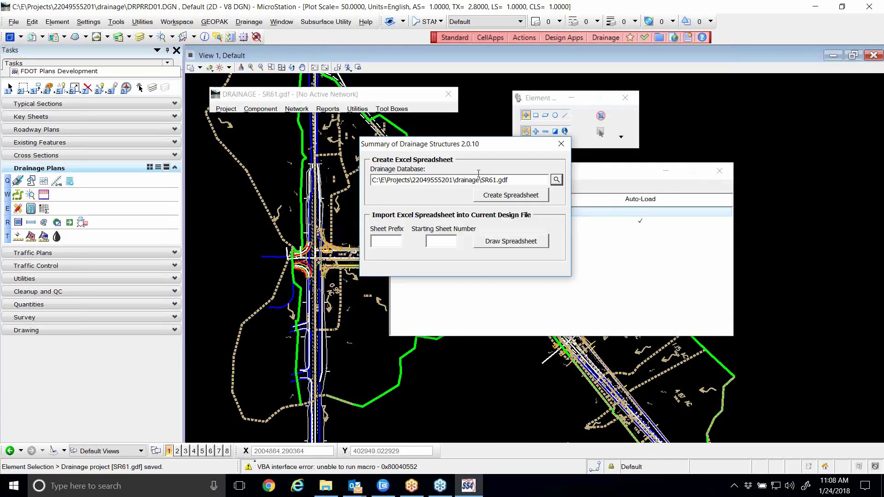
Step: Create the drainage structures spreadsheet and save it as DrainageSummary.xls in the drainage folder
left_click(497, 195)
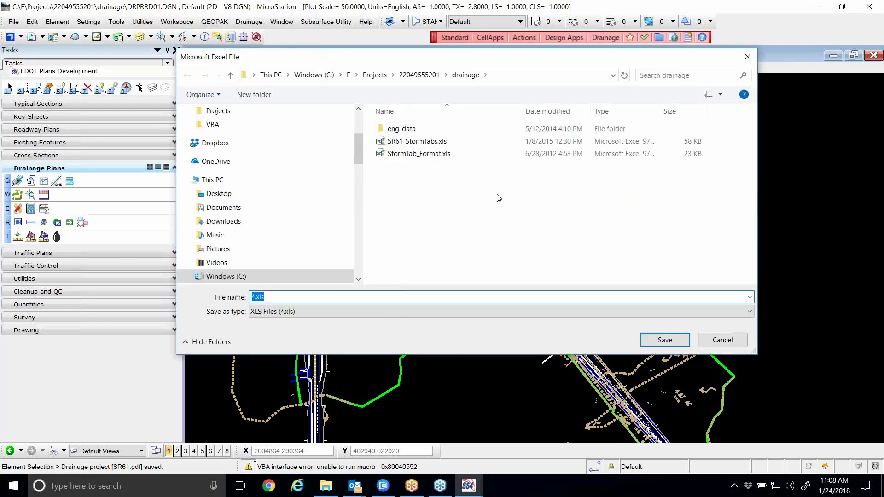
key("Left")
key("BackSpace")
type("Drainage")
key("BackSpace")
type("Summary")
left_click(666, 340)
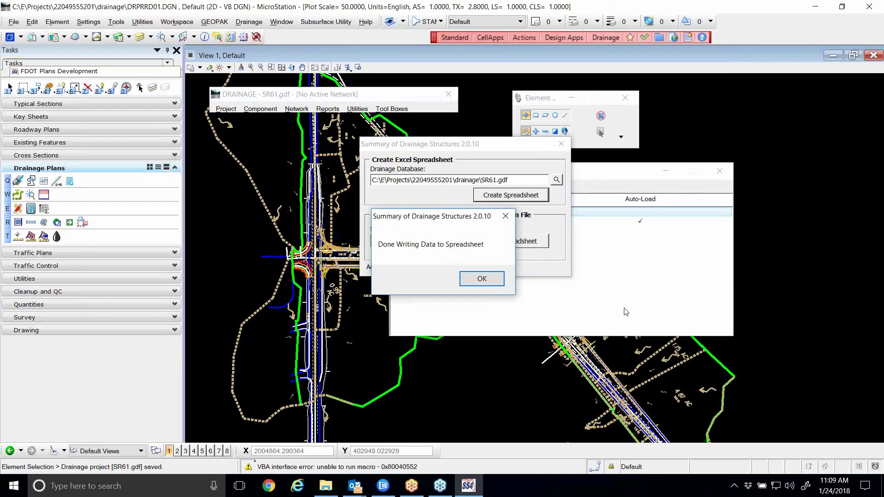
left_click(483, 279)
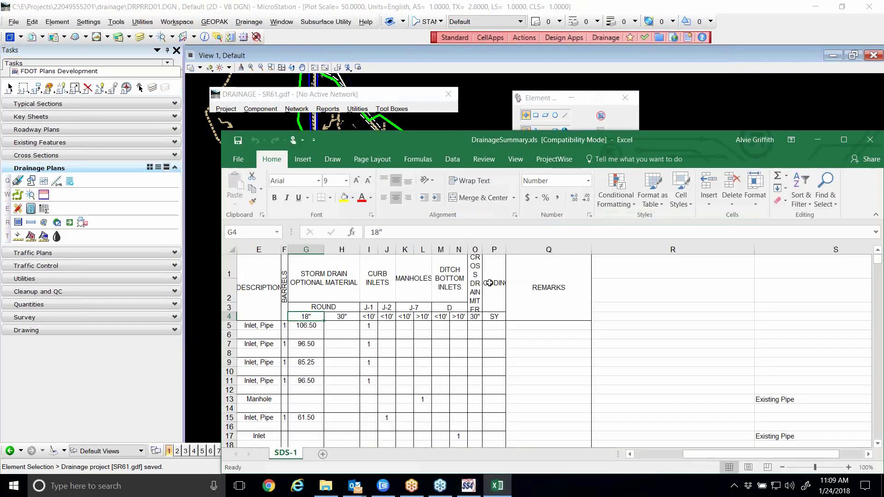
Step: Examine the SDS-1 sheet of DrainageSummary.xls in a maximized Excel window, and close the workbook
left_click(515, 159)
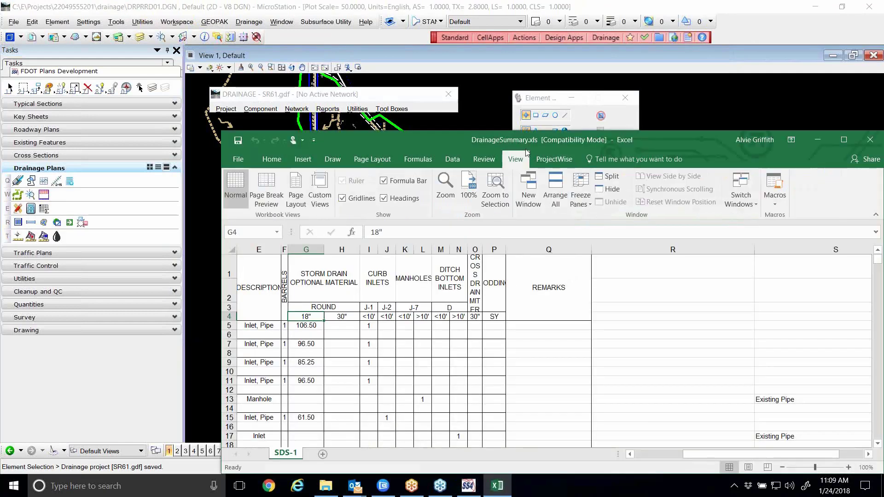
left_click_drag(524, 141, 445, 84)
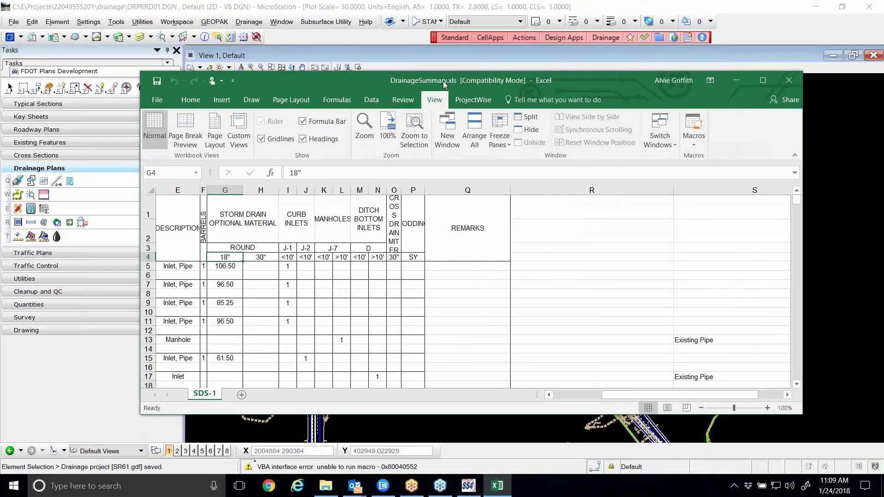
left_click(761, 81)
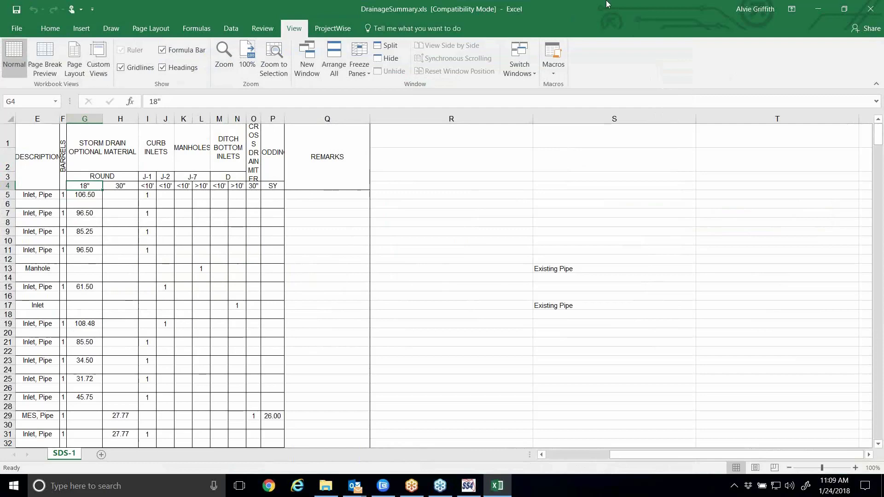
left_click(867, 5)
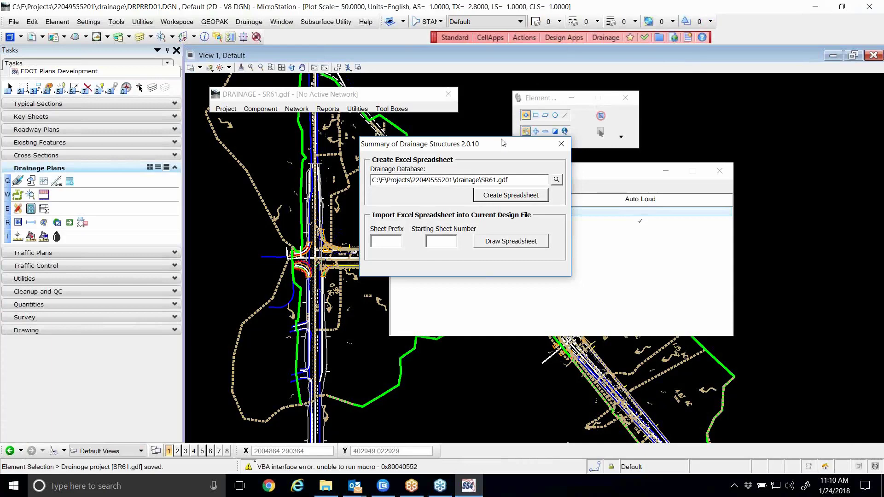
left_click_drag(504, 144, 551, 211)
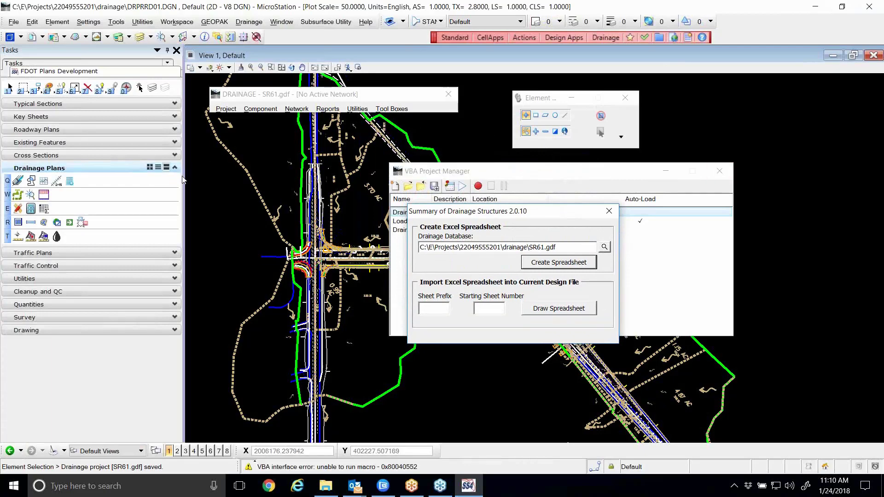
left_click(174, 129)
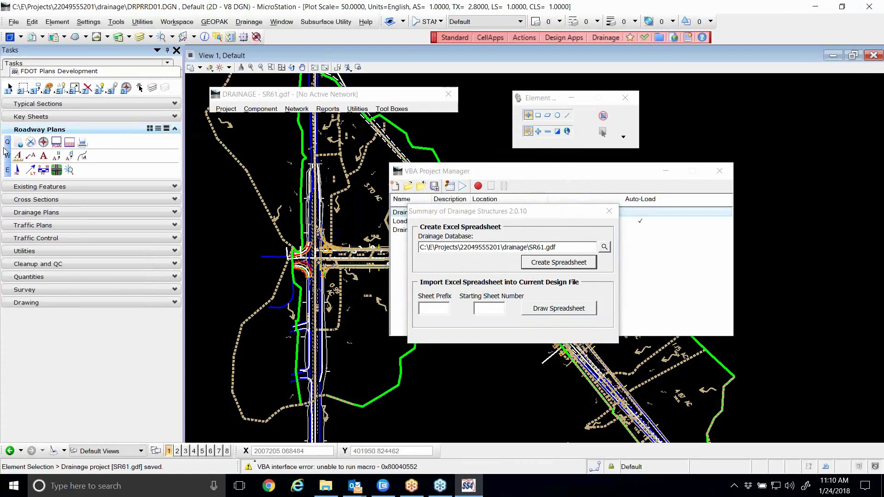
left_click(17, 143)
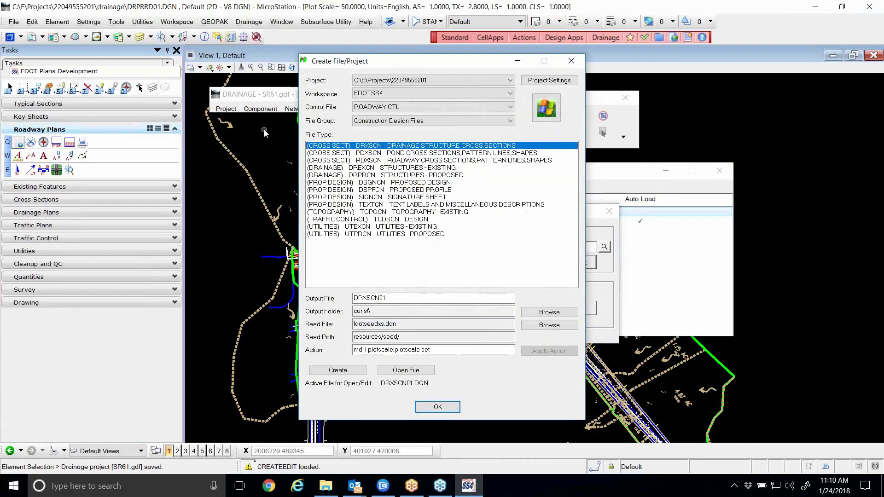
left_click(572, 63)
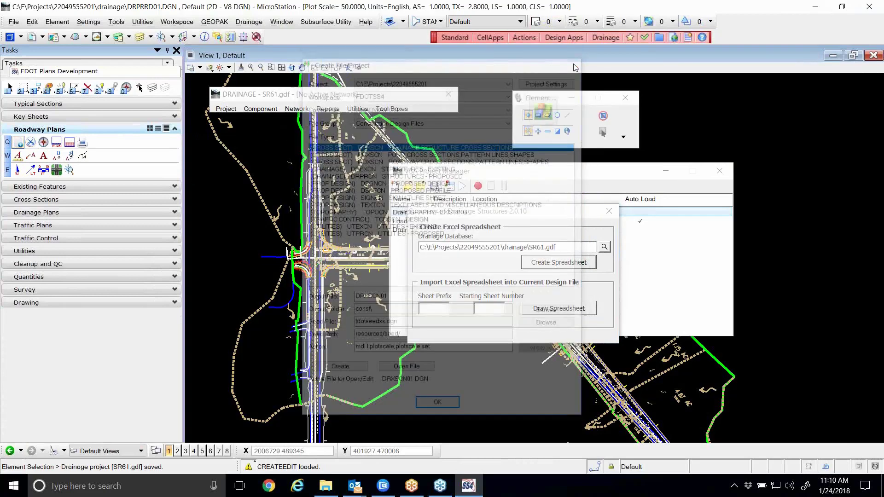
Step: Open the Create File/Project tool and set the file group to Drainage Design Files
left_click(524, 39)
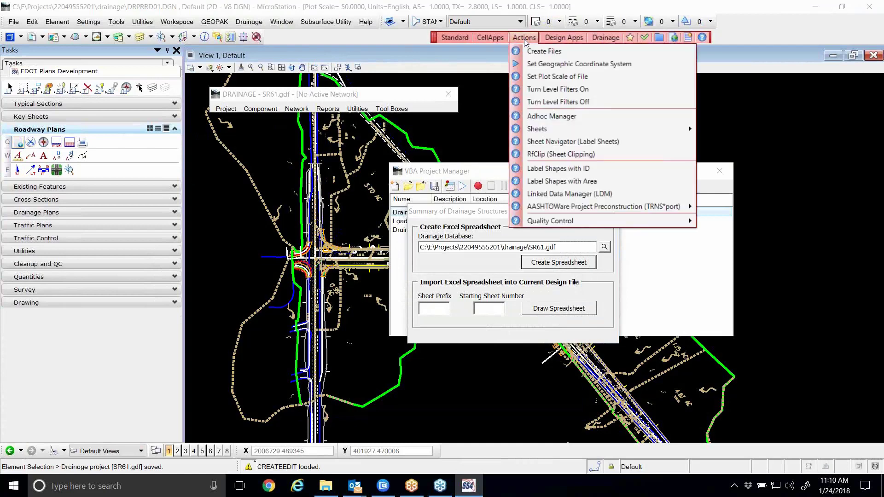
left_click(543, 52)
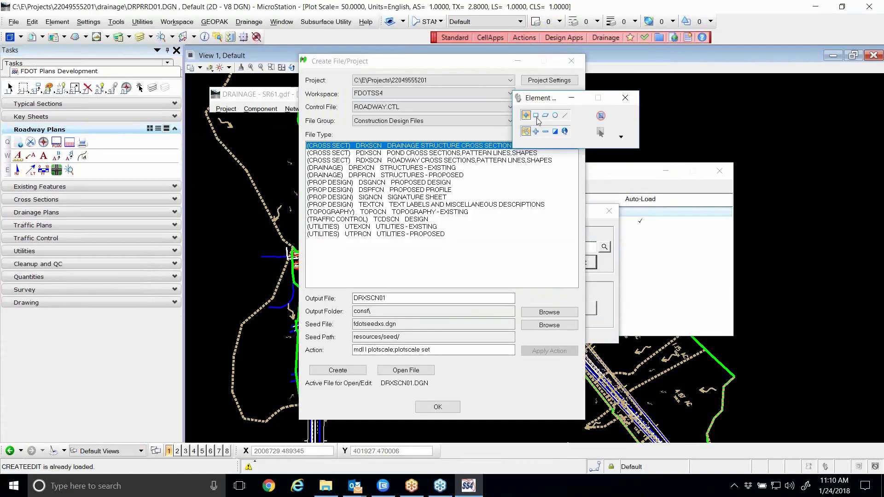
left_click_drag(539, 102, 641, 95)
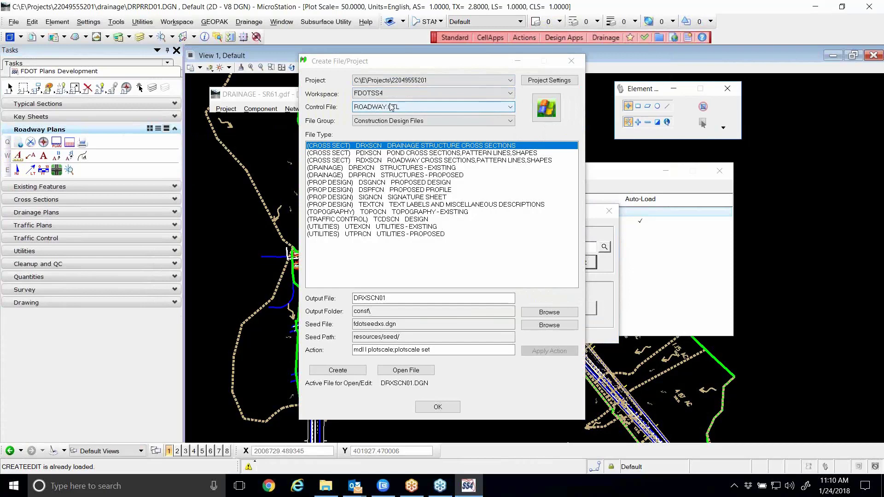
left_click(434, 121)
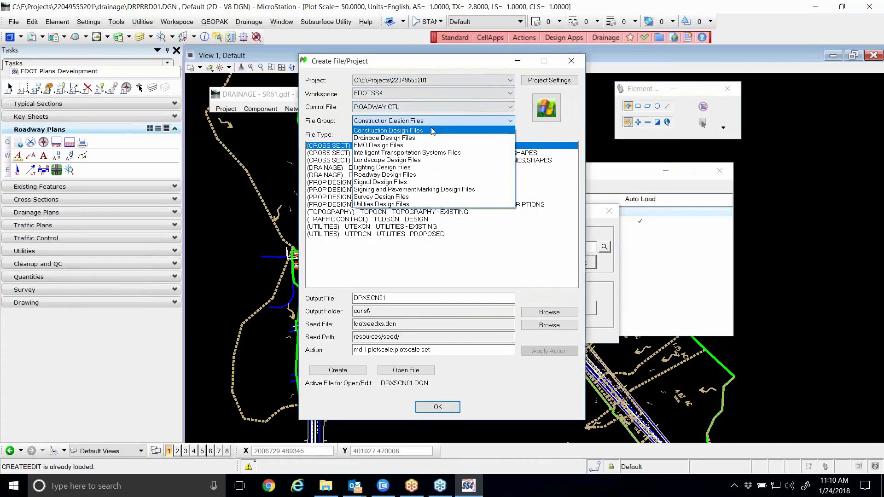
left_click(413, 139)
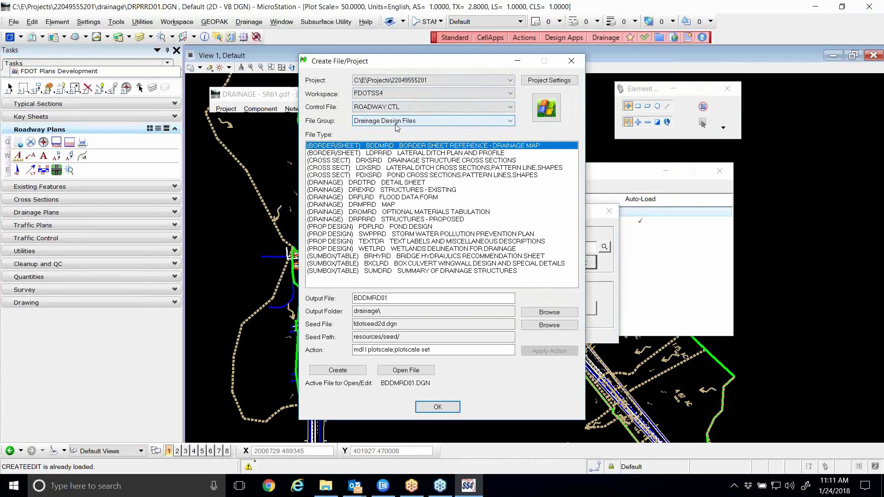
Step: Create the Summary of Drainage Structures design file as SUMDRD01 in the drainage folder and open it
left_click(435, 272)
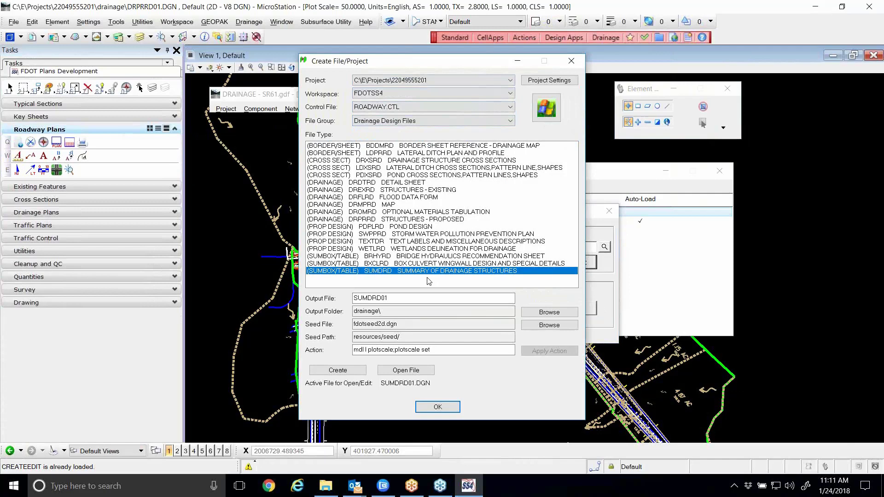
left_click(429, 299)
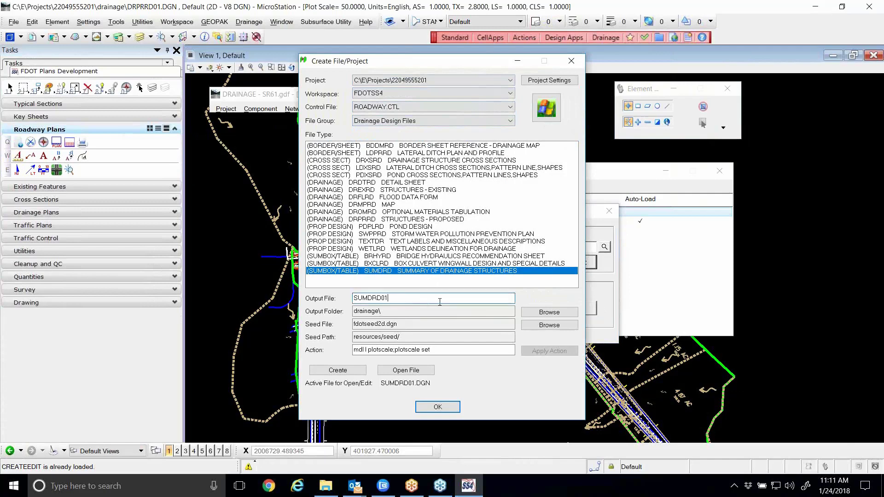
left_click(352, 372)
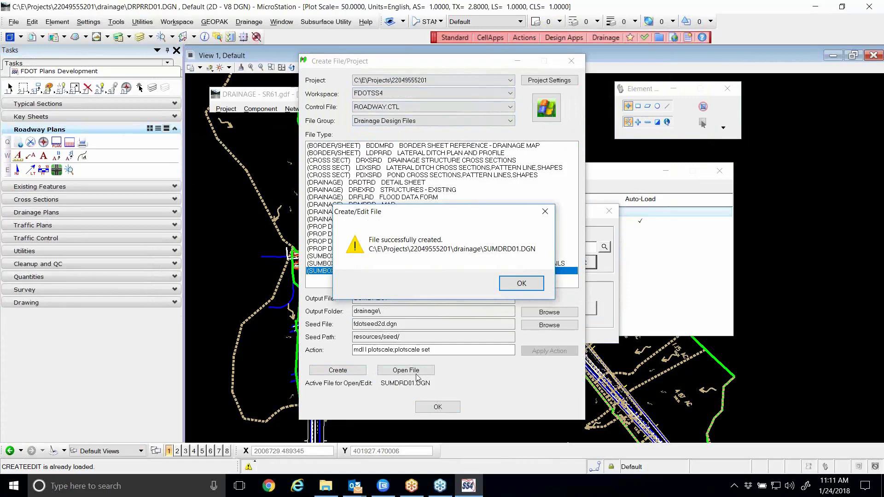
left_click(514, 287)
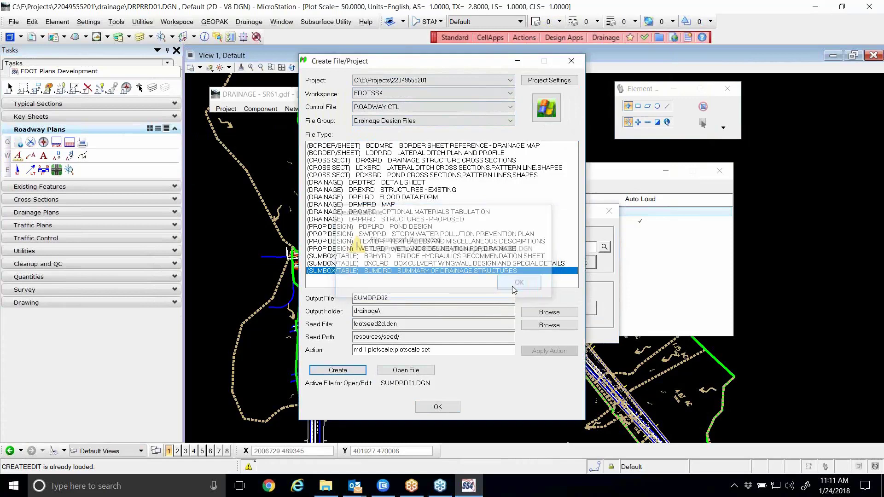
left_click(417, 375)
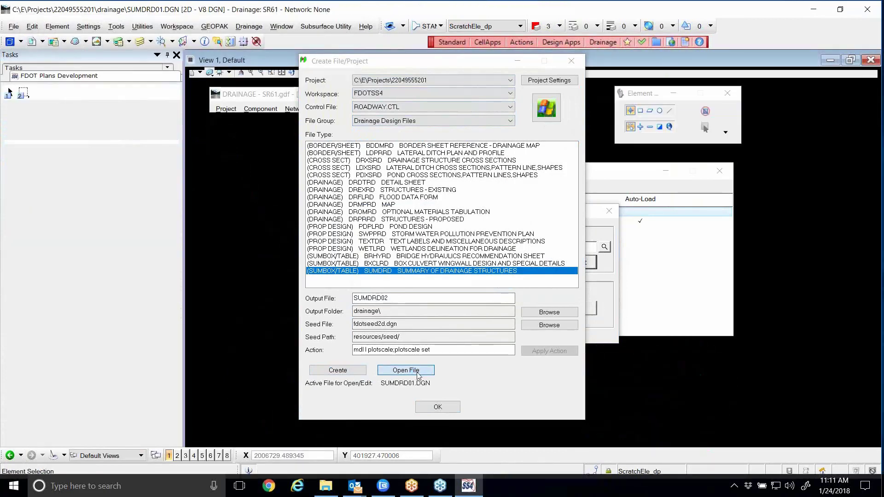
left_click(437, 406)
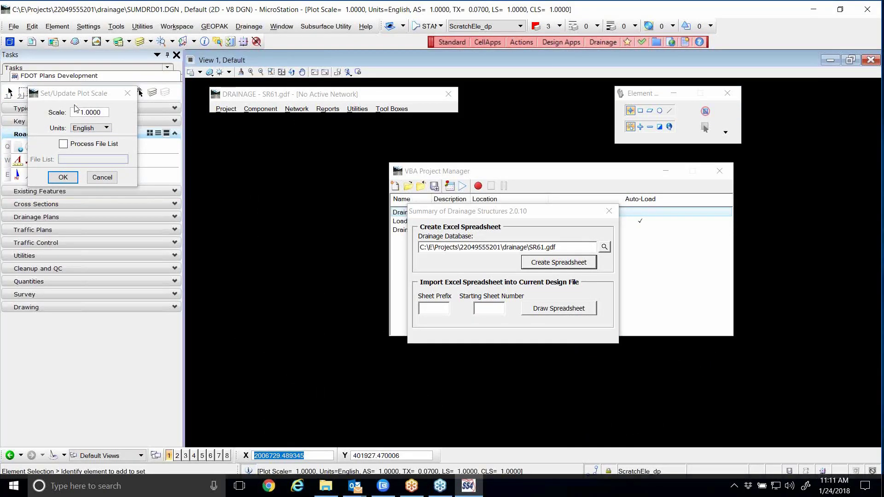
Step: Accept a plot scale of 1.0000 in English units, and reopen SUMDRD01.DGN from the drainage folder
left_click_drag(124, 111, 227, 152)
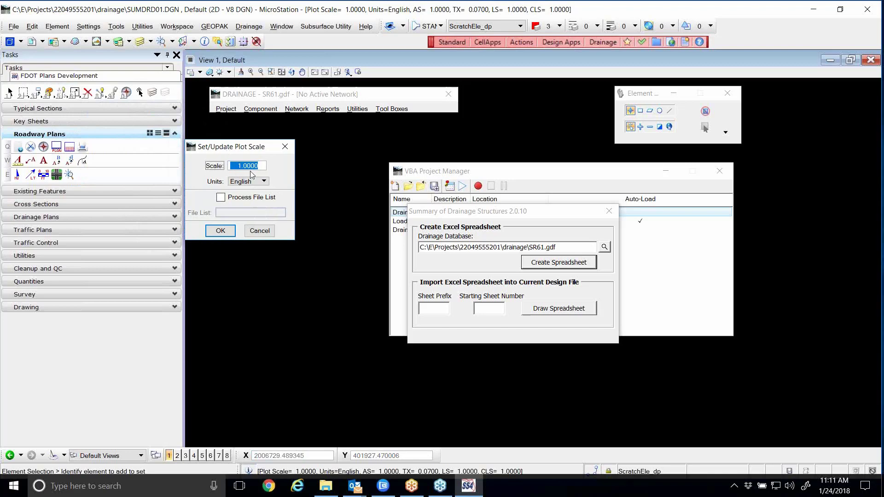
left_click(221, 230)
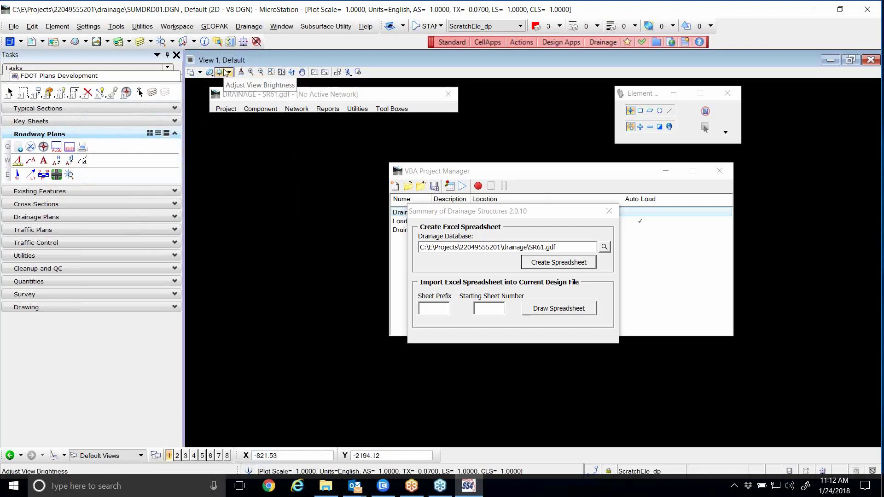
left_click(14, 27)
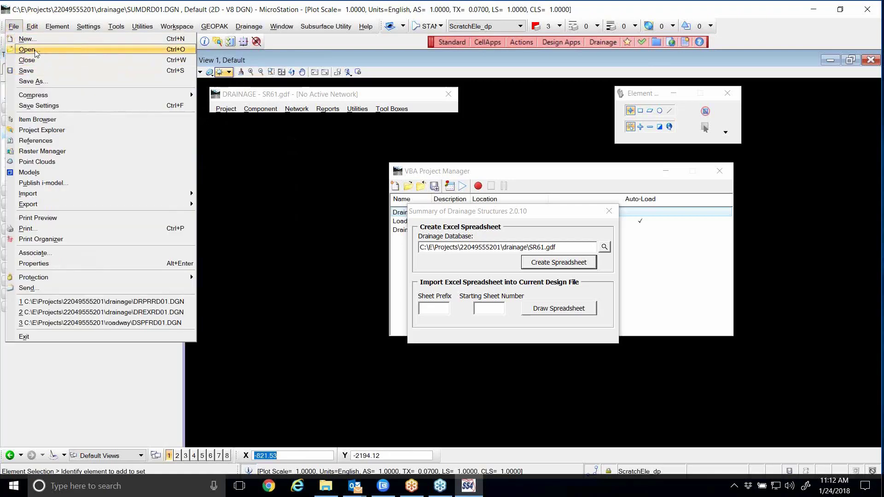
left_click(27, 49)
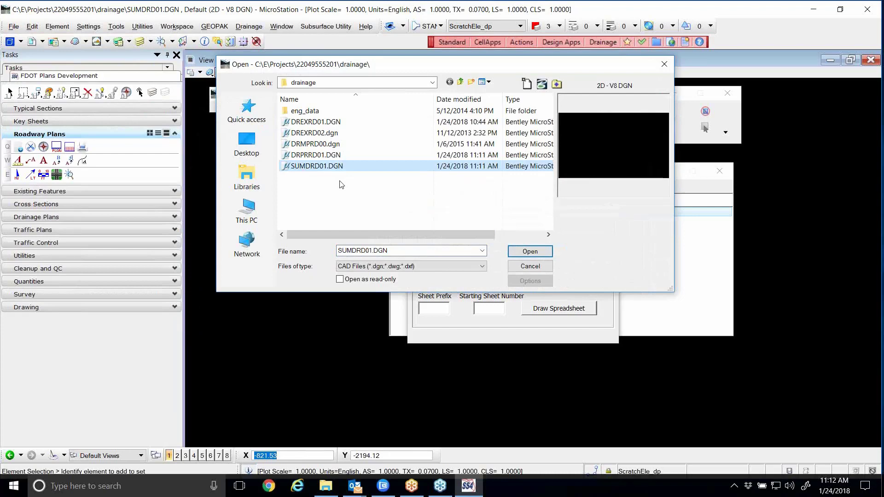
left_click(530, 251)
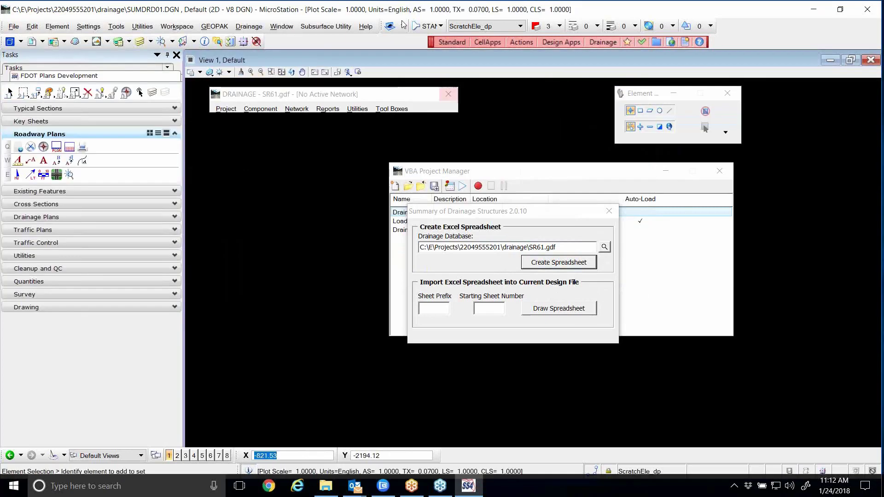
Step: Check the plot scale action assigned to the drainage structures summary file in the Create File/Project tool, and close the tool
left_click(19, 147)
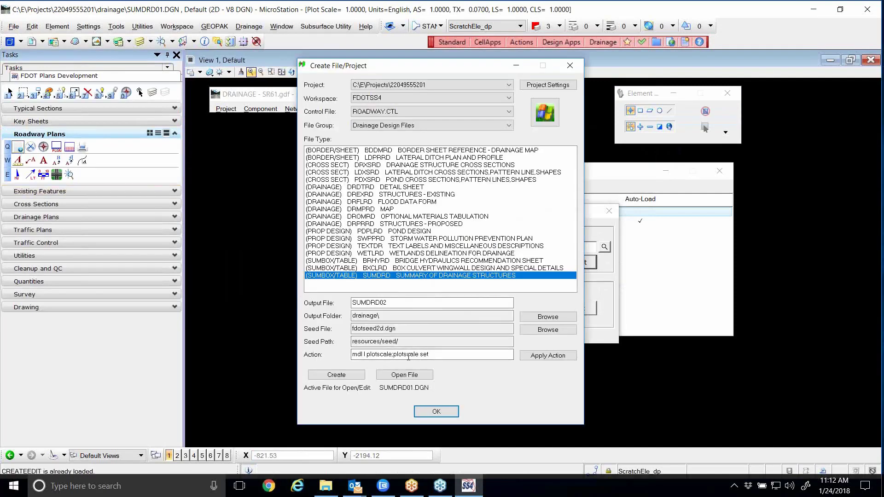
left_click_drag(430, 355, 352, 356)
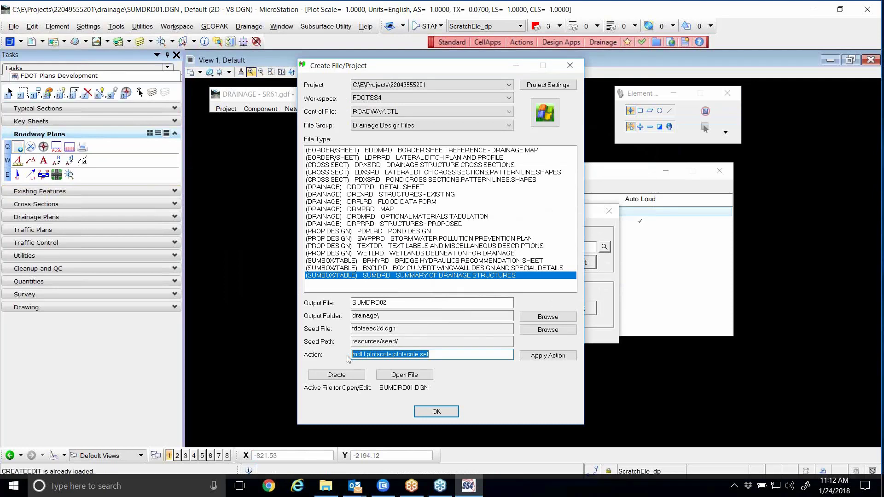
left_click(570, 65)
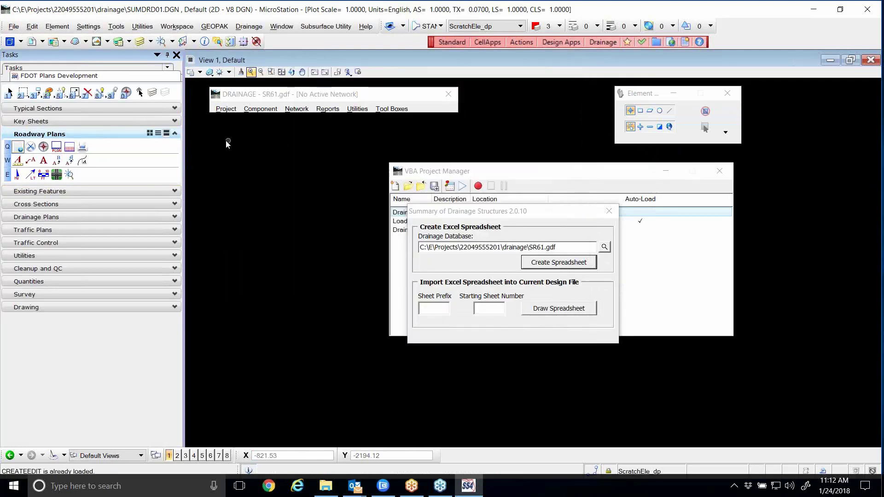
Step: Open the Drawing Scale settings and place the window over the empty drawing view
left_click(174, 133)
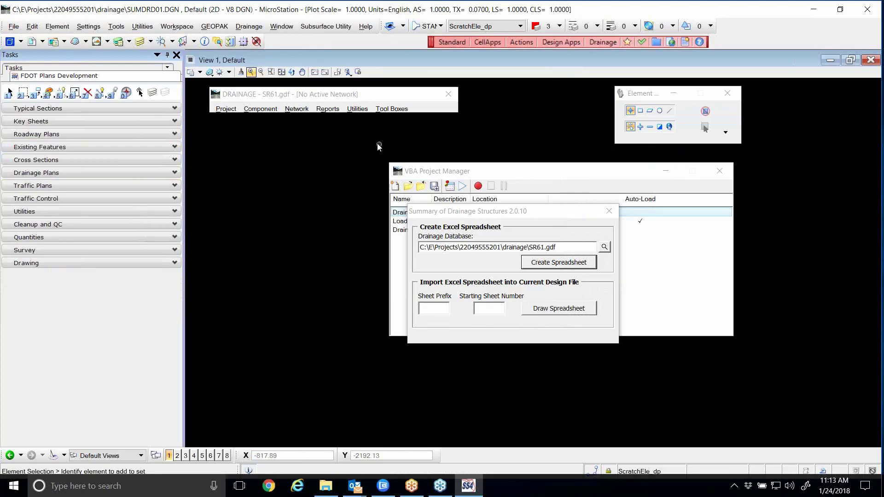
left_click(89, 28)
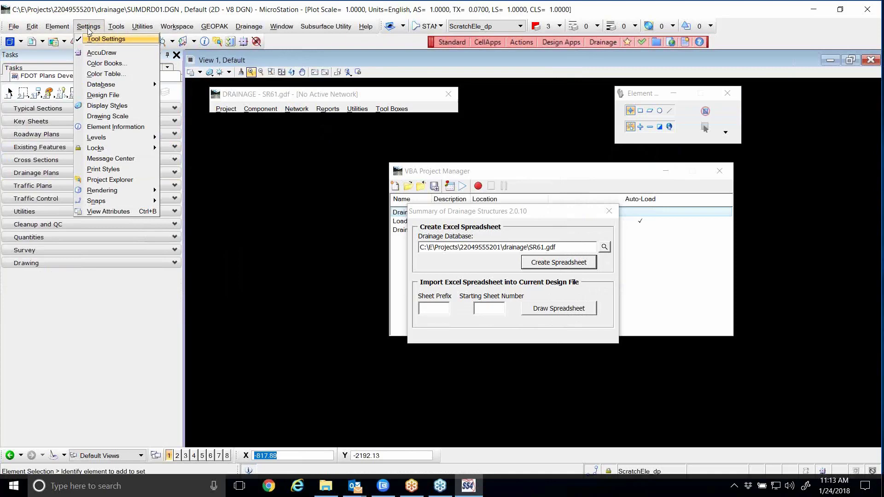
left_click(127, 117)
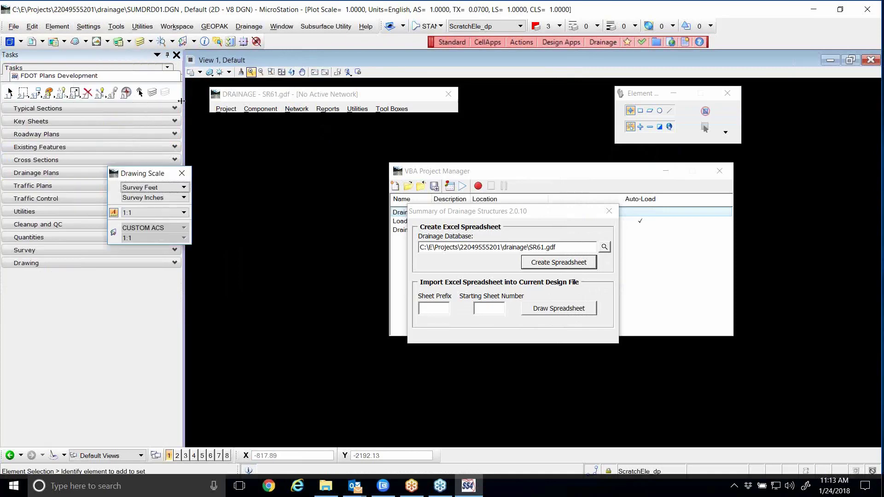
left_click_drag(163, 173, 257, 151)
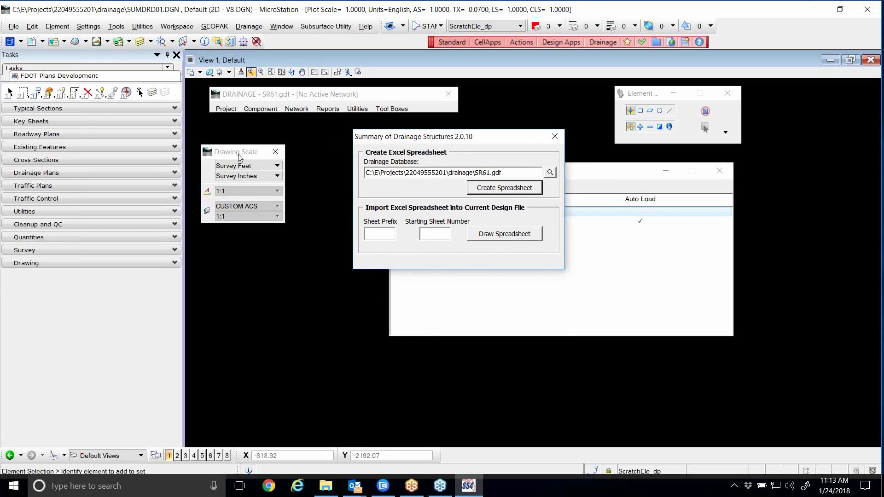
left_click(175, 174)
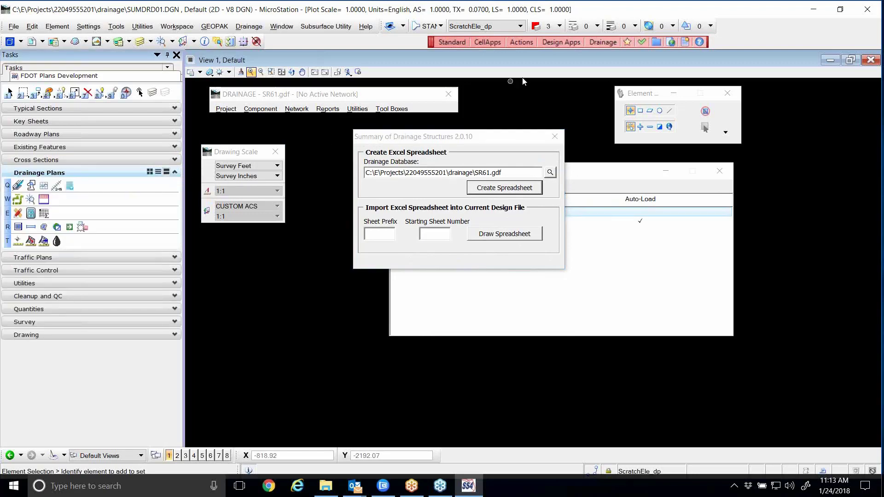
left_click(600, 43)
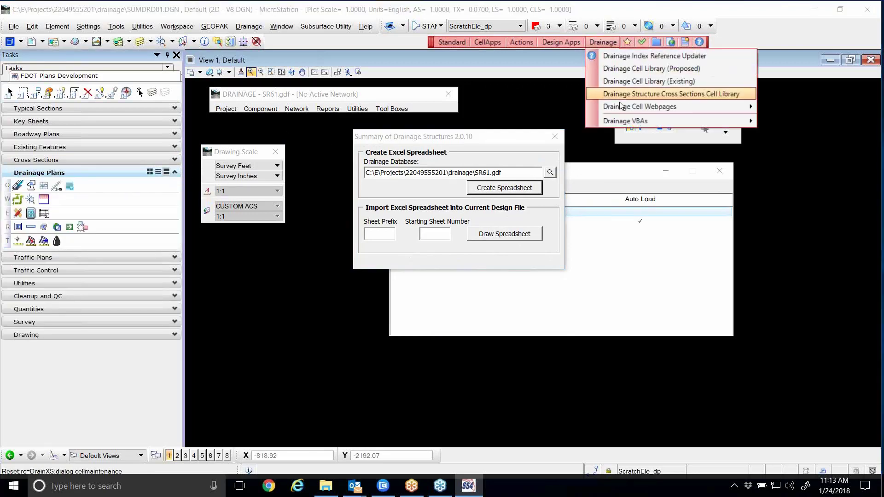
mouse_move(618, 122)
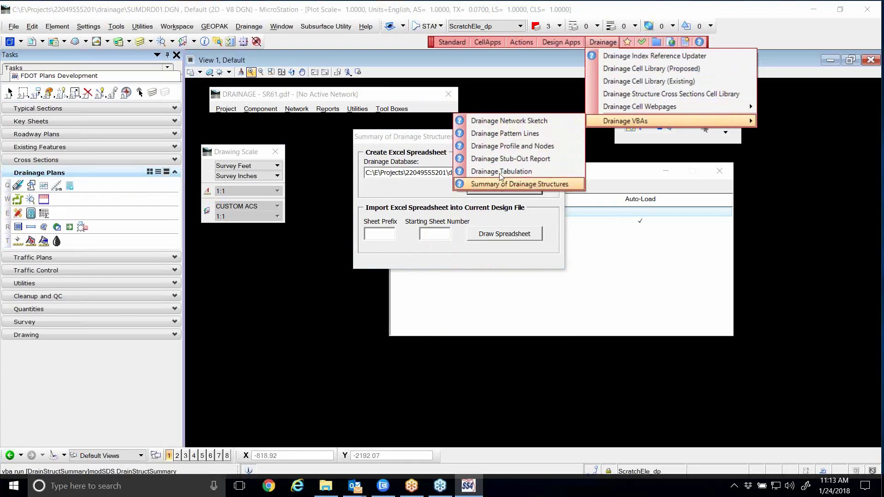
left_click(423, 138)
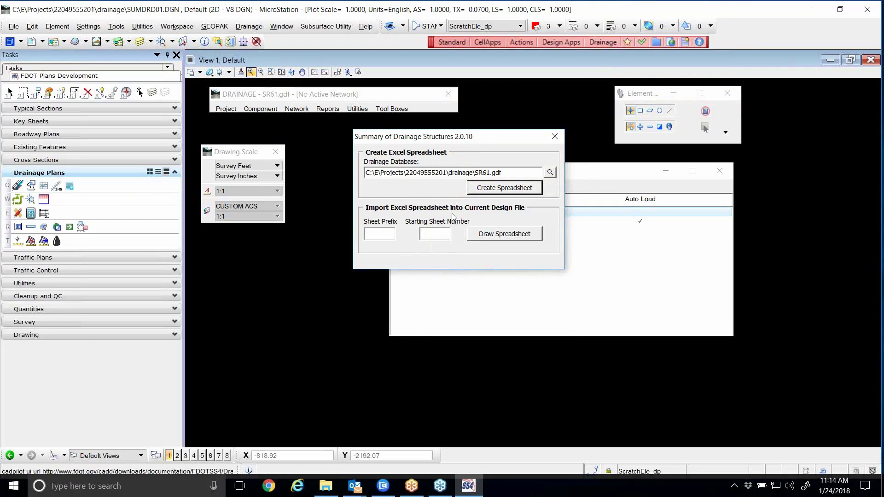
Step: Set the sheet prefix to SQ and the starting sheet number to 6 for the spreadsheet import
left_click(440, 234)
type("6")
left_click(383, 232)
type("sq")
key("BackSpace")
key("Tab")
type("sq")
left_click_drag(438, 231, 405, 238)
type("6")
left_click(386, 233)
type("SQ")
Step: Draw DrainageSummary.xls from the drainage folder into the current design file
left_click(492, 235)
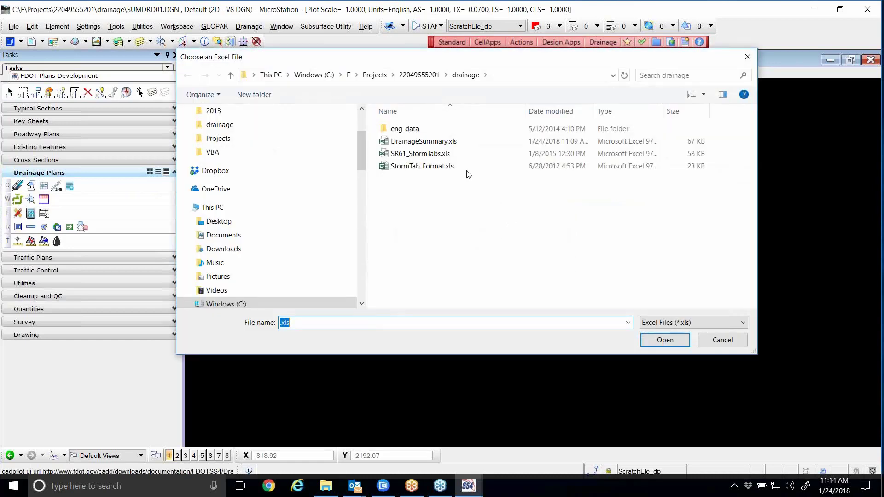
double_click(428, 141)
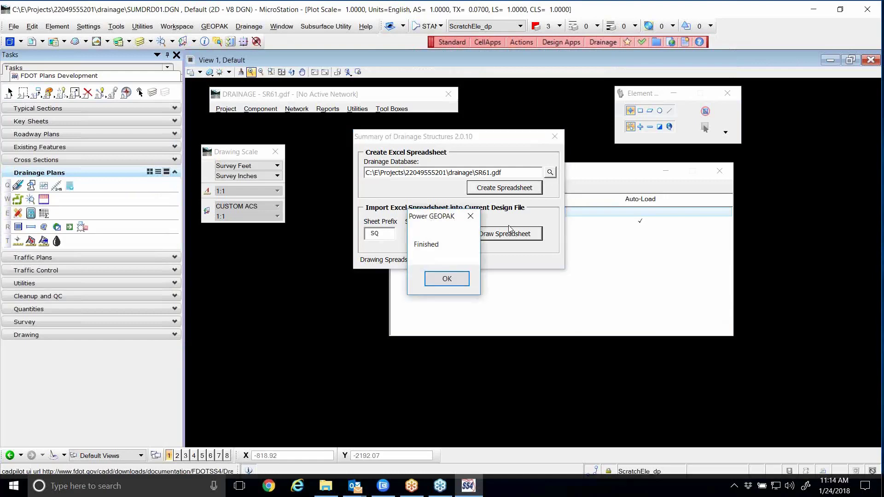
left_click(446, 278)
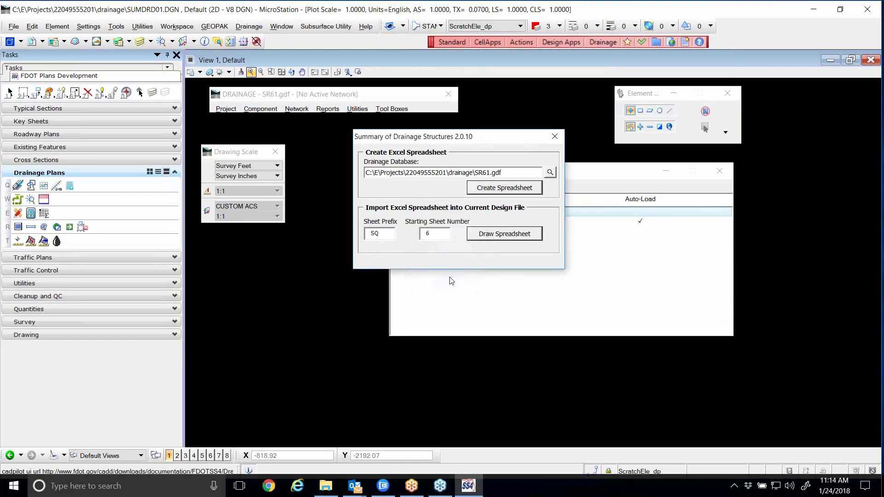
Step: Examine the whole drawn summary sheet and its table text and headings up close, keeping the floating windows out of the way
left_click(281, 72)
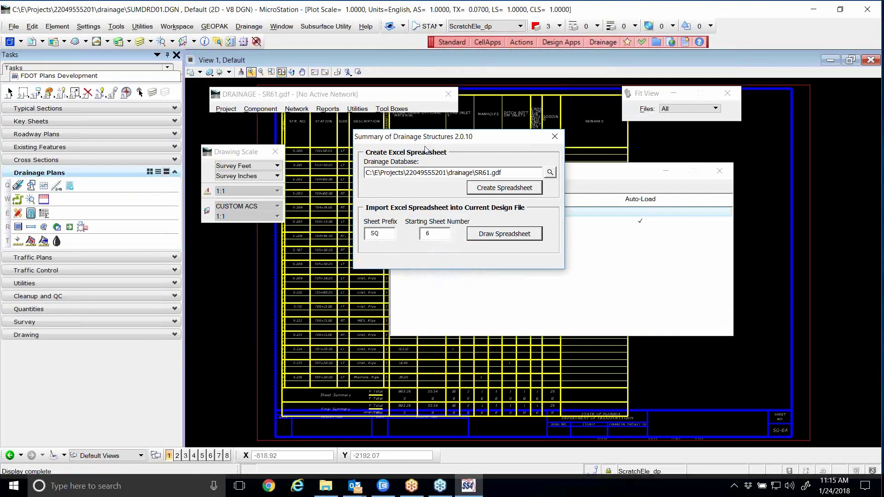
left_click_drag(423, 137, 460, 236)
scroll(313, 131, "up", 2)
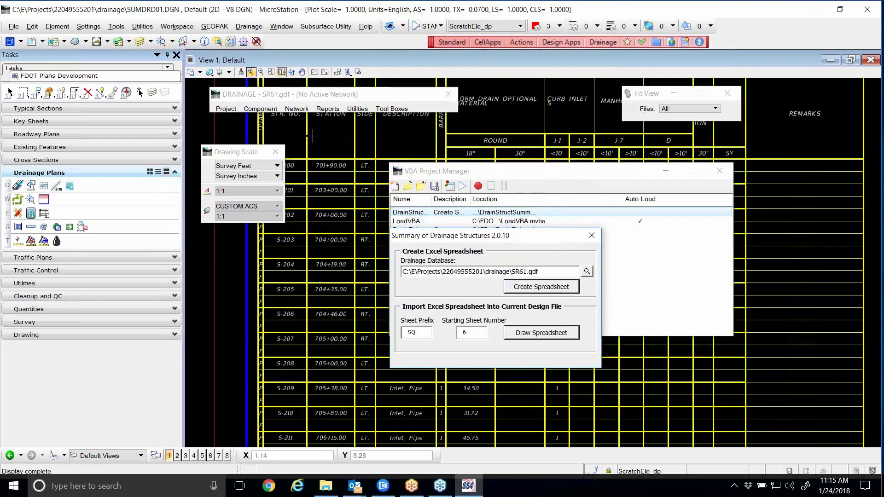
scroll(346, 146, "down", 3)
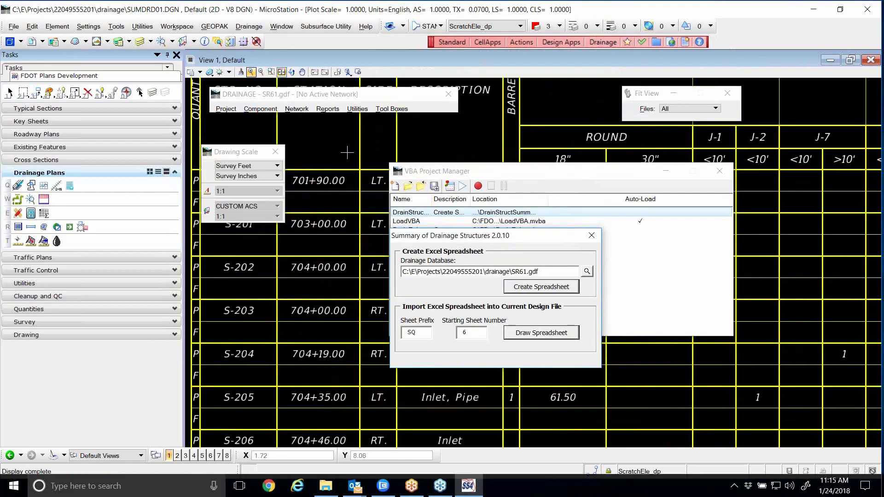
scroll(348, 145, "up", 2)
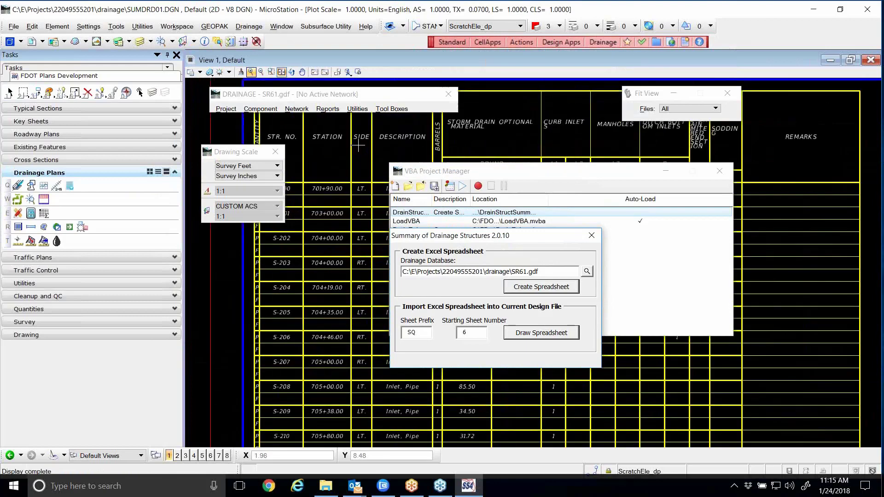
left_click(282, 72)
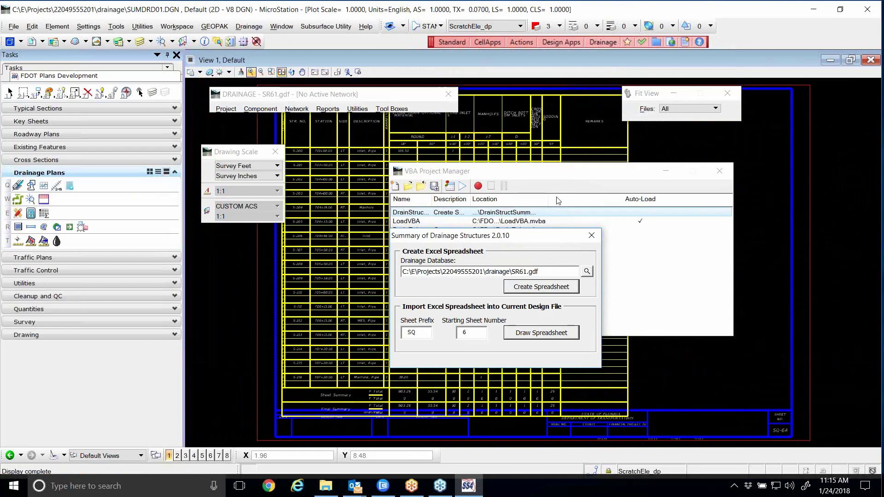
left_click_drag(287, 94, 310, 215)
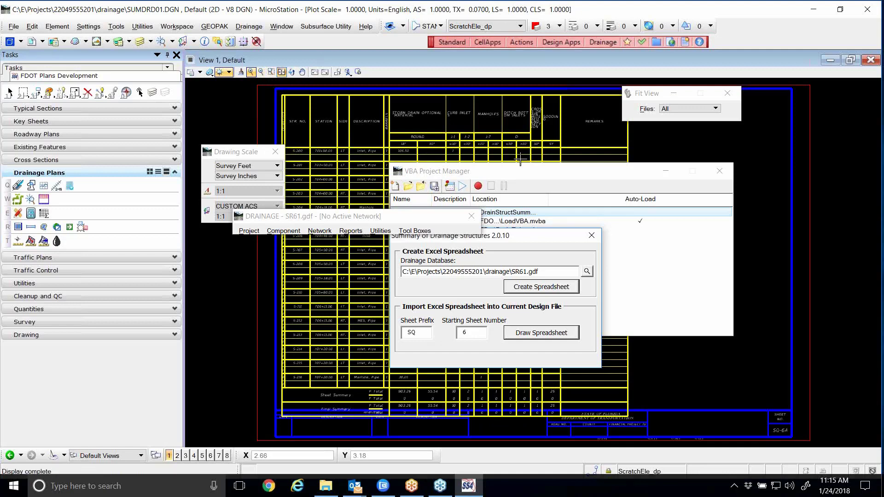
scroll(382, 125, "up", 3)
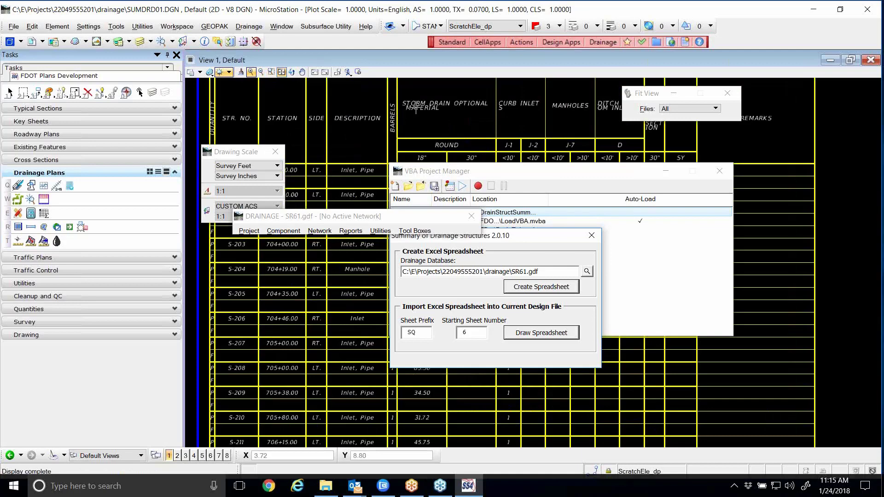
scroll(411, 118, "down", 3)
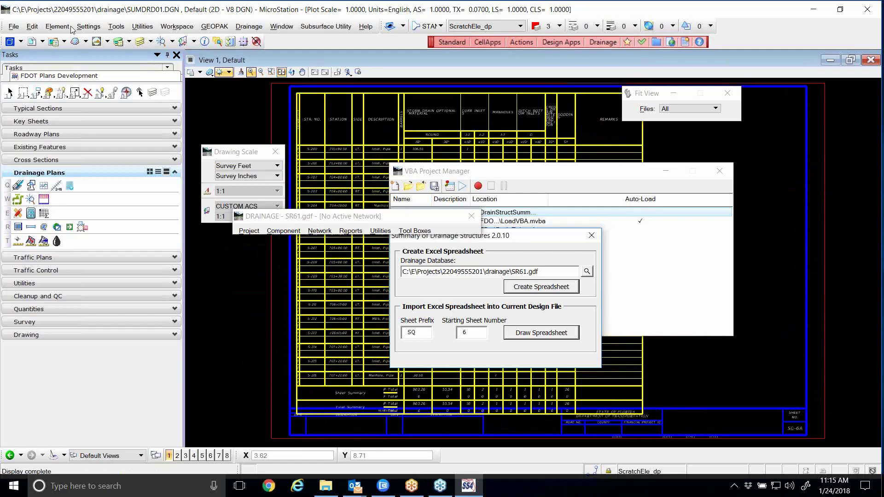
Step: Undo the drawn drainage summary sheet and move the Drawing Scale window clear of the tool dialogs
left_click(30, 31)
left_click(39, 39)
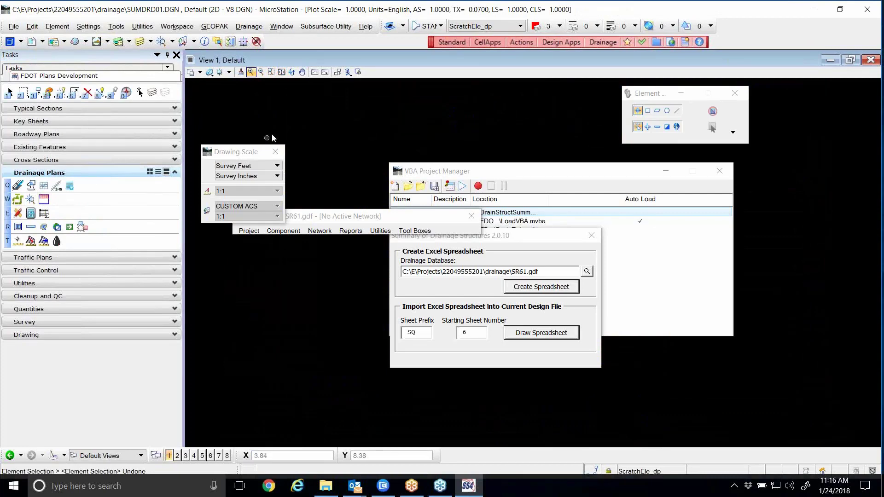
left_click_drag(243, 153, 471, 105)
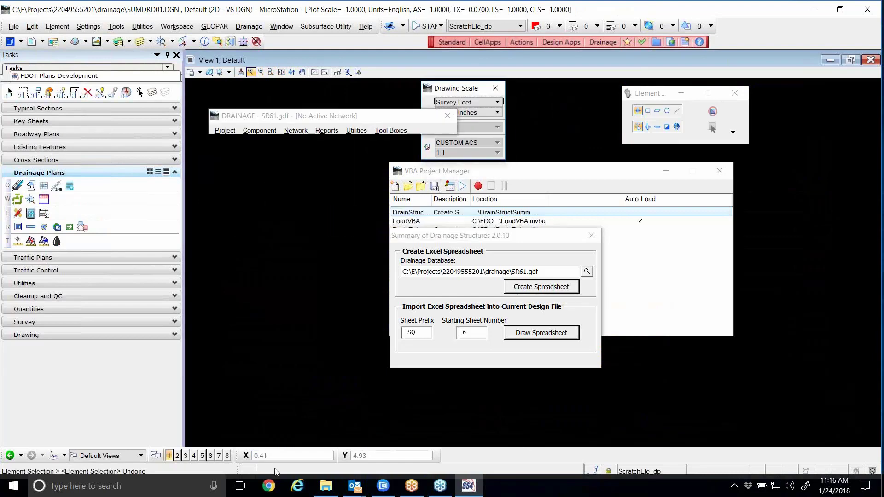
Step: Open DrainageSummary.xls from the drainage folder in Excel and widen columns E, H, L, O and P to fit their headings
left_click(326, 485)
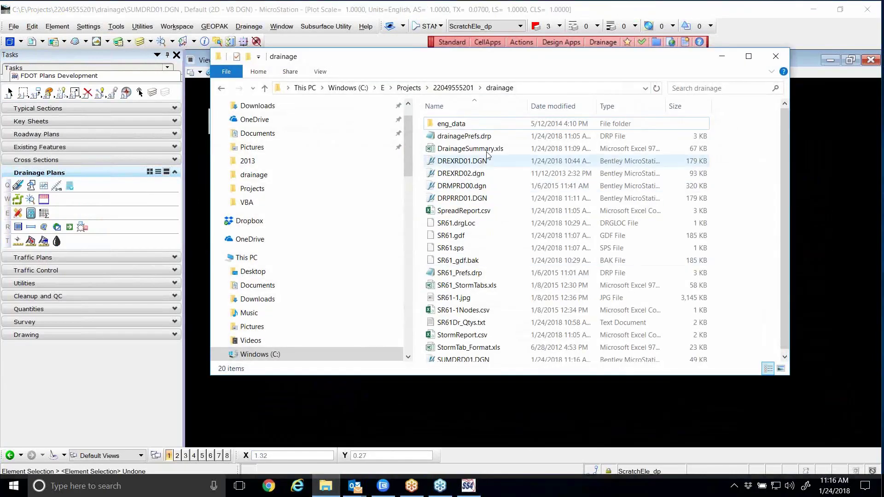
double_click(477, 149)
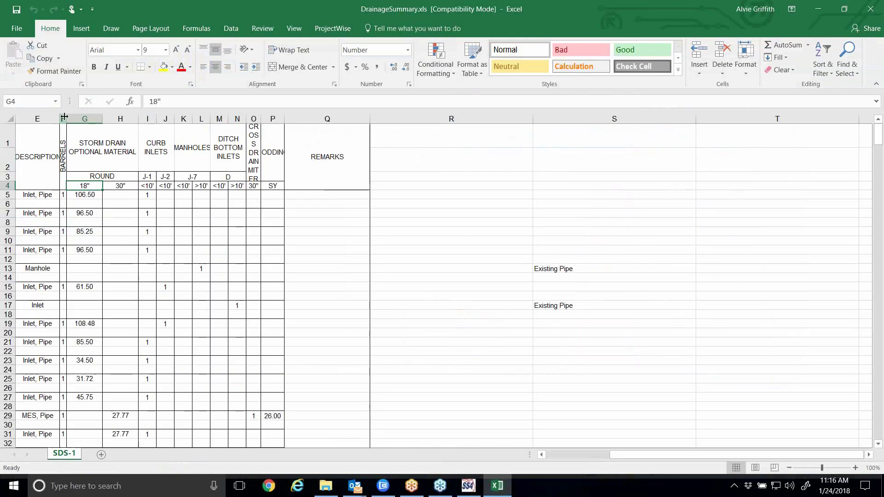
left_click_drag(59, 118, 79, 118)
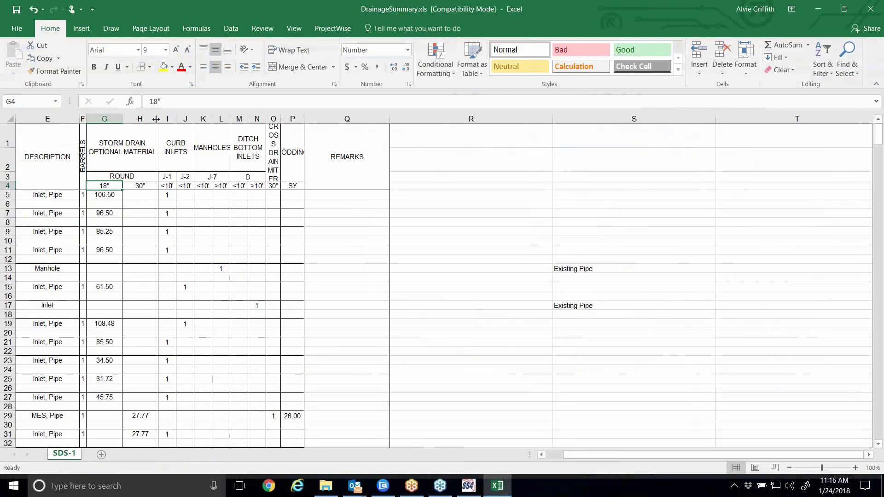
left_click_drag(158, 118, 176, 118)
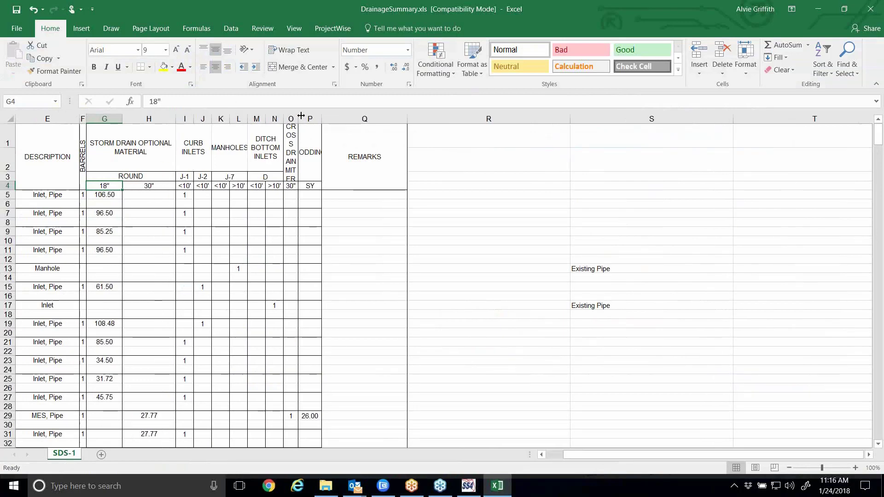
left_click_drag(297, 118, 421, 120)
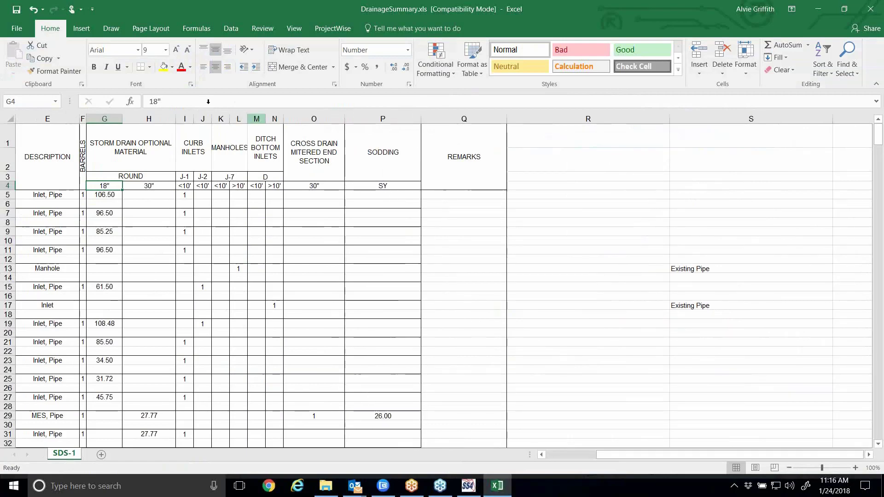
left_click_drag(247, 118, 272, 120)
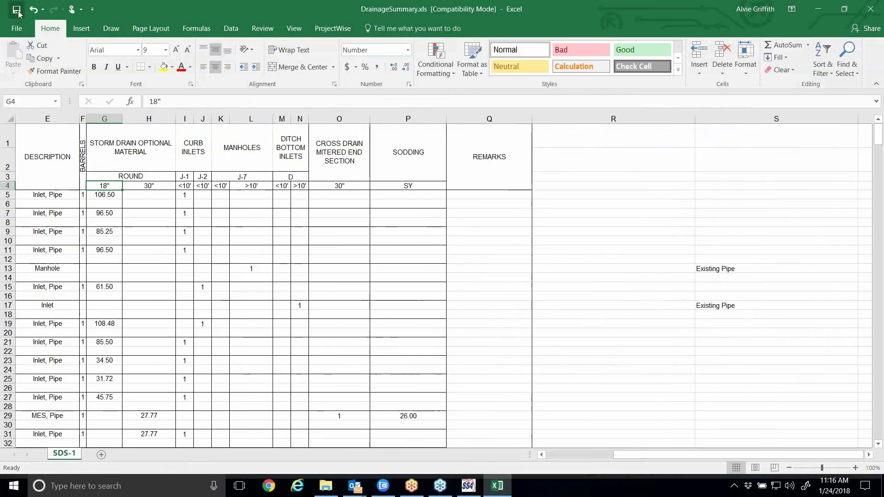
Step: Save and close DrainageSummary.xls, and return to the SUMDRD01.DGN design file in MicroStation
left_click(18, 10)
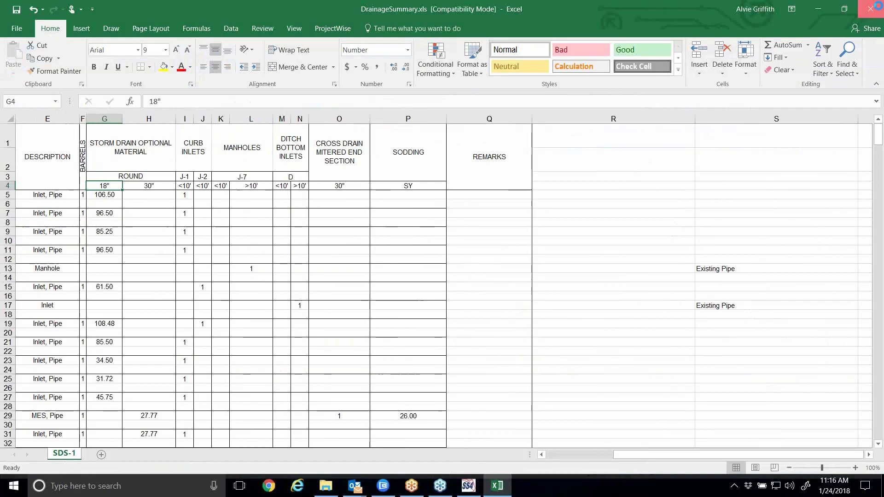
left_click(870, 8)
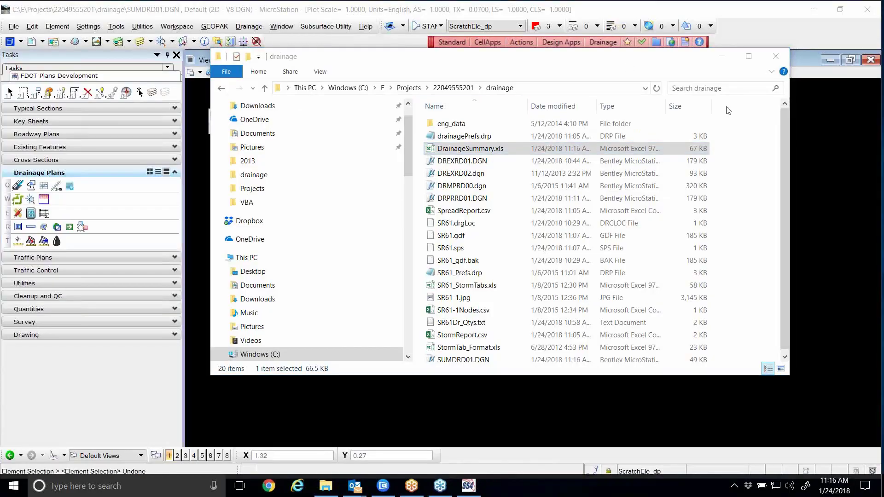
left_click(722, 56)
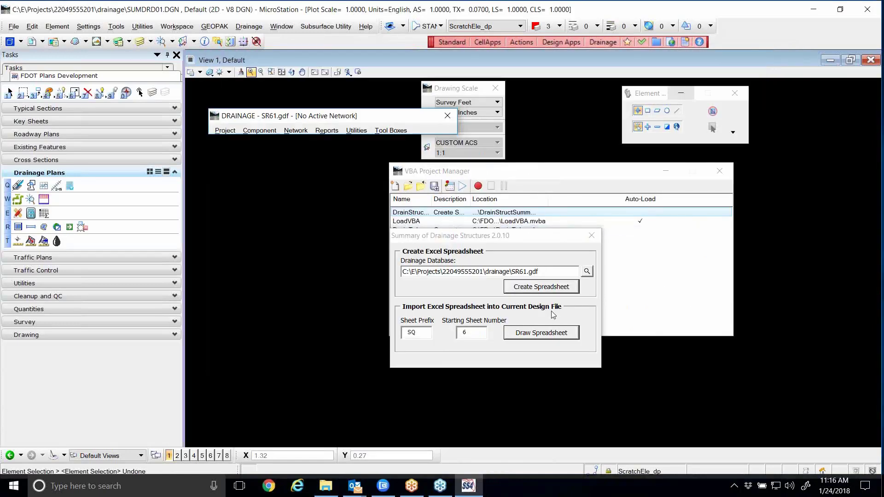
Step: Draw the revised DrainageSummary.xls into the current design file and fit the drawn sheets in the view
left_click(541, 332)
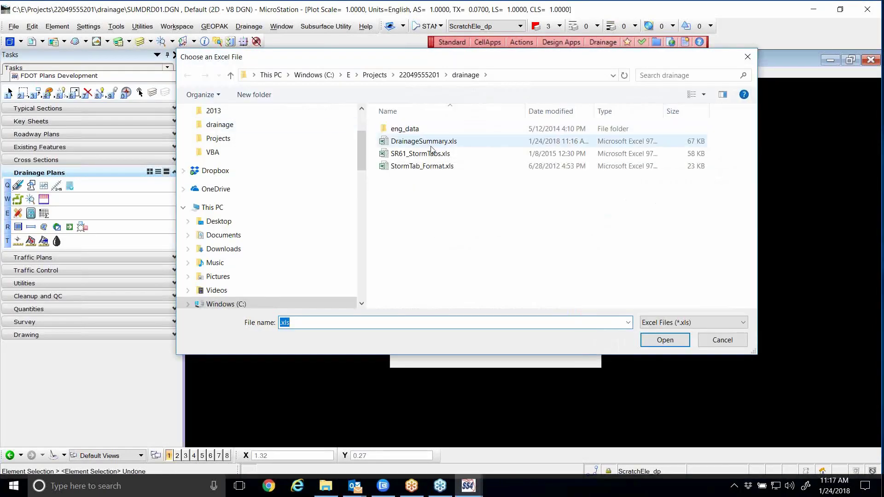
double_click(431, 146)
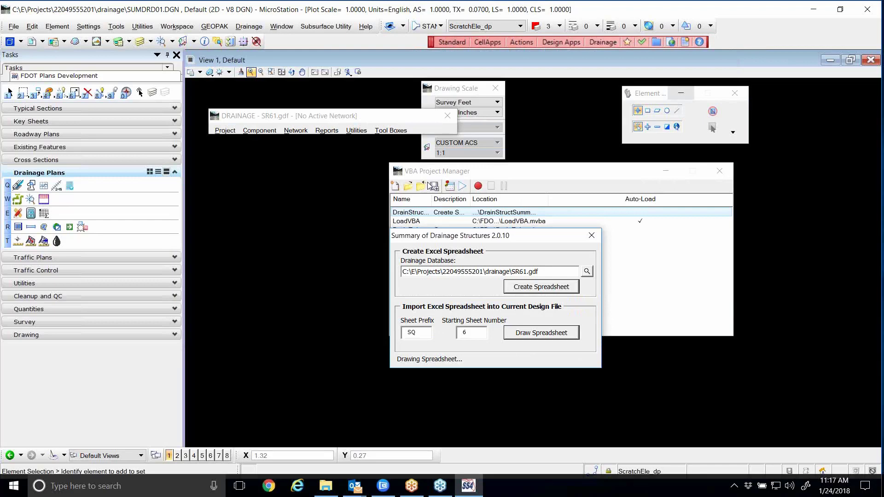
left_click(446, 279)
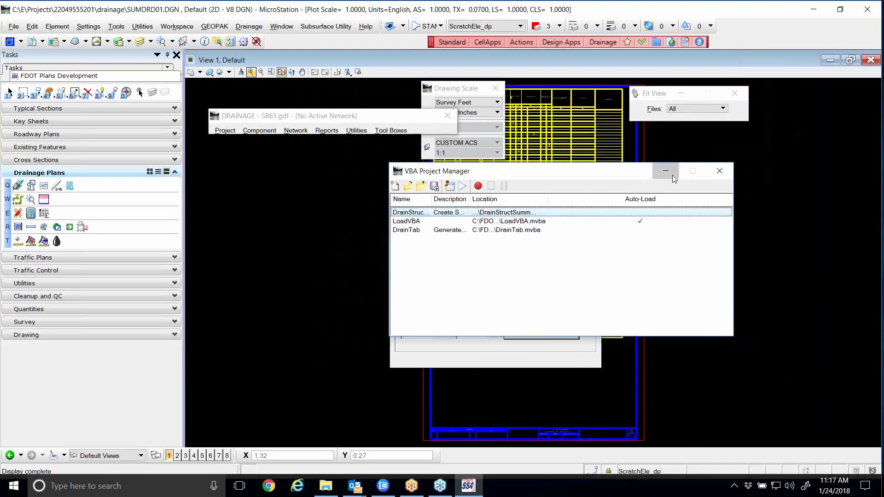
Step: Move the Summary of Drainage Structures window clear and examine the column headings and summary rows on both drawn sheets
mouse_move(508, 242)
left_mouse_down()
mouse_move(587, 455)
mouse_move(586, 425)
left_mouse_up()
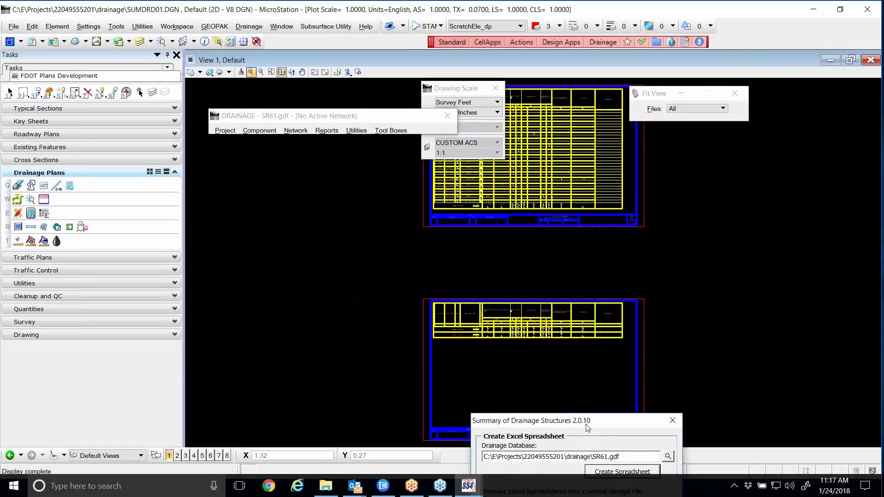
scroll(509, 362, "up", 3)
scroll(488, 304, "down", 1)
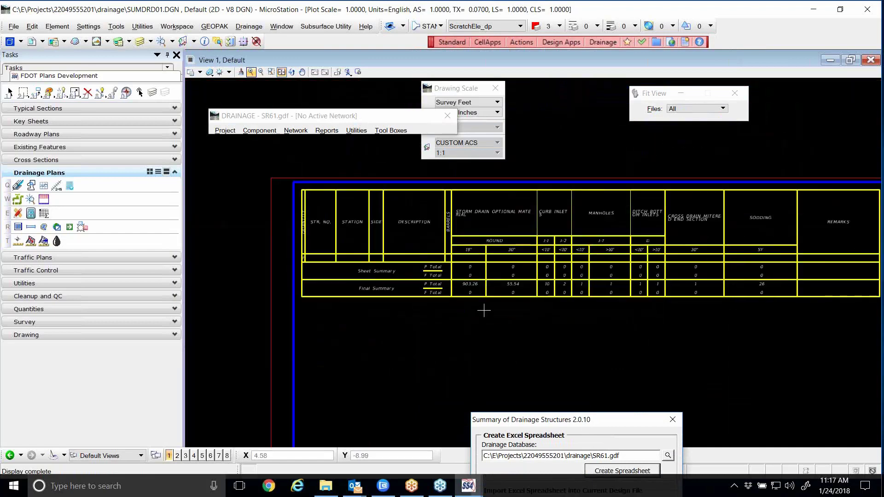
scroll(393, 269, "up", 2)
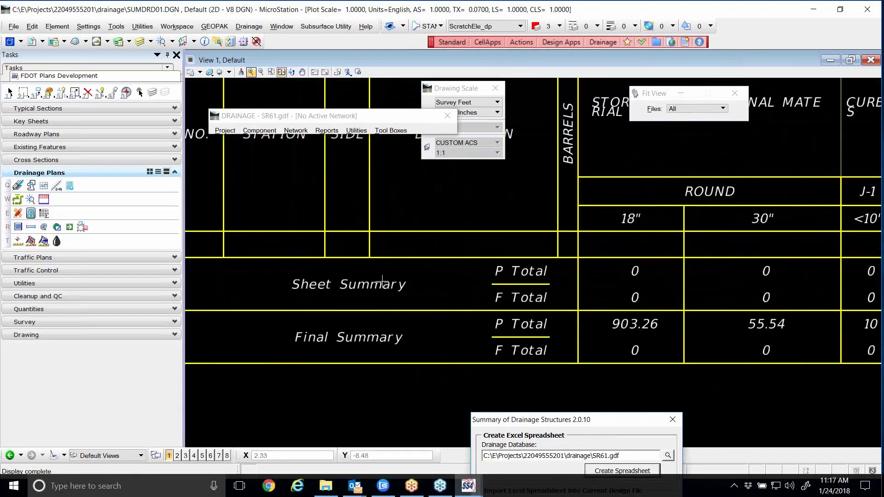
scroll(375, 301, "down", 3)
scroll(371, 286, "down", 2)
scroll(377, 184, "up", 2)
scroll(377, 184, "up", 1)
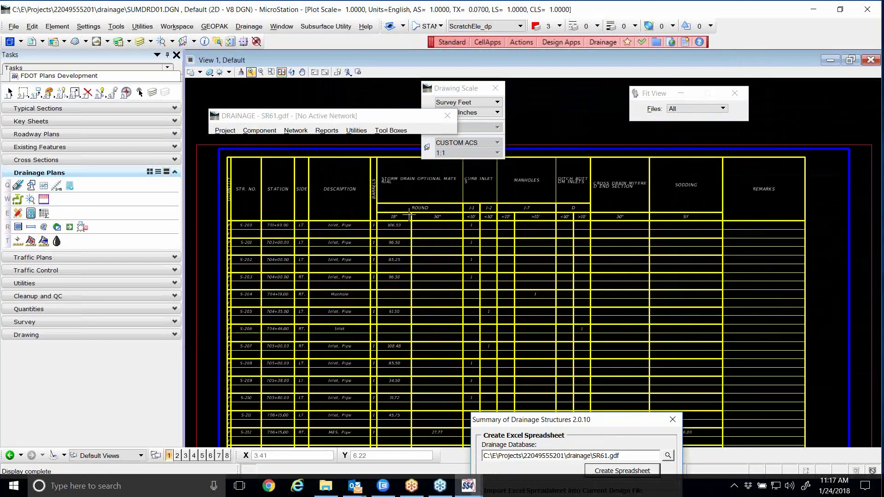
scroll(407, 217, "up", 1)
scroll(451, 185, "down", 1)
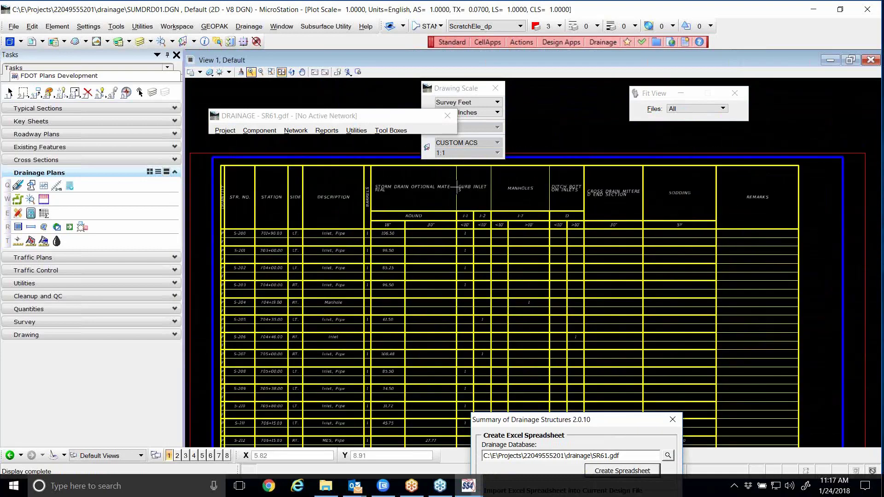
scroll(457, 189, "up", 1)
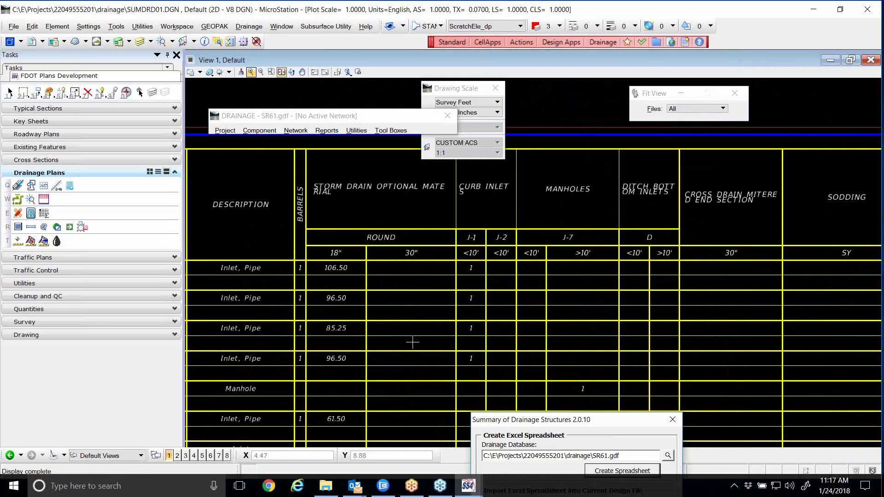
Step: Reopen DrainageSummary.xls in Excel to check its column headings, and close the workbook and the folder window
left_click(322, 486)
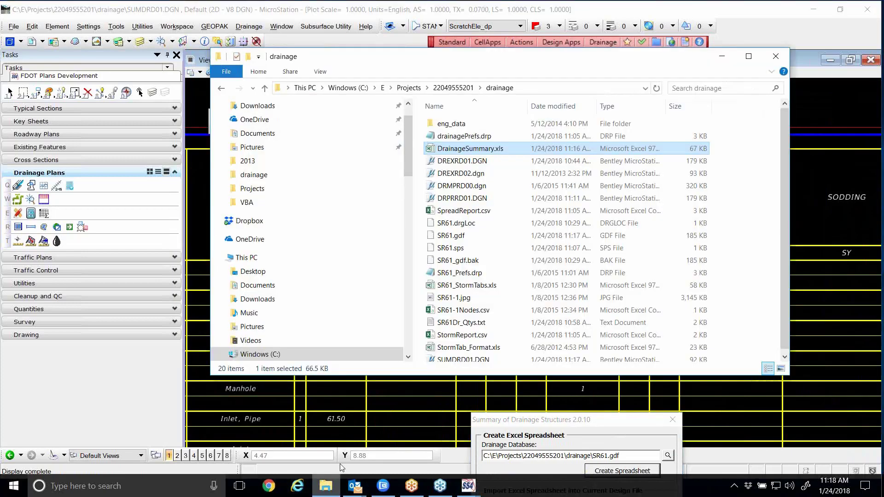
double_click(481, 149)
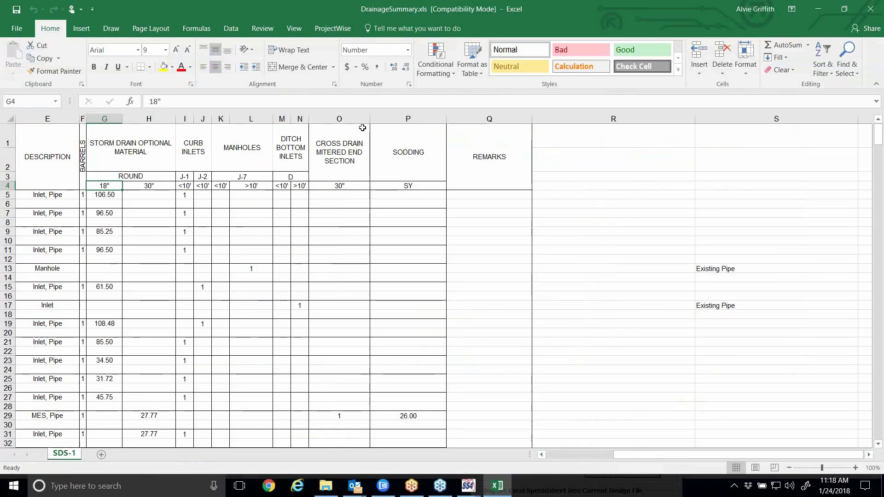
left_click(873, 10)
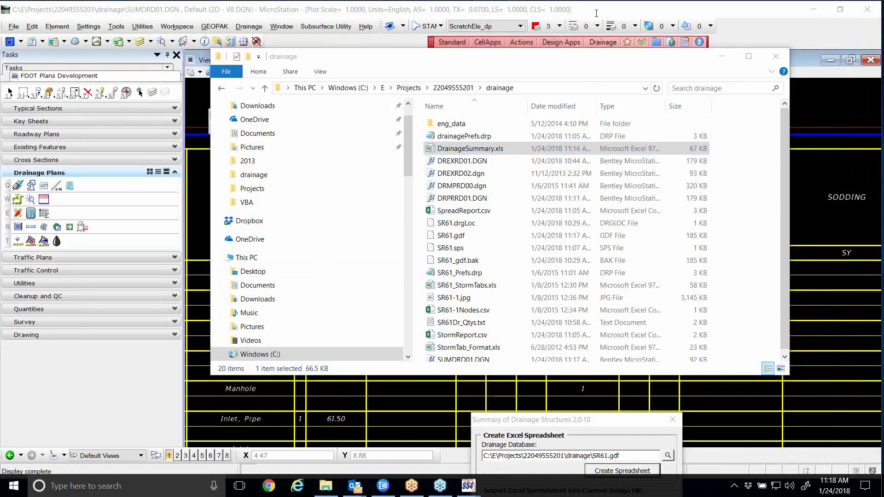
left_click(776, 56)
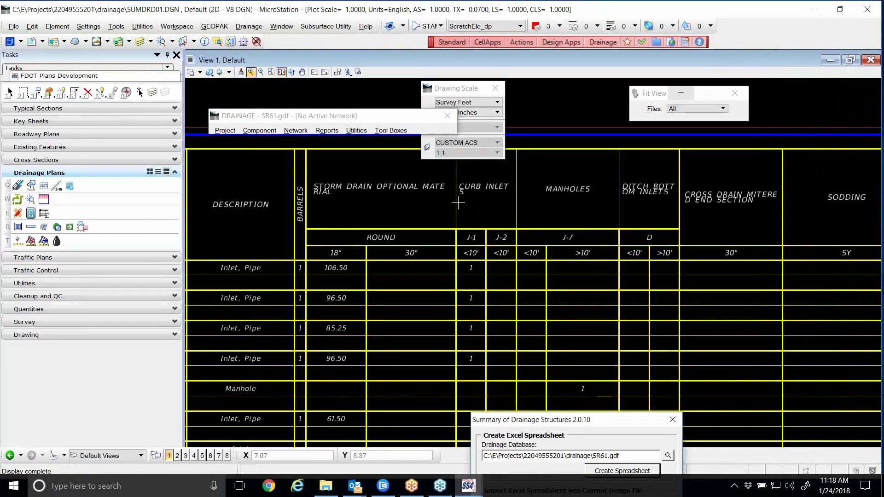
Step: Examine the structure numbers, stations, sides and descriptions in the table rows of the first drawn summary sheet
scroll(460, 202, "down", 3)
scroll(406, 289, "up", 1)
scroll(406, 289, "up", 3)
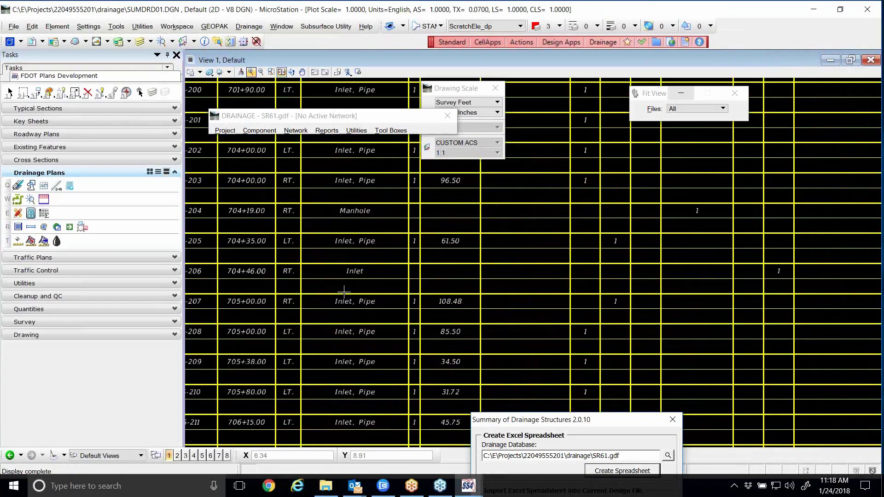
scroll(422, 260, "down", 3)
scroll(422, 260, "up", 2)
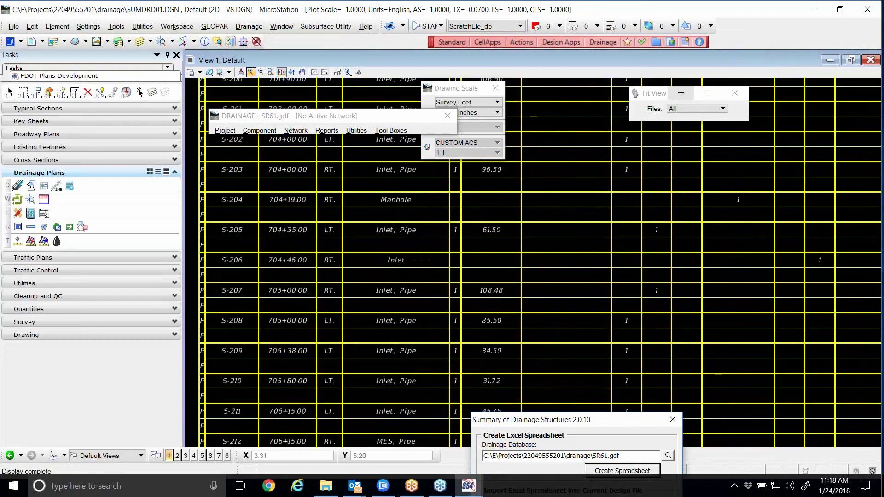
scroll(422, 260, "down", 2)
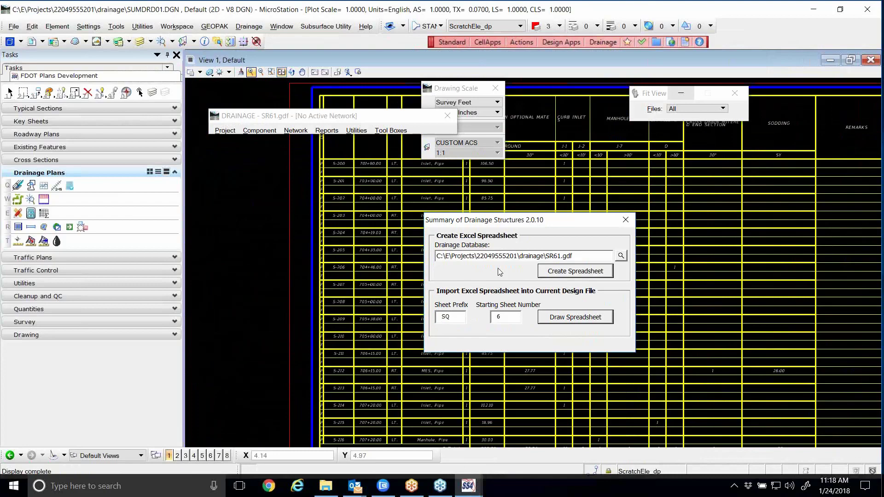
Step: Examine the sheet summary and final summary totals on the second drawn sheet and compare them with the first sheet's table
scroll(343, 174, "down", 3)
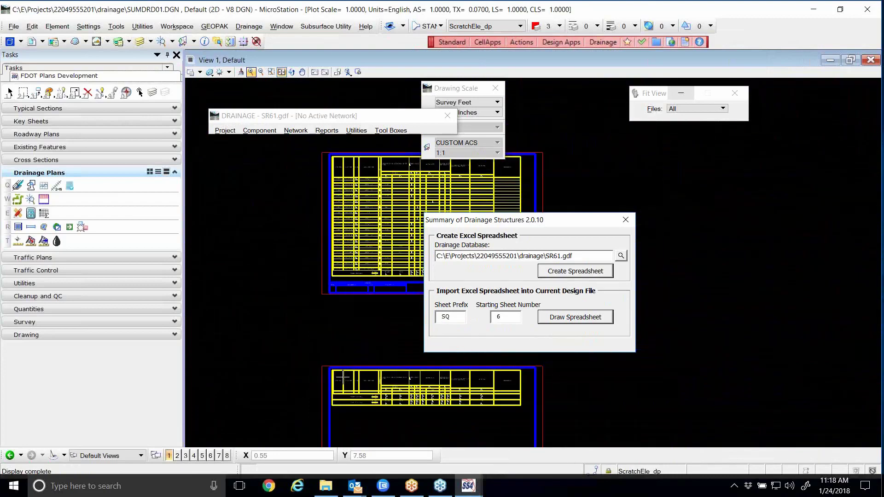
scroll(342, 377, "up", 4)
scroll(309, 336, "down", 2)
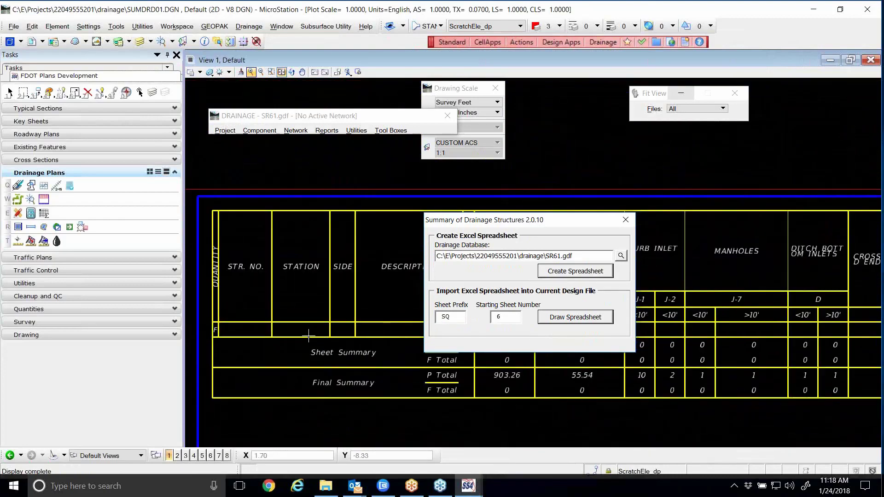
scroll(309, 335, "down", 1)
scroll(417, 360, "up", 3)
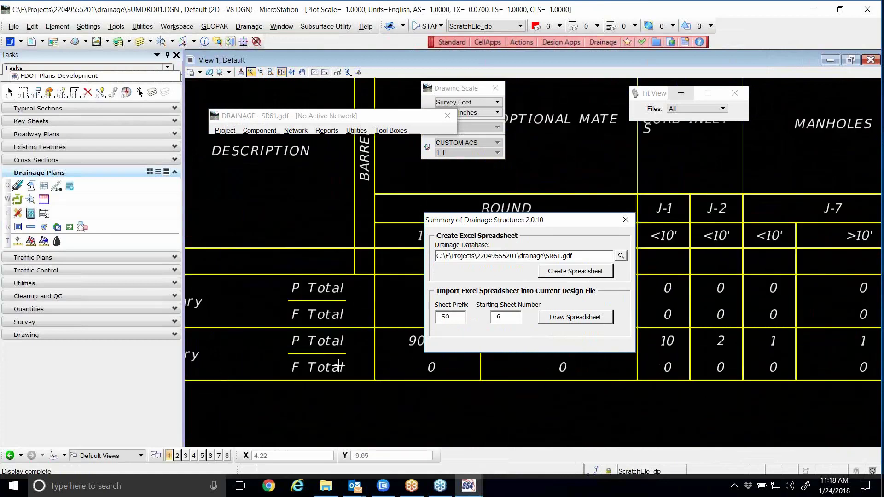
scroll(339, 366, "down", 2)
scroll(393, 333, "up", 2)
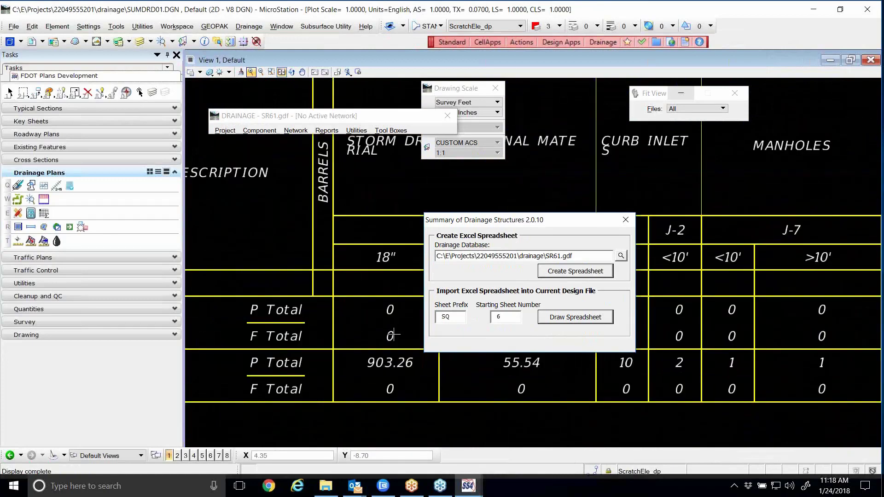
scroll(394, 335, "down", 5)
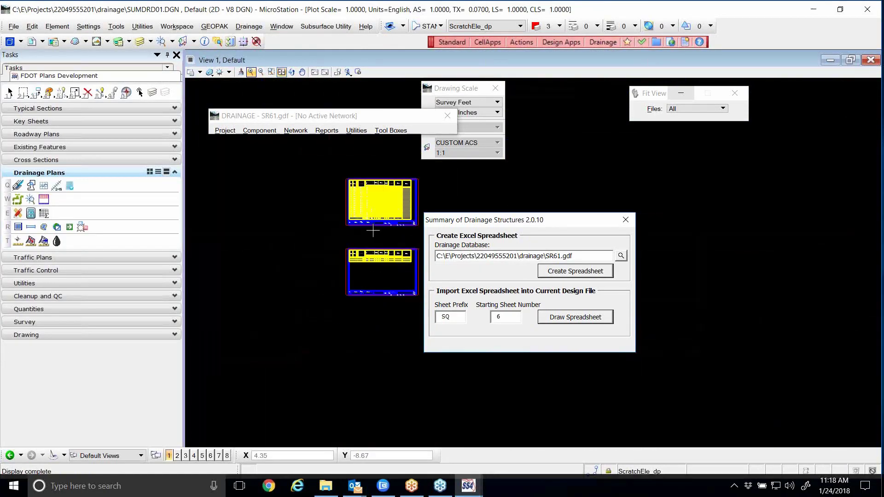
scroll(373, 231, "up", 5)
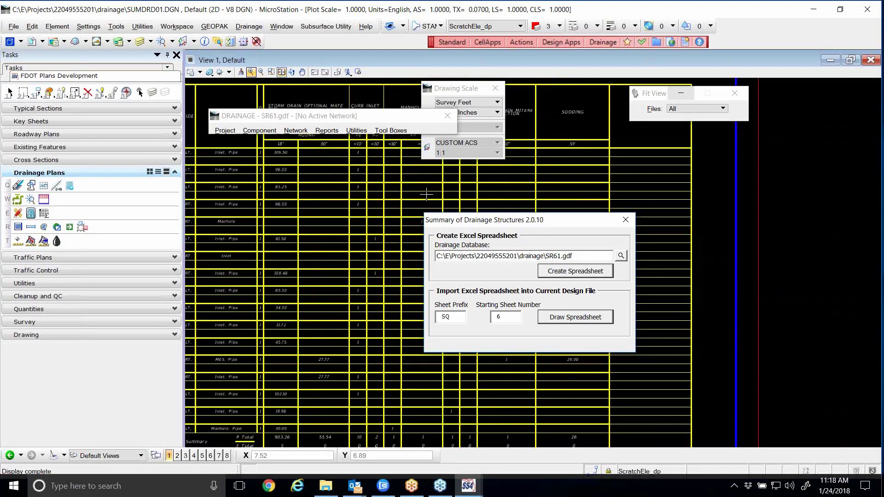
scroll(398, 183, "down", 2)
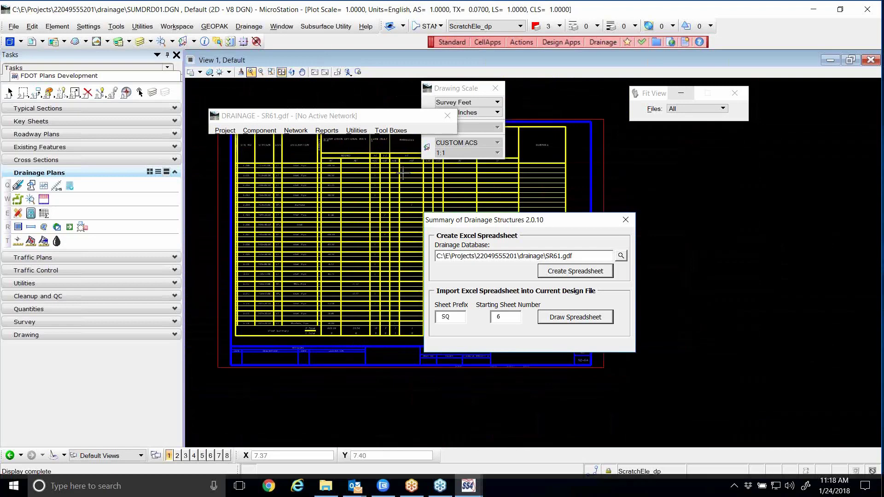
scroll(280, 160, "up", 3)
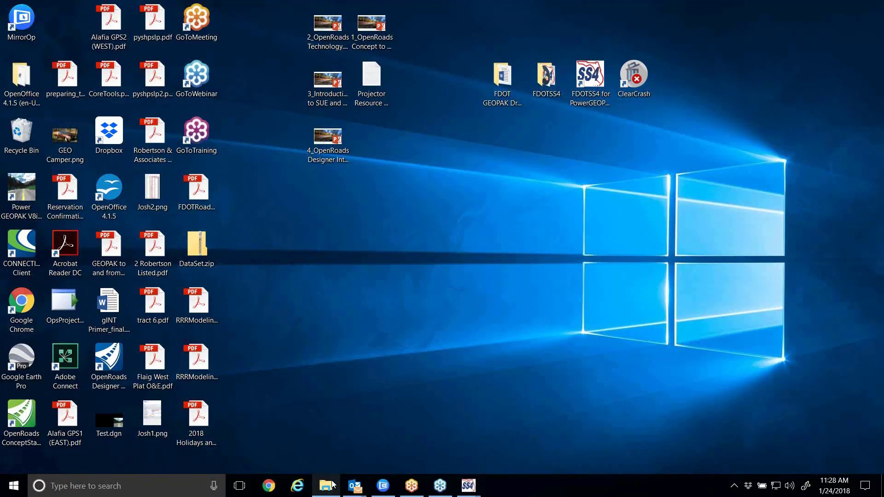
left_click(326, 485)
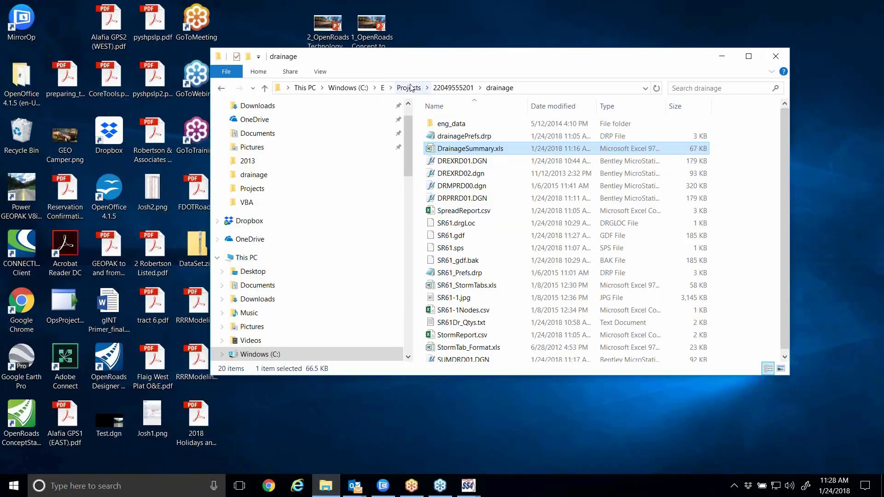
left_click(409, 88)
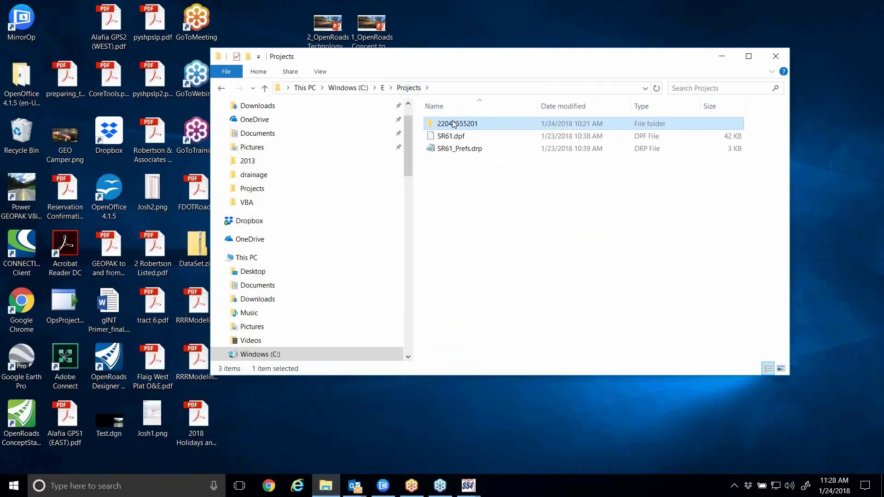
key("Delete")
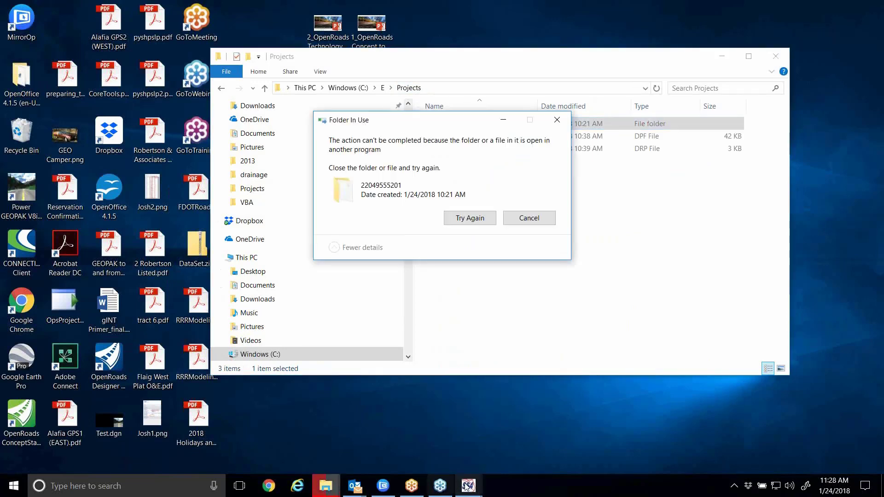
left_click(468, 485)
right_click(469, 485)
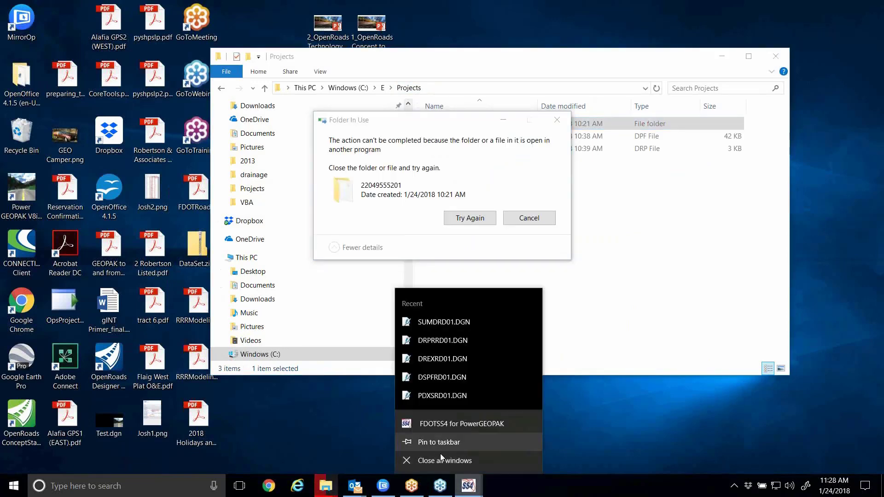
left_click(440, 460)
left_click(466, 217)
Step: Open the FDOT GEOPAK Drainage folder from the desktop and arrange its window above the Projects folder window
double_click(503, 81)
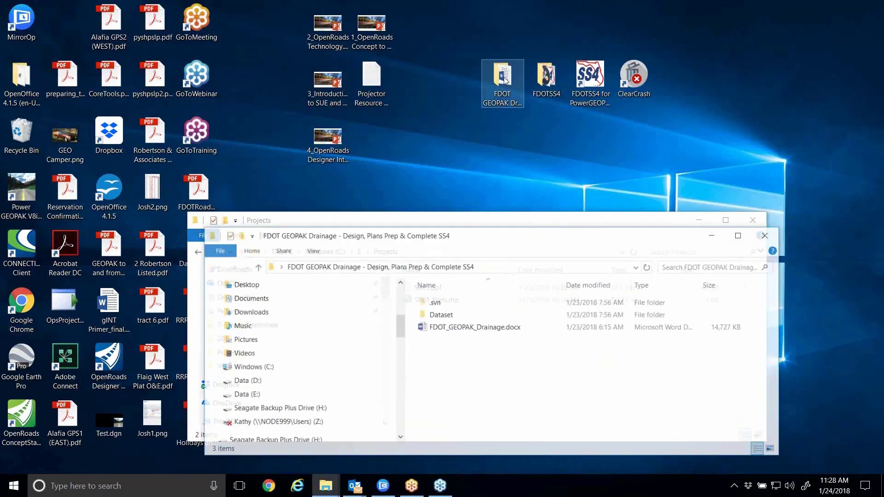
left_click_drag(485, 233, 462, 8)
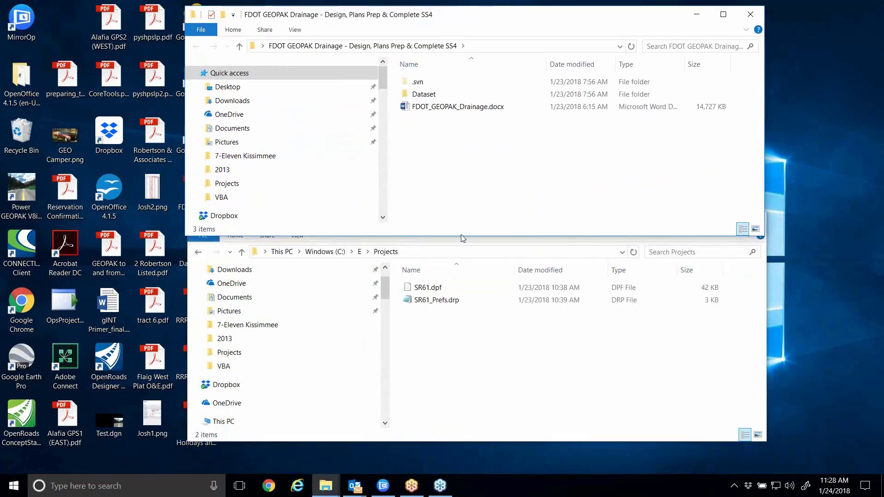
left_click_drag(463, 237, 464, 207)
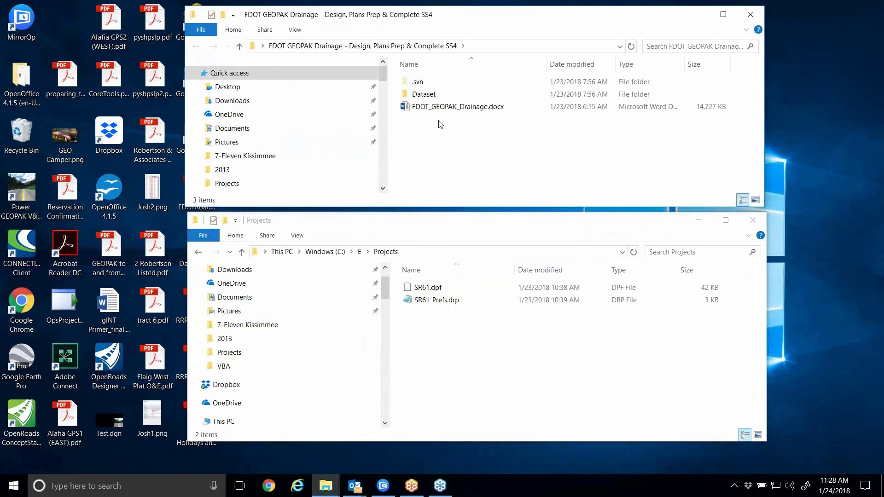
double_click(421, 94)
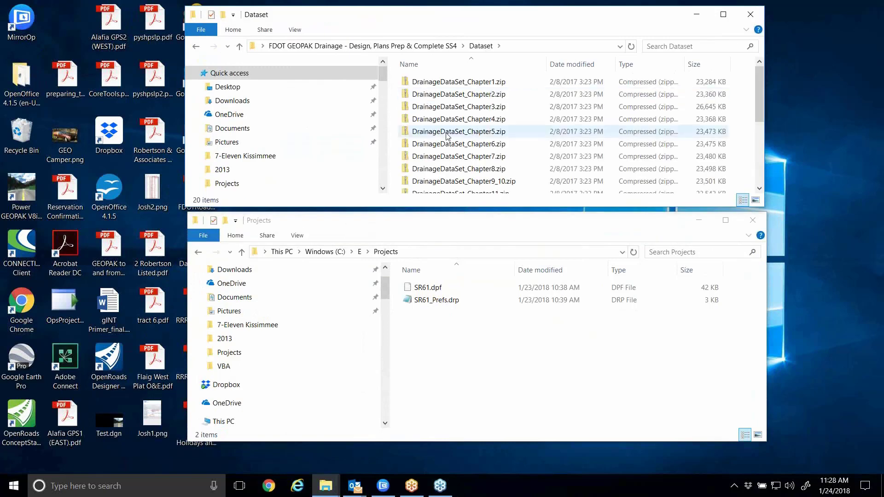
scroll(460, 137, "down", 2)
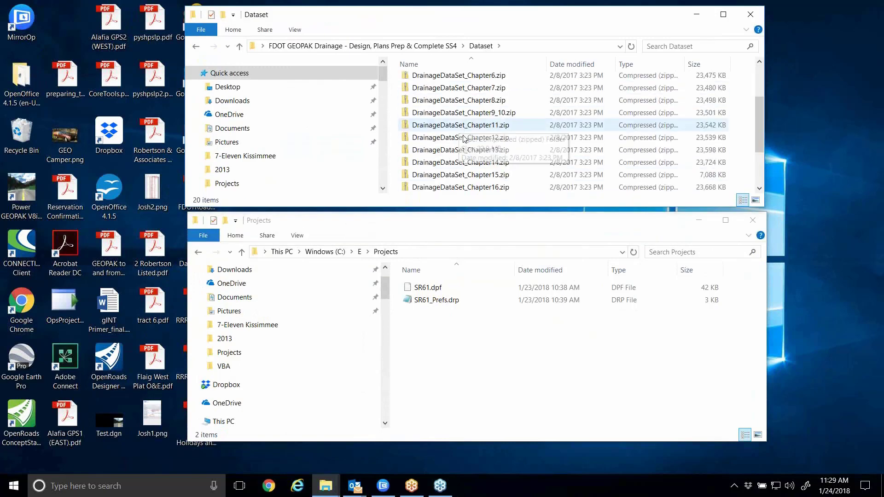
left_click(495, 175)
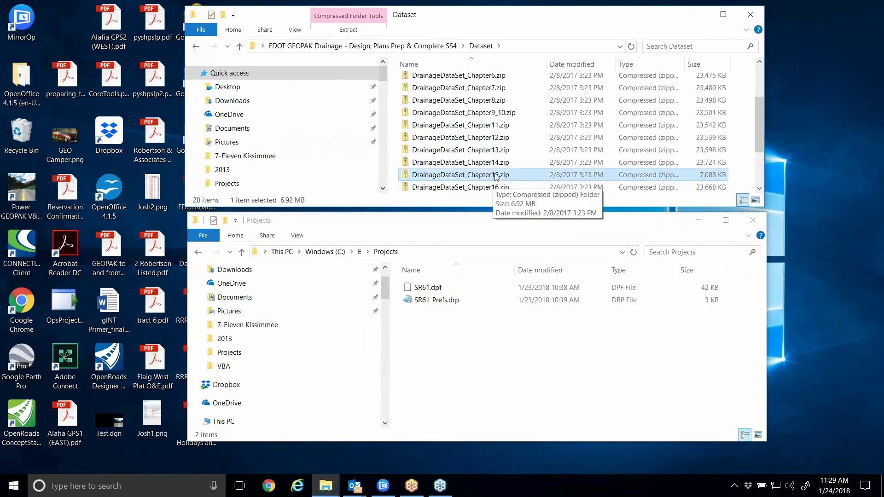
left_click(490, 188)
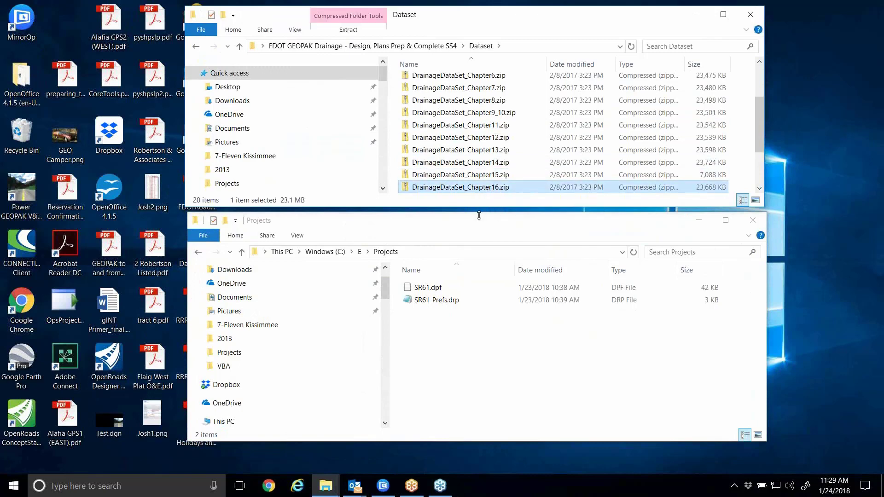
left_click_drag(479, 215, 477, 235)
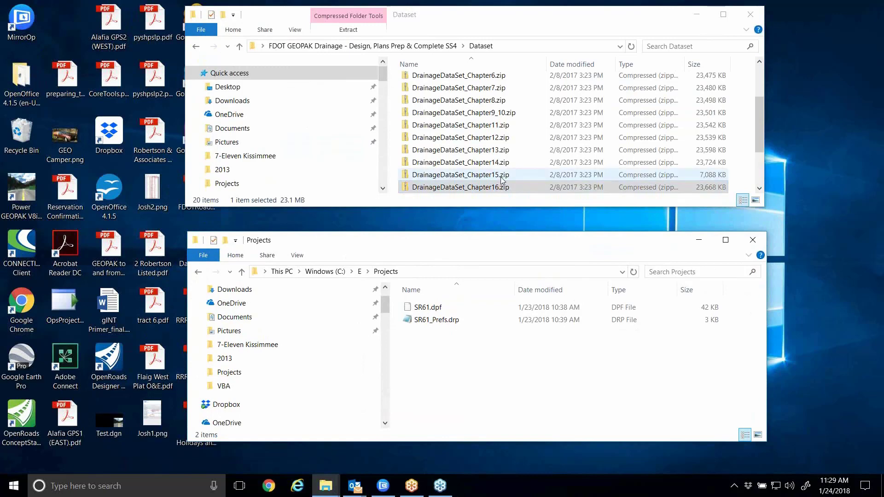
left_click(493, 163)
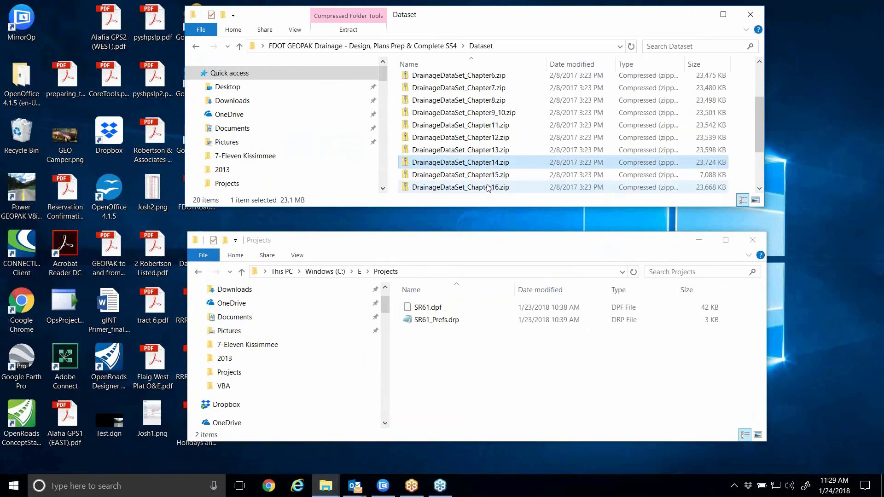
double_click(487, 165)
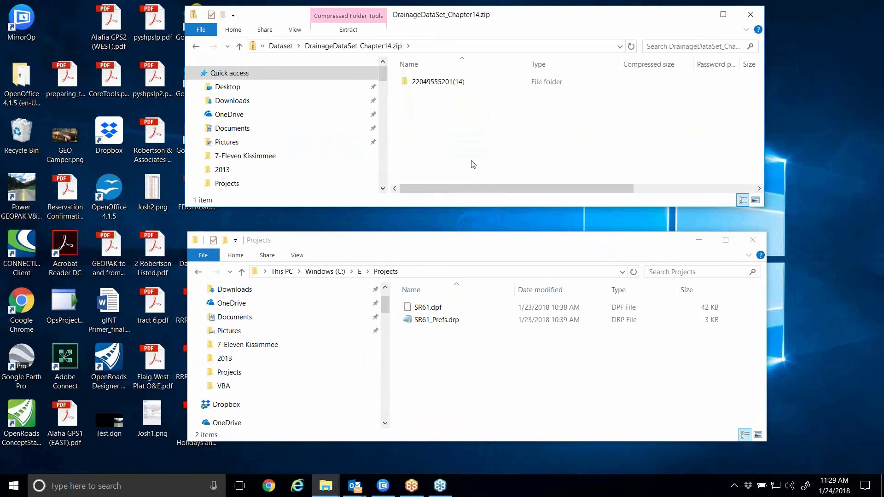
left_click(456, 82)
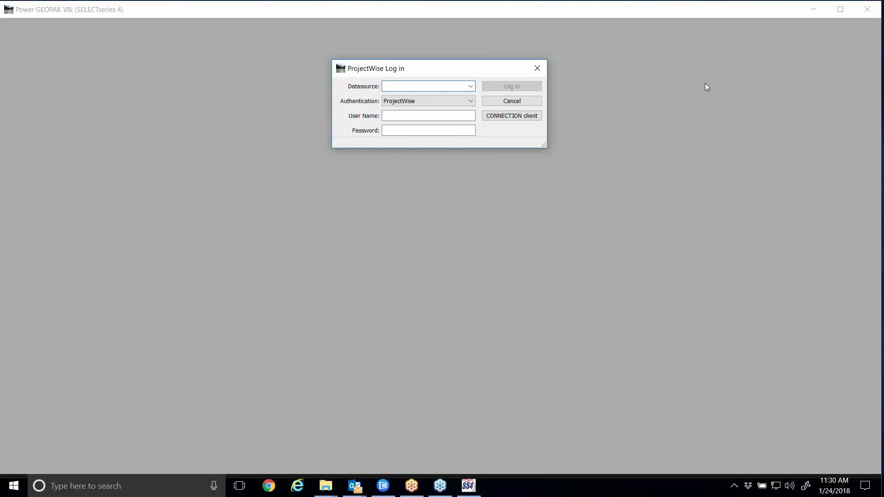
Step: Skip the ProjectWise login and open DRPRRD01.DGN from the project's drainage folder
left_click(507, 101)
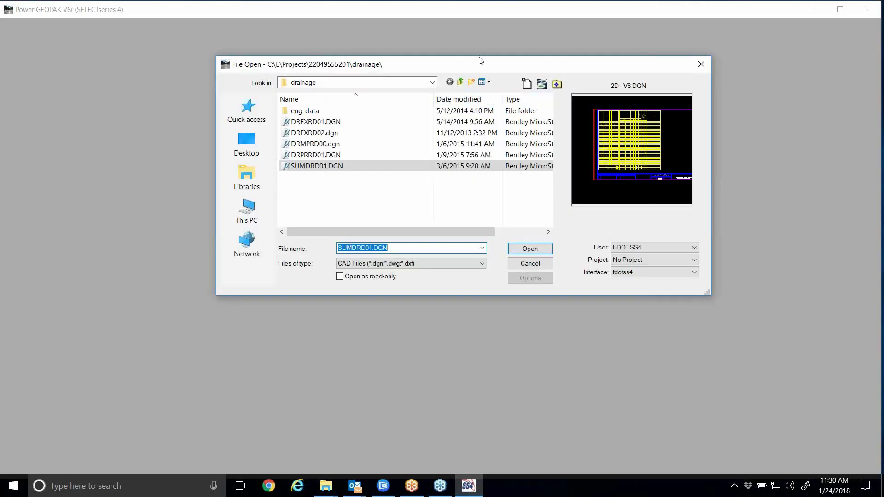
left_click_drag(484, 70, 482, 63)
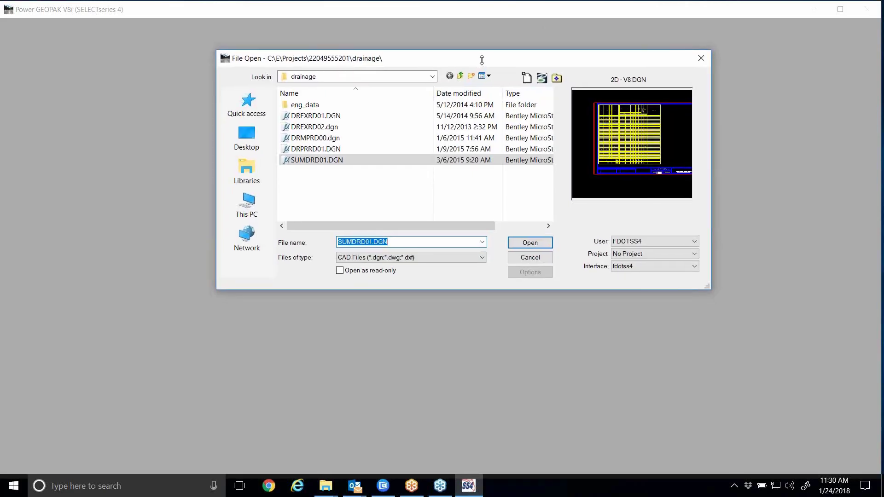
left_click(346, 150)
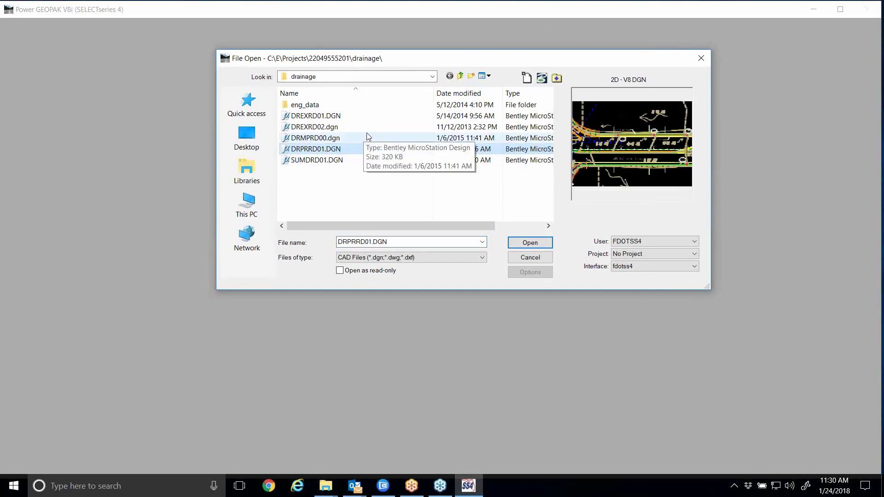
left_click(529, 243)
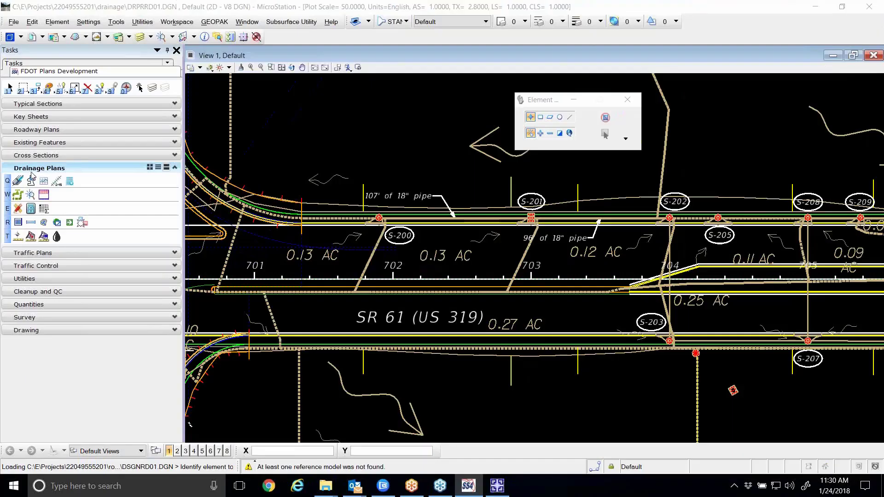
Step: Start the Drainage application, open the SR61.gdf project, and dismiss the criteria directory notice
left_click(18, 181)
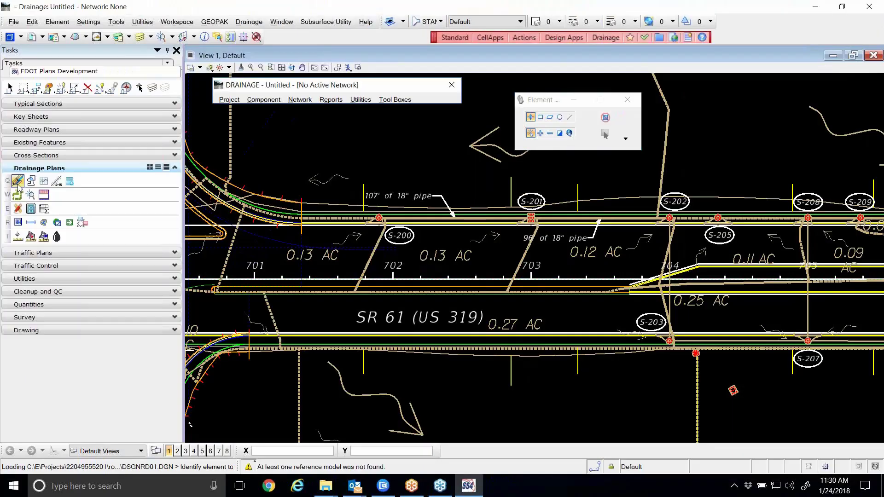
left_click(229, 99)
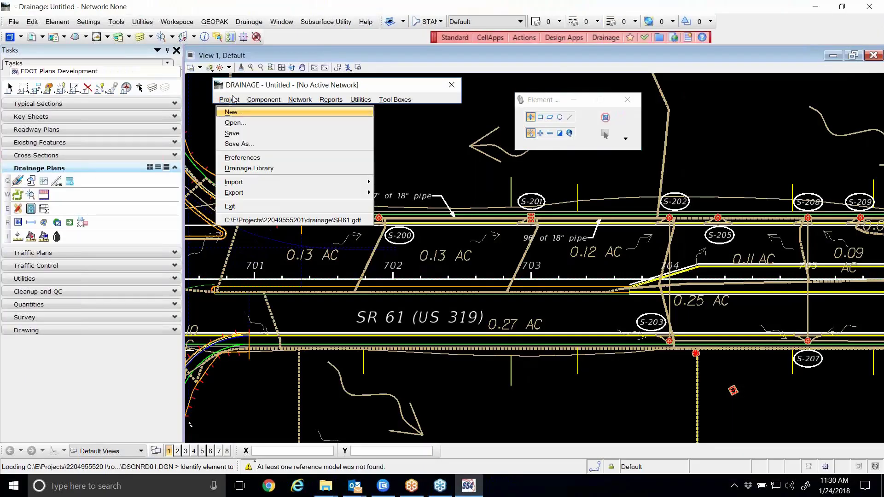
left_click(251, 220)
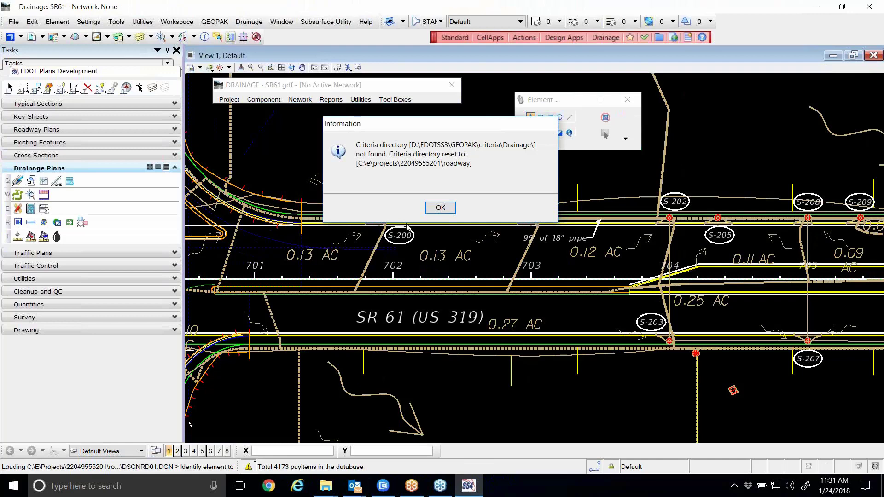
left_click(440, 208)
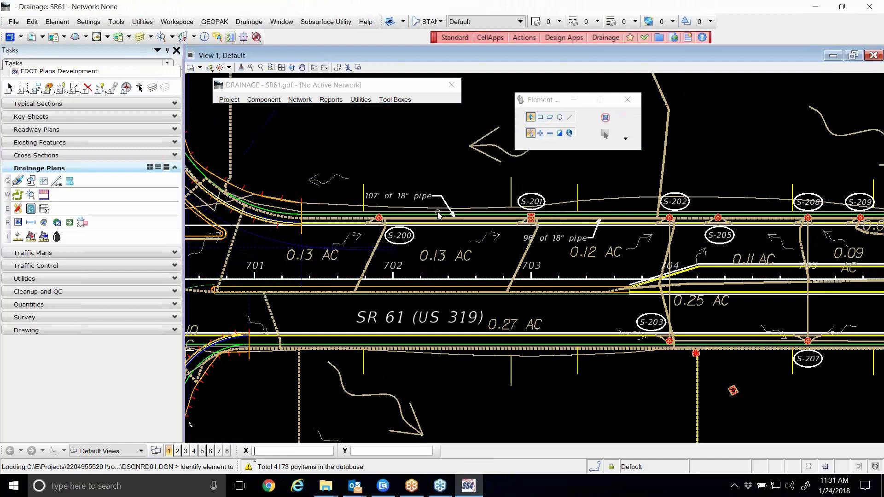
Step: Bring up the drainage project preferences and browse the folders for a .dpf preferences file to load
left_click(230, 100)
left_click(249, 157)
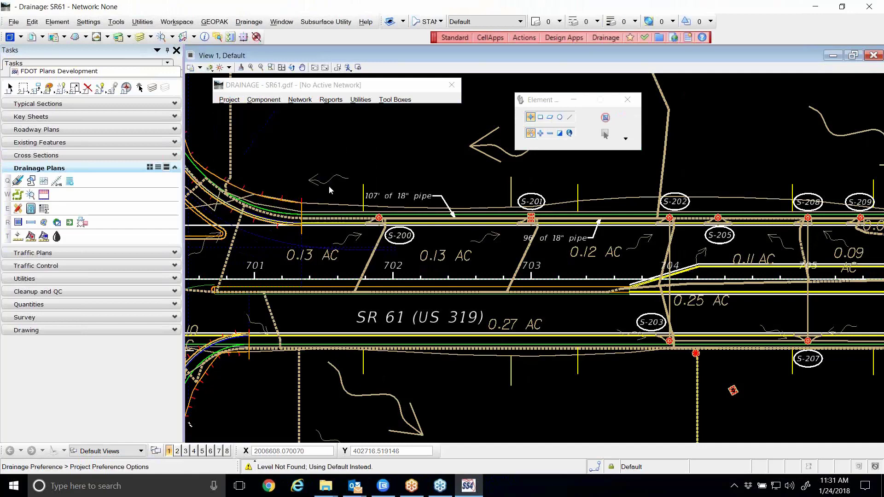
left_click(239, 135)
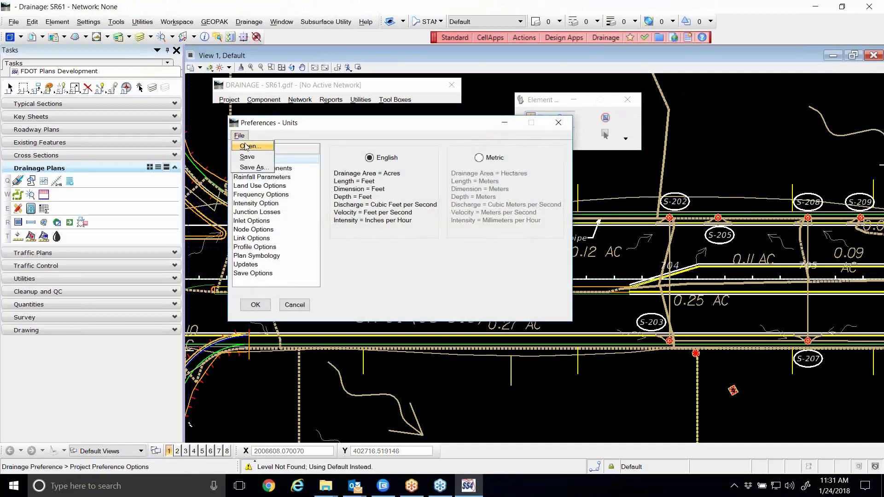
left_click(247, 147)
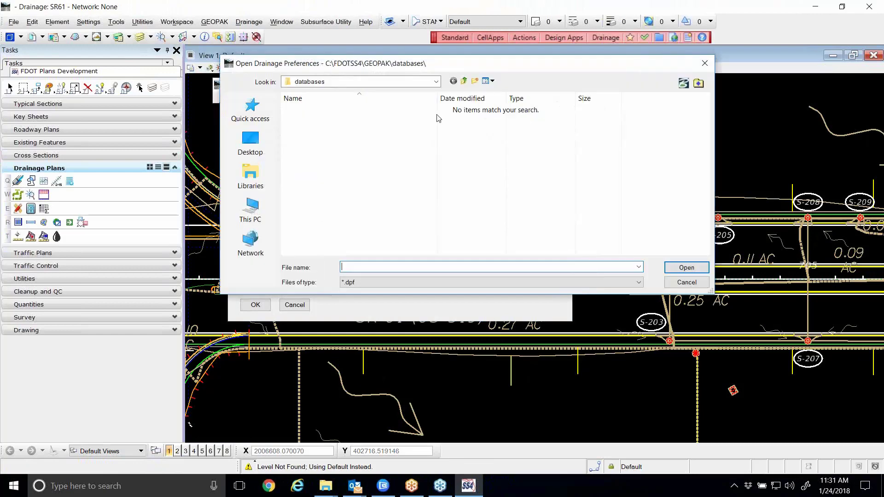
double_click(436, 82)
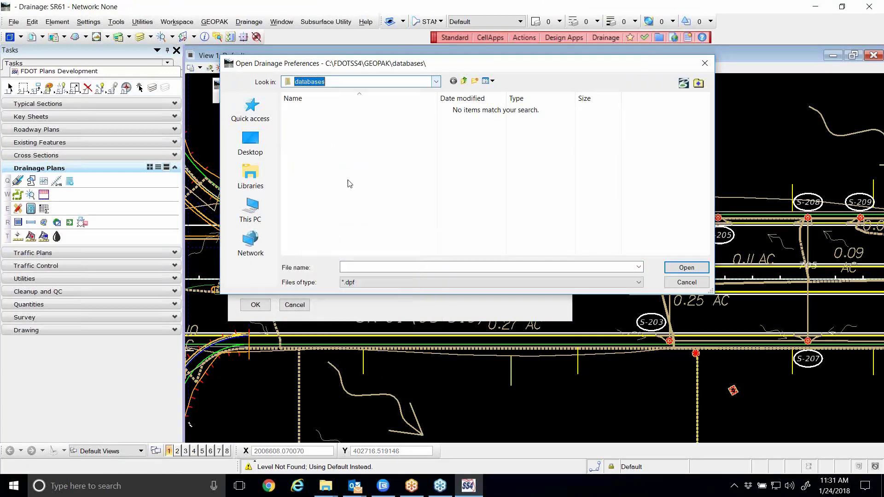
left_click(436, 83)
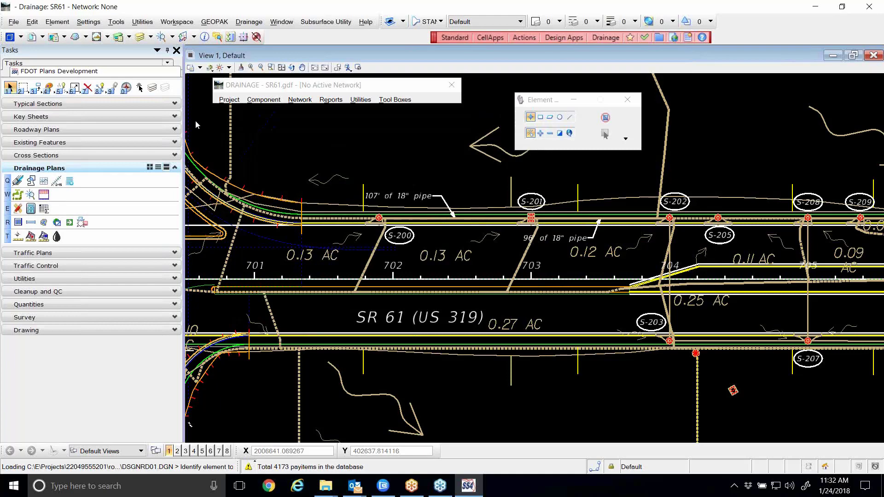
Step: Check the Project Components file paths and the working directory in the user preferences, leaving both dialogs without saving
left_click(226, 100)
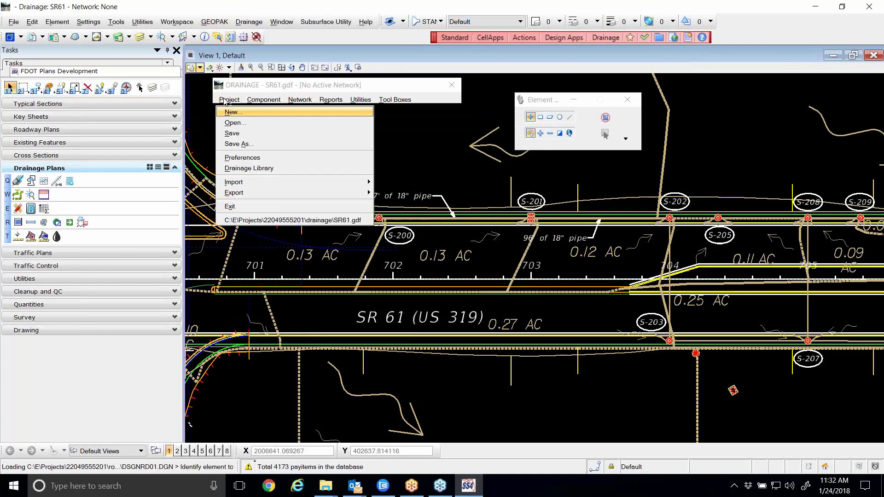
left_click(253, 158)
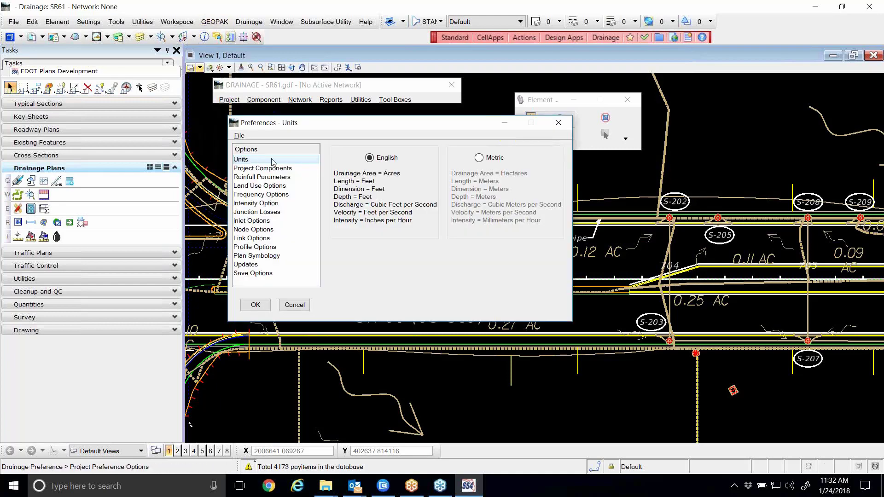
left_click(265, 168)
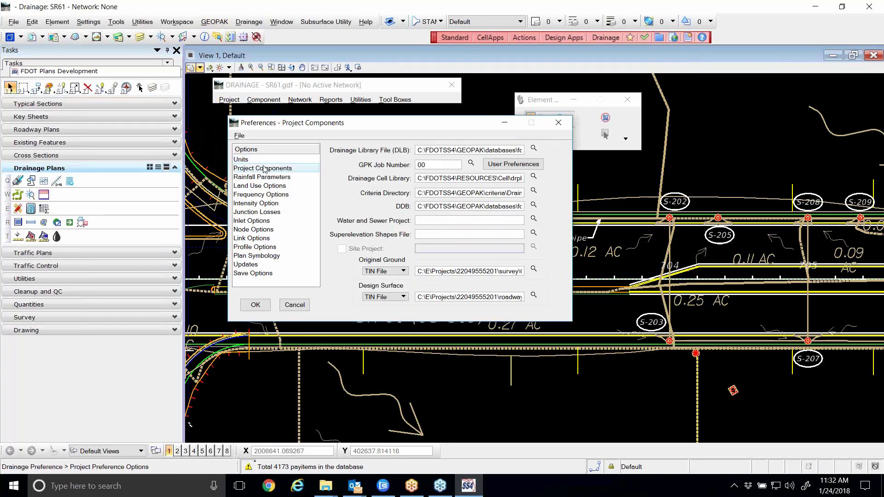
left_click(518, 165)
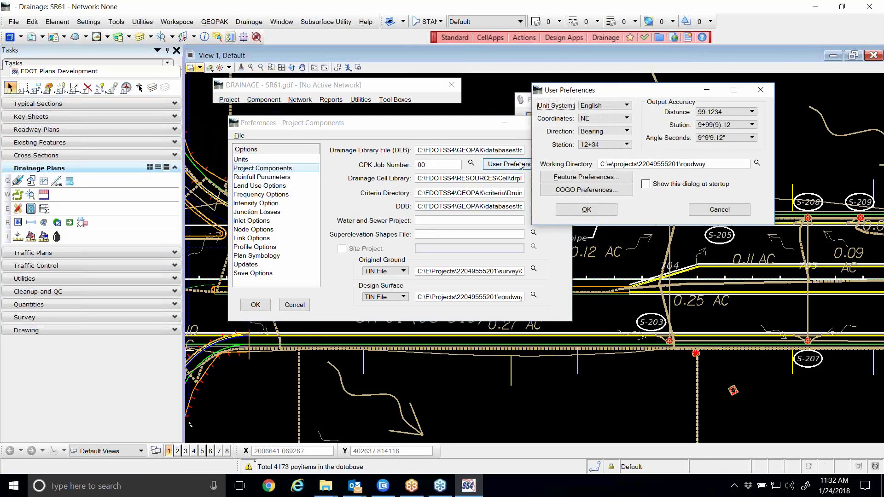
left_click(727, 211)
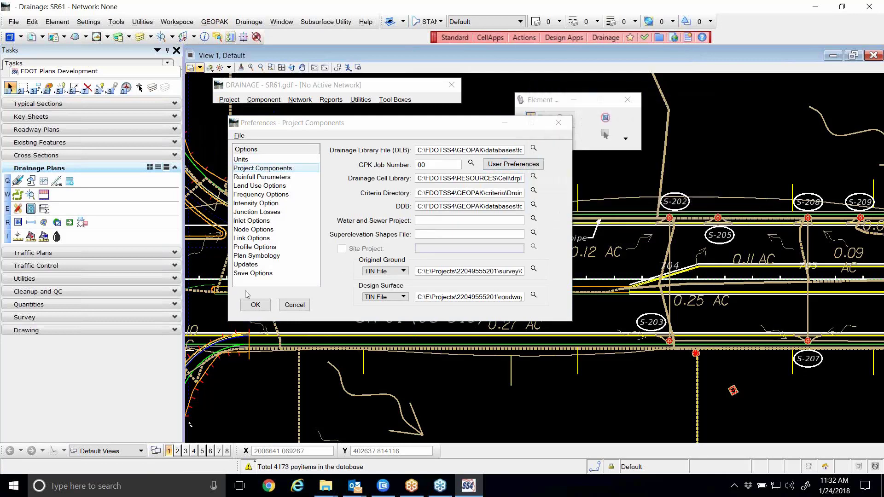
left_click(303, 305)
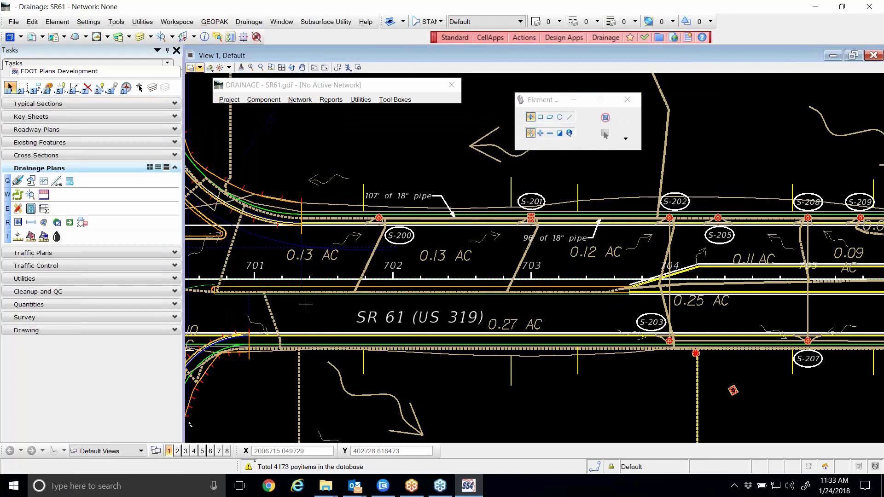
Step: Try to browse for the project file in the Drainage Cross Section Report, dismissing the missing-objects and compile error messages
left_click(529, 287)
left_click(528, 287)
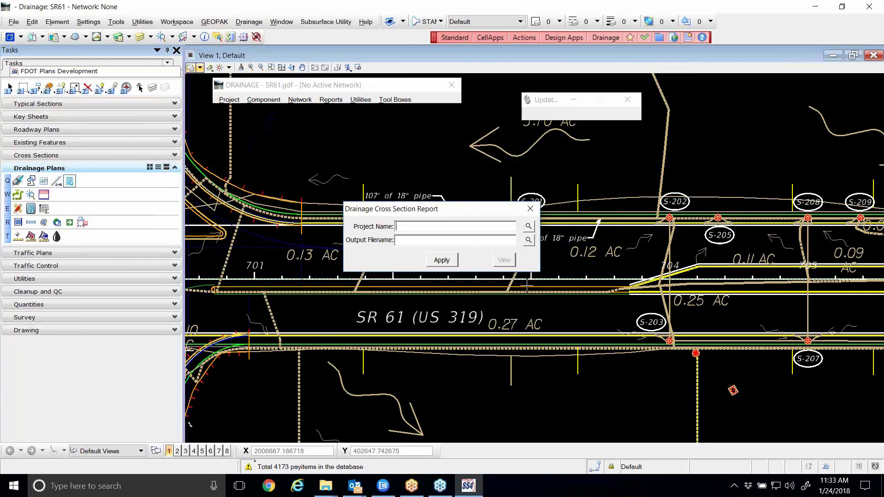
left_click(529, 226)
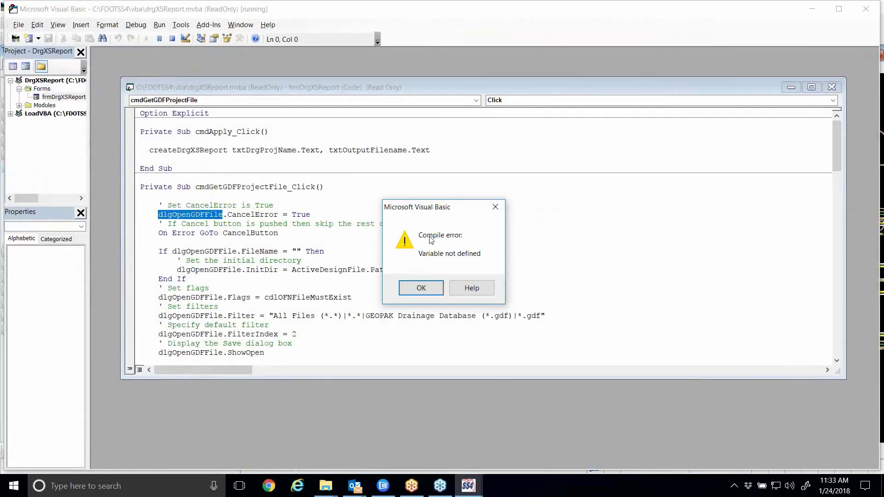
left_click(421, 287)
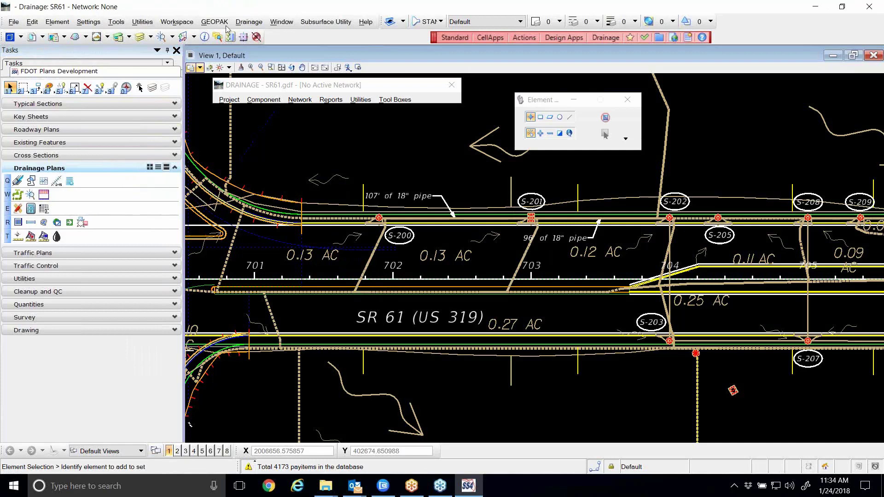
Step: Reopen the Drainage Cross Section Report, move its dialog clear of the drawing, and try again to browse for the project file
left_click(229, 100)
left_click(274, 88)
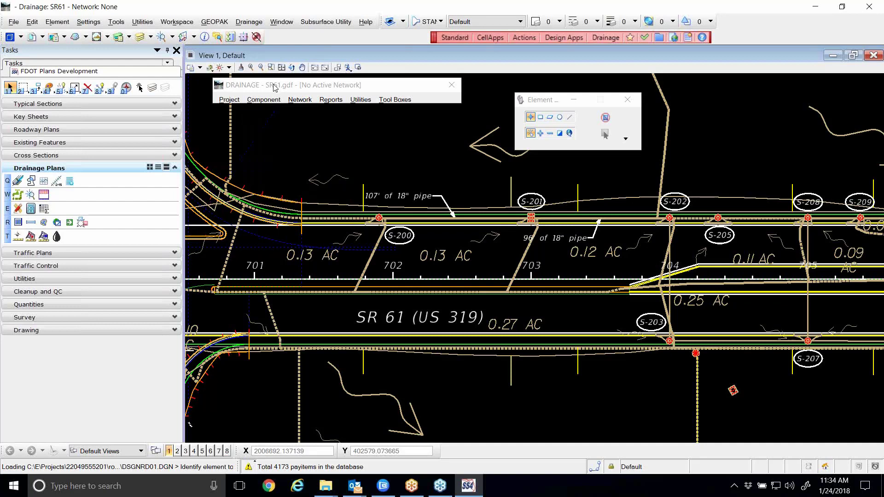
left_click(69, 181)
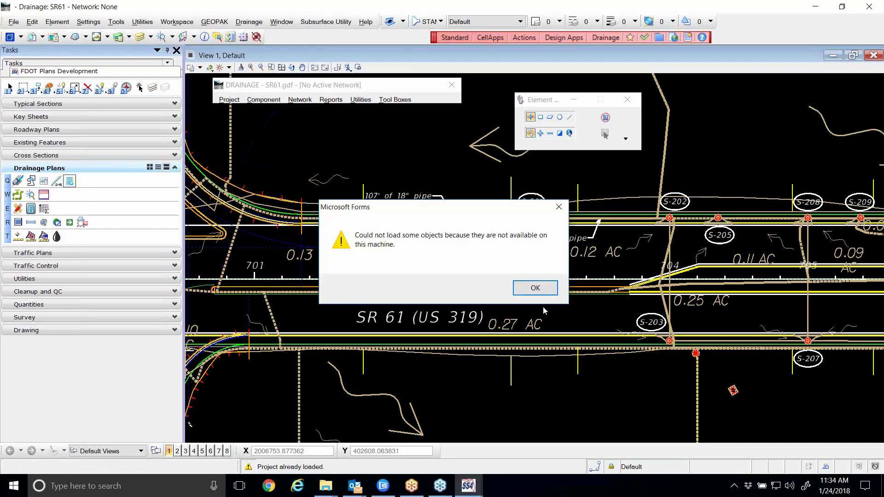
left_click(535, 288)
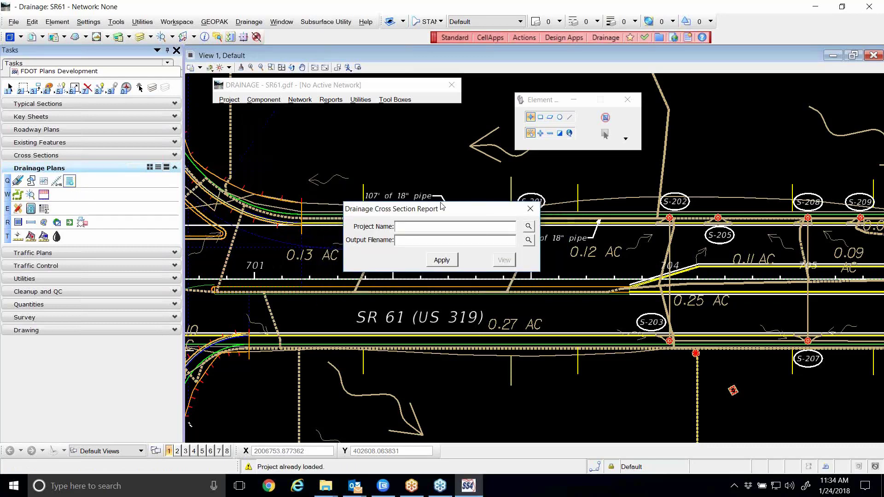
left_click_drag(440, 206, 406, 152)
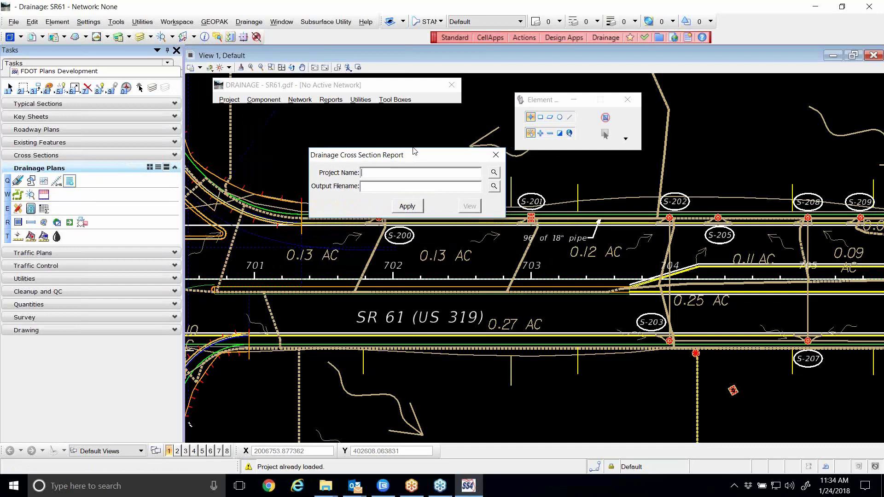
left_click_drag(406, 155, 370, 132)
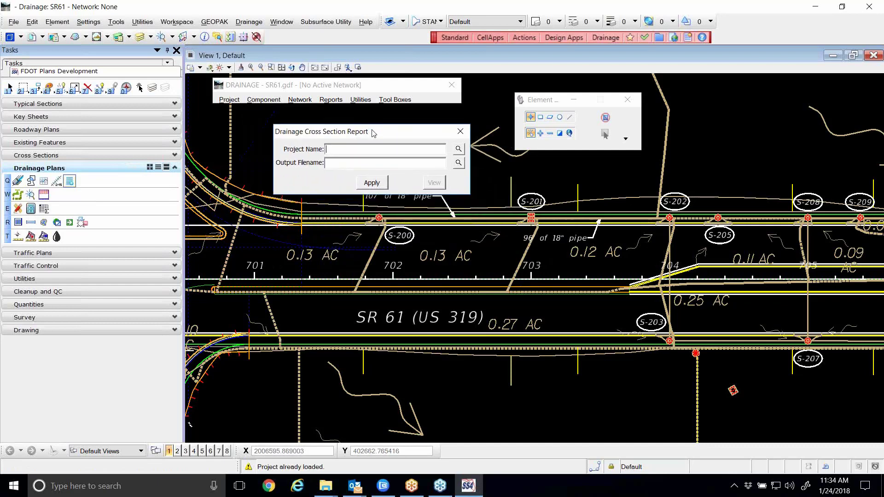
left_click(458, 149)
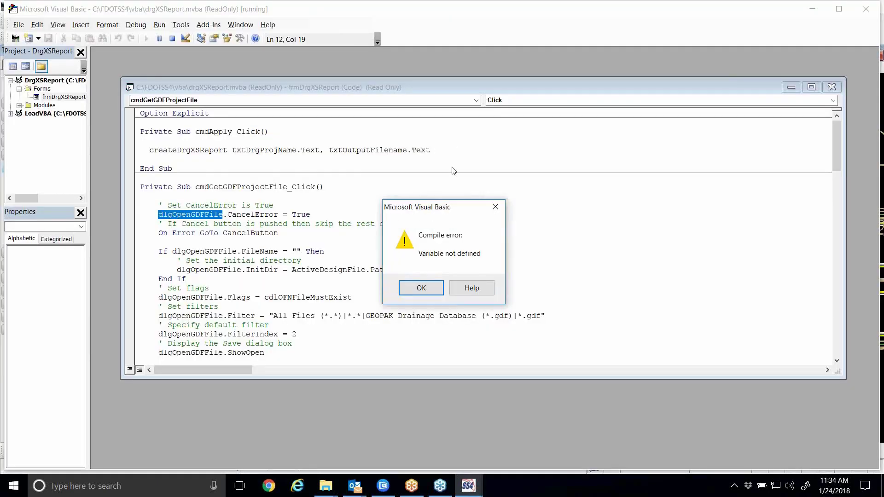
left_click(421, 288)
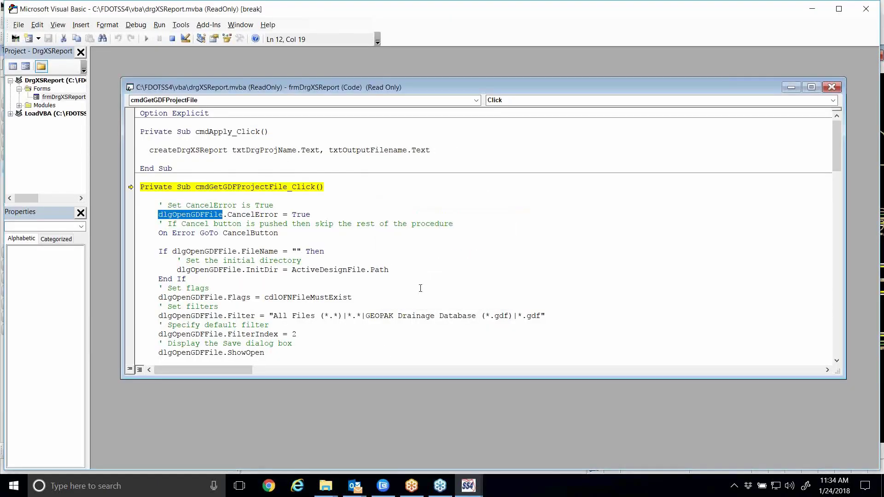
Step: Stop the DrgXSReport macro, check its VBA references without changing them, and close the Visual Basic editor
left_click(172, 41)
left_click(182, 27)
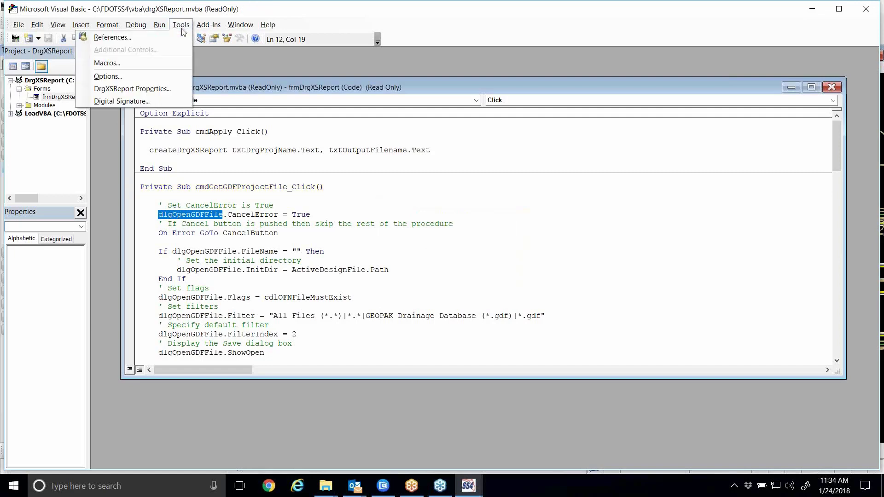
left_click(160, 37)
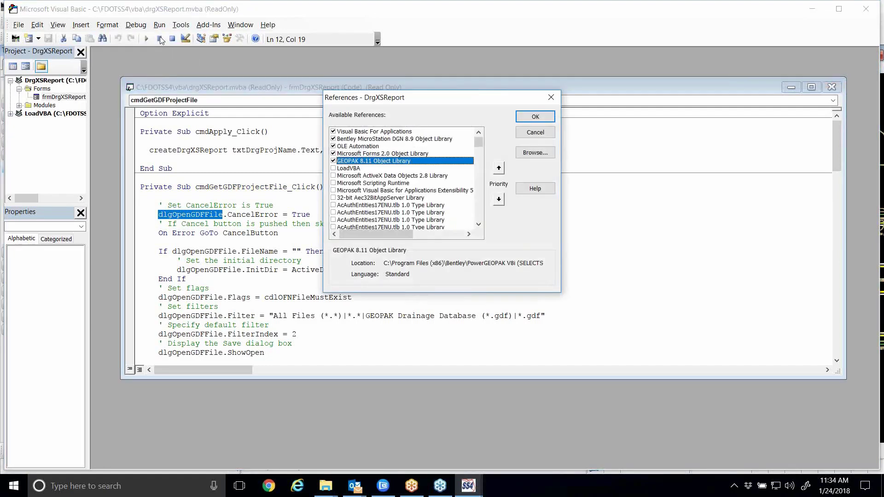
left_click(533, 135)
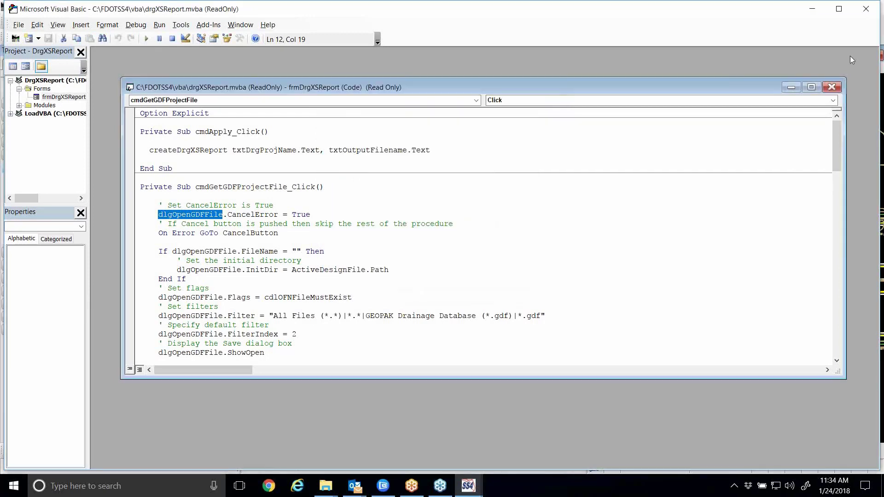
left_click(865, 9)
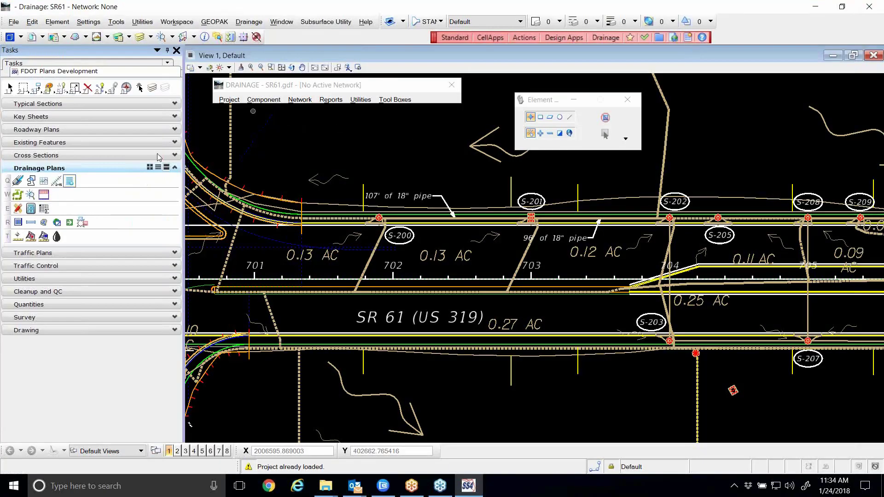
Step: Bring the Drainage Cross Section Report back up past the missing-objects message and activate its output filename entry
left_click(70, 182)
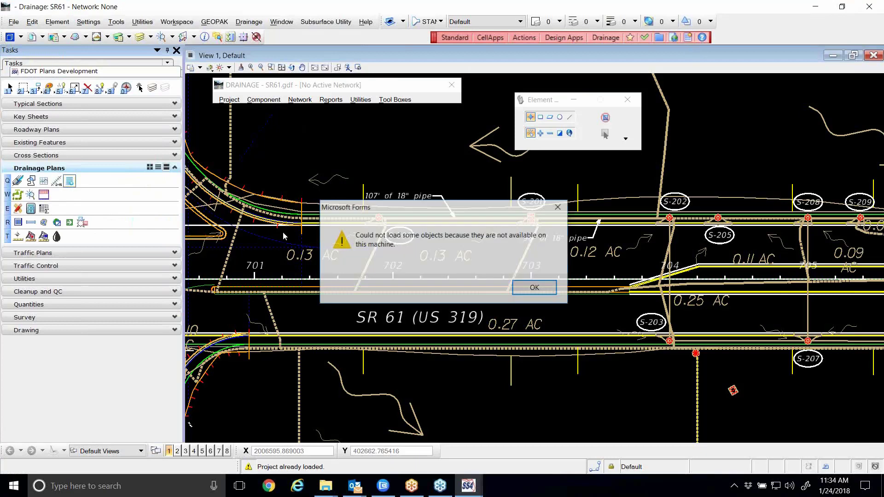
left_click(534, 289)
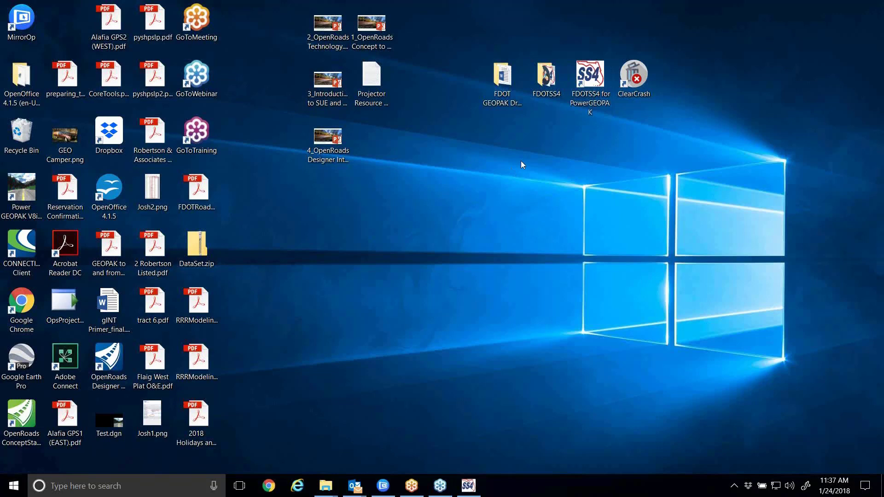
left_click(468, 486)
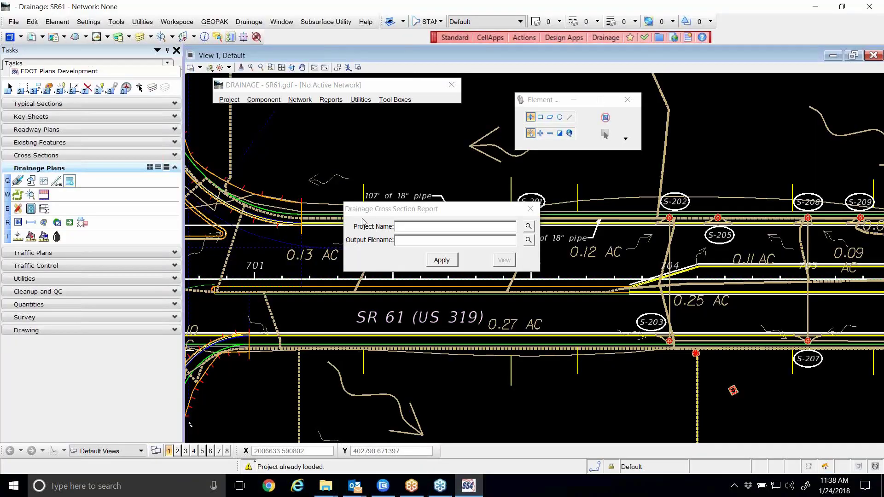
left_click(396, 241)
mouse_move(327, 490)
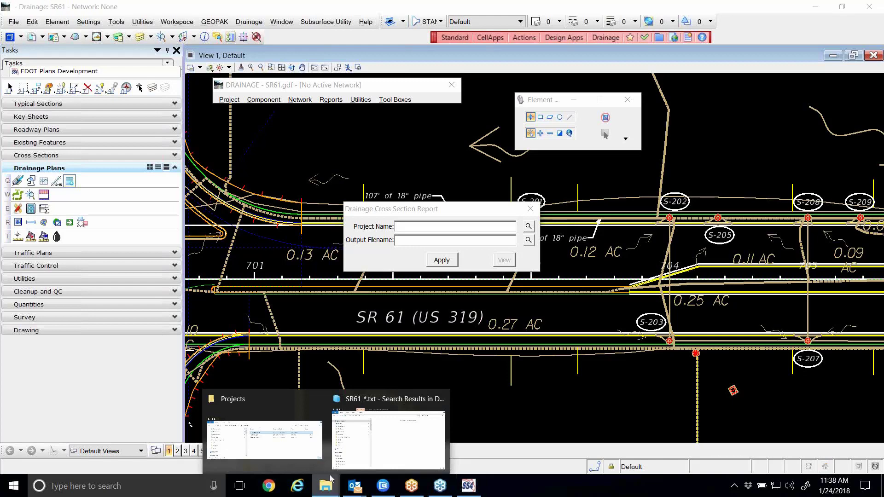
left_click(255, 401)
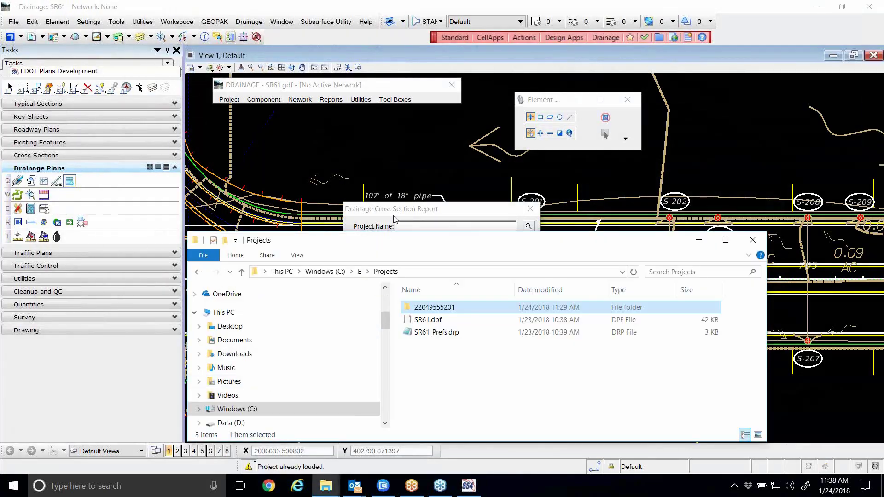
left_click_drag(406, 232, 403, 58)
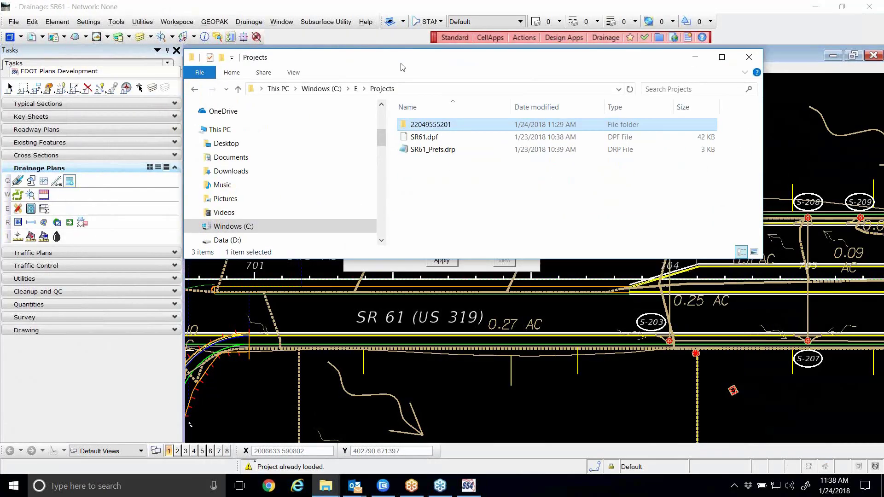
double_click(414, 123)
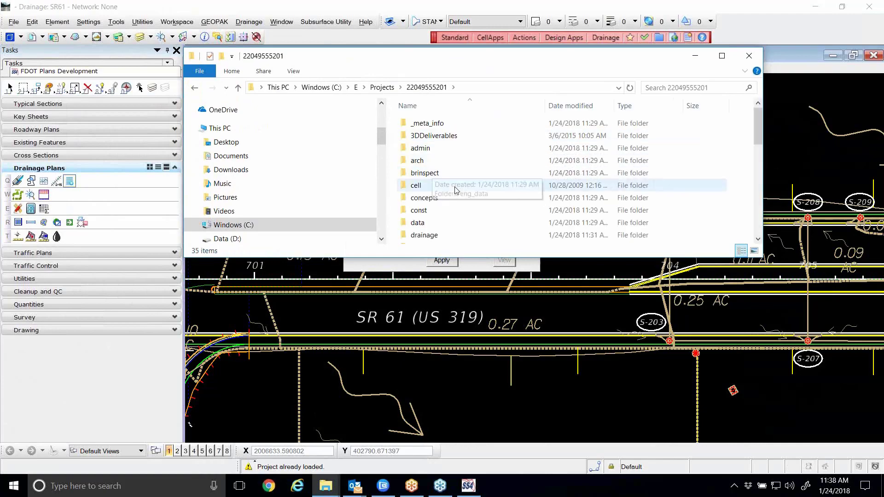
mouse_move(458, 61)
left_mouse_down()
mouse_move(459, 258)
mouse_move(460, 70)
left_mouse_up()
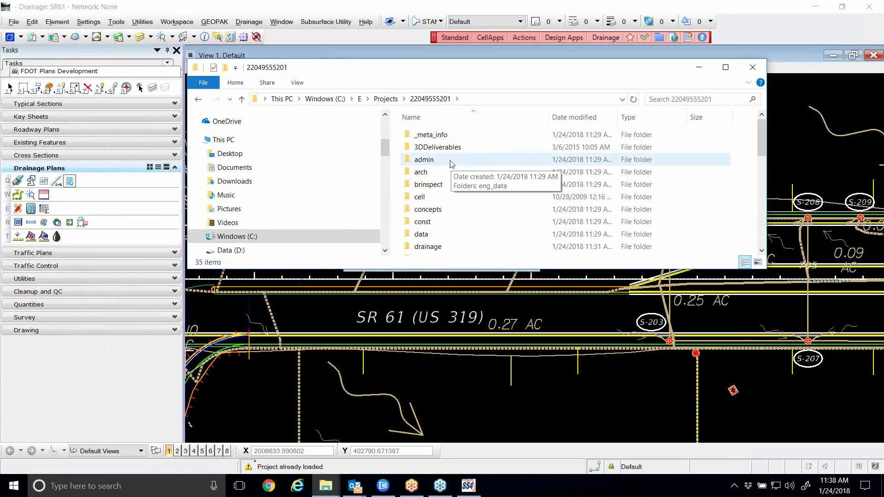
scroll(445, 168, "down", 1)
scroll(445, 175, "up", 1)
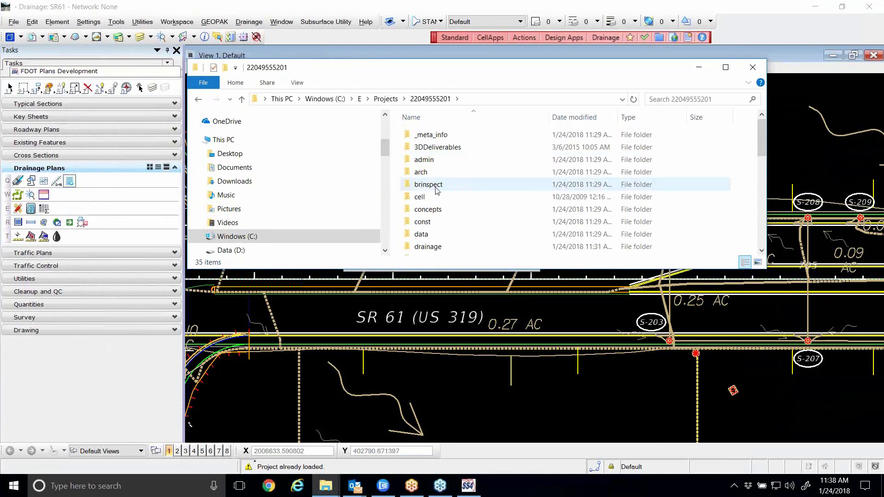
scroll(430, 216, "down", 1)
double_click(428, 212)
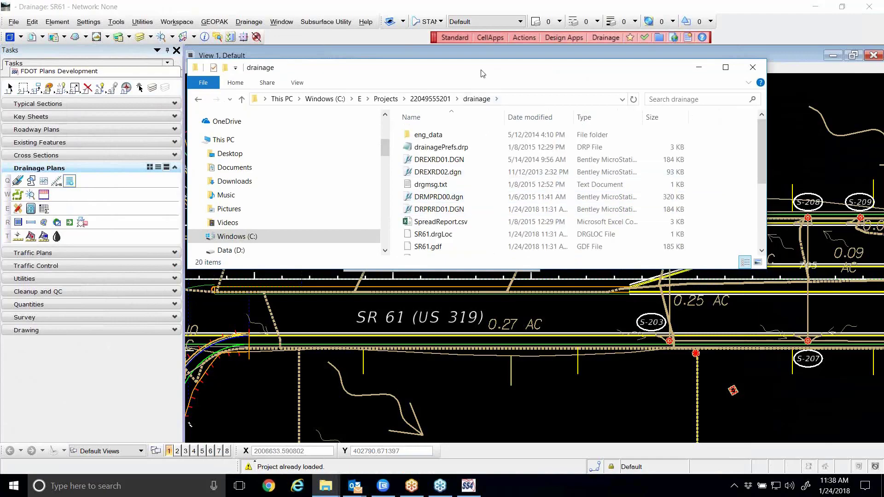
left_click_drag(482, 73, 487, 267)
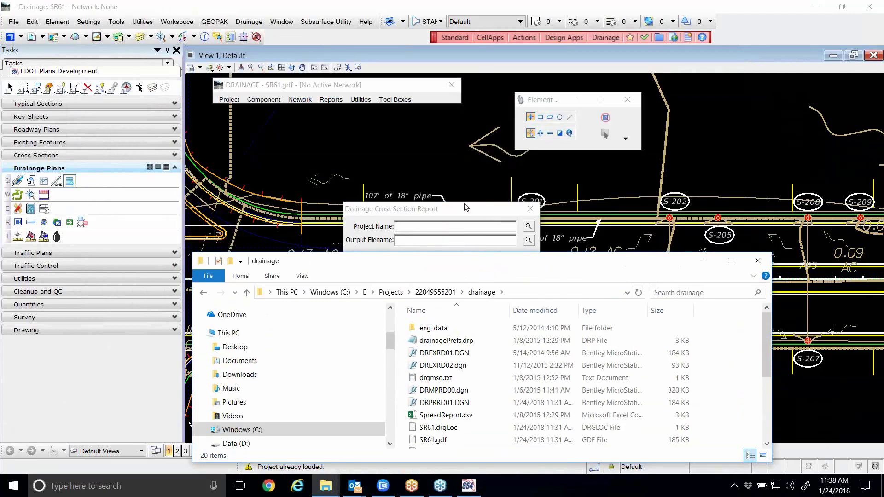
left_click_drag(453, 211, 424, 127)
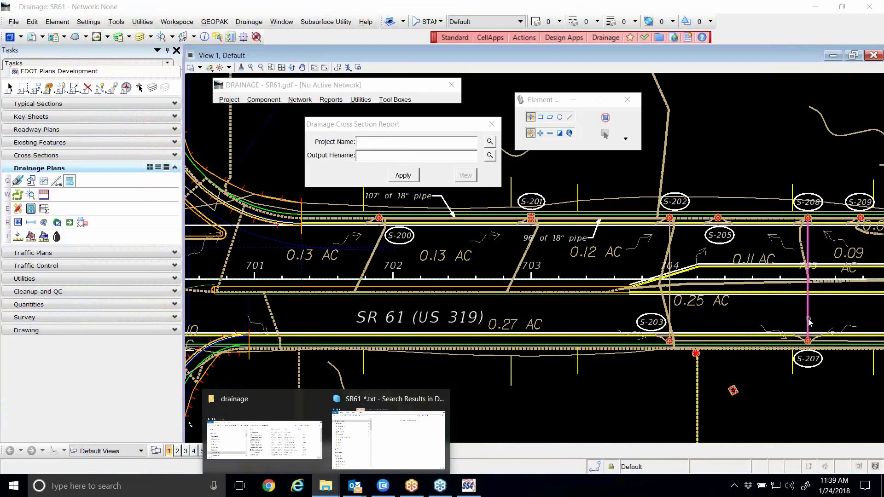
left_click(325, 486)
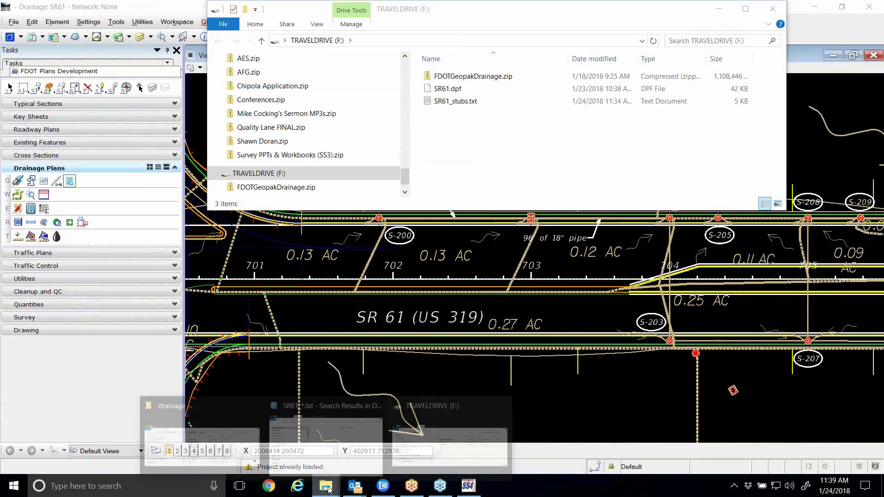
left_click(460, 102)
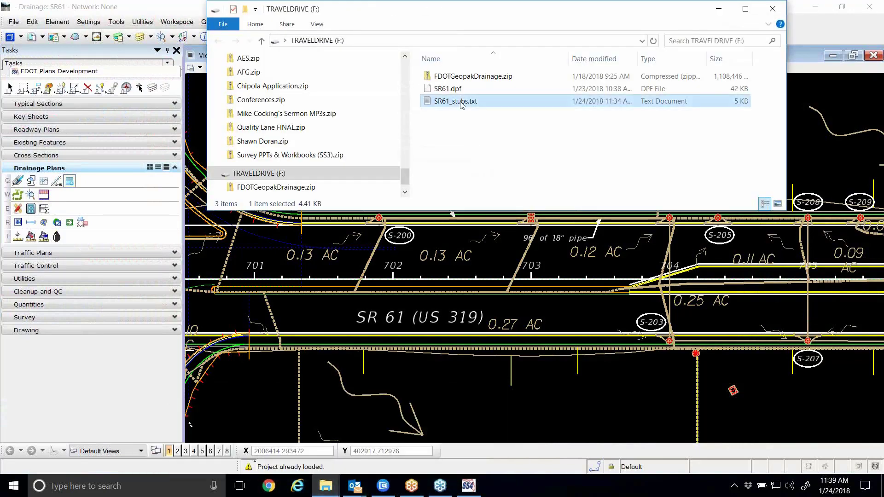
scroll(361, 133, "down", 1)
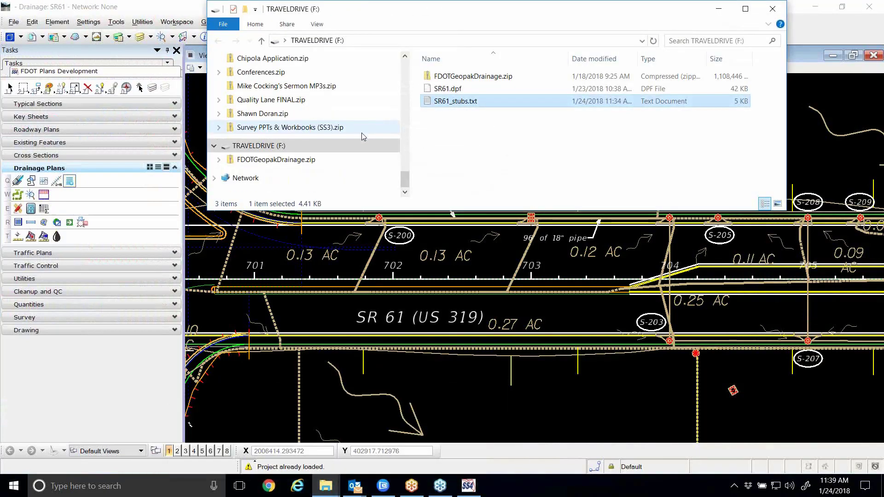
scroll(313, 112, "up", 12)
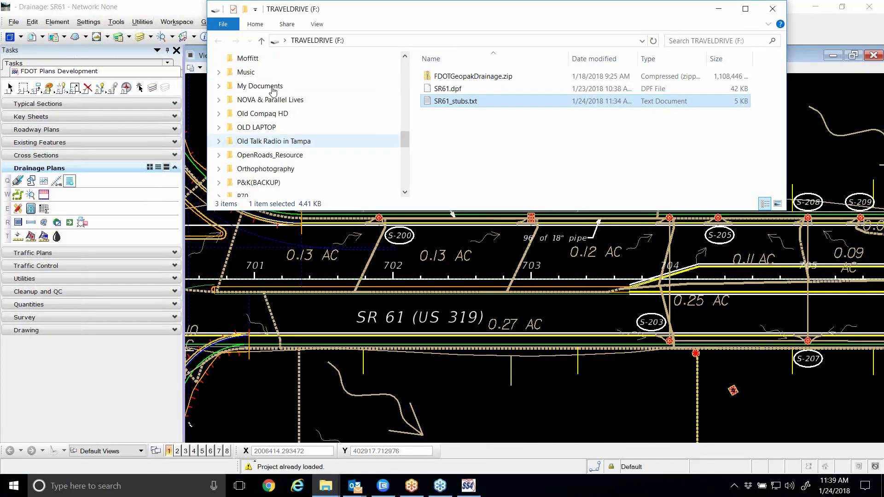
scroll(266, 90, "up", 8)
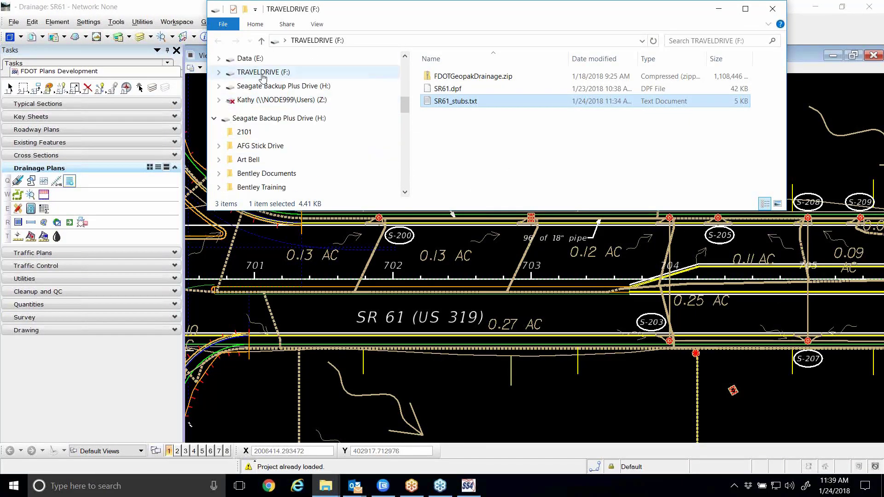
left_click(258, 72)
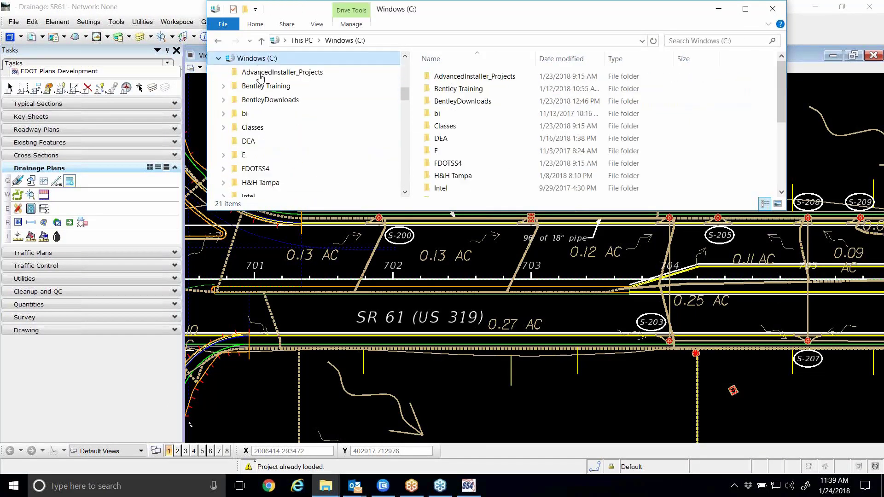
double_click(439, 151)
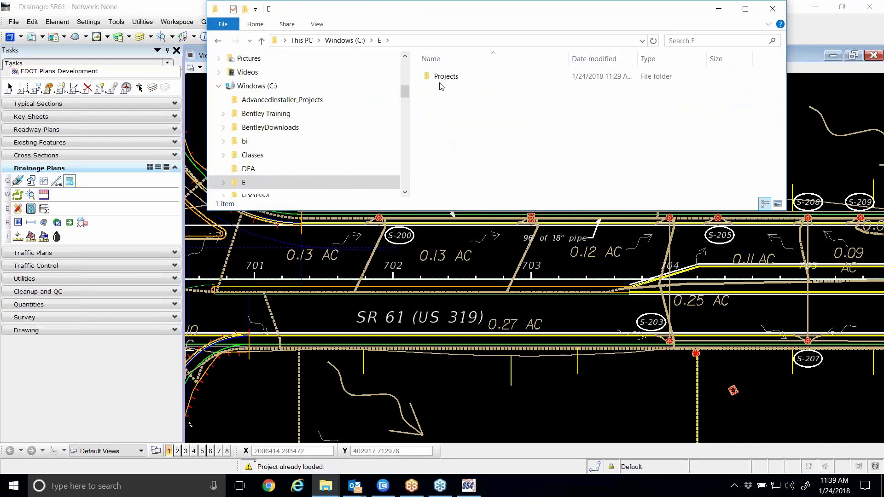
double_click(444, 77)
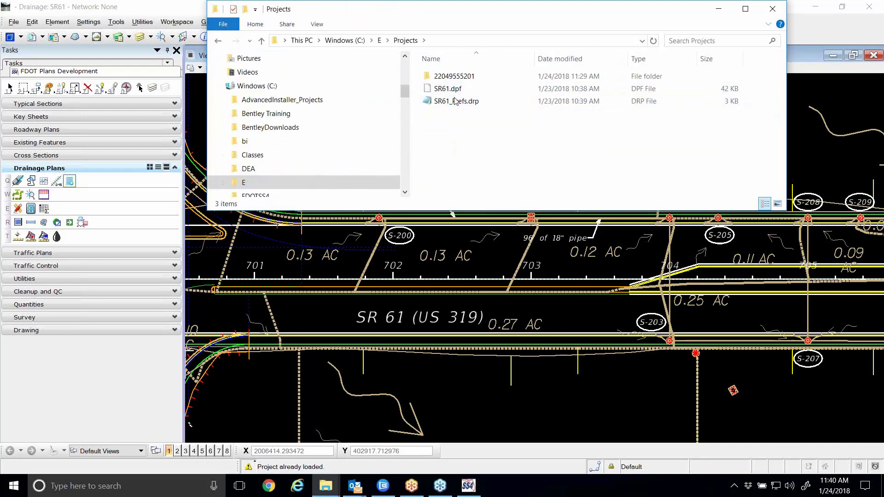
double_click(451, 77)
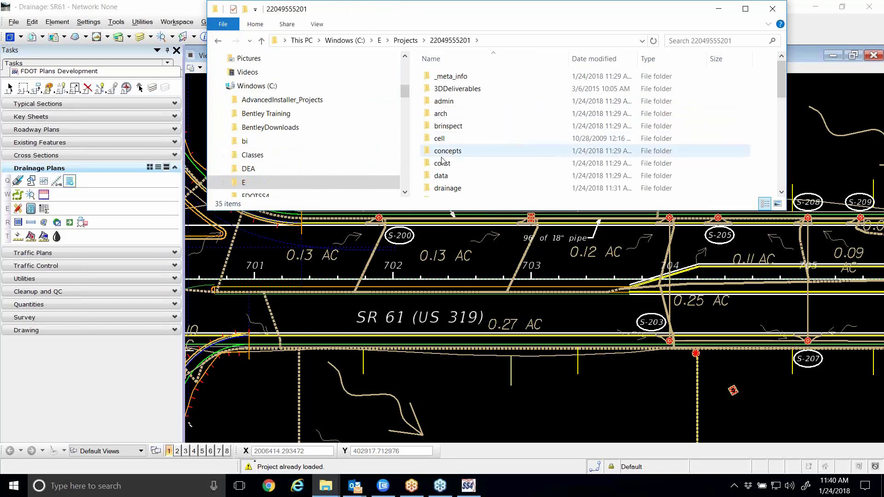
double_click(447, 188)
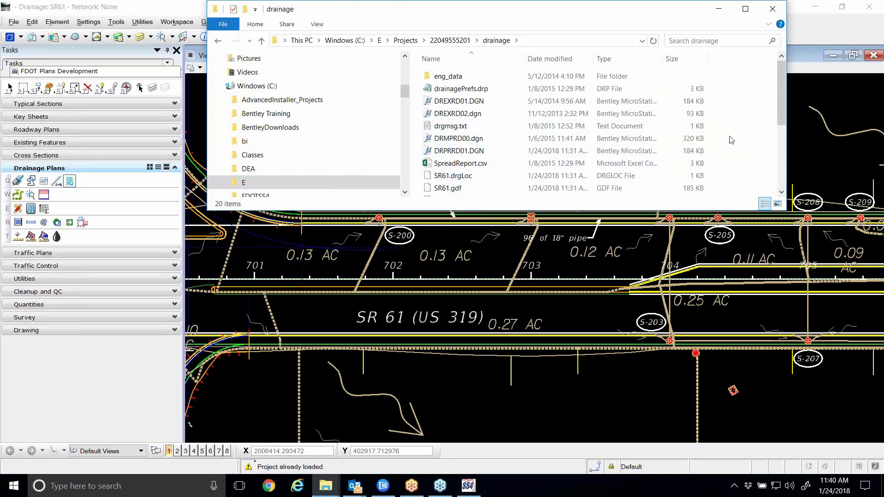
key("ctrl+v")
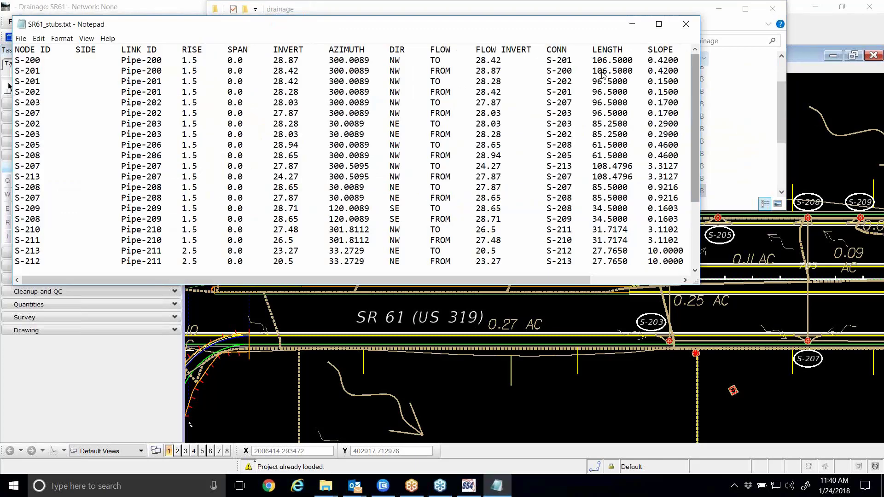
Step: Widen and reposition the SR61_stubs.txt window to examine the pipe stub table through its SHAPE and MATERIAL columns
left_click_drag(702, 67, 839, 67)
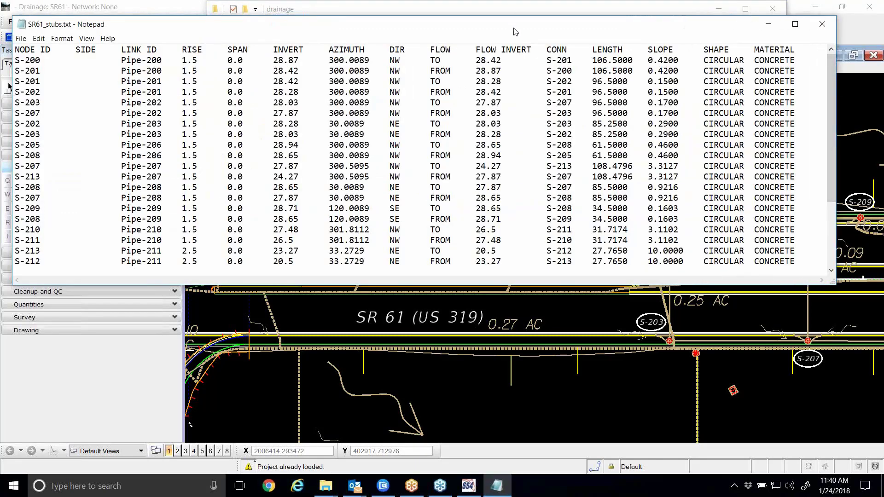
left_click_drag(518, 27, 573, 56)
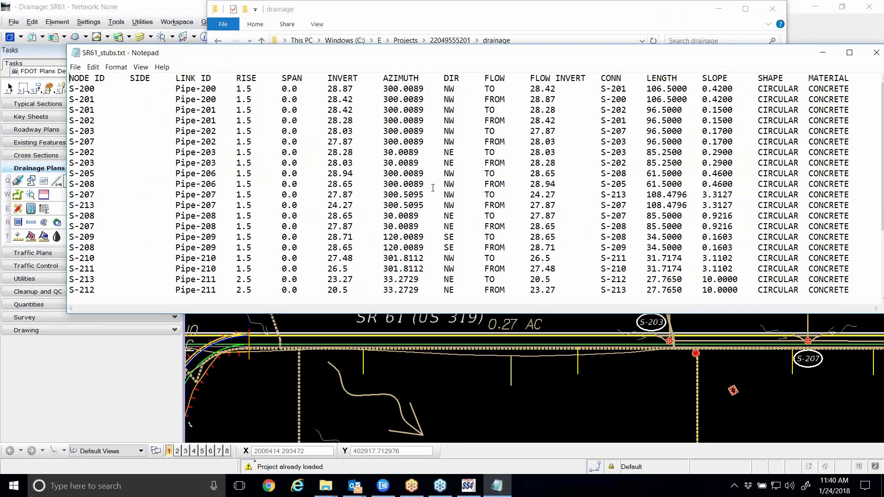
left_click_drag(664, 62, 629, 79)
left_click_drag(856, 305, 829, 305)
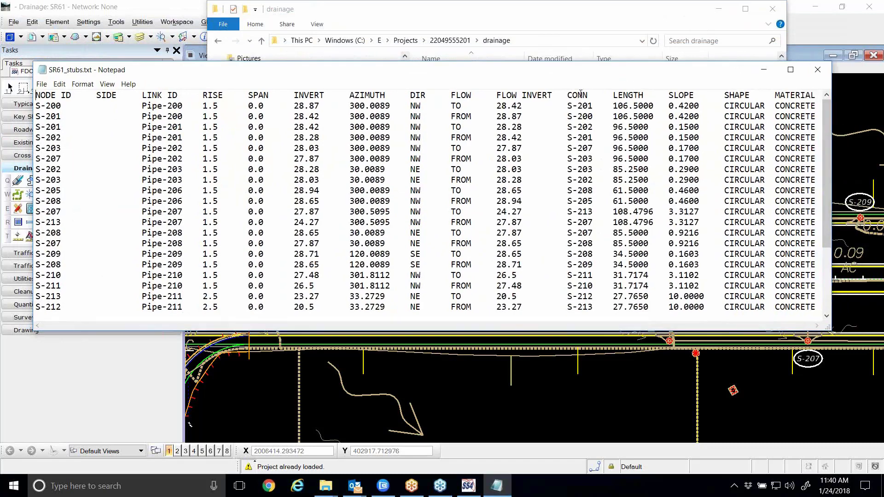
left_click_drag(564, 75, 584, 105)
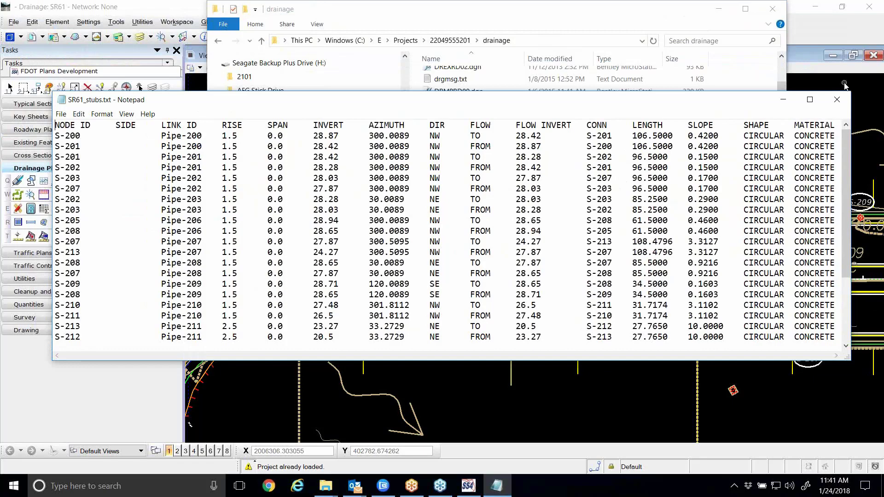
Step: Close SR61_stubs.txt, the drainage folder window and the Drainage Cross Section Report dialog
left_click(836, 100)
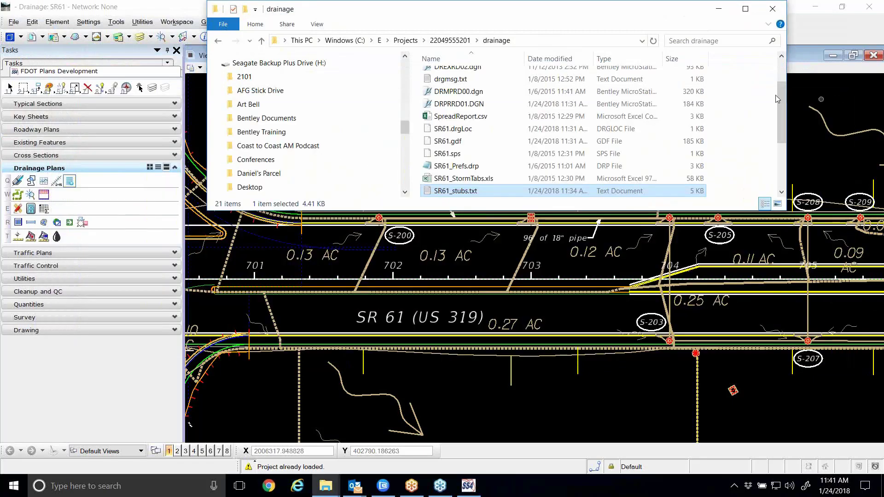
left_click(771, 9)
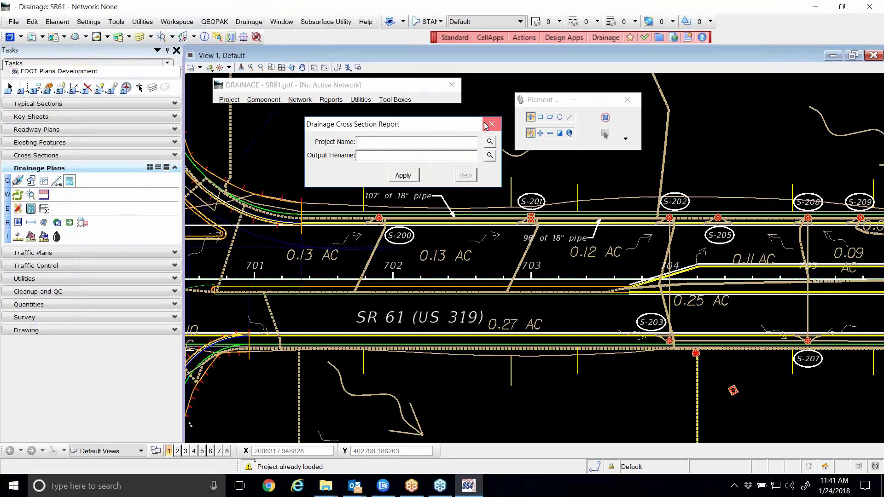
left_click(489, 124)
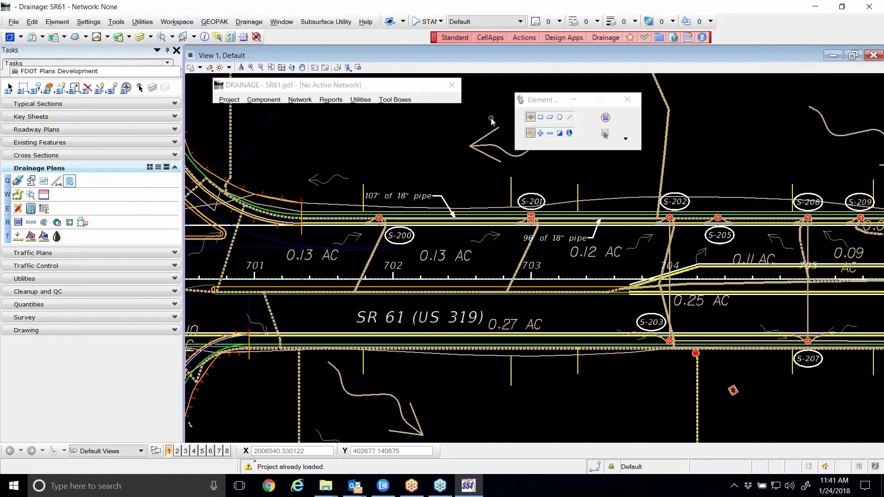
left_click(524, 39)
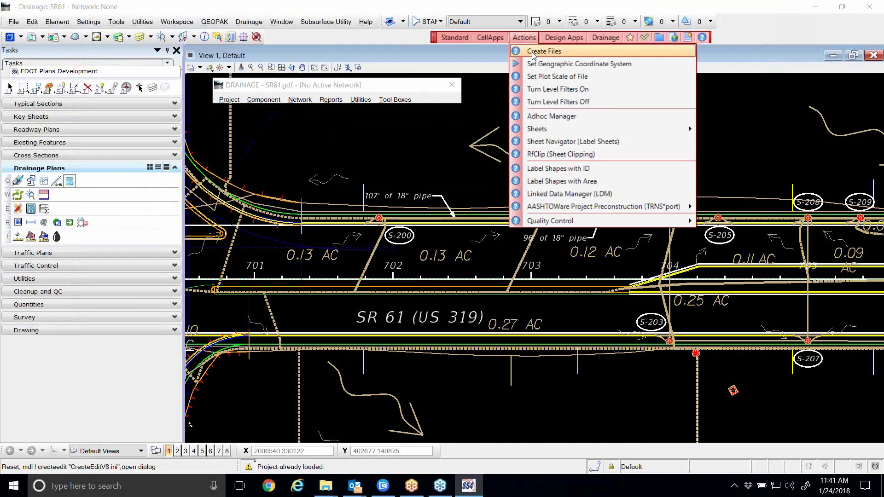
left_click(537, 52)
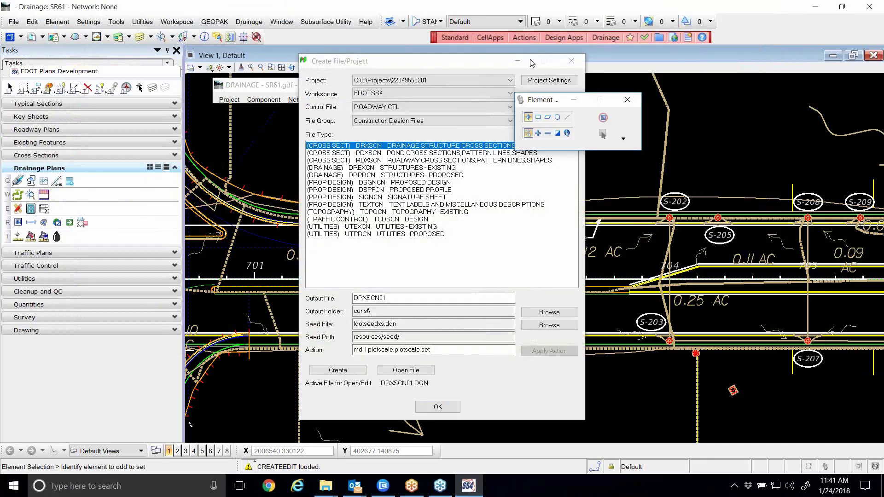
left_click(458, 60)
left_click_drag(457, 60, 489, 56)
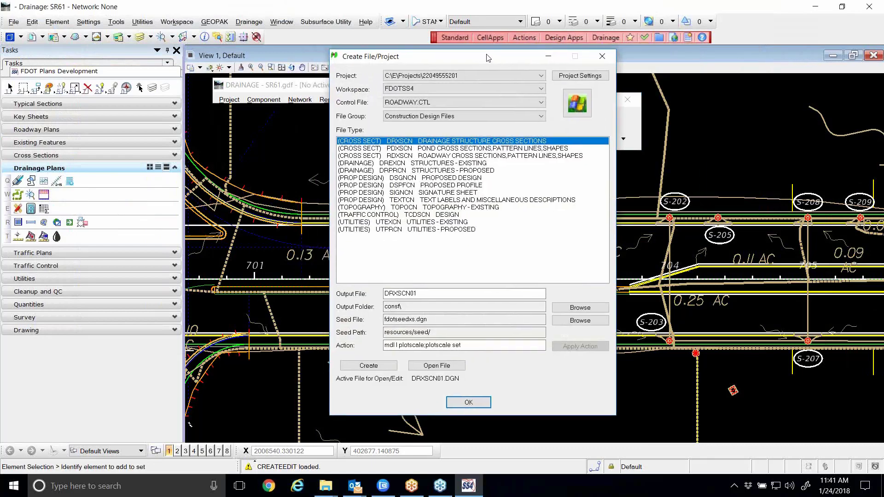
left_click(473, 116)
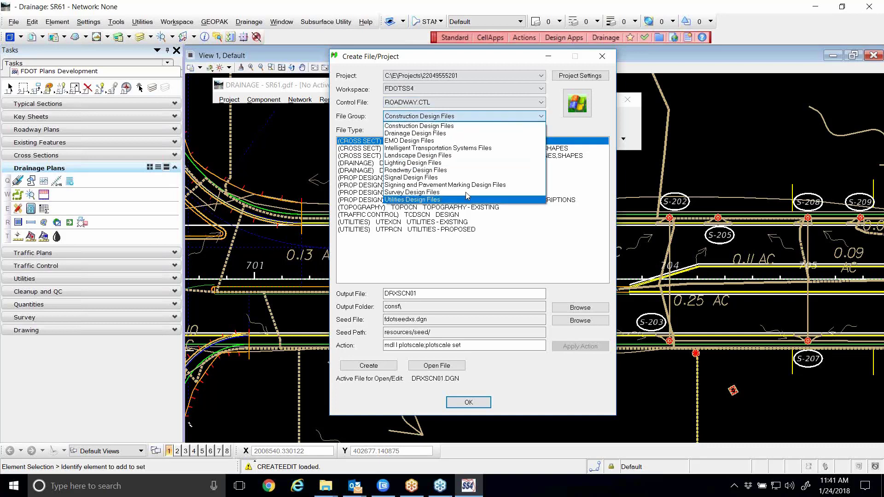
left_click(438, 134)
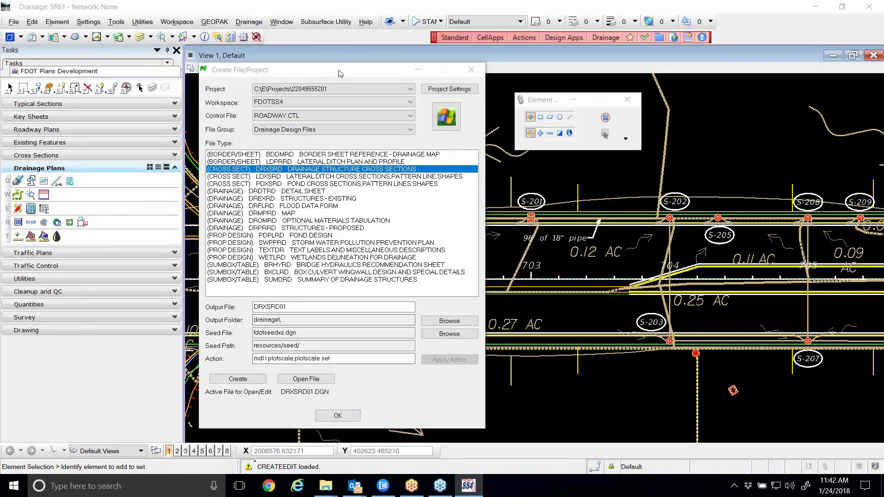
left_click_drag(441, 60, 504, 60)
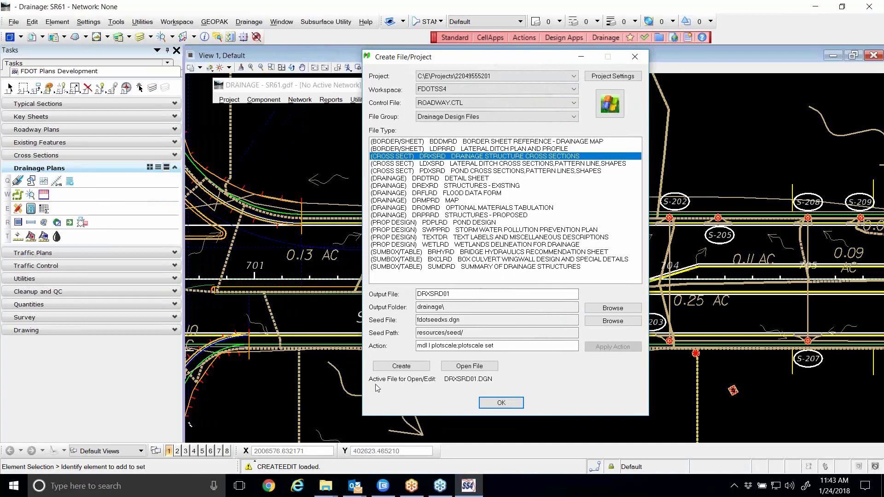
Step: Create the drainage structure cross section file DRXSRD01 in the drainage folder and finish the Create File/Project dialog
left_click(395, 367)
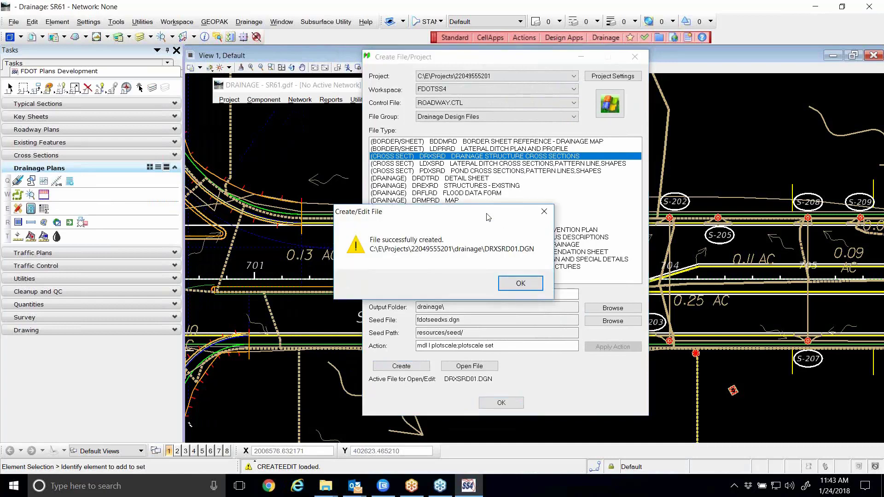
left_click_drag(487, 214, 529, 163)
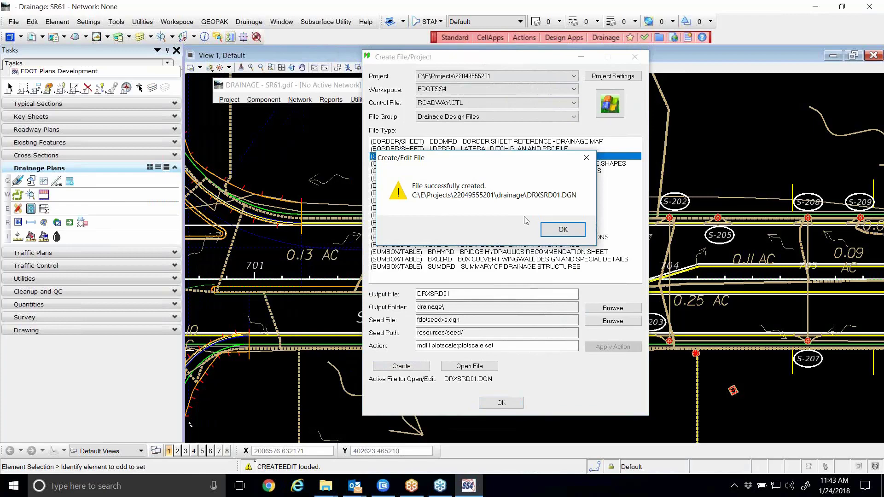
left_click(547, 233)
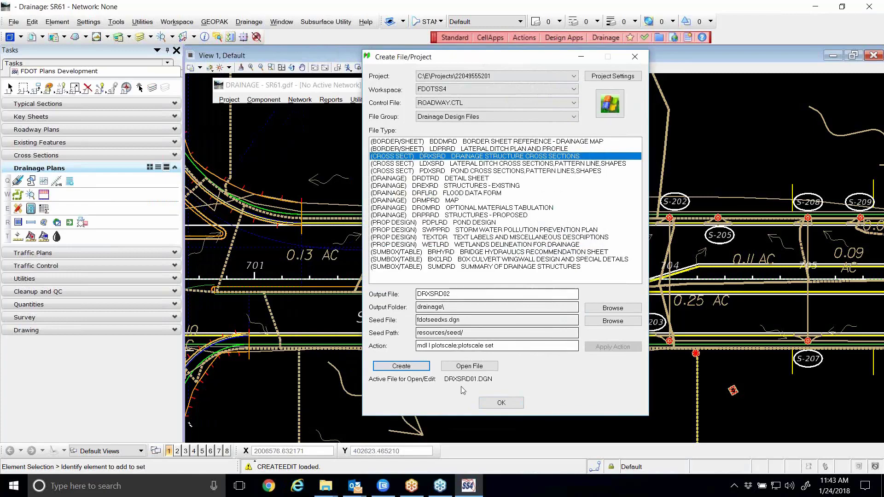
left_click(512, 401)
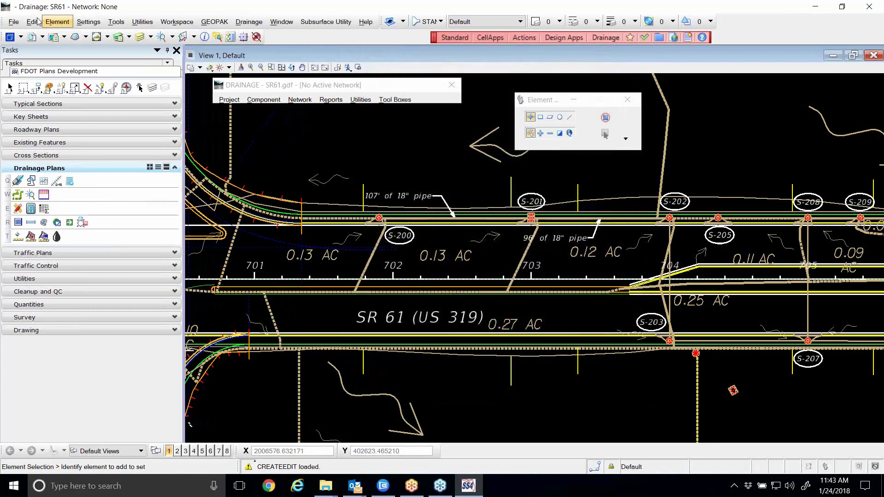
Step: Open DRXSRD01.DGN from the project's drainage folder and dismiss the feature database message
left_click(14, 22)
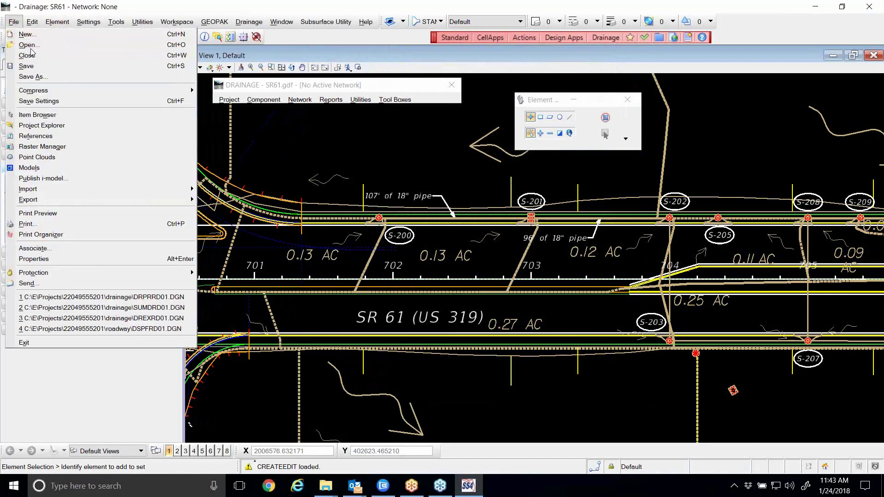
left_click(26, 45)
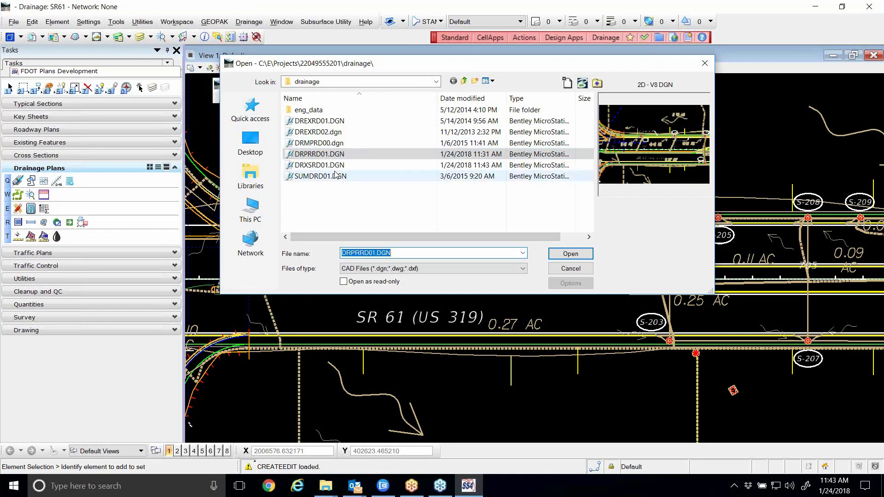
left_click(353, 166)
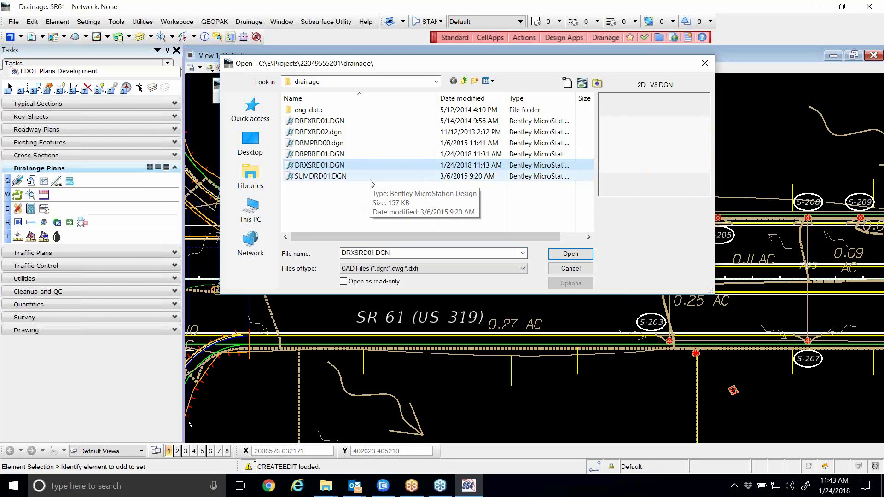
left_click(581, 256)
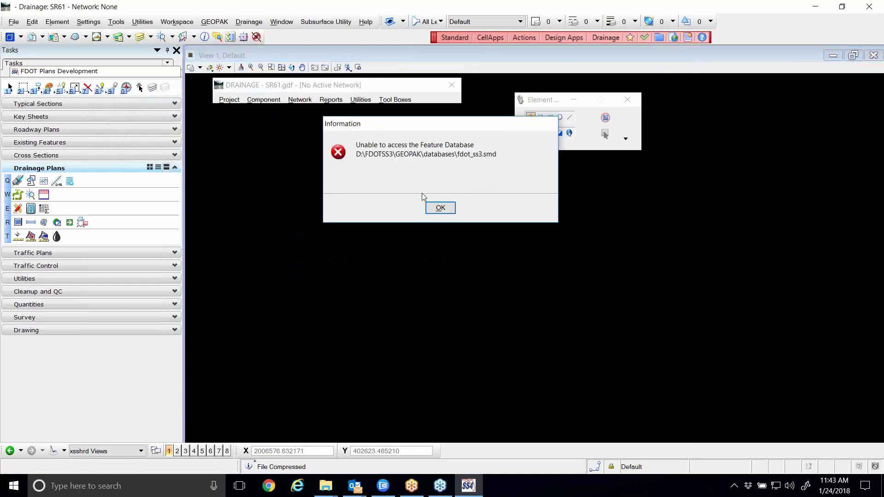
left_click(437, 208)
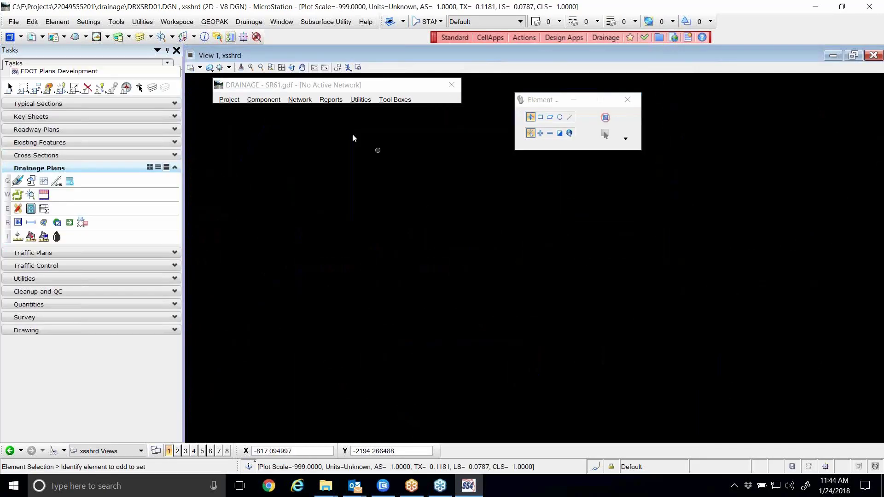
Step: Bring up the list of models in DRXSRD01.DGN and make the Pattrd pattern lines model active
left_click(282, 67)
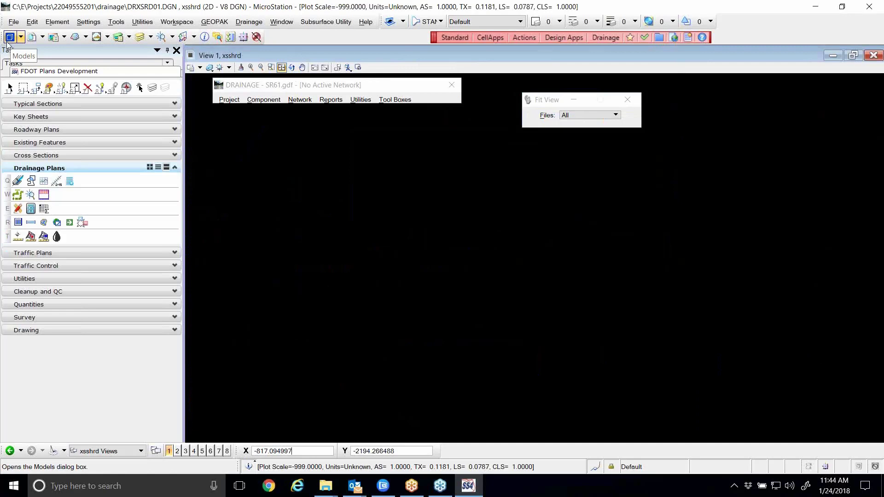
left_click(13, 21)
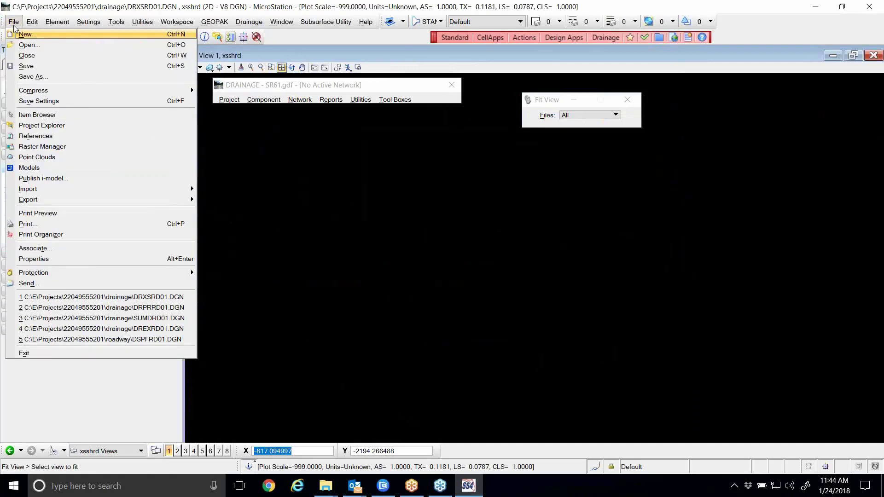
left_click(65, 168)
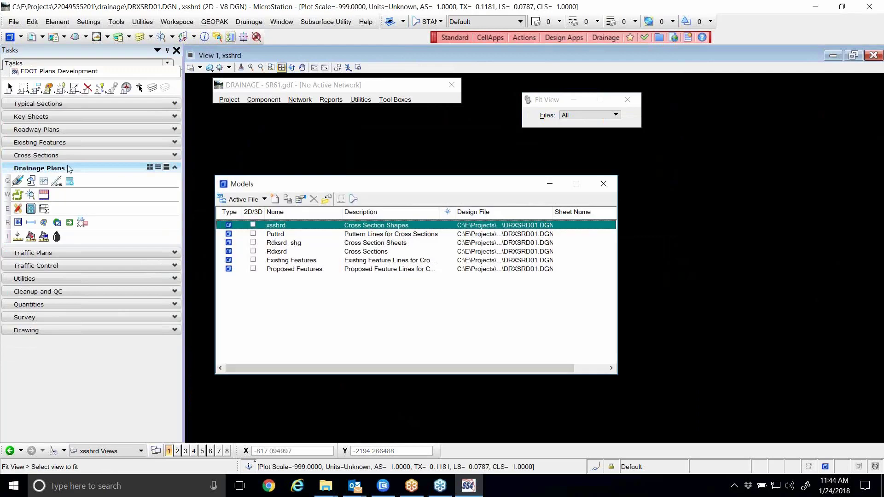
left_click_drag(370, 374, 370, 317)
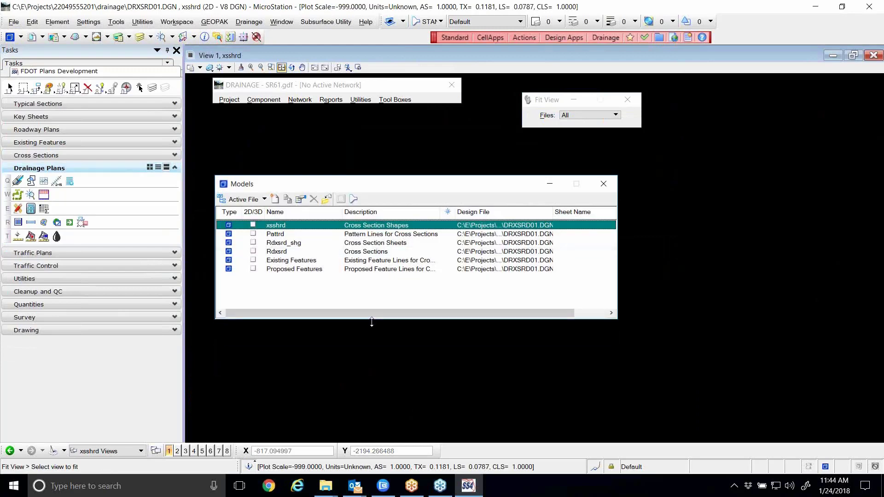
left_click_drag(422, 188, 501, 157)
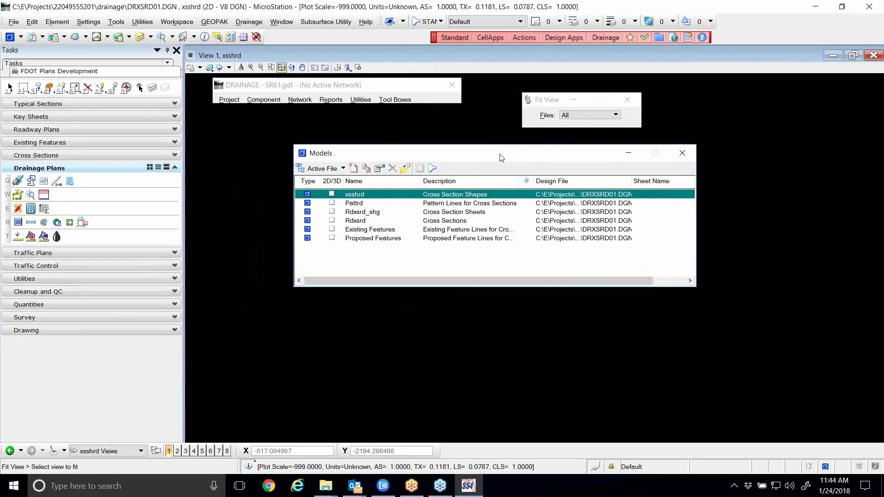
left_click_drag(464, 154, 460, 155)
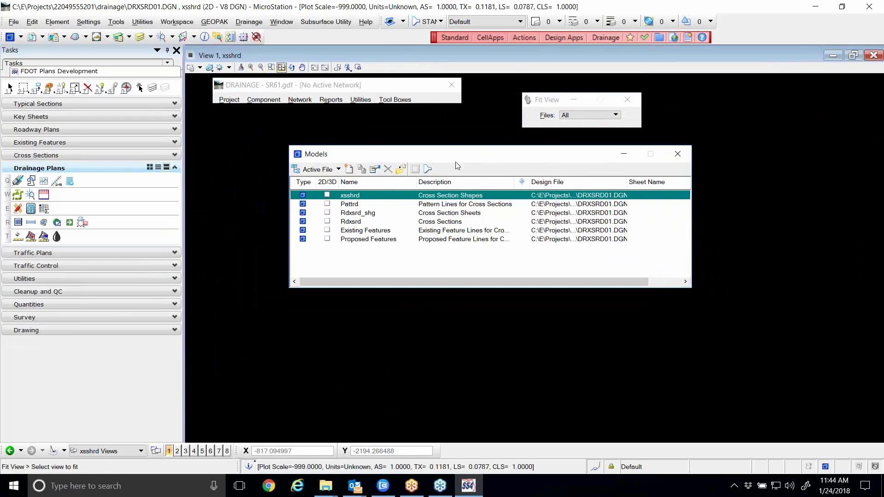
double_click(352, 205)
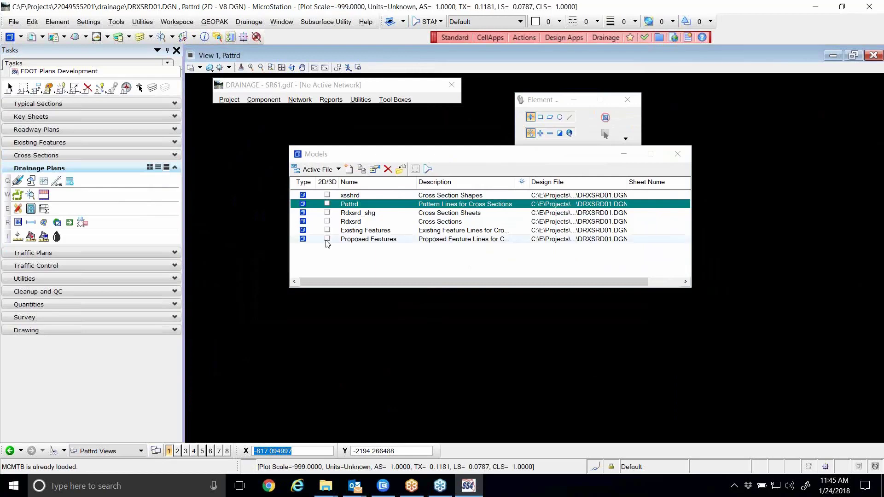
Step: Attach the Default model of DRPRRD01.DGN to Pattrd as a Coincident - World reference without nesting and fit the view to it
left_click(30, 40)
left_click(253, 244)
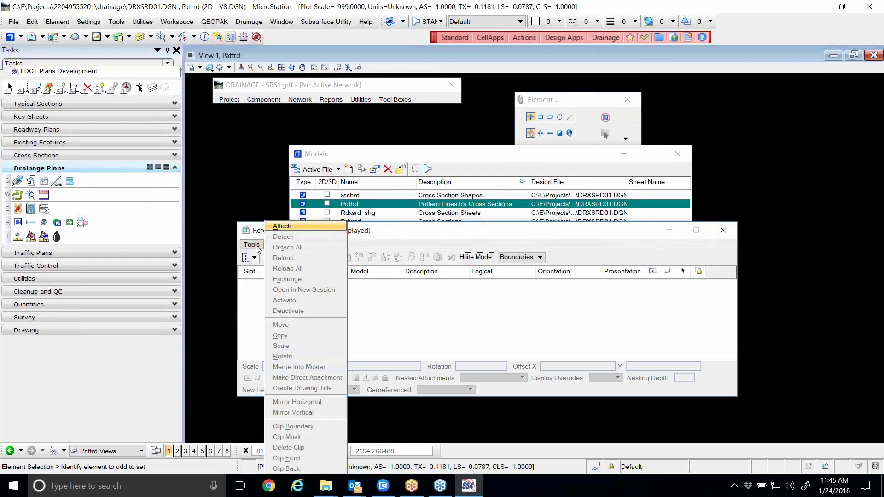
left_click(286, 227)
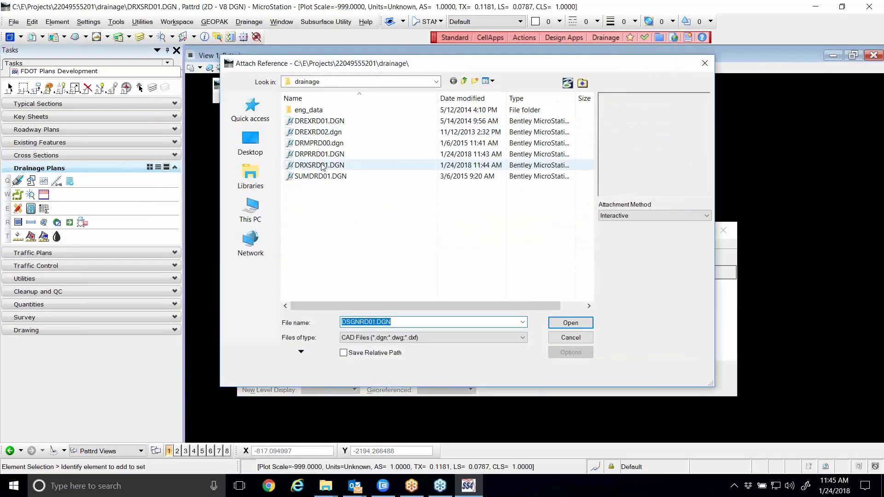
left_click(315, 157)
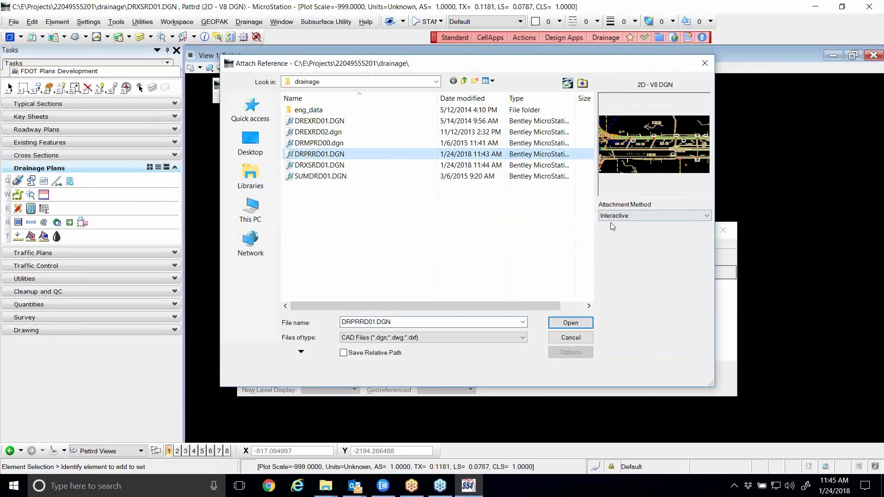
left_click(571, 322)
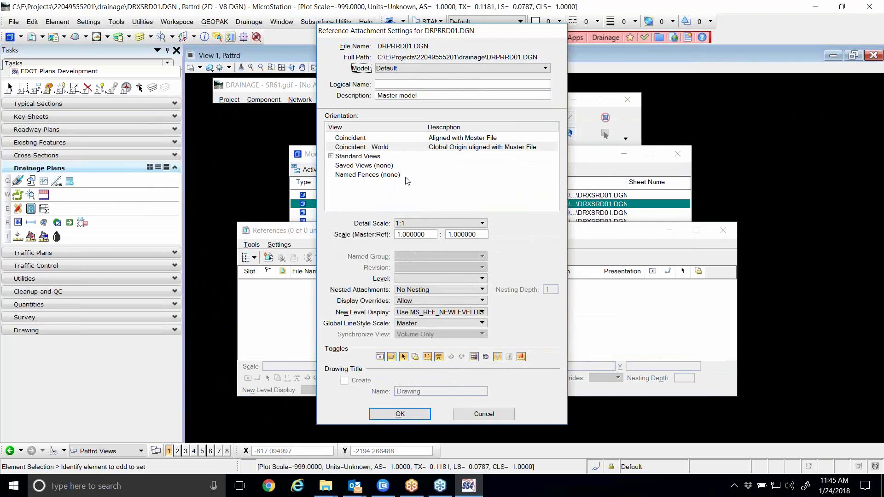
left_click(400, 413)
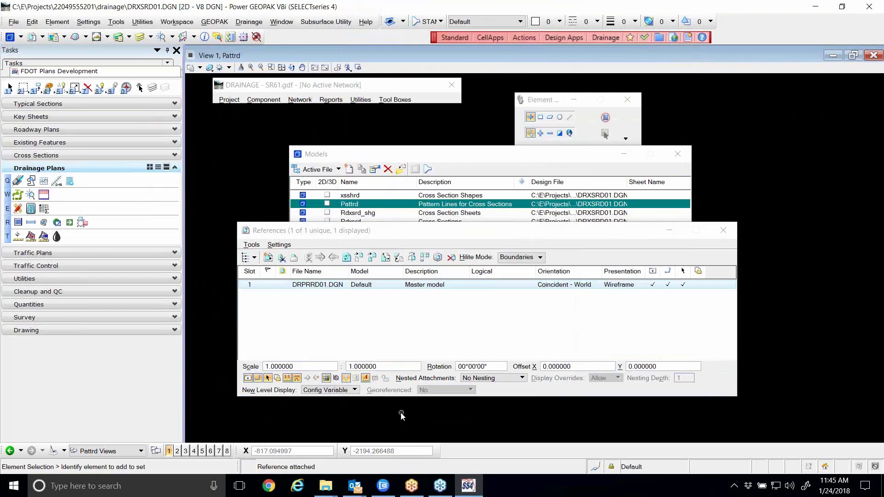
left_click(281, 68)
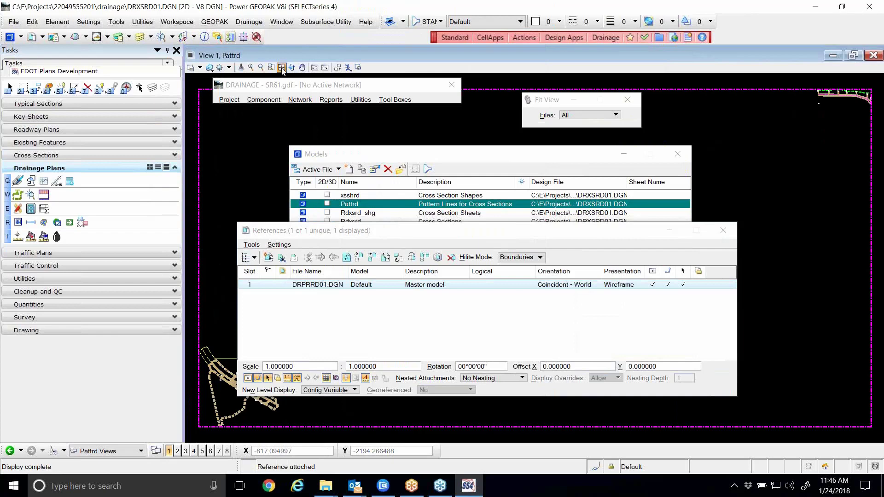
Step: Start attaching another reference file to the Pattrd model
left_click(251, 244)
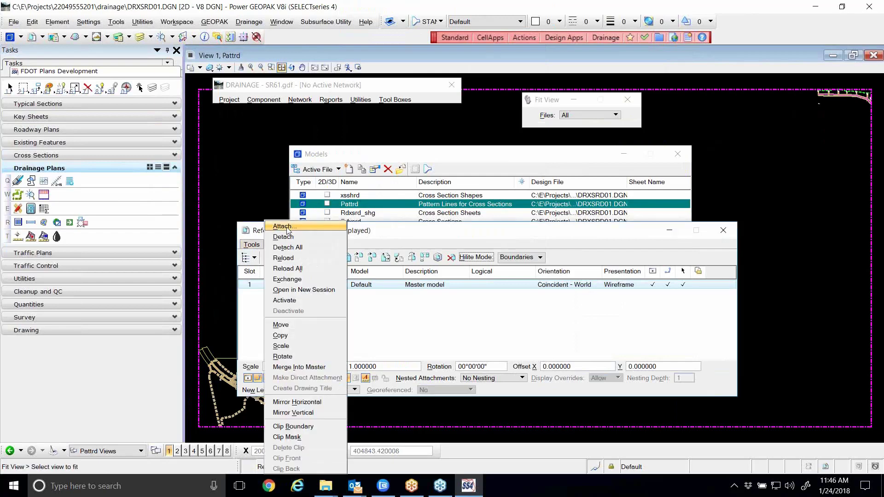